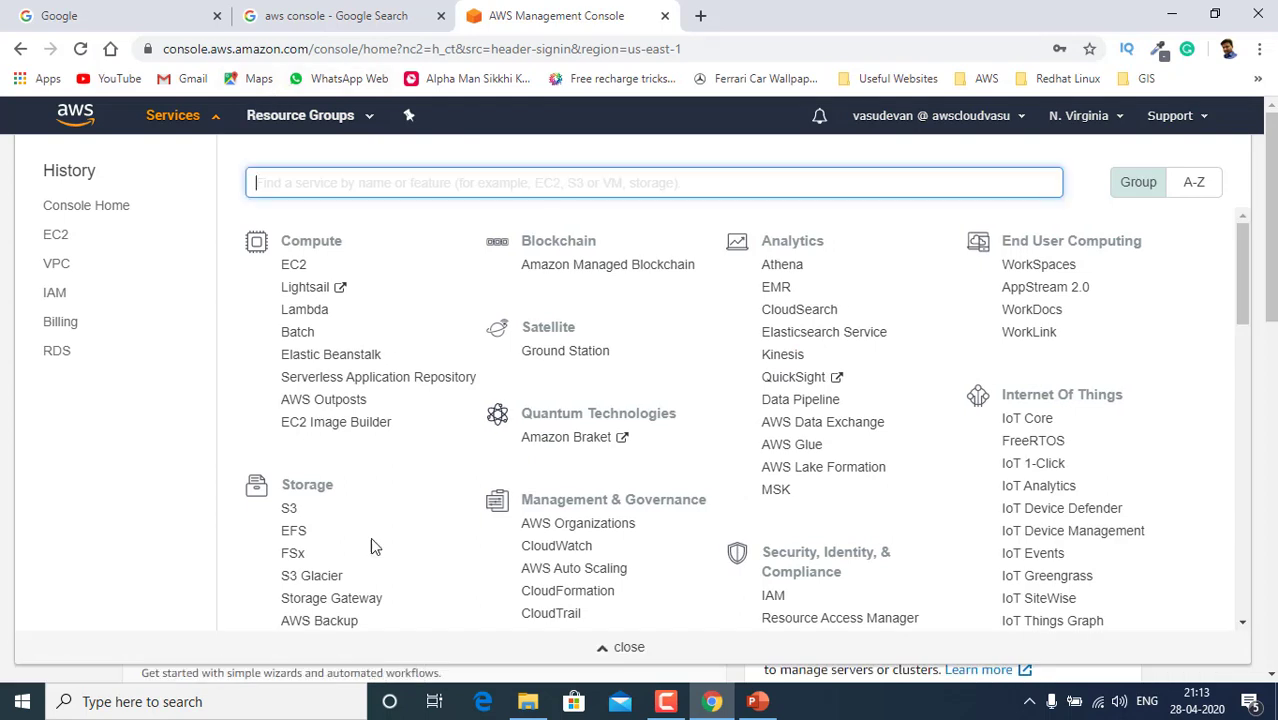
- Open the S3 service and start creating a new bucket
{"action": "left_click", "coordinate": [294, 512]}
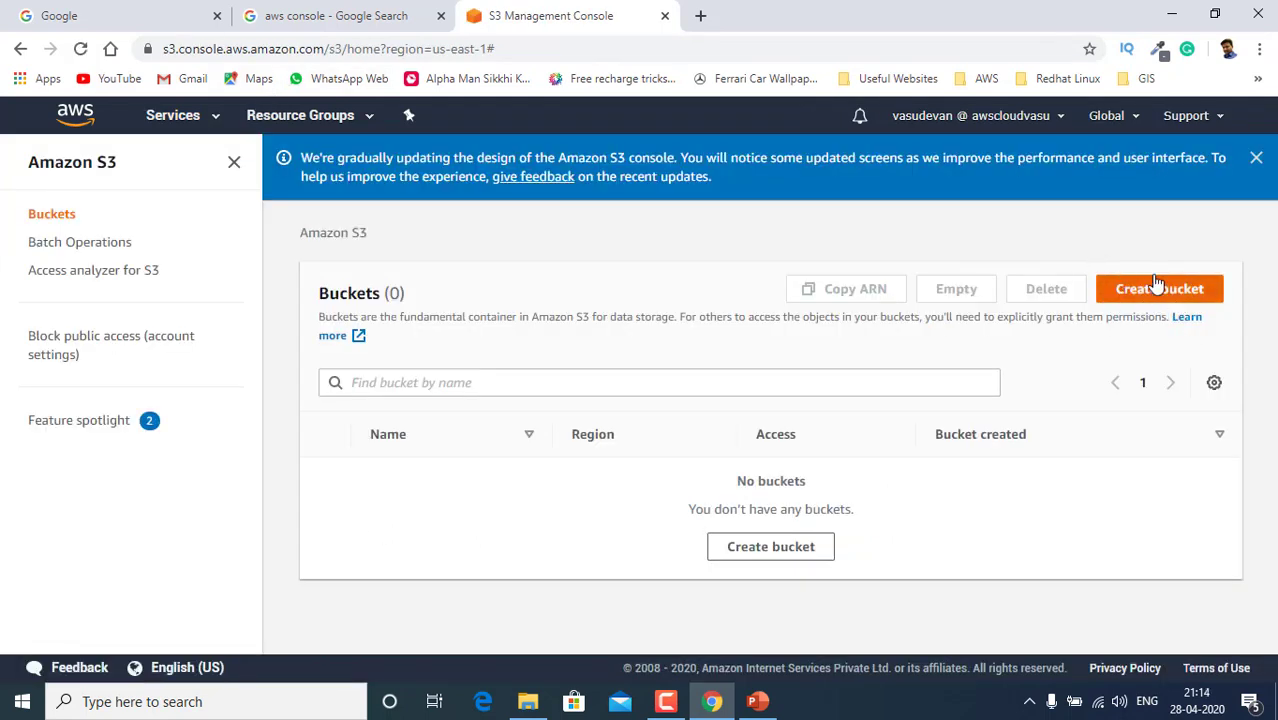
{"action": "left_click", "coordinate": [1152, 290]}
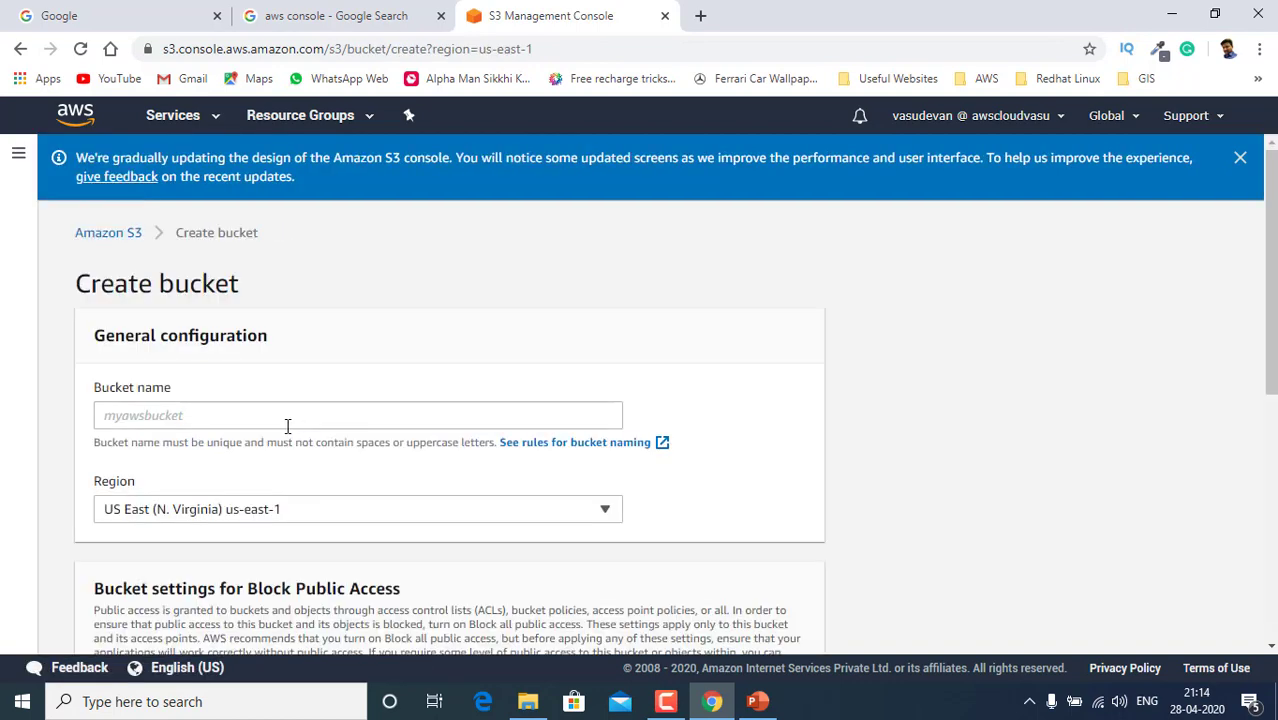
- Try "test" as the name of the new bucket and check whether the name is accepted
{"action": "left_click", "coordinate": [286, 422]}
{"action": "type", "text": "test"}
{"action": "scroll", "coordinate": [434, 465], "scroll_direction": "down", "scroll_amount": 2}
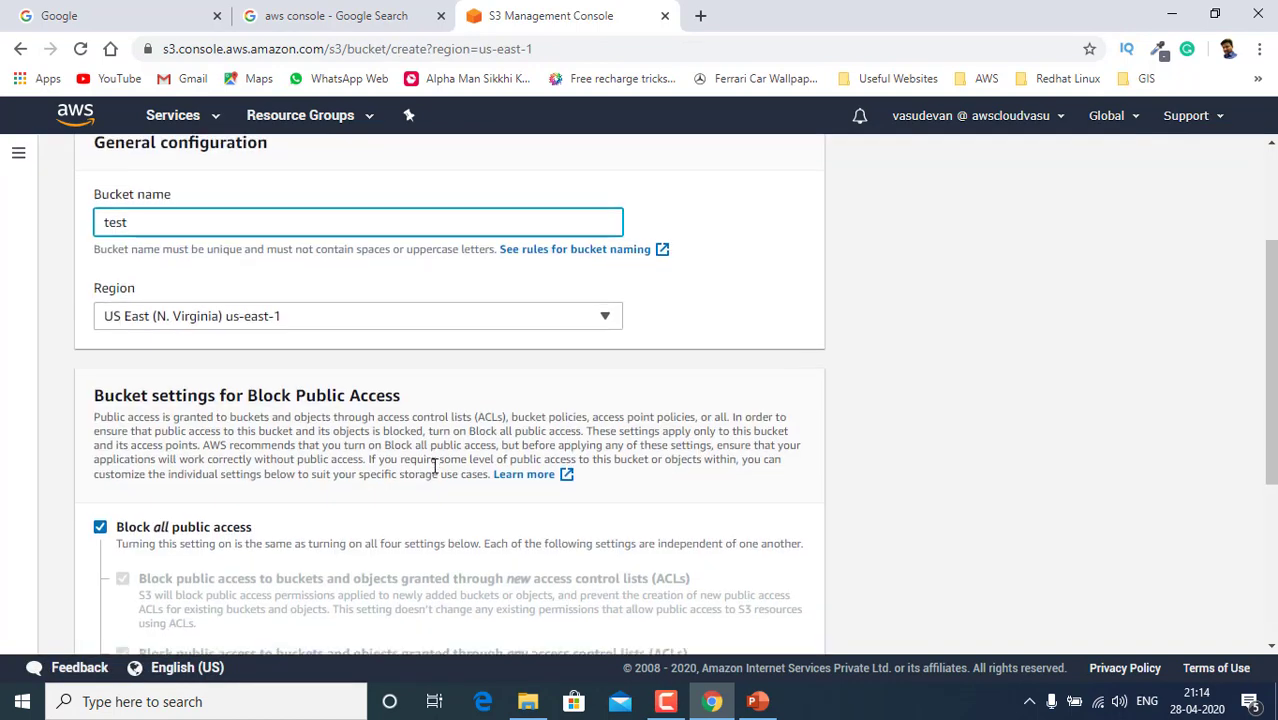
{"action": "scroll", "coordinate": [434, 465], "scroll_direction": "down", "scroll_amount": 3}
{"action": "scroll", "coordinate": [785, 633], "scroll_direction": "up", "scroll_amount": 3}
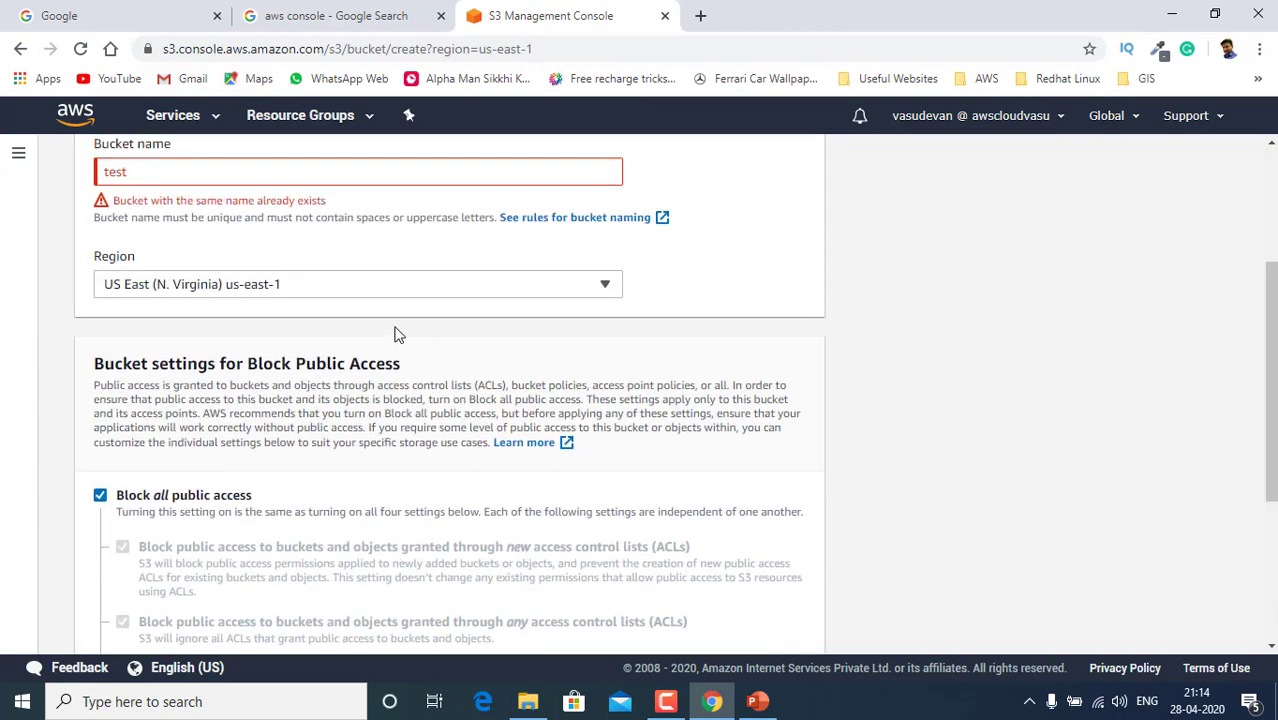
{"action": "scroll", "coordinate": [395, 333], "scroll_direction": "up", "scroll_amount": 3}
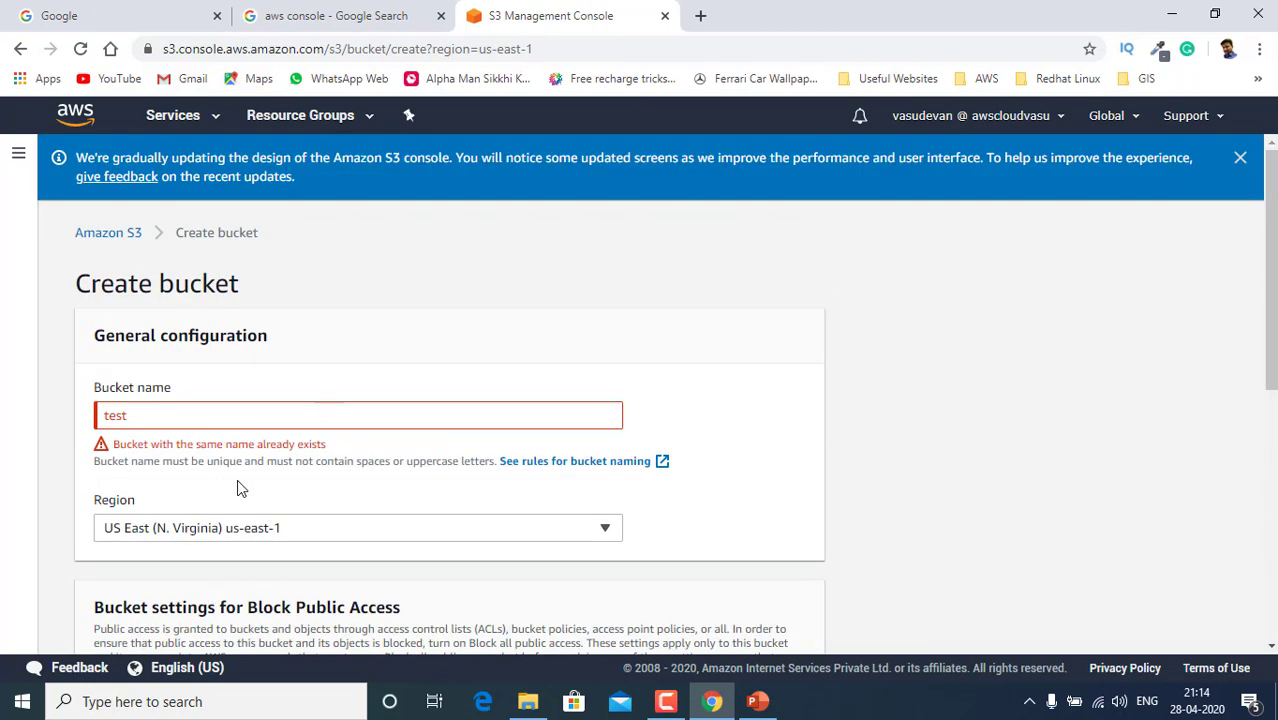
{"action": "left_click_drag", "start_coordinate": [326, 444], "coordinate": [120, 449]}
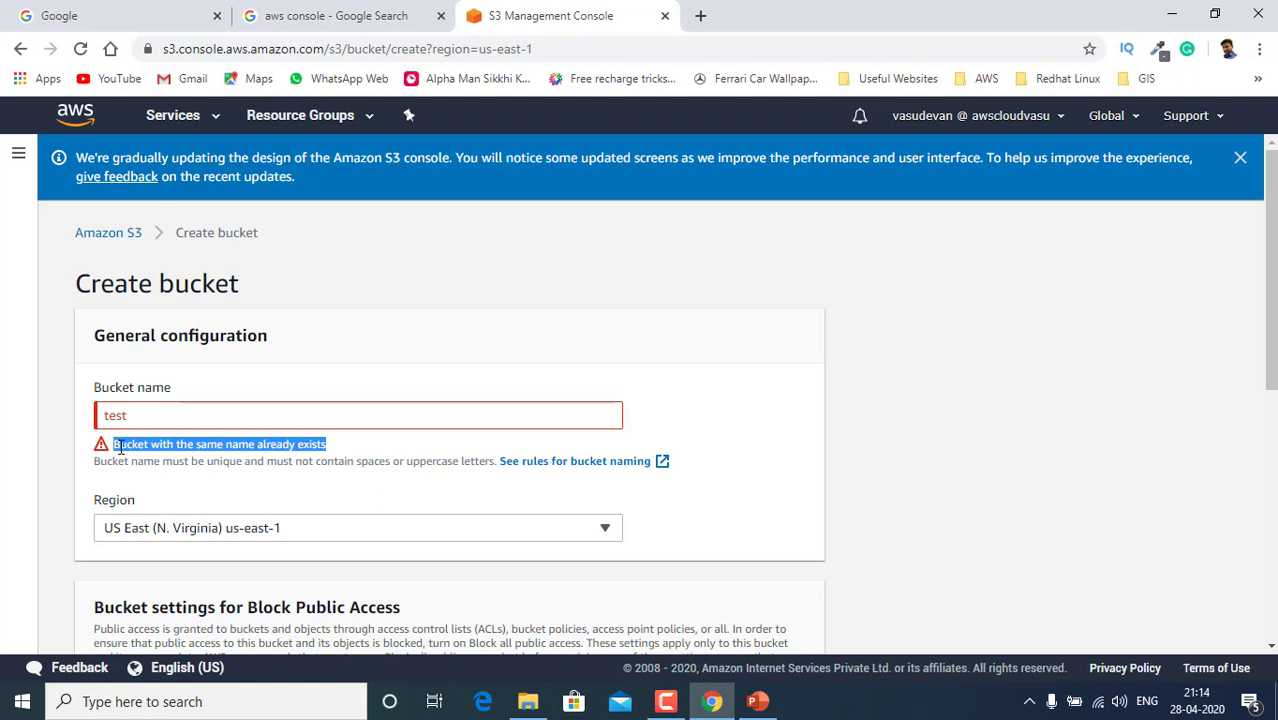
- Name the bucket "tamilantech" and create it in US East (N. Virginia) with the default public access and Object Lock settings
{"action": "left_click", "coordinate": [143, 406]}
{"action": "key", "text": "BackSpace"}
{"action": "key", "text": "BackSpace"}
{"action": "key", "text": "BackSpace"}
{"action": "key", "text": "BackSpace"}
{"action": "type", "text": "tamilantech"}
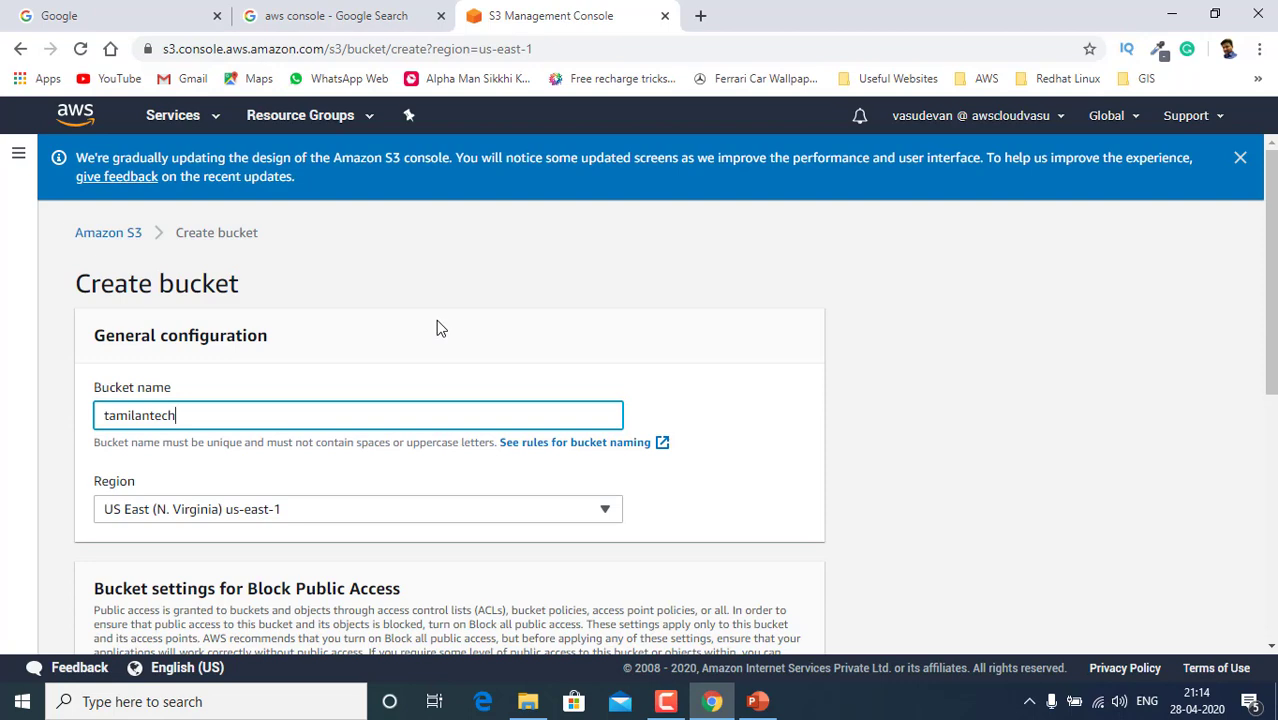
{"action": "scroll", "coordinate": [436, 329], "scroll_direction": "down", "scroll_amount": 1}
{"action": "scroll", "coordinate": [733, 630], "scroll_direction": "down", "scroll_amount": 5}
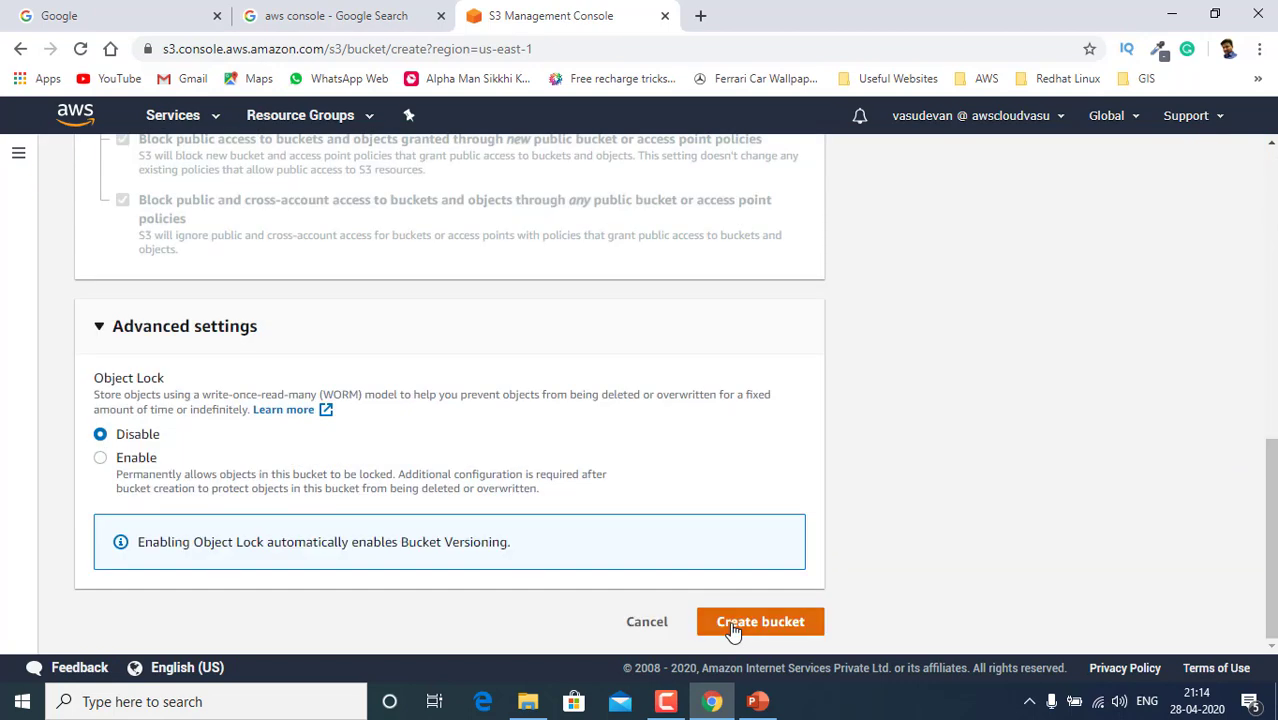
{"action": "left_click", "coordinate": [733, 628]}
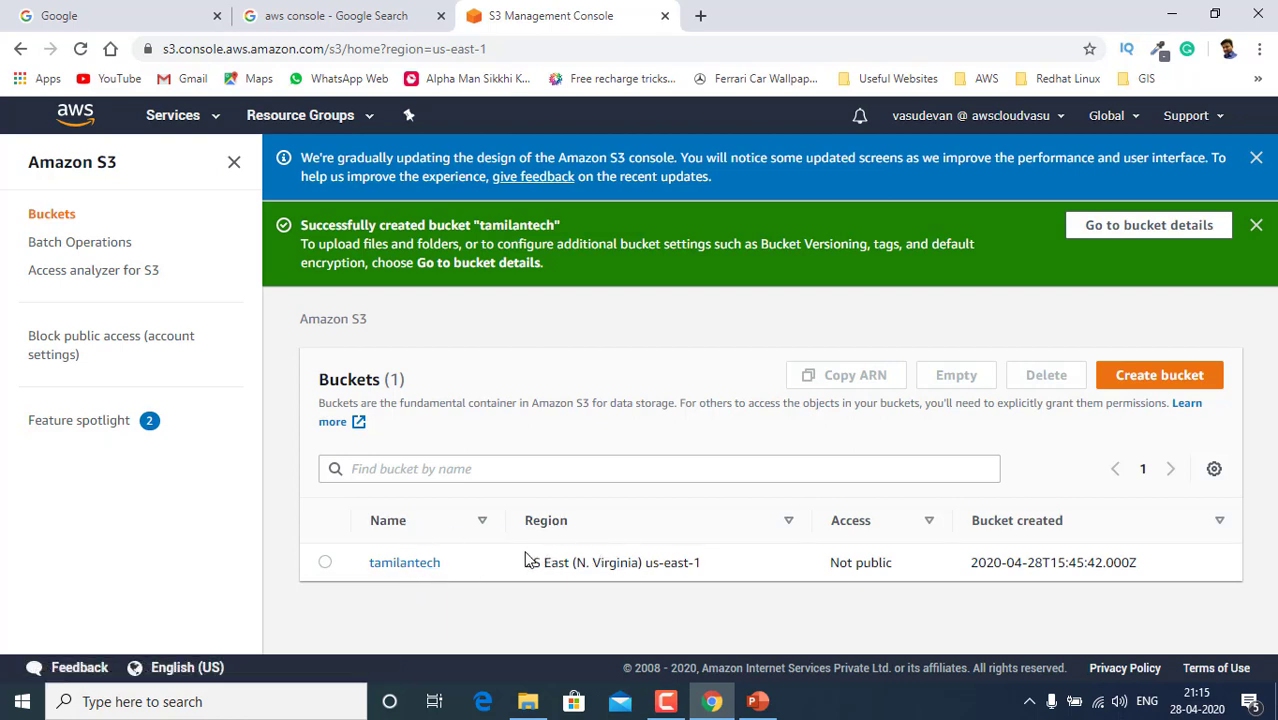
- Check the region of the tamilantech bucket and look at the console's region list
{"action": "left_click_drag", "start_coordinate": [708, 570], "coordinate": [522, 566]}
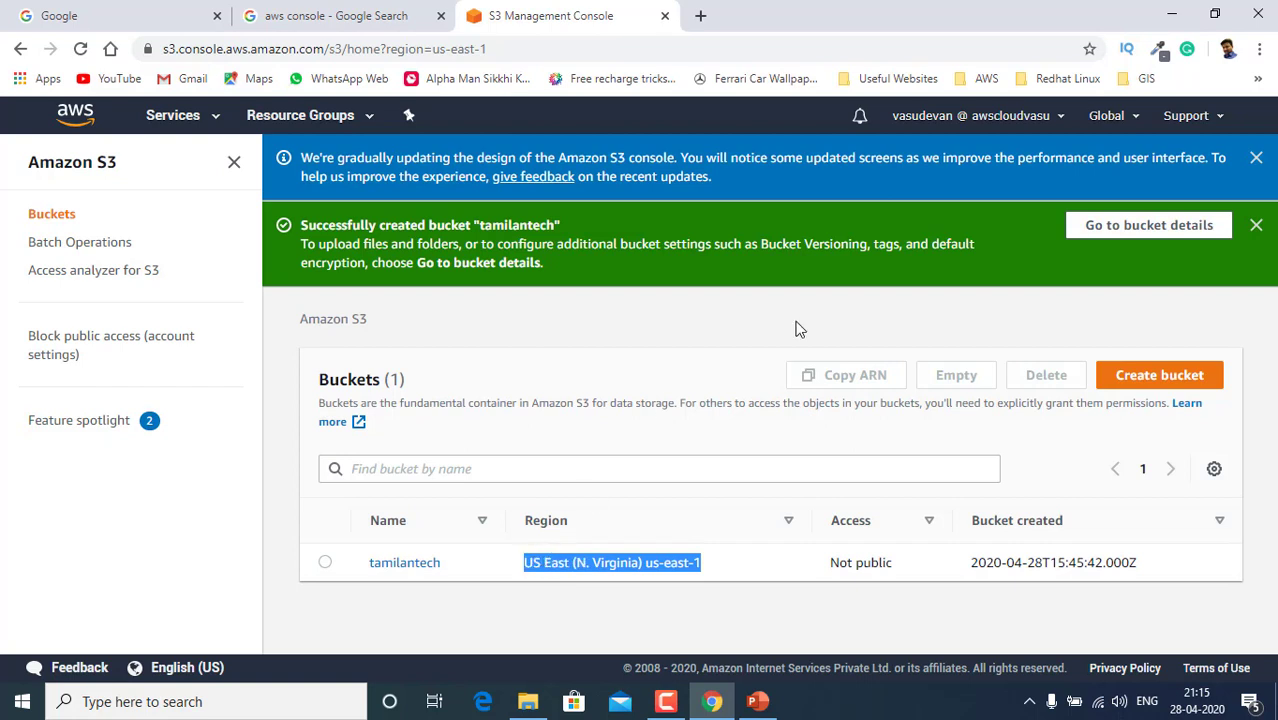
{"action": "left_click", "coordinate": [1110, 118]}
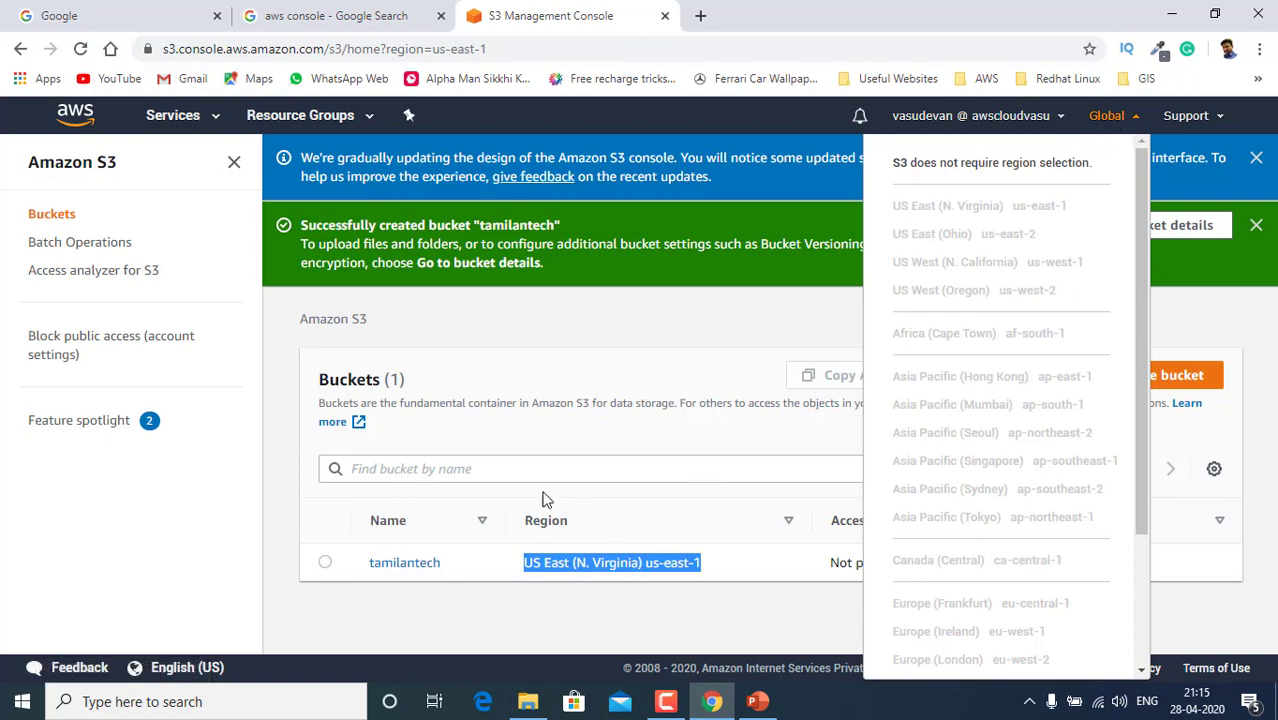
{"action": "left_click", "coordinate": [670, 588]}
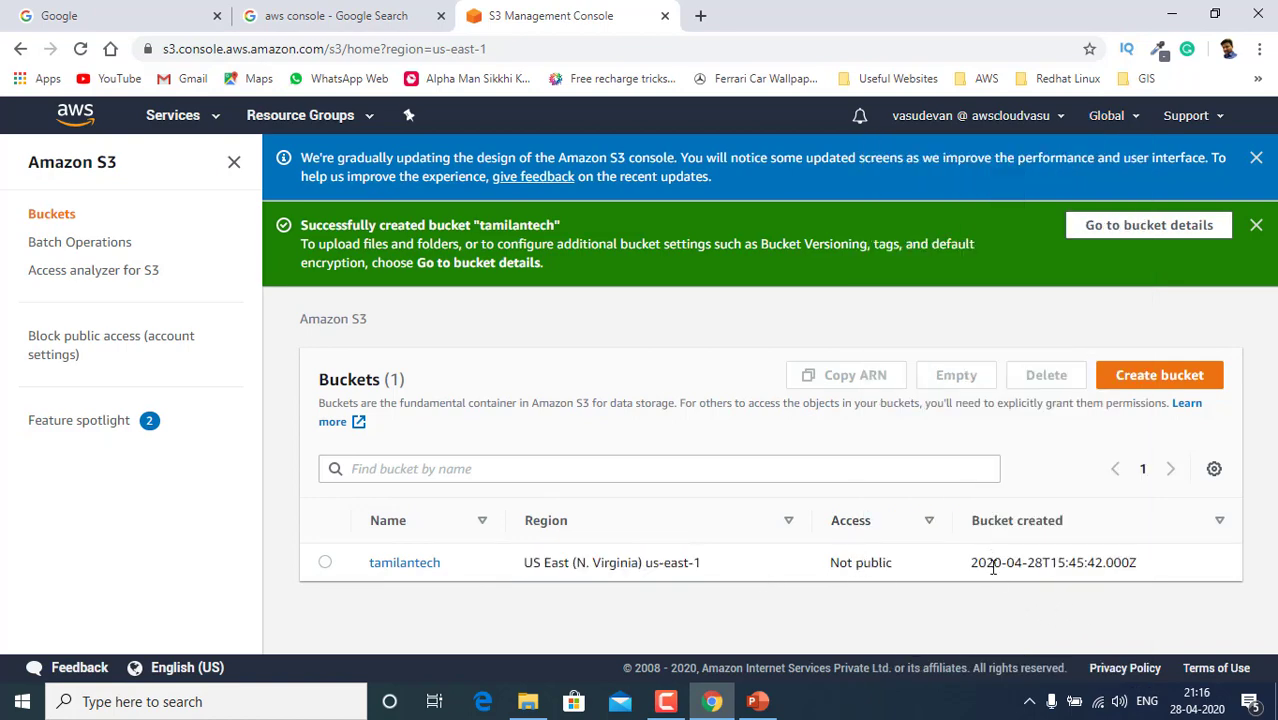
- Start an upload in the tamilantech bucket and add Youtube Channel Art- New from the AWS > PPT folder
{"action": "left_click", "coordinate": [398, 566]}
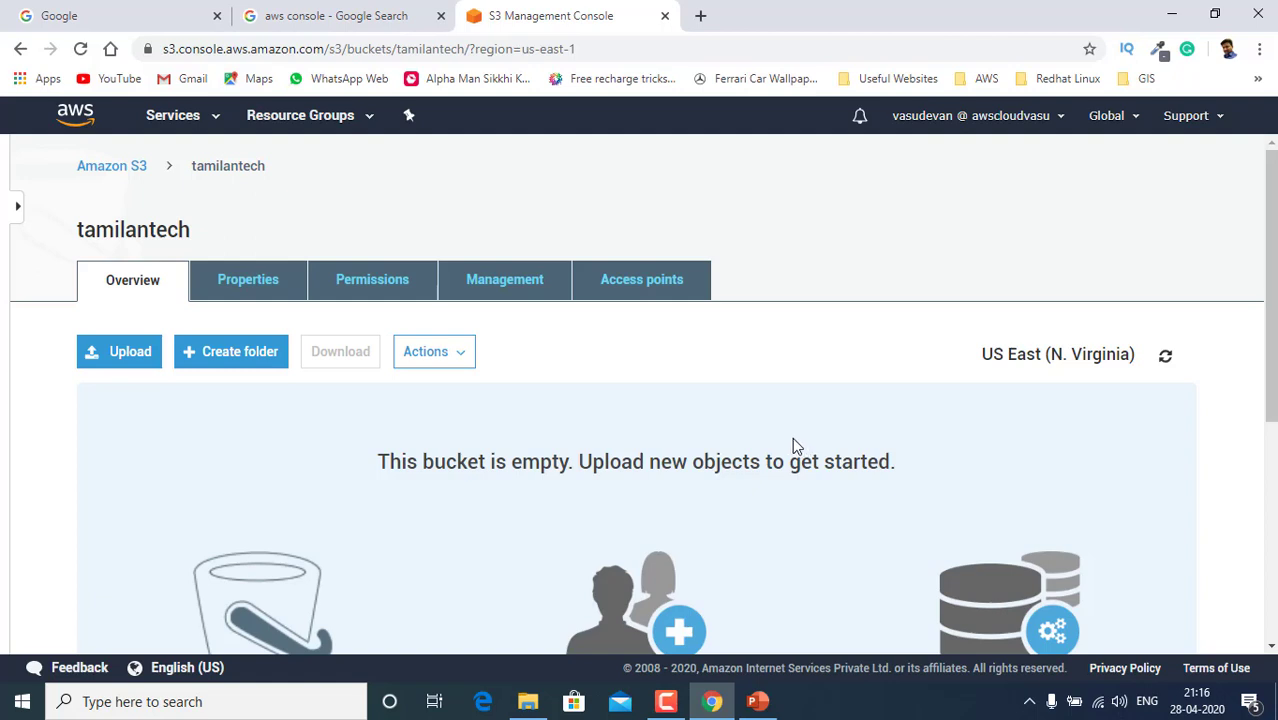
{"action": "left_click", "coordinate": [136, 372]}
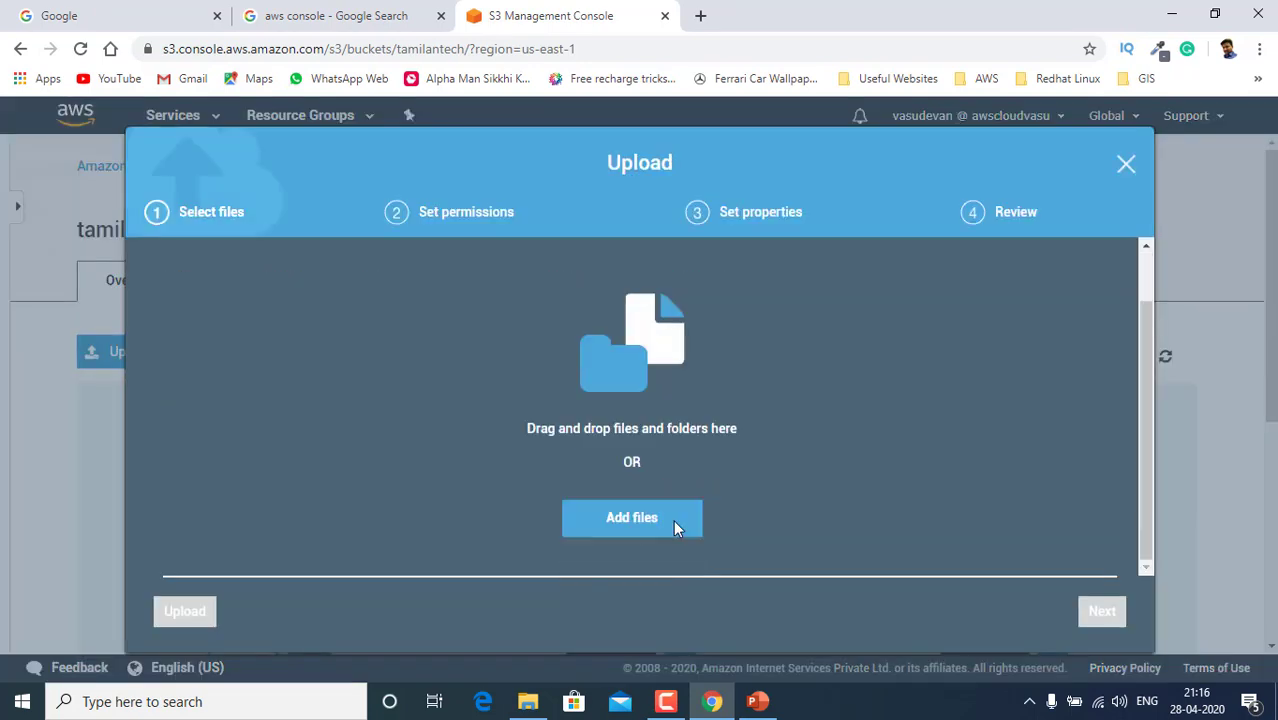
{"action": "left_click", "coordinate": [674, 521]}
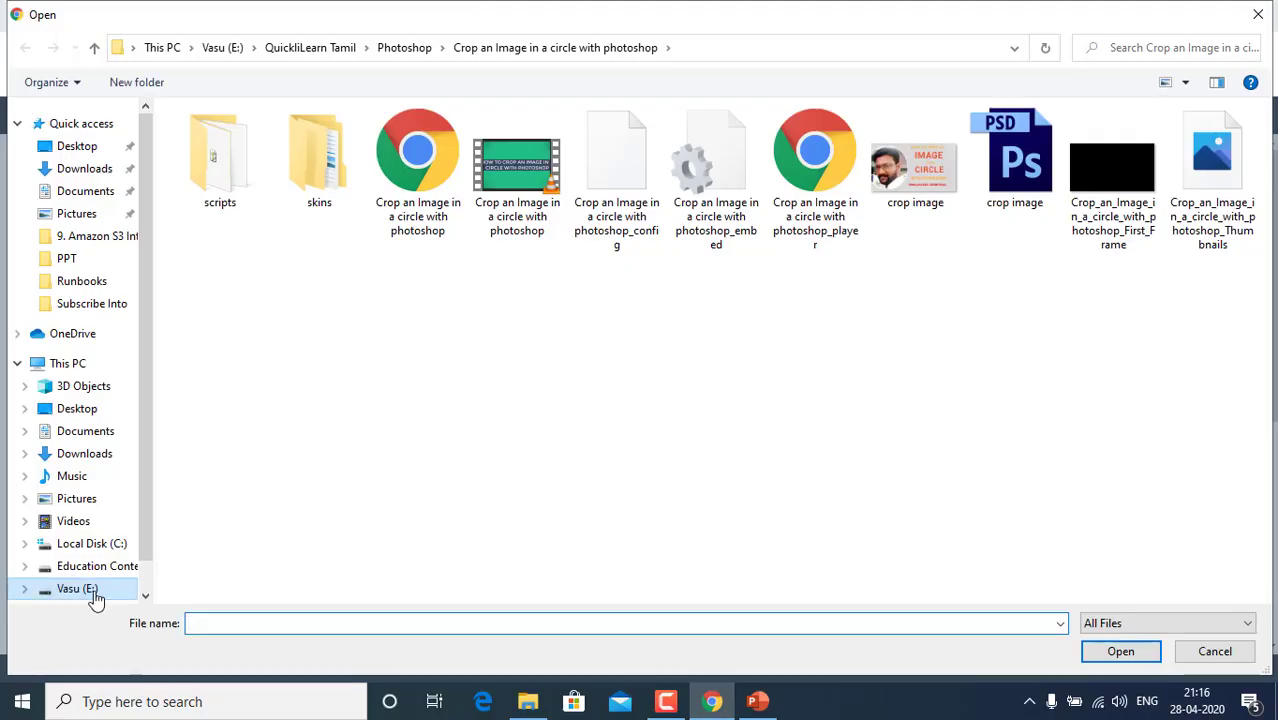
{"action": "left_click", "coordinate": [310, 47]}
{"action": "left_click", "coordinate": [336, 160]}
{"action": "double_click", "coordinate": [336, 160]}
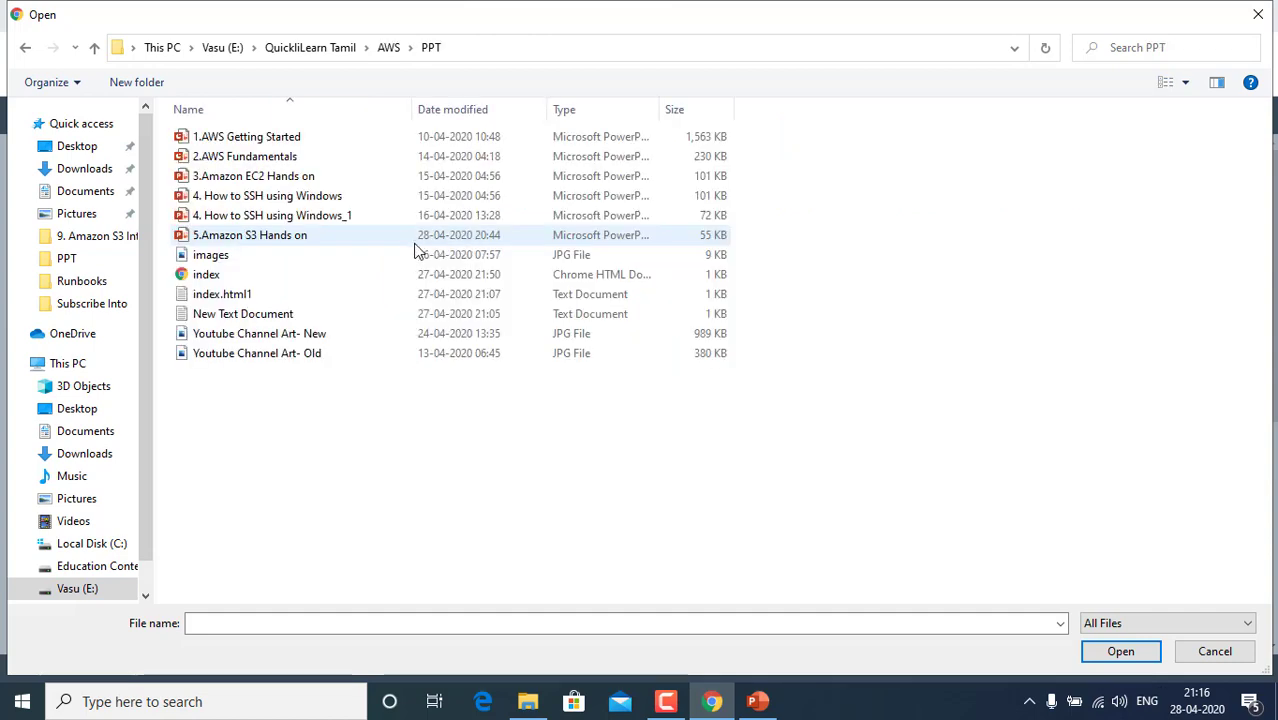
{"action": "left_click", "coordinate": [371, 339]}
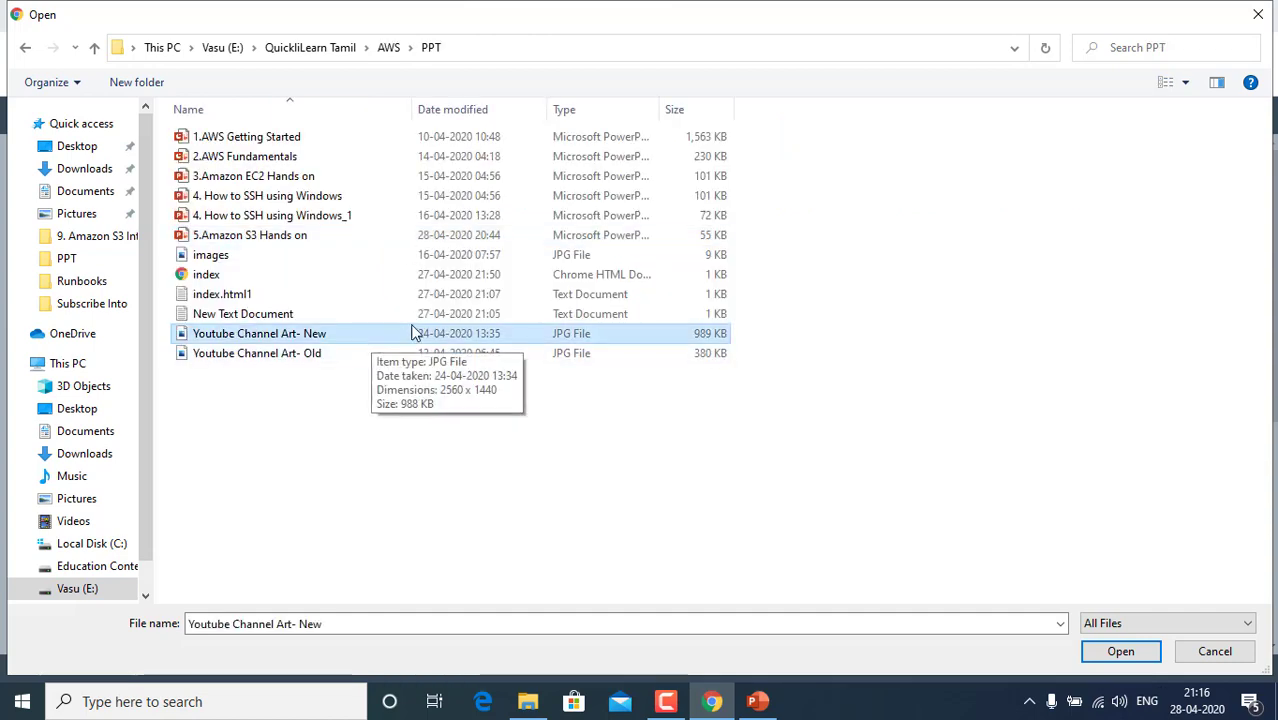
{"action": "left_click", "coordinate": [1121, 651]}
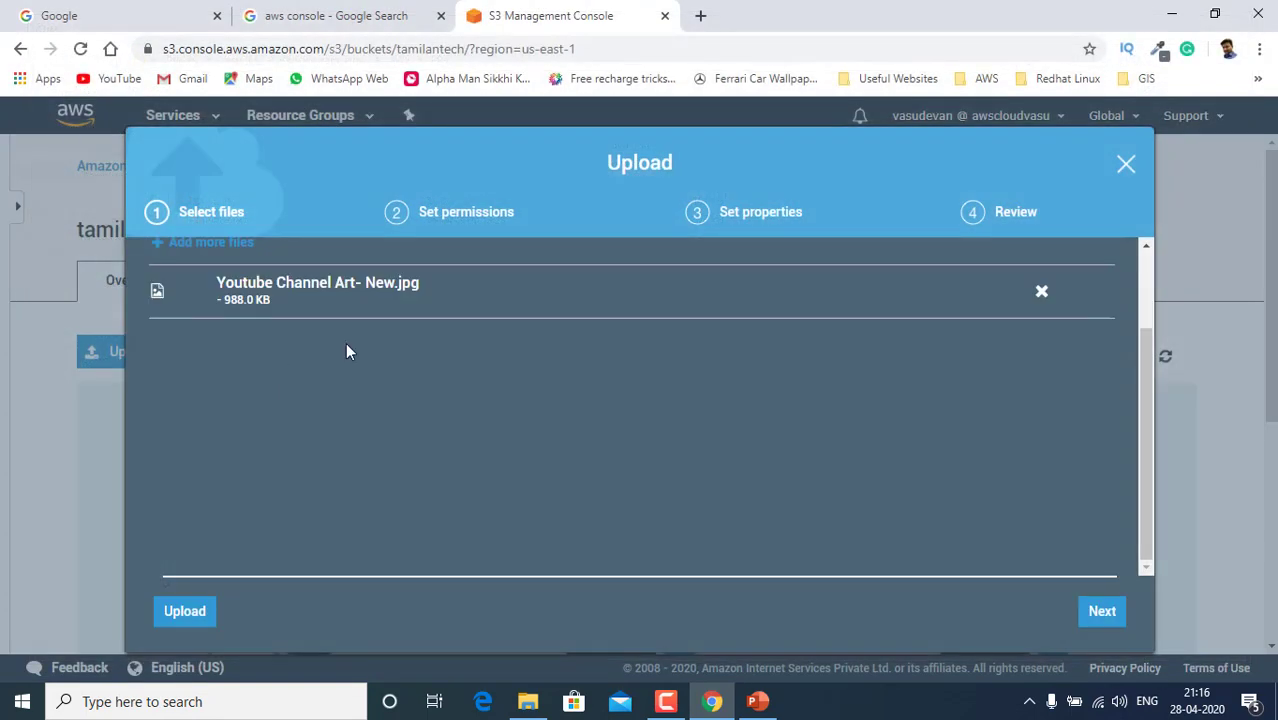
- Review the upload's user and public permissions, keep the defaults and continue to the properties
{"action": "left_click", "coordinate": [1110, 618]}
{"action": "scroll", "coordinate": [377, 390], "scroll_direction": "down", "scroll_amount": 1}
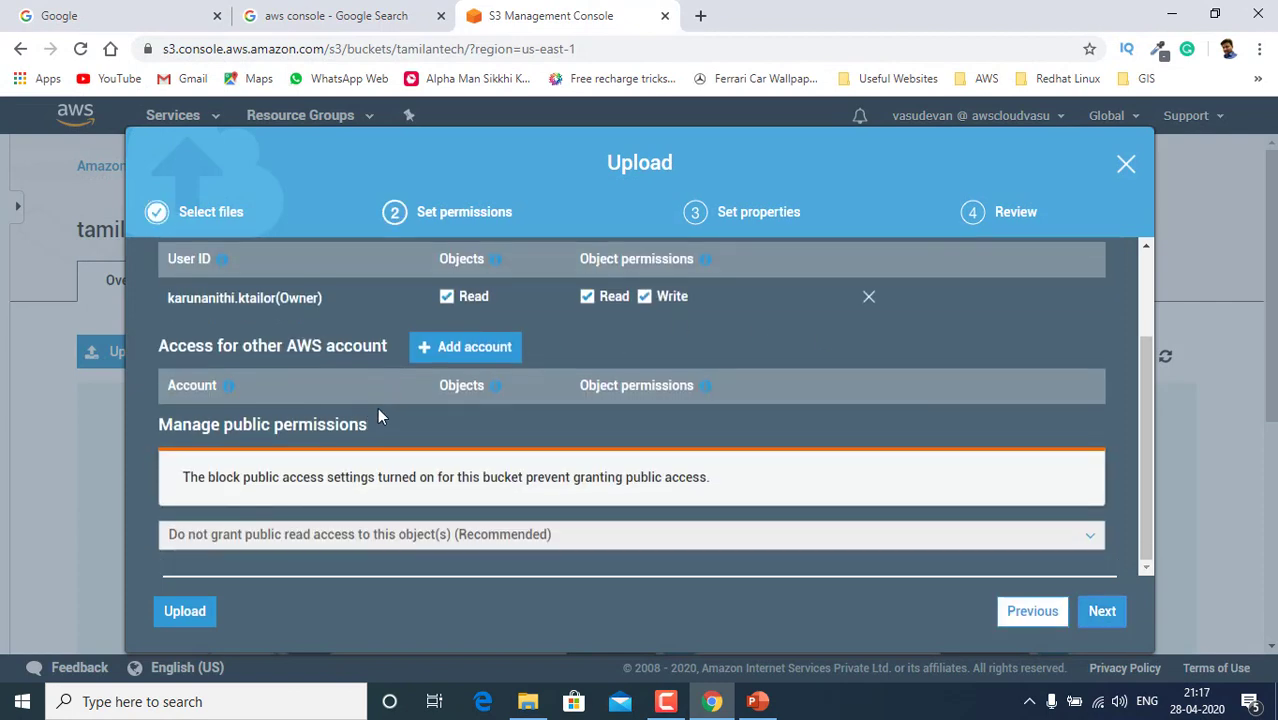
{"action": "scroll", "coordinate": [300, 410], "scroll_direction": "up", "scroll_amount": 2}
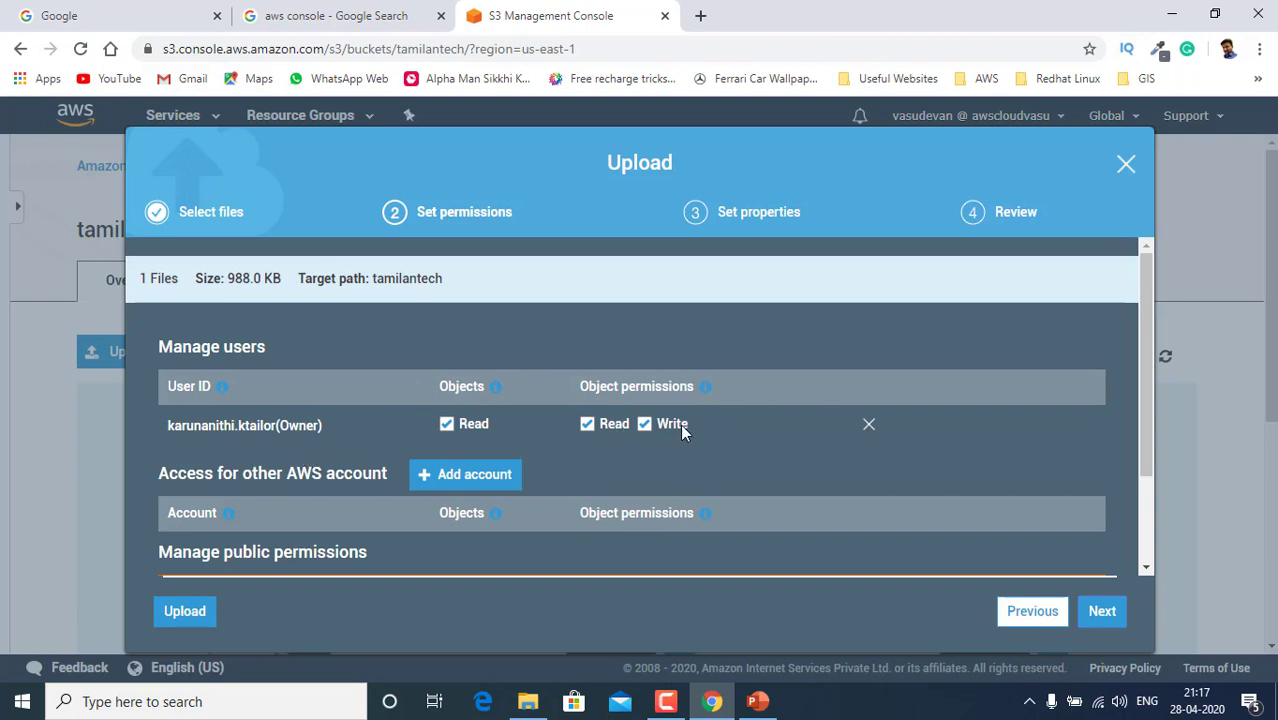
{"action": "scroll", "coordinate": [550, 434], "scroll_direction": "down", "scroll_amount": 2}
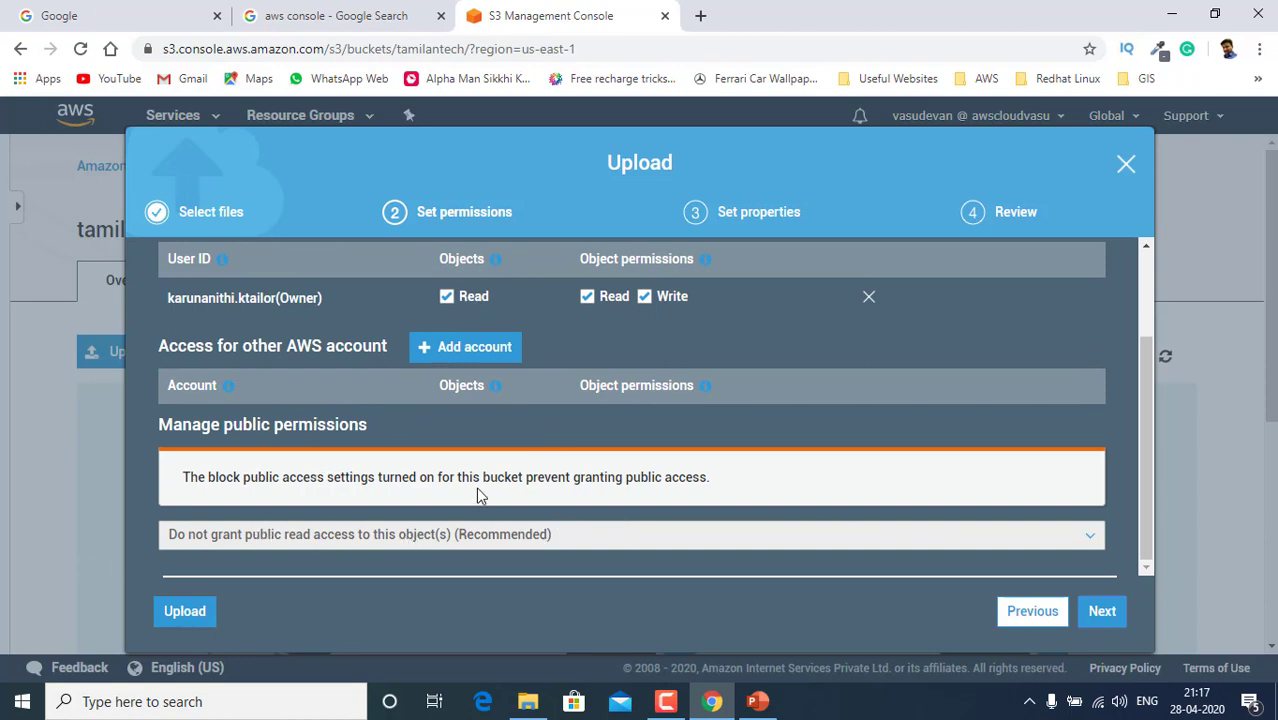
{"action": "left_click", "coordinate": [1123, 621]}
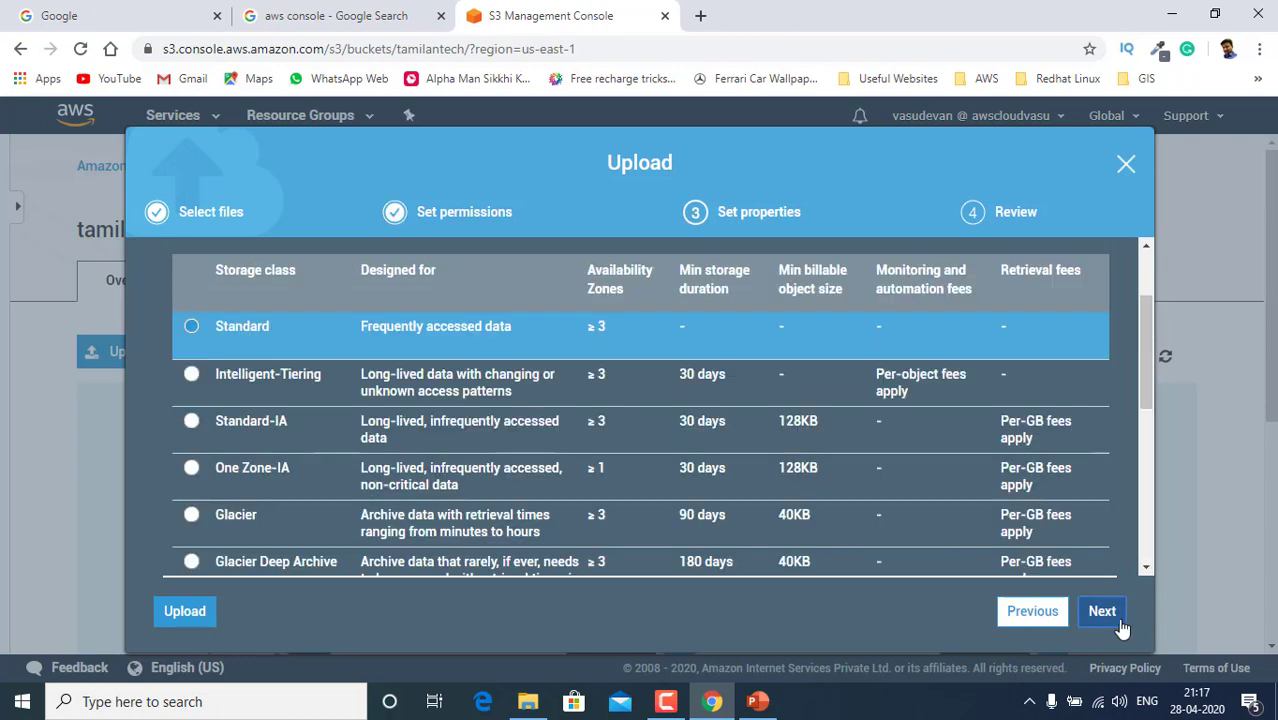
- Keep the Standard storage class with no encryption, metadata or tags, review the summary and upload the file
{"action": "scroll", "coordinate": [578, 396], "scroll_direction": "down", "scroll_amount": 5}
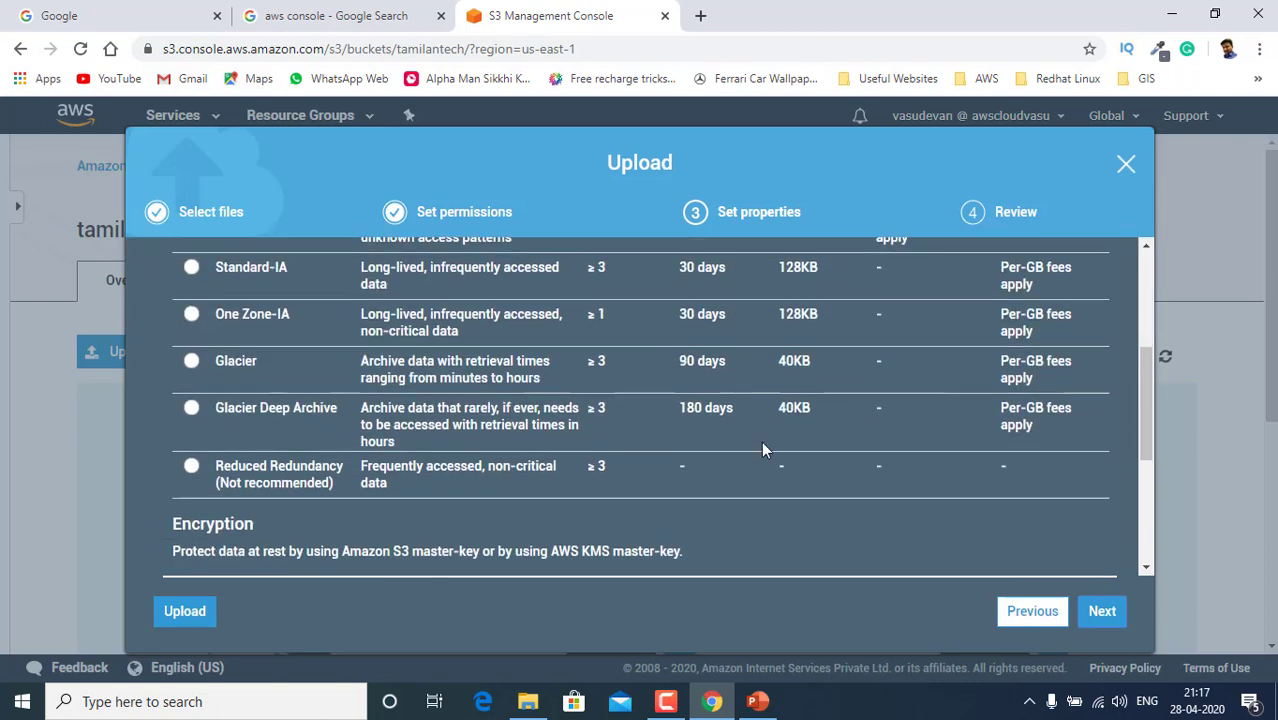
{"action": "scroll", "coordinate": [257, 495], "scroll_direction": "down", "scroll_amount": 2}
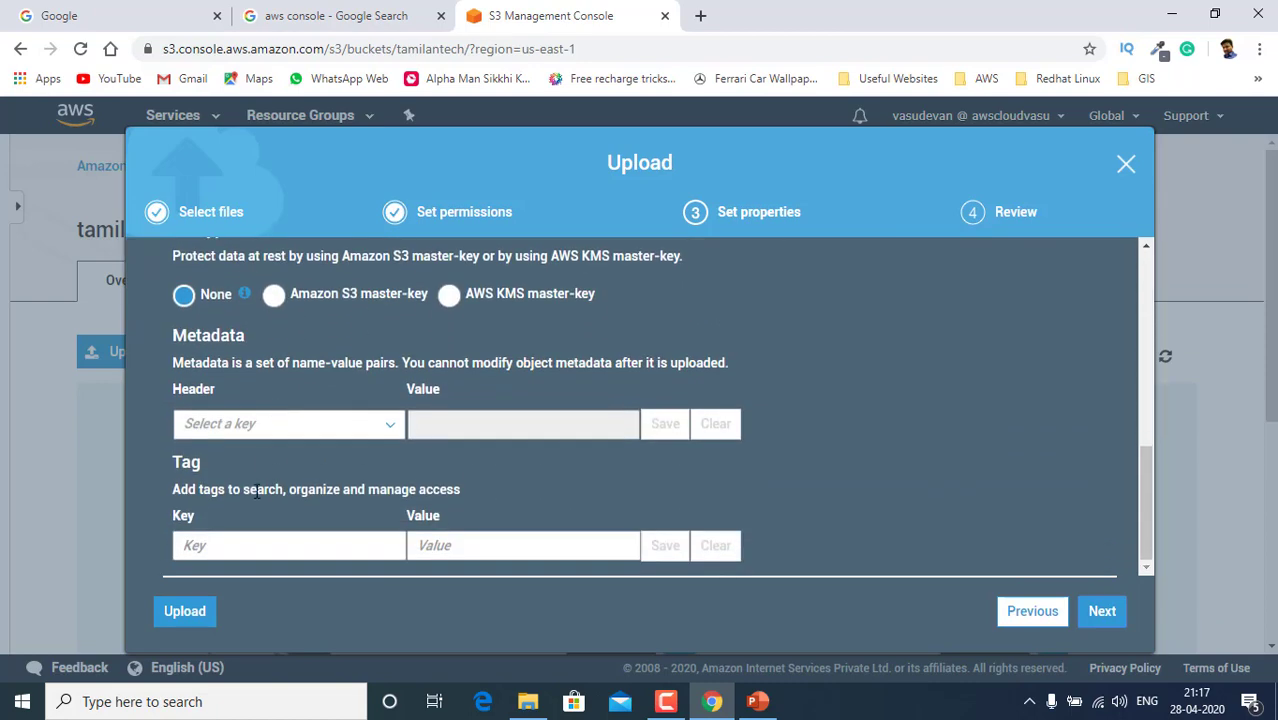
{"action": "left_click", "coordinate": [1108, 622]}
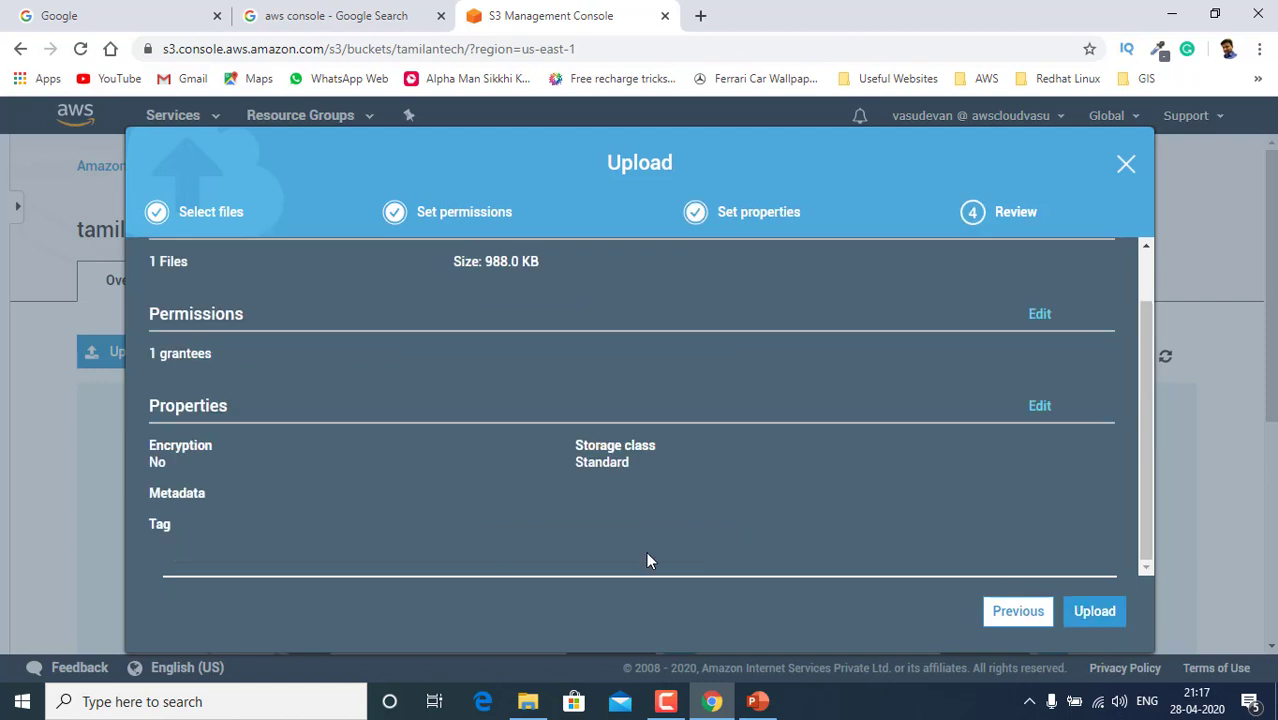
{"action": "scroll", "coordinate": [439, 398], "scroll_direction": "up", "scroll_amount": 2}
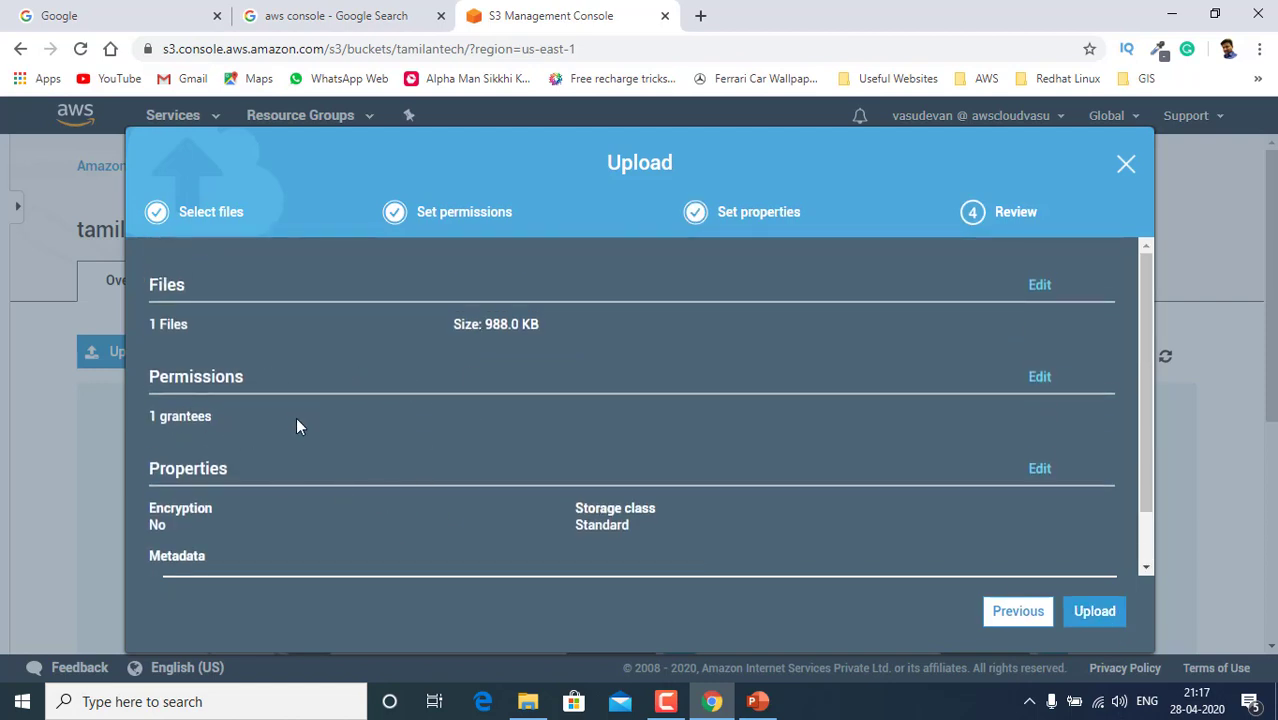
{"action": "scroll", "coordinate": [296, 430], "scroll_direction": "down", "scroll_amount": 2}
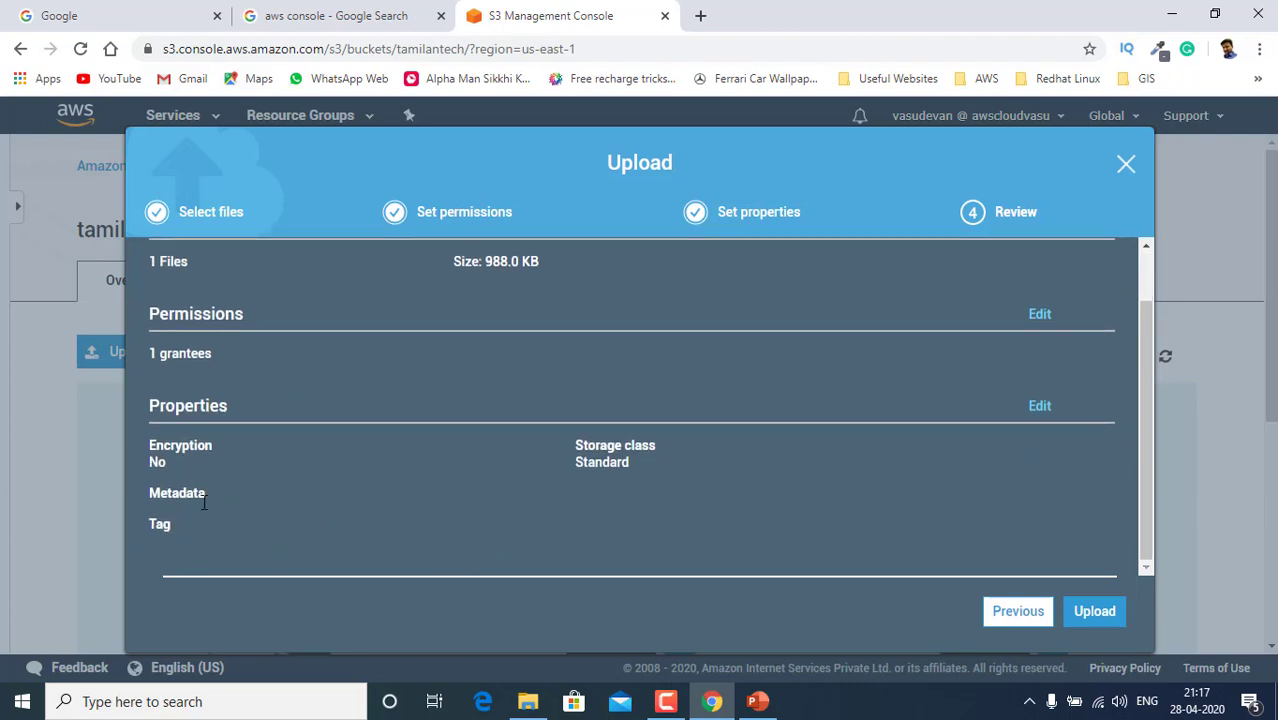
{"action": "left_click", "coordinate": [1102, 620]}
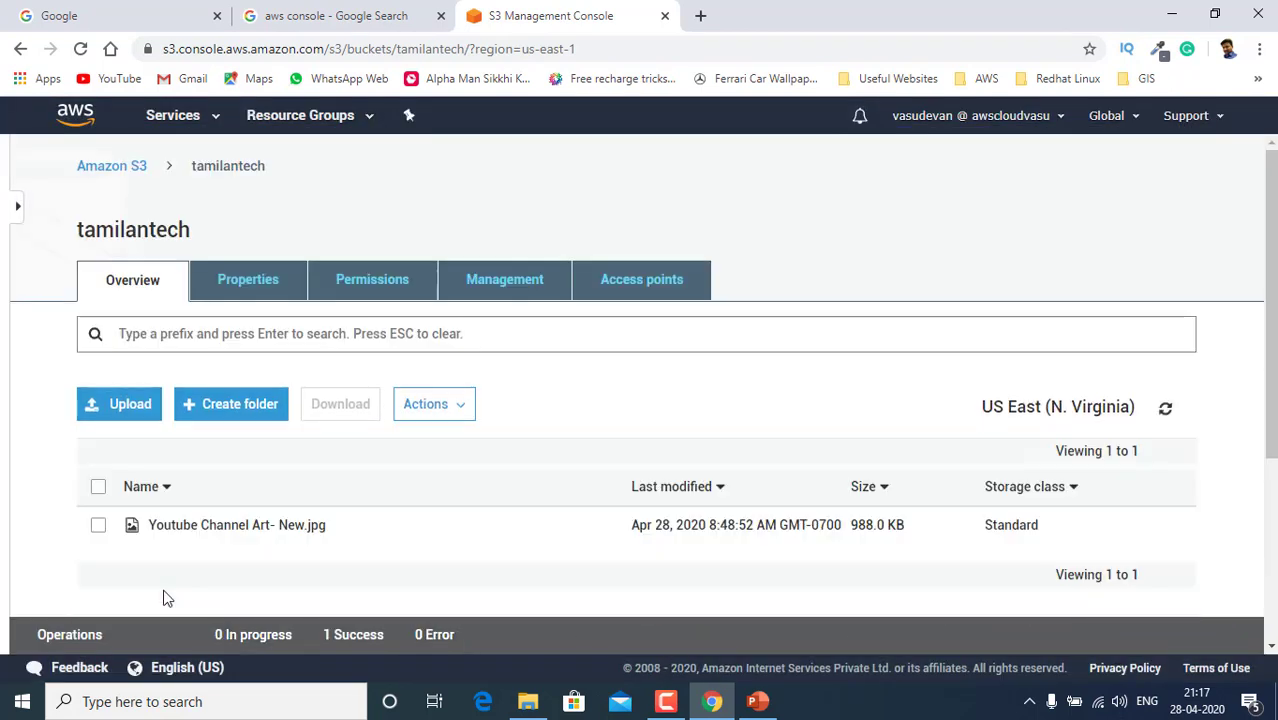
- Check the upload's status and open the uploaded Youtube Channel Art- New.jpg to examine its overview details
{"action": "left_click", "coordinate": [345, 636]}
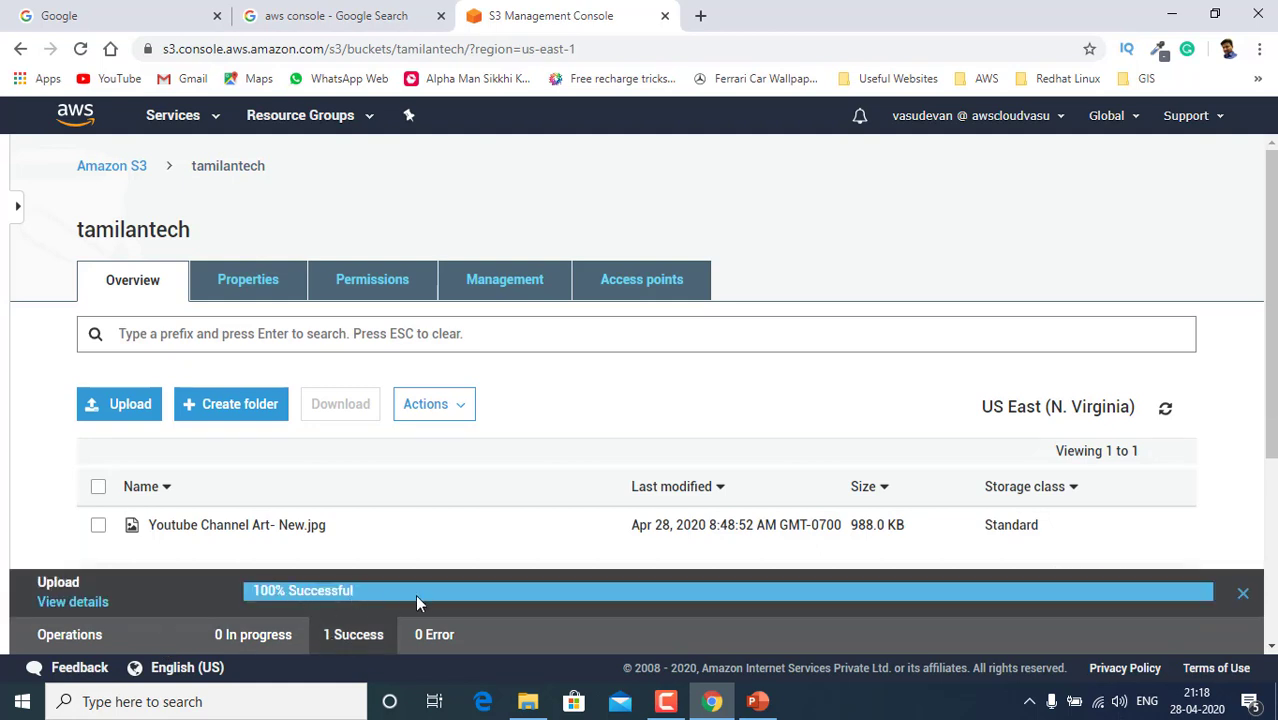
{"action": "scroll", "coordinate": [163, 337], "scroll_direction": "down", "scroll_amount": 3}
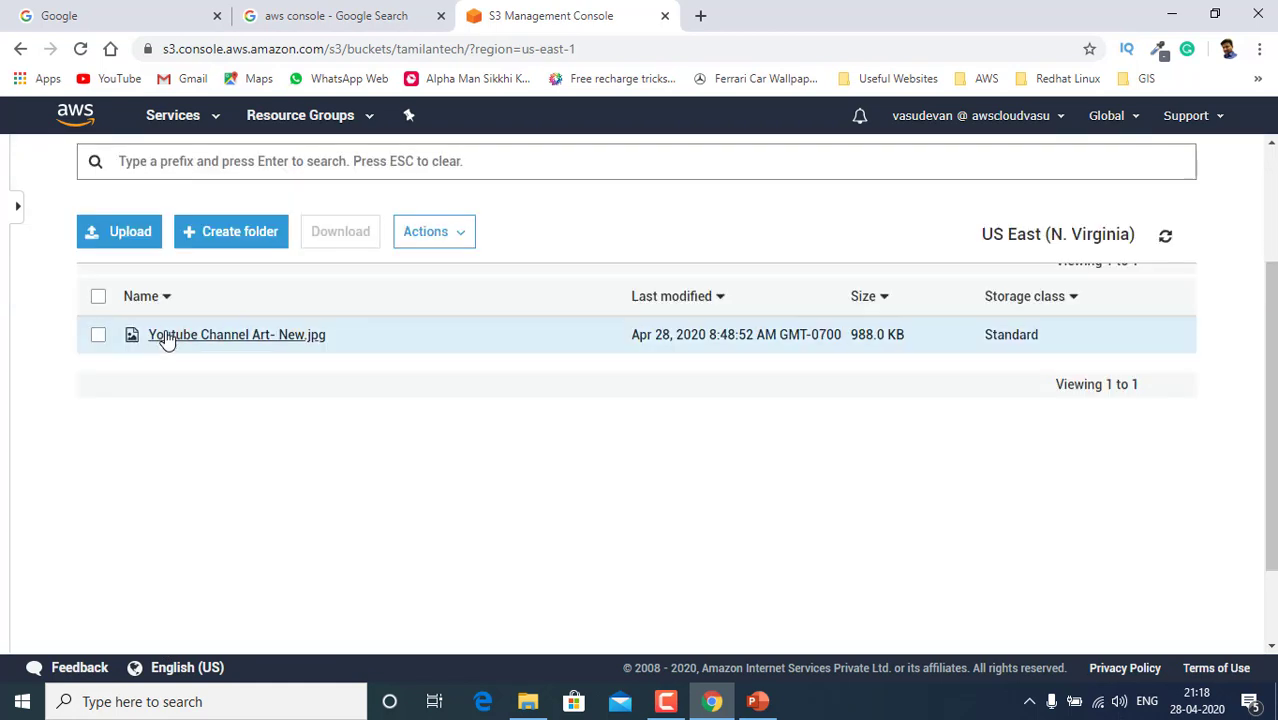
{"action": "left_click", "coordinate": [255, 338]}
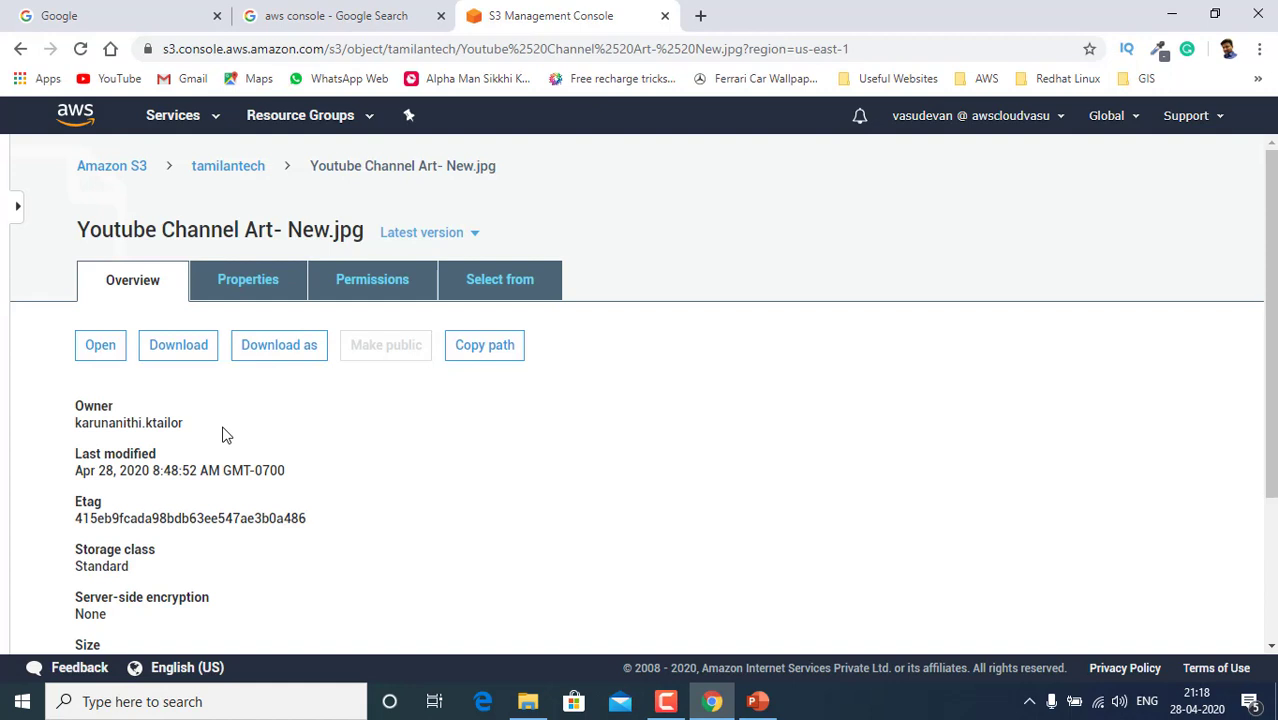
{"action": "scroll", "coordinate": [224, 434], "scroll_direction": "down", "scroll_amount": 2}
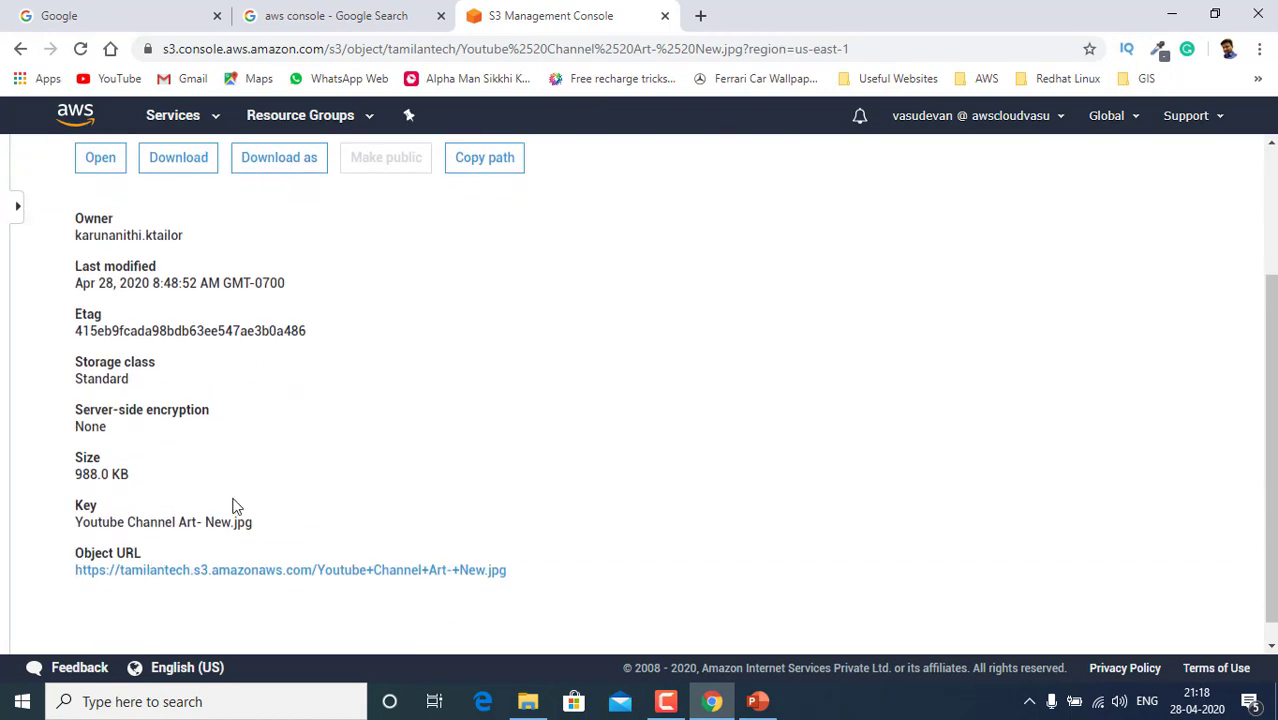
{"action": "scroll", "coordinate": [312, 471], "scroll_direction": "down", "scroll_amount": 1}
{"action": "scroll", "coordinate": [311, 471], "scroll_direction": "up", "scroll_amount": 2}
{"action": "scroll", "coordinate": [293, 582], "scroll_direction": "down", "scroll_amount": 2}
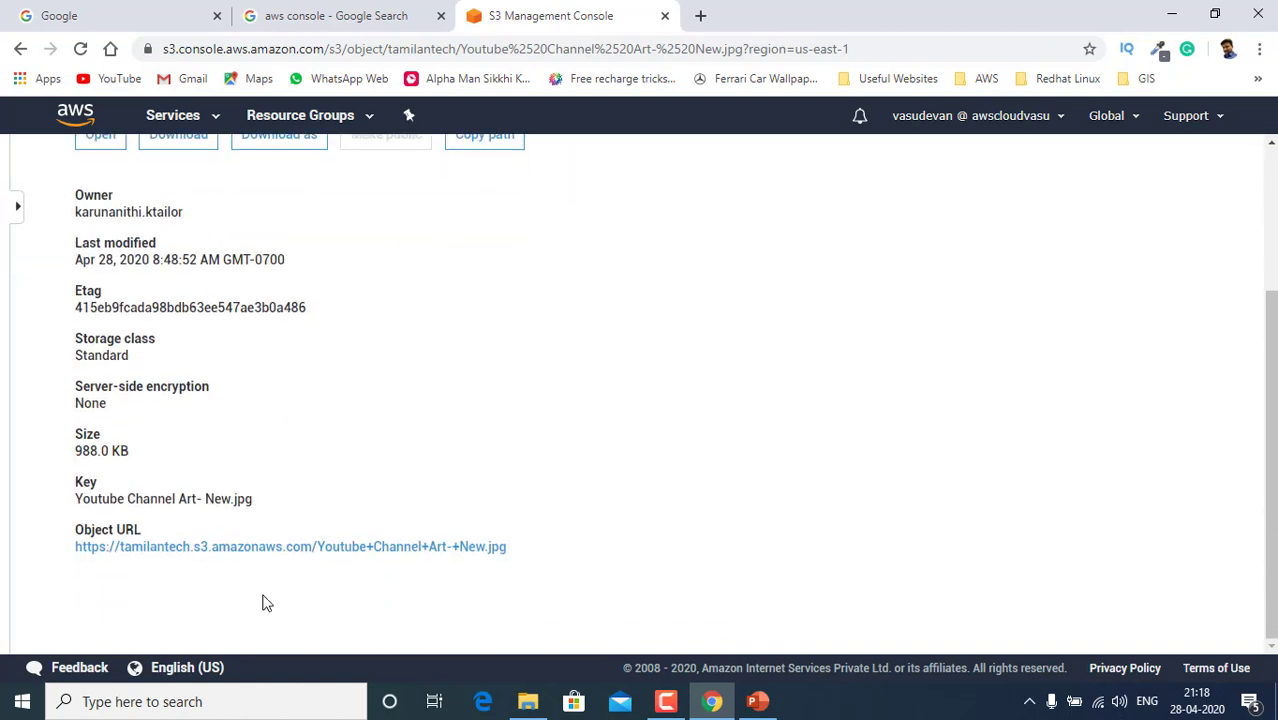
- Open the image's object URL to test whether the file can be reached publicly
{"action": "left_click", "coordinate": [219, 546]}
{"action": "scroll", "coordinate": [408, 348], "scroll_direction": "up", "scroll_amount": 2}
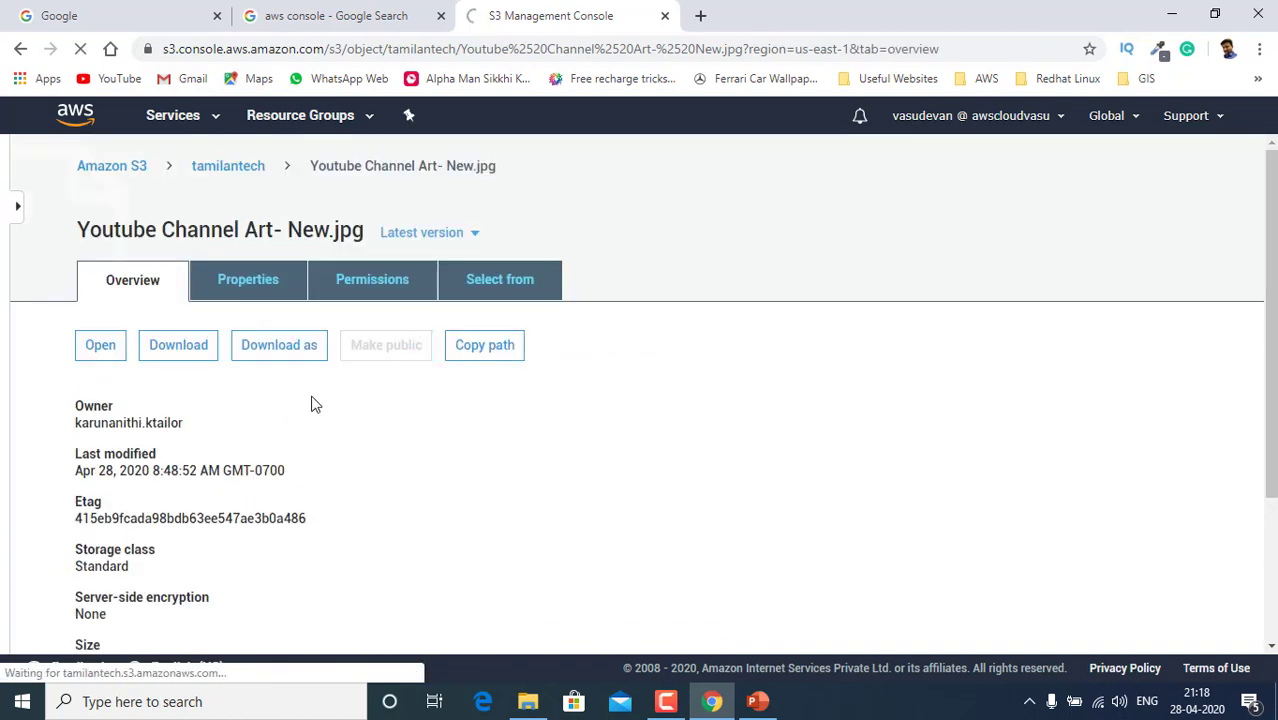
{"action": "scroll", "coordinate": [314, 402], "scroll_direction": "down", "scroll_amount": 2}
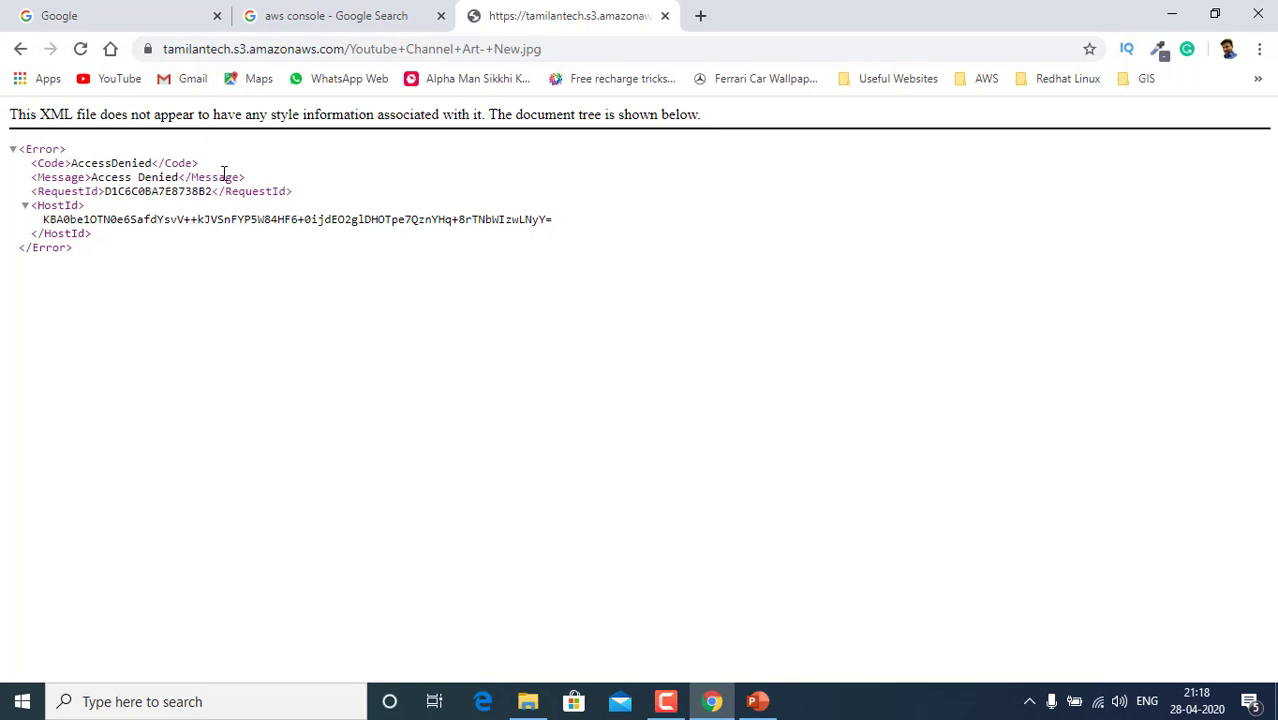
- Return to the tamilantech bucket and test the image's object URL again from its details in the object list
{"action": "key", "text": "alt+Left"}
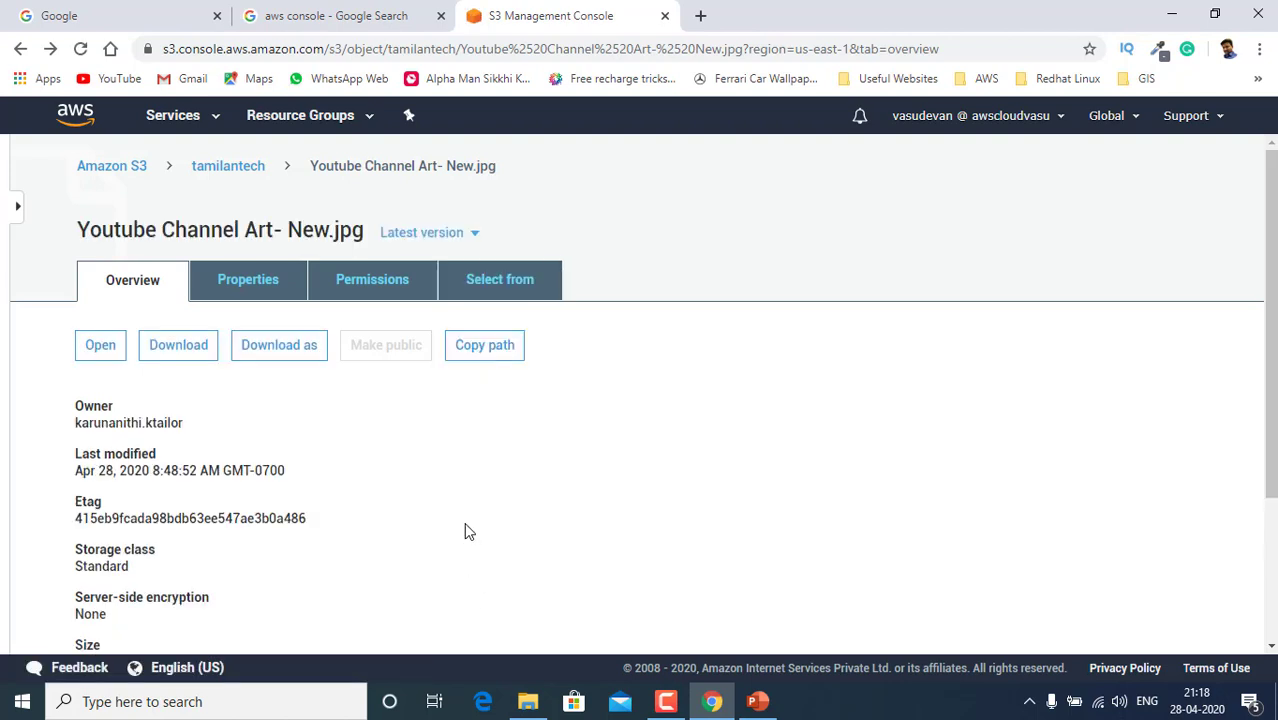
{"action": "scroll", "coordinate": [430, 496], "scroll_direction": "down", "scroll_amount": 1}
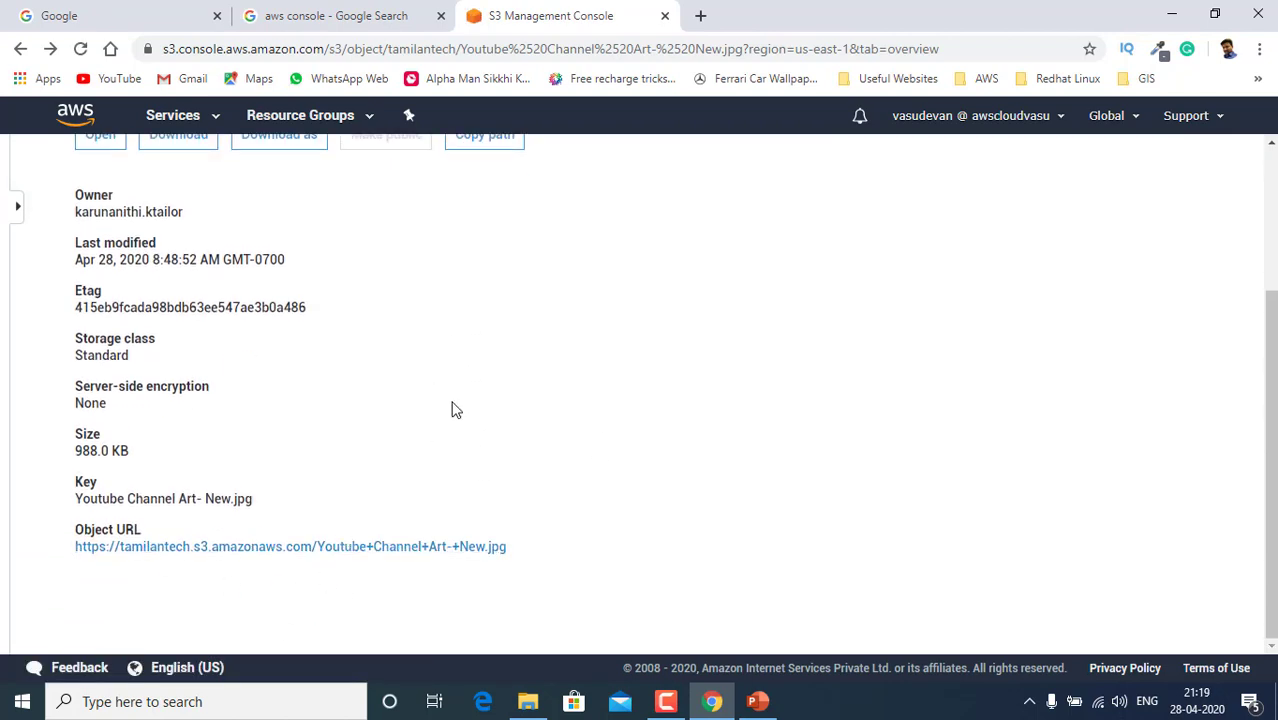
{"action": "scroll", "coordinate": [448, 408], "scroll_direction": "up", "scroll_amount": 3}
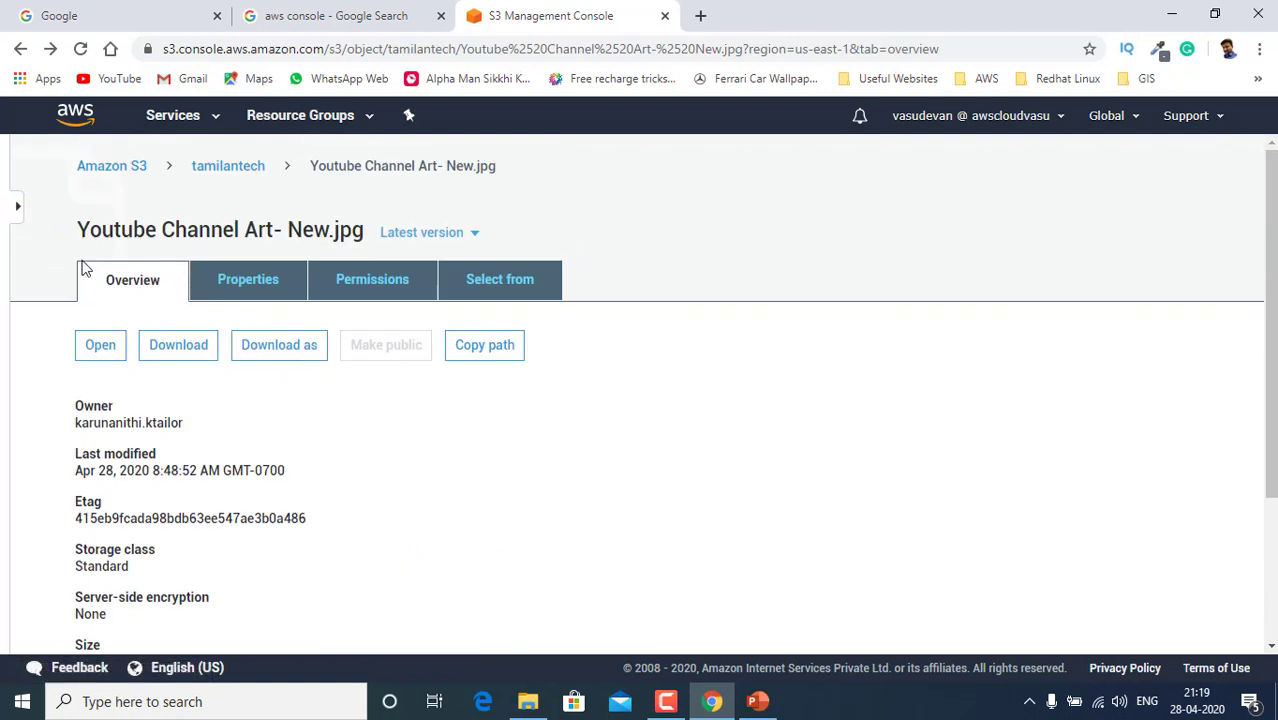
{"action": "left_click", "coordinate": [245, 170]}
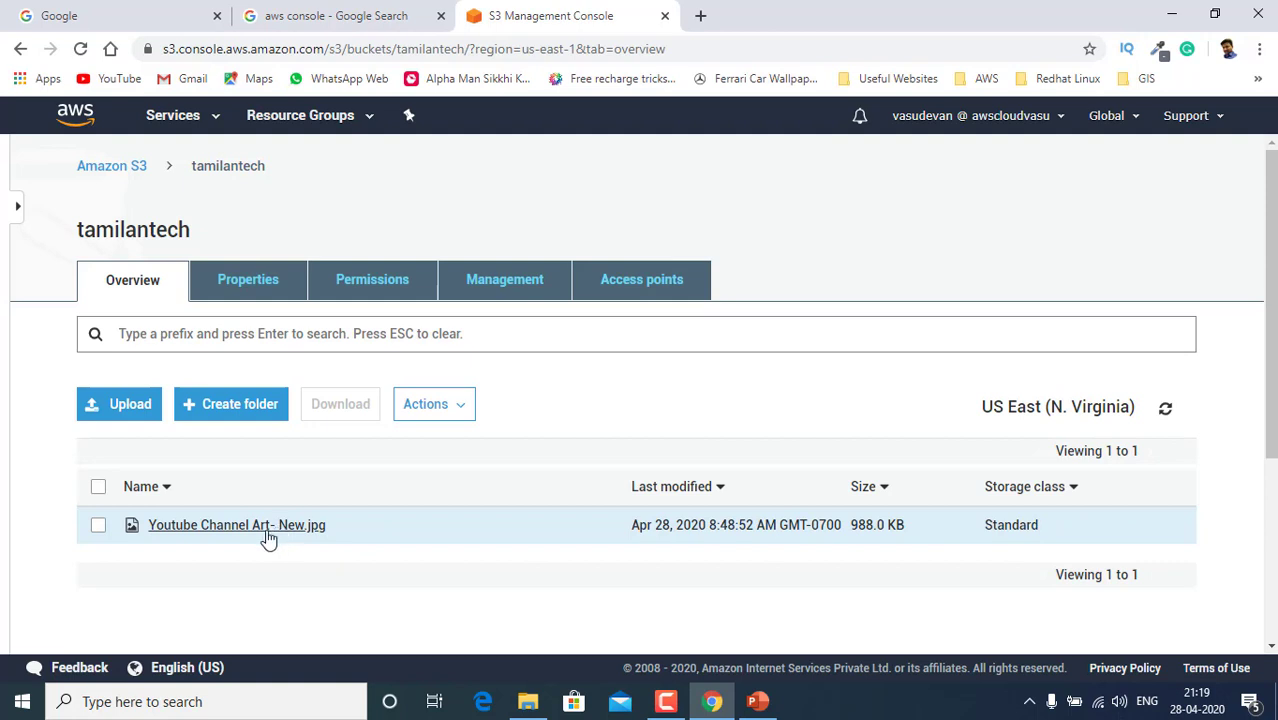
{"action": "left_click", "coordinate": [98, 525]}
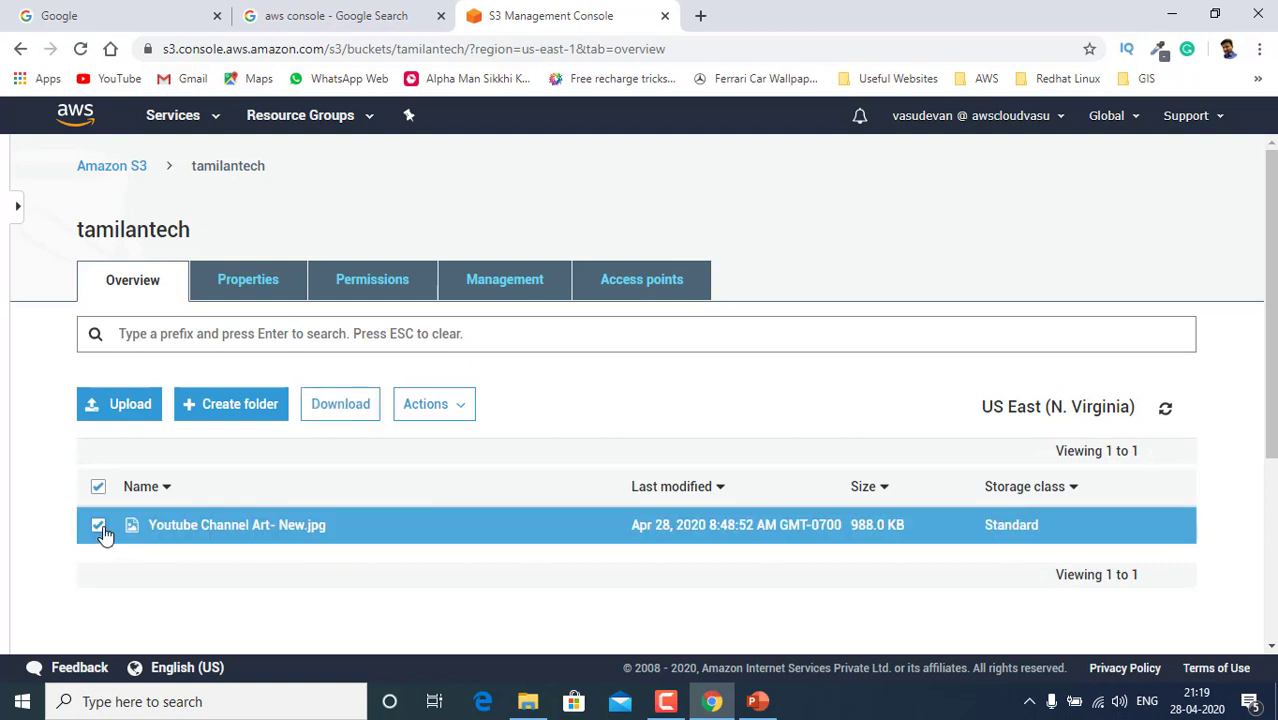
{"action": "left_click", "coordinate": [272, 533]}
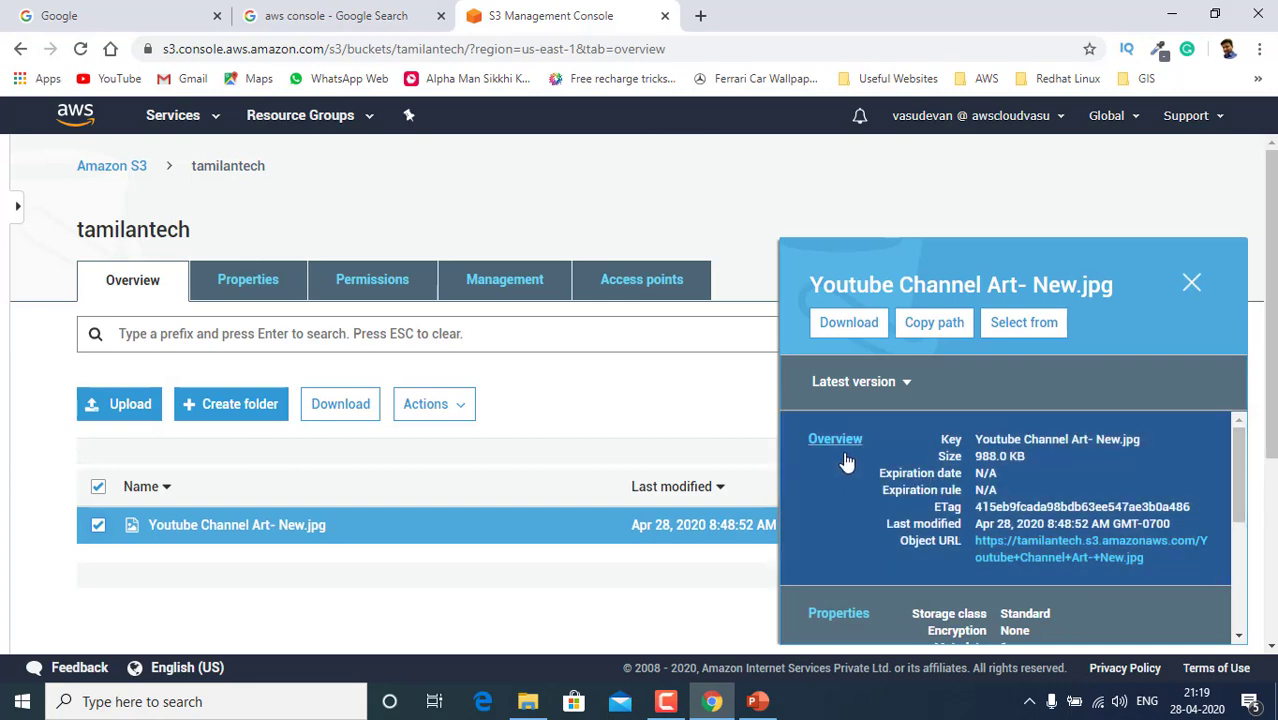
{"action": "left_click", "coordinate": [1047, 562]}
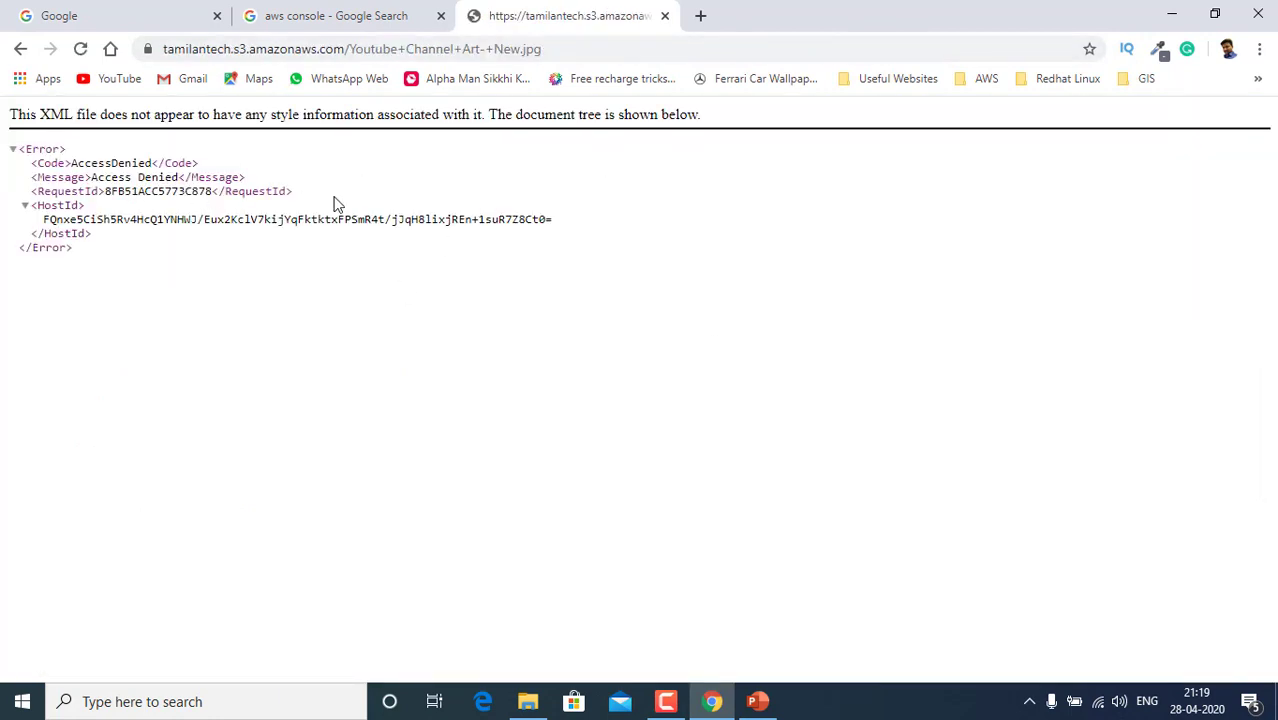
- Go back to the image's details in the bucket, review its properties and permissions, and download the file
{"action": "key", "text": "alt+Left"}
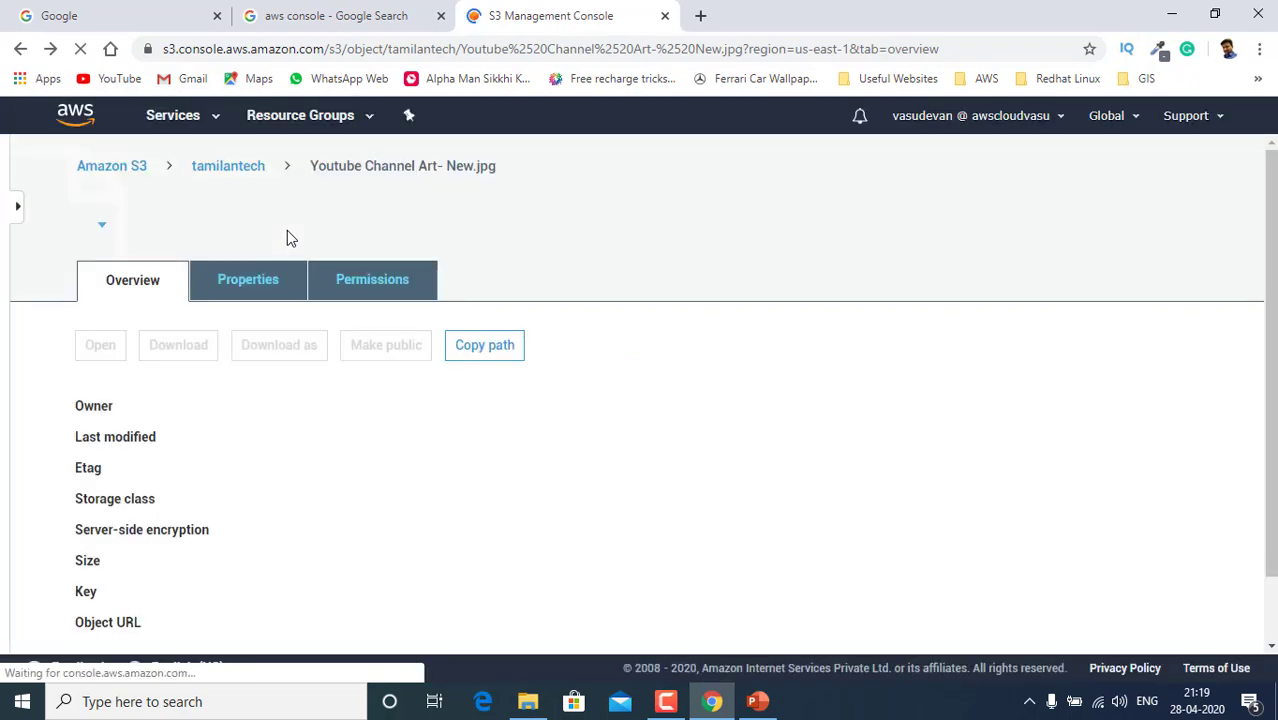
{"action": "left_click", "coordinate": [990, 528]}
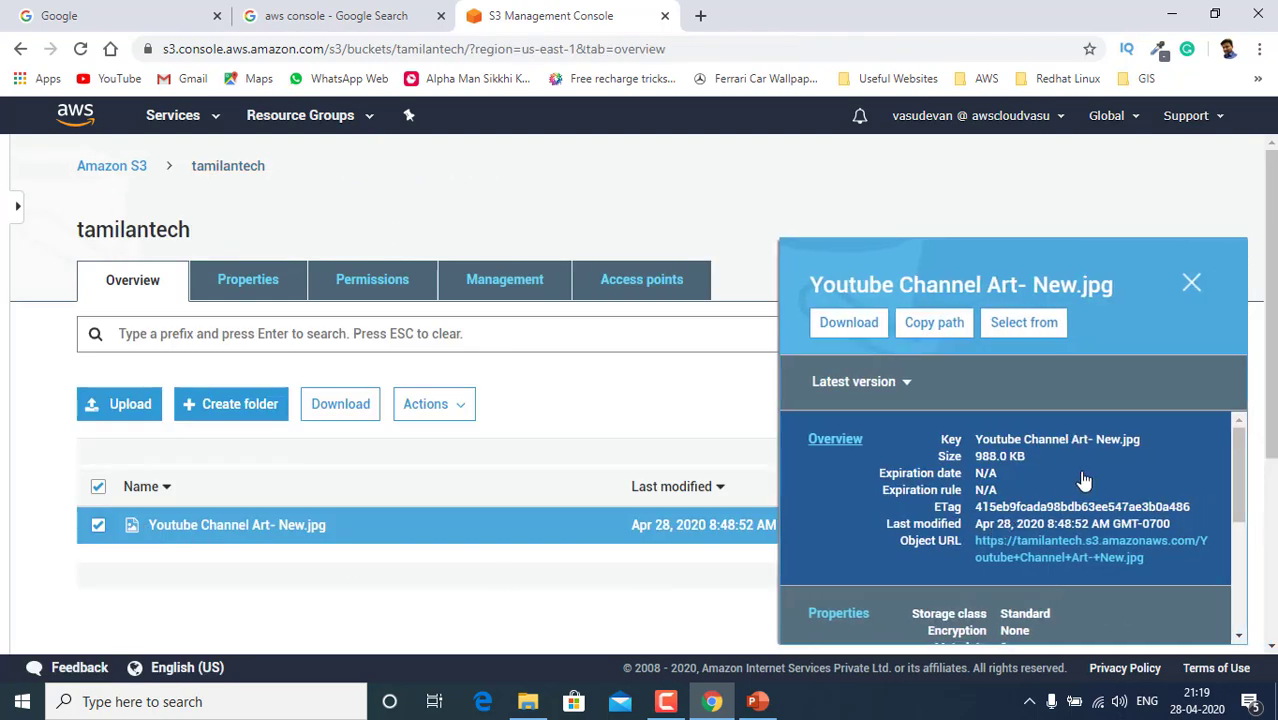
{"action": "scroll", "coordinate": [1040, 485], "scroll_direction": "down", "scroll_amount": 2}
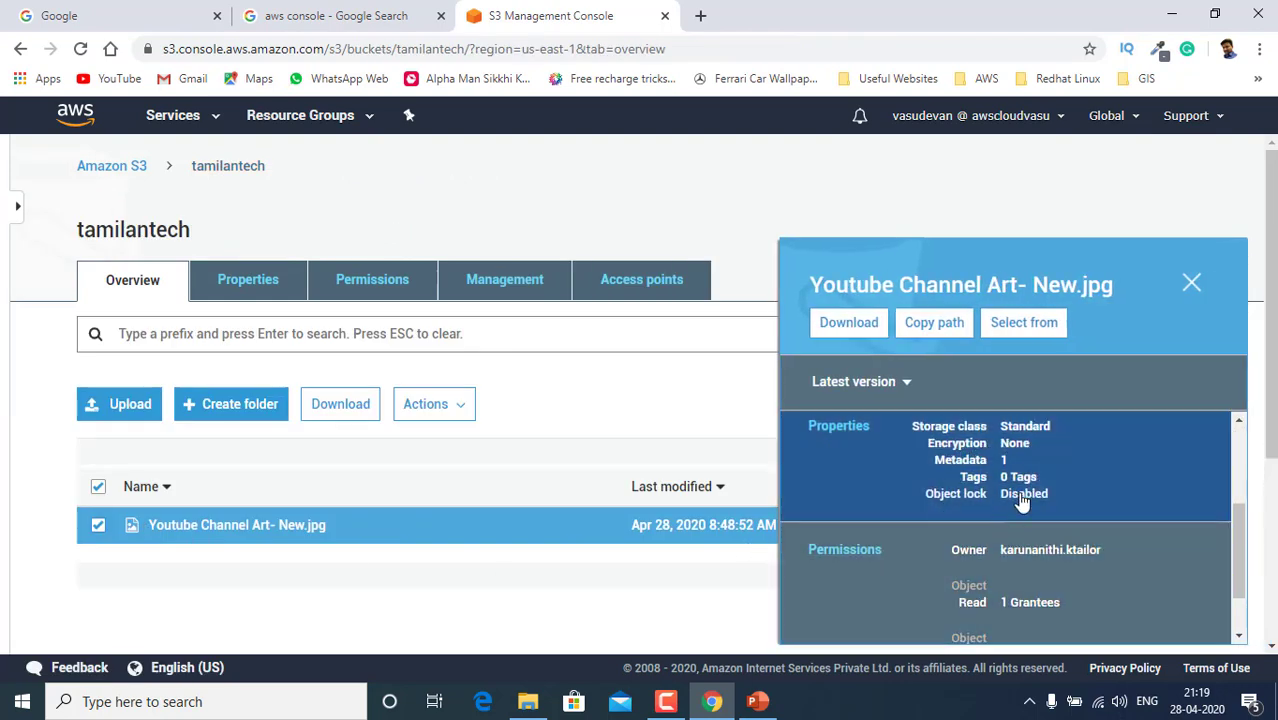
{"action": "scroll", "coordinate": [1020, 549], "scroll_direction": "down", "scroll_amount": 1}
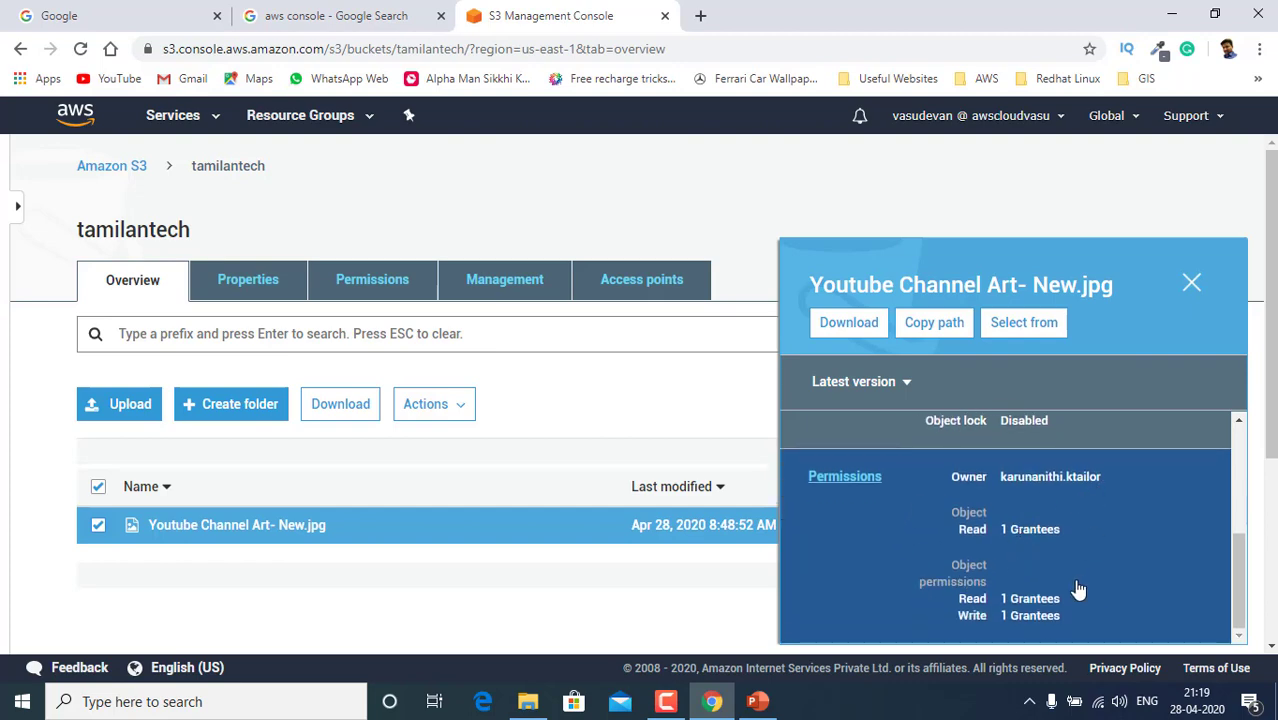
{"action": "scroll", "coordinate": [1035, 545], "scroll_direction": "up", "scroll_amount": 5}
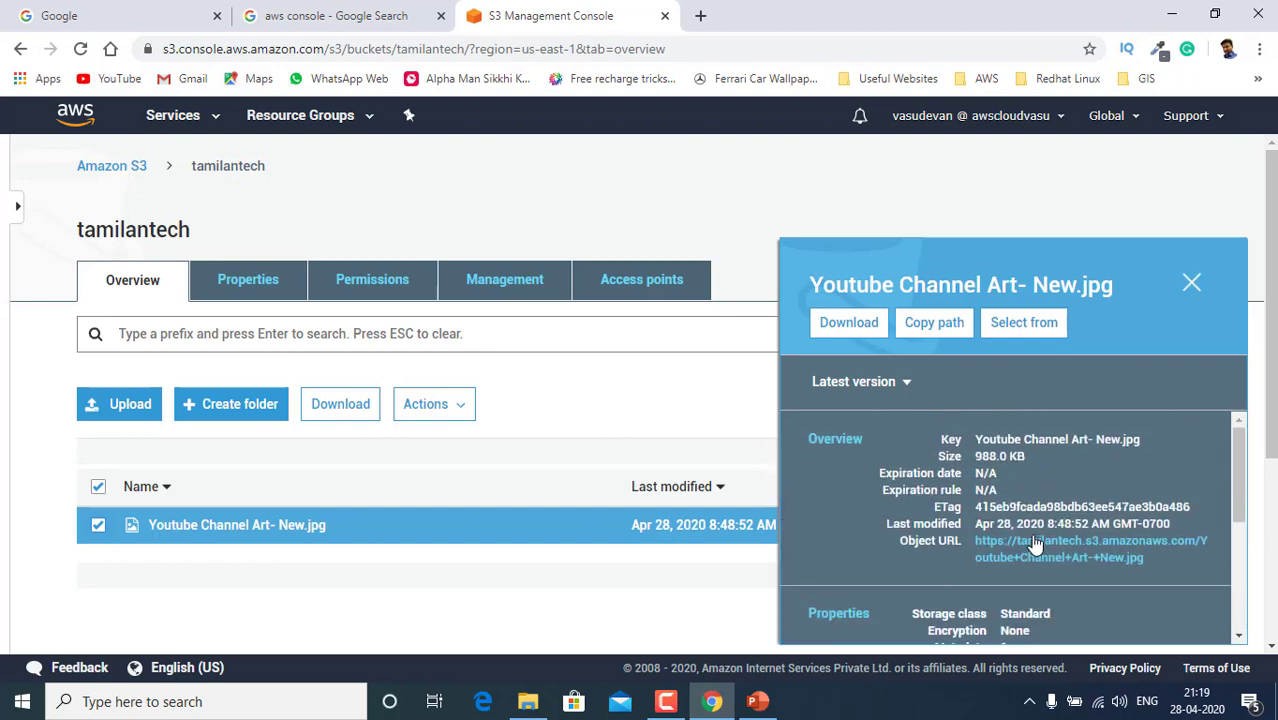
{"action": "left_click", "coordinate": [849, 323]}
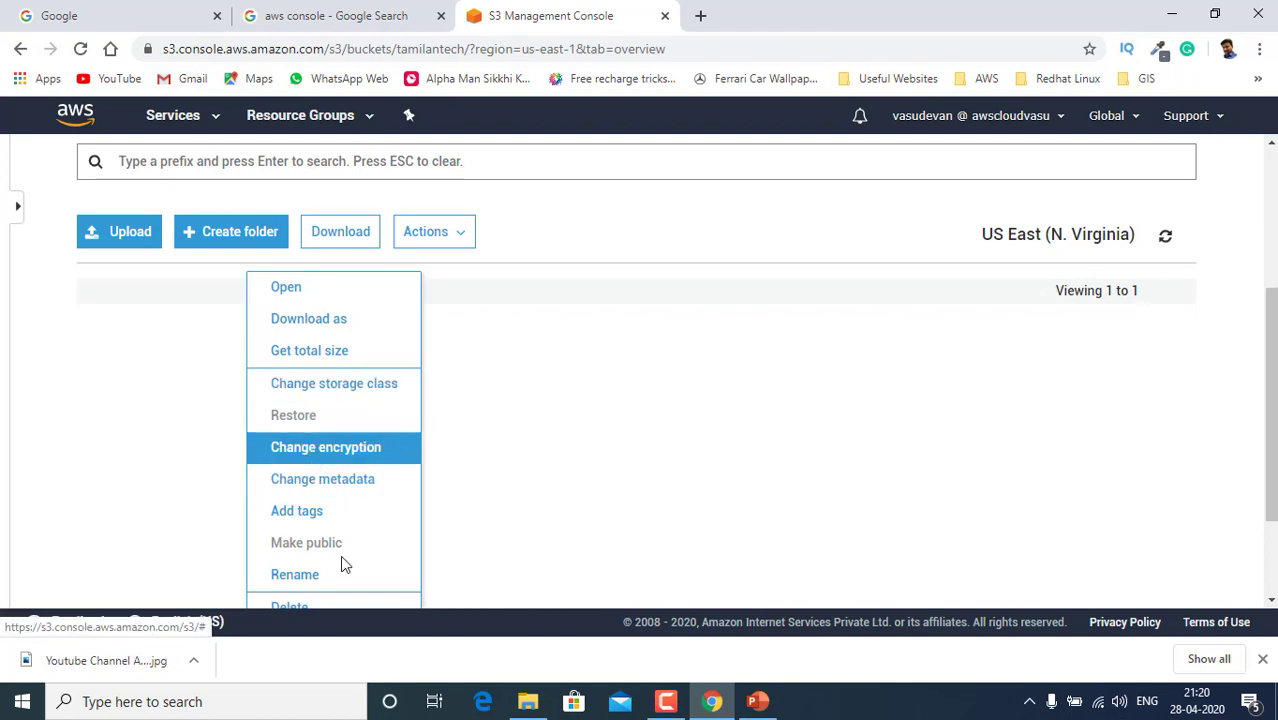
- Review the actions available for the image, open it to view it in the browser, and deselect it in the bucket list
{"action": "scroll", "coordinate": [330, 545], "scroll_direction": "down", "scroll_amount": 1}
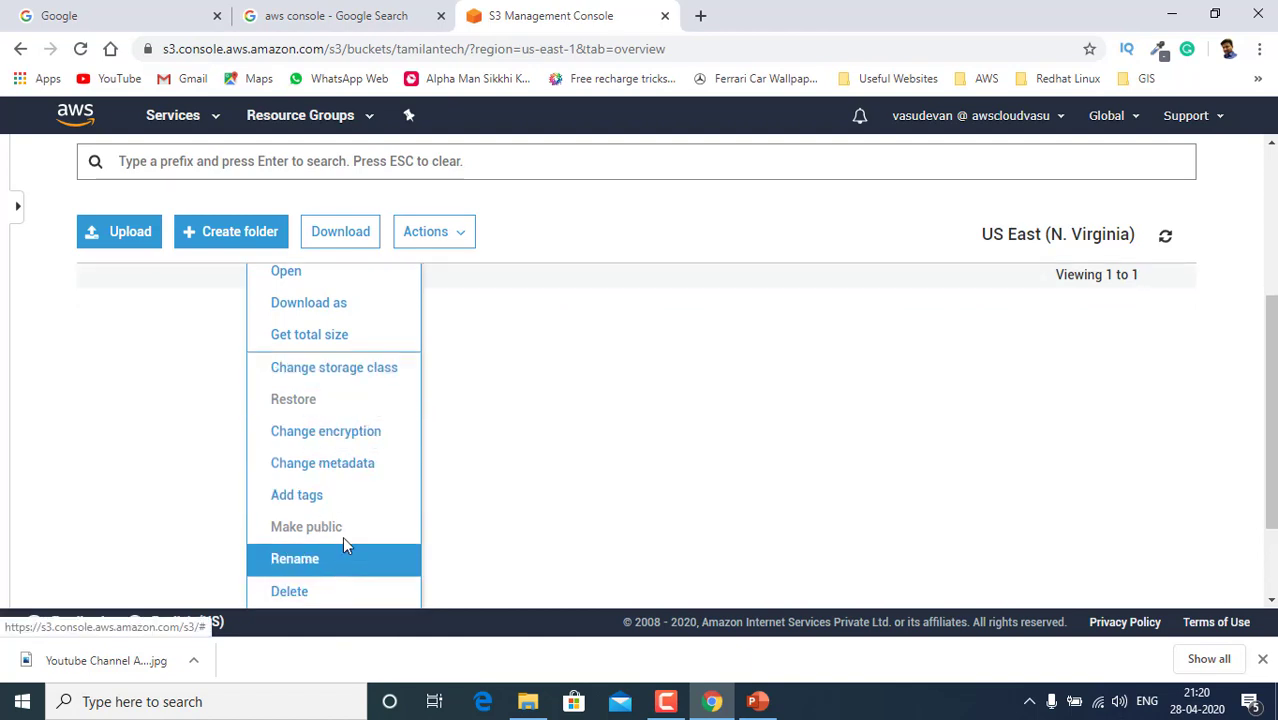
{"action": "scroll", "coordinate": [329, 435], "scroll_direction": "up", "scroll_amount": 1}
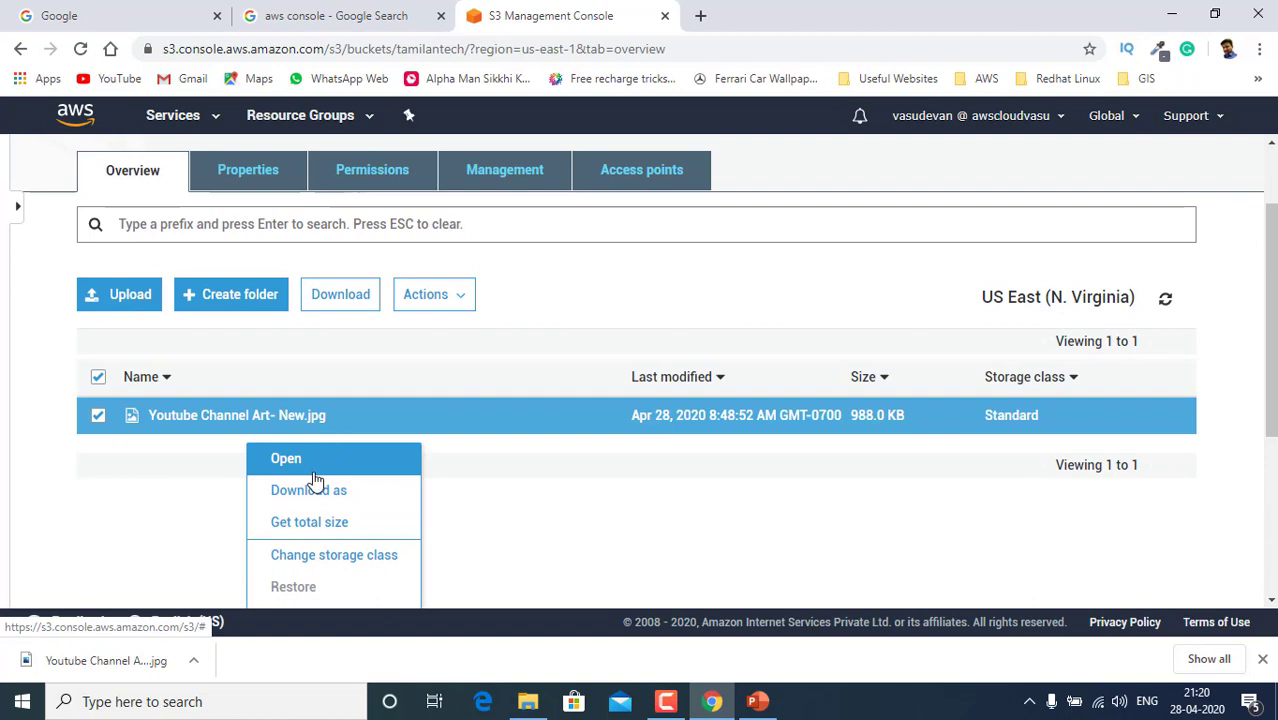
{"action": "left_click", "coordinate": [308, 468]}
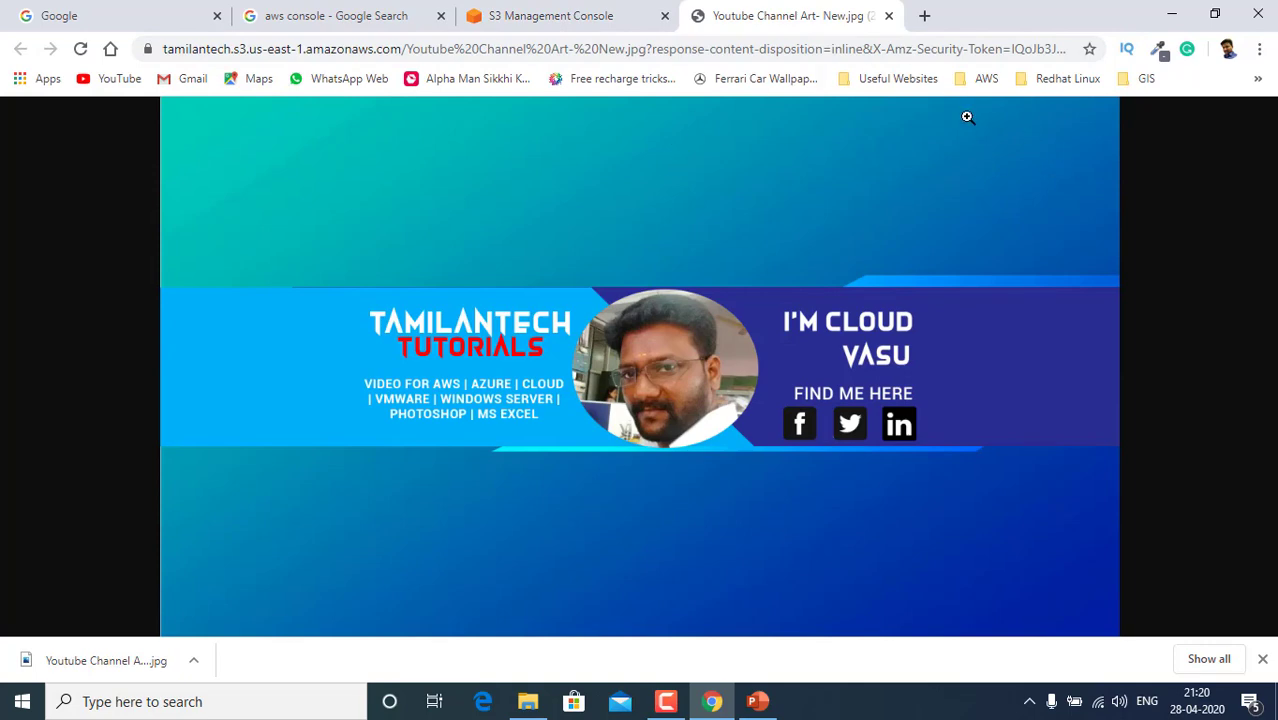
{"action": "left_click", "coordinate": [550, 15]}
{"action": "left_click", "coordinate": [98, 415]}
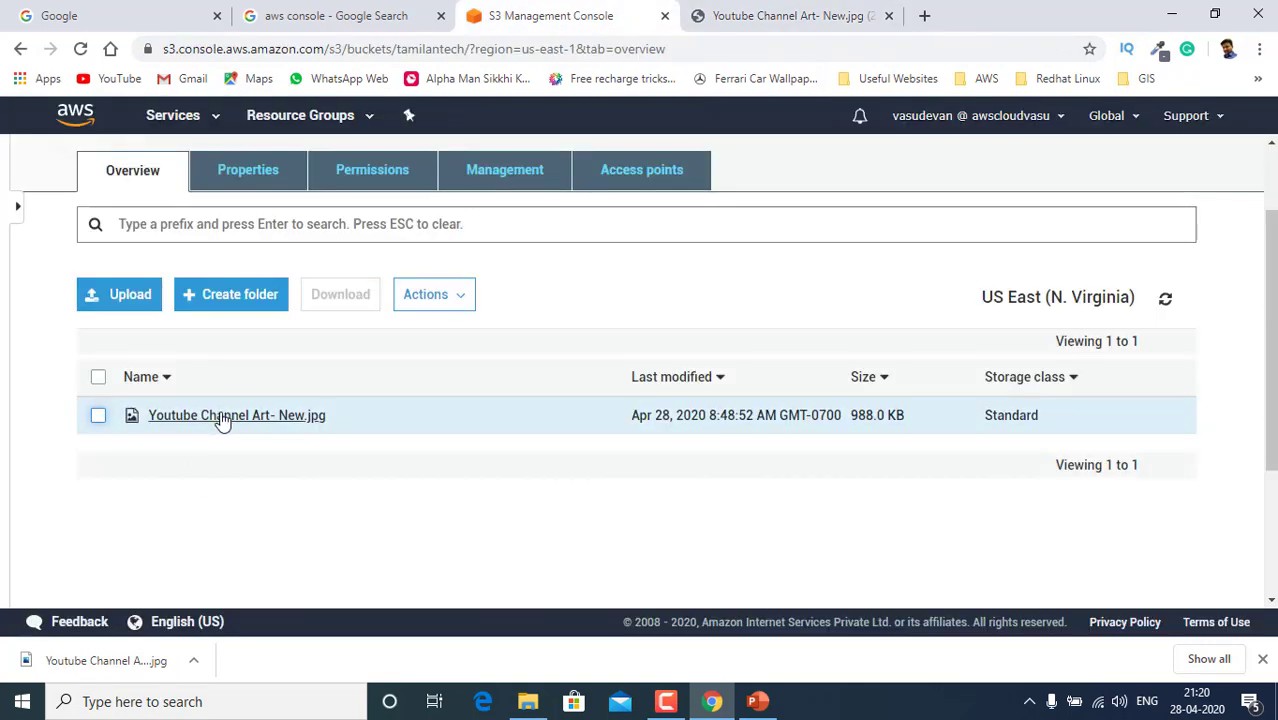
- Create a folder named image in the tamilantech bucket with encryption set to None (Use bucket settings)
{"action": "left_click", "coordinate": [205, 311]}
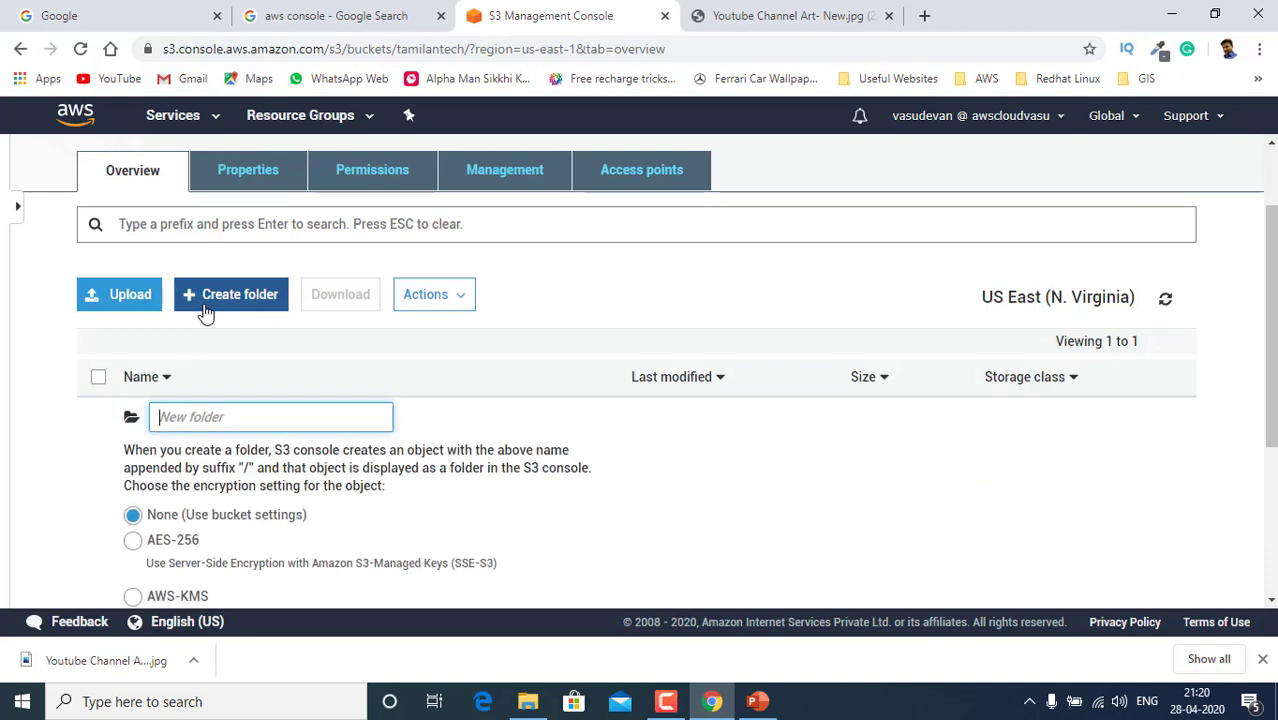
{"action": "left_click", "coordinate": [203, 417]}
{"action": "type", "text": "image"}
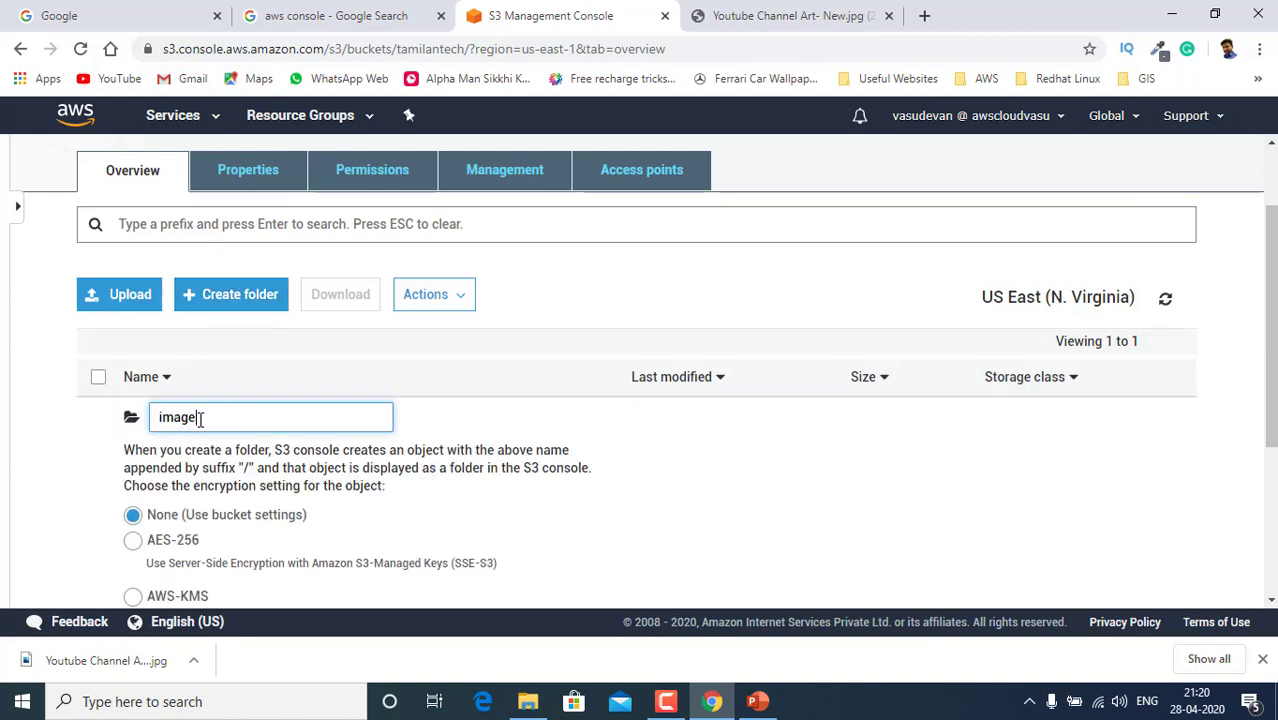
{"action": "scroll", "coordinate": [334, 409], "scroll_direction": "down", "scroll_amount": 1}
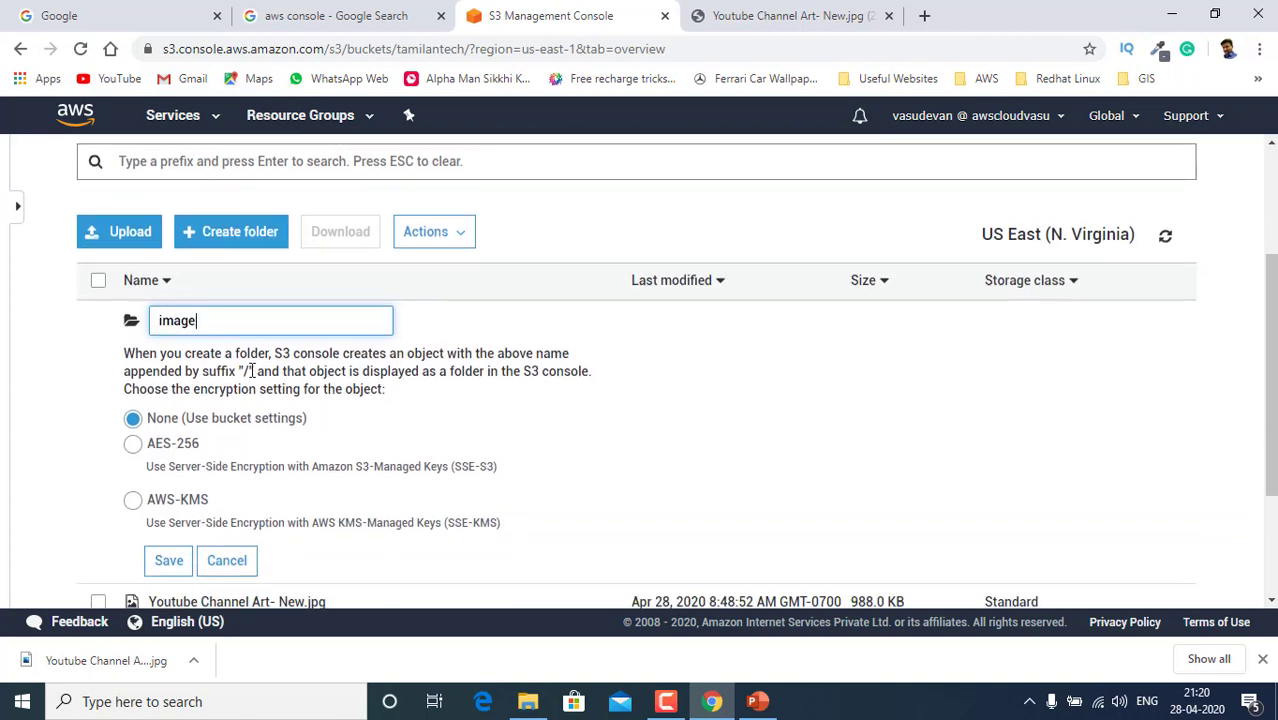
{"action": "scroll", "coordinate": [380, 463], "scroll_direction": "down", "scroll_amount": 2}
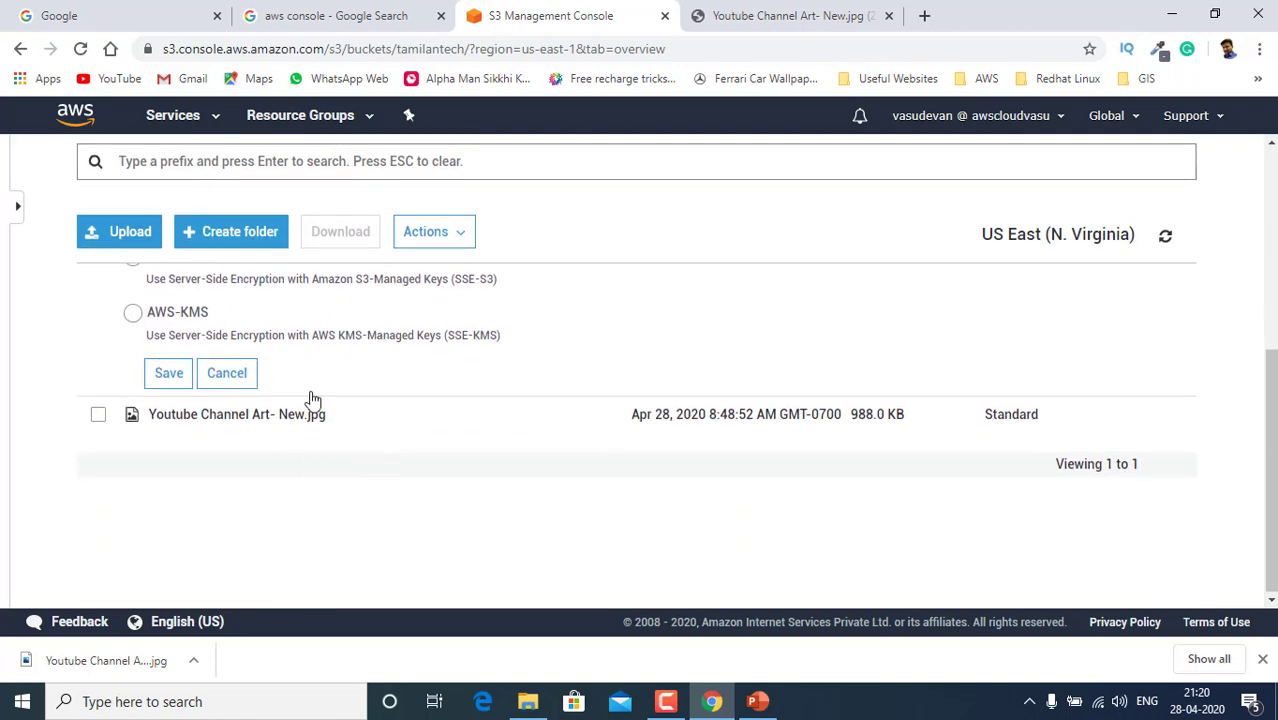
{"action": "left_click", "coordinate": [168, 374]}
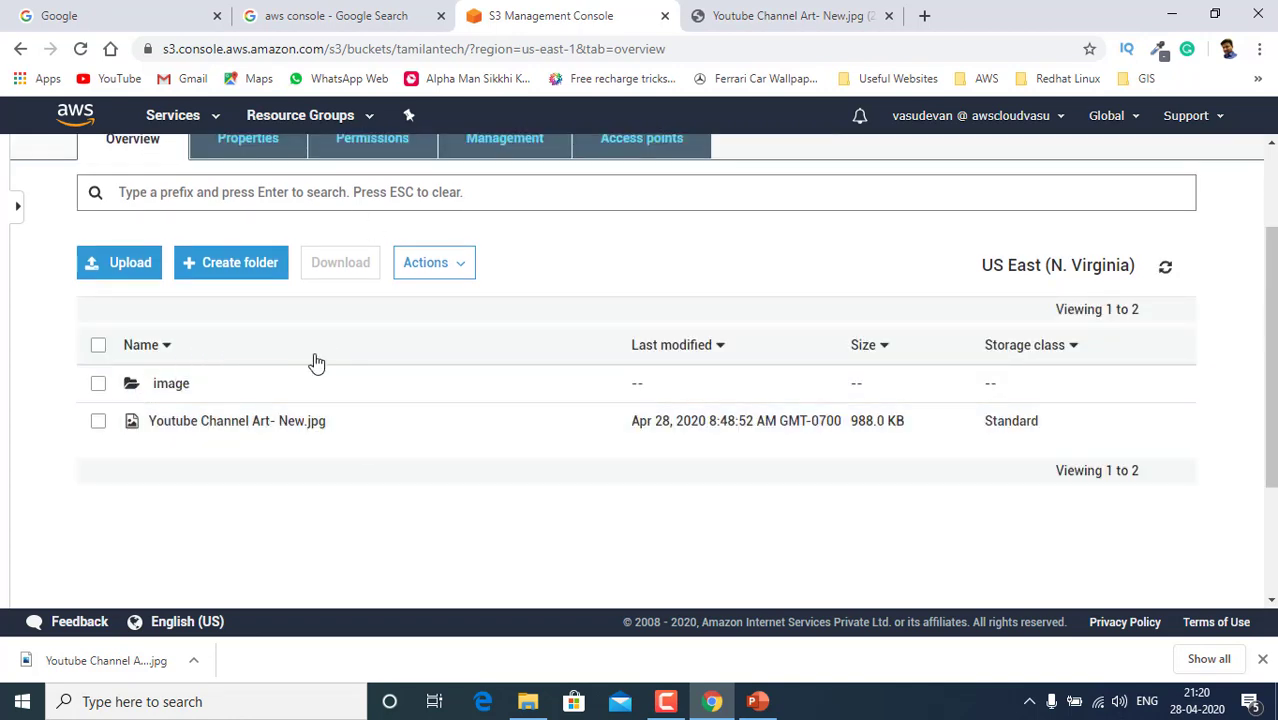
- Open the image folder and add Youtube Channel Art- New.jpg from the PPT folder to a new upload
{"action": "left_click", "coordinate": [171, 386]}
{"action": "left_click", "coordinate": [130, 410]}
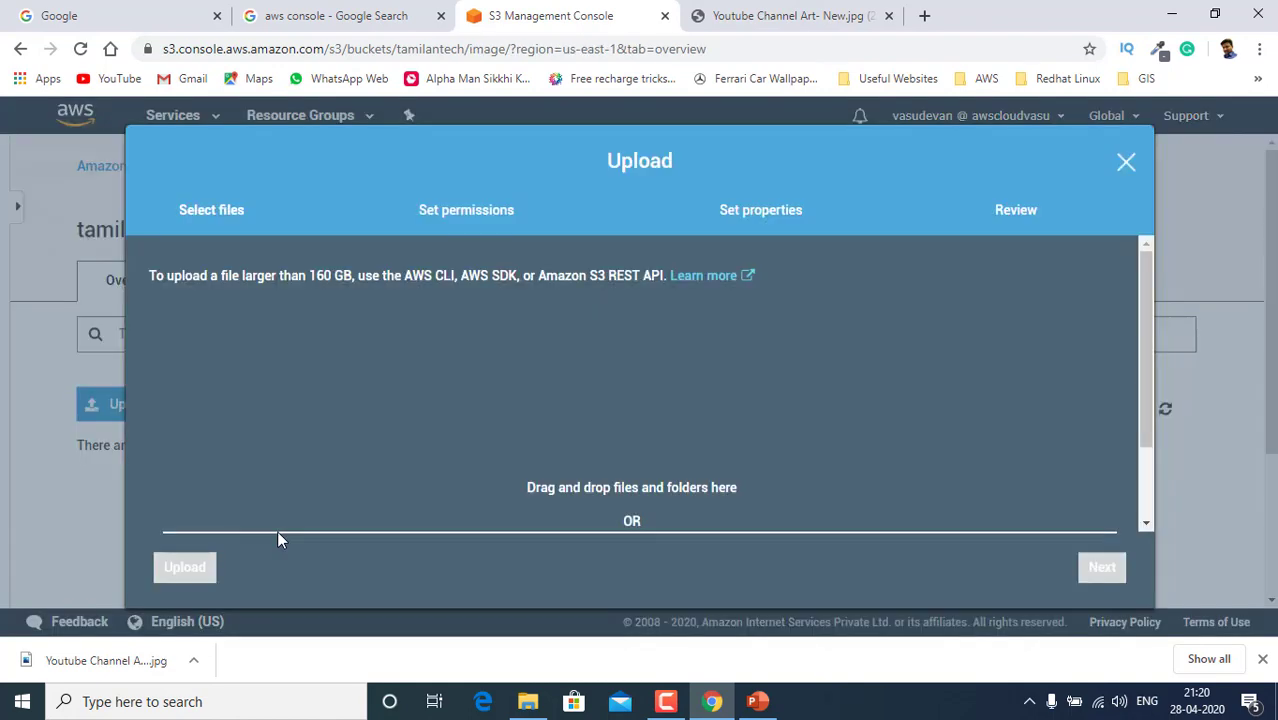
{"action": "left_click", "coordinate": [220, 540]}
{"action": "left_click", "coordinate": [345, 333]}
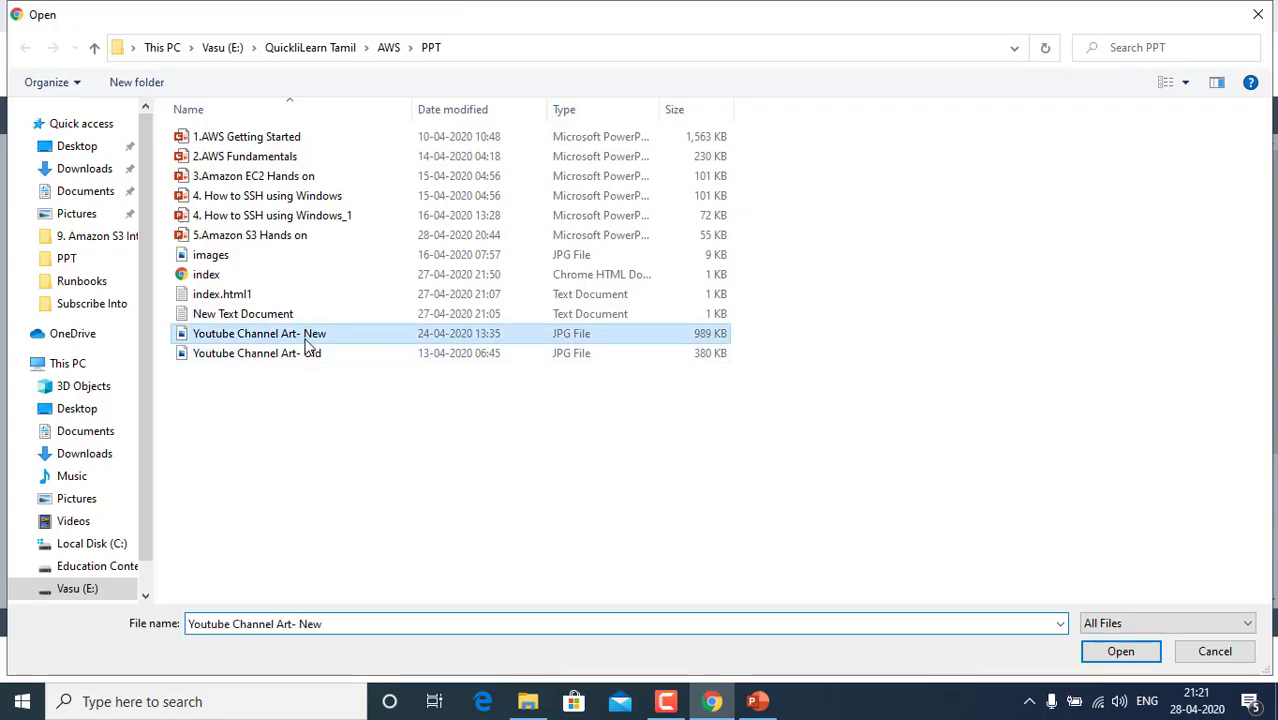
{"action": "left_click", "coordinate": [1092, 660]}
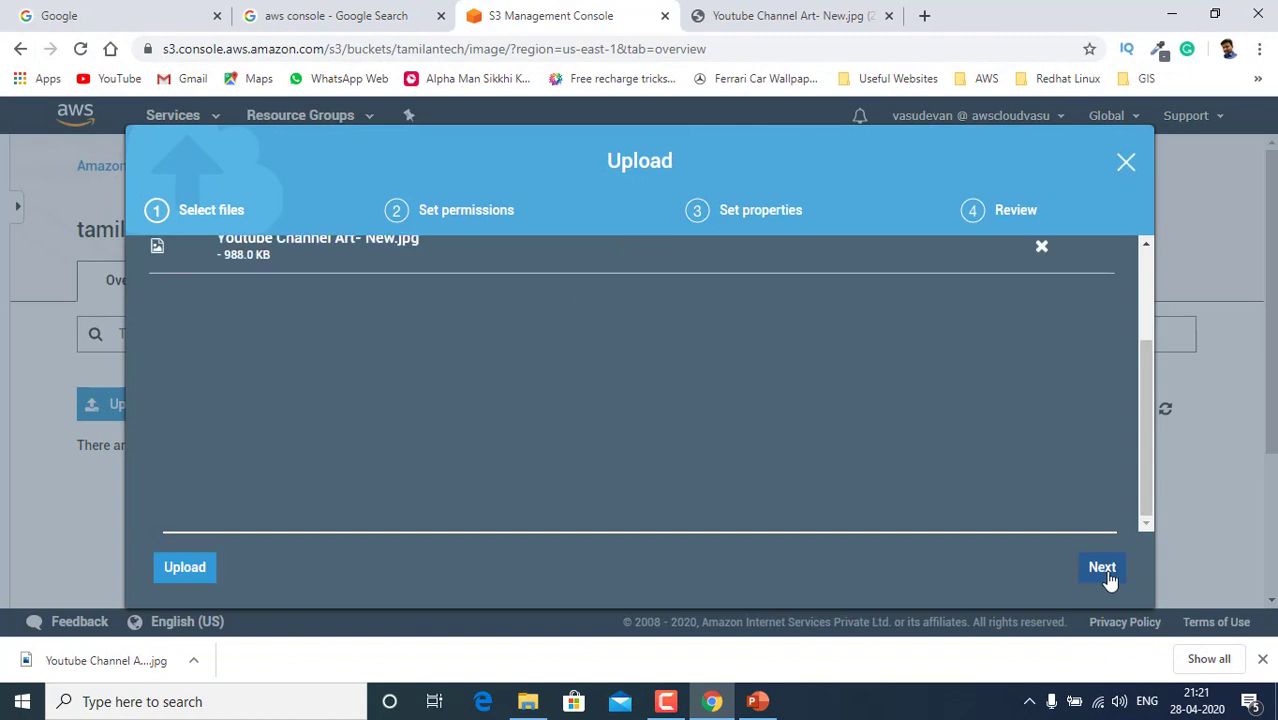
- Keep the default permissions and the Standard storage class without encryption, and upload the file to the image folder
{"action": "left_click", "coordinate": [1104, 570]}
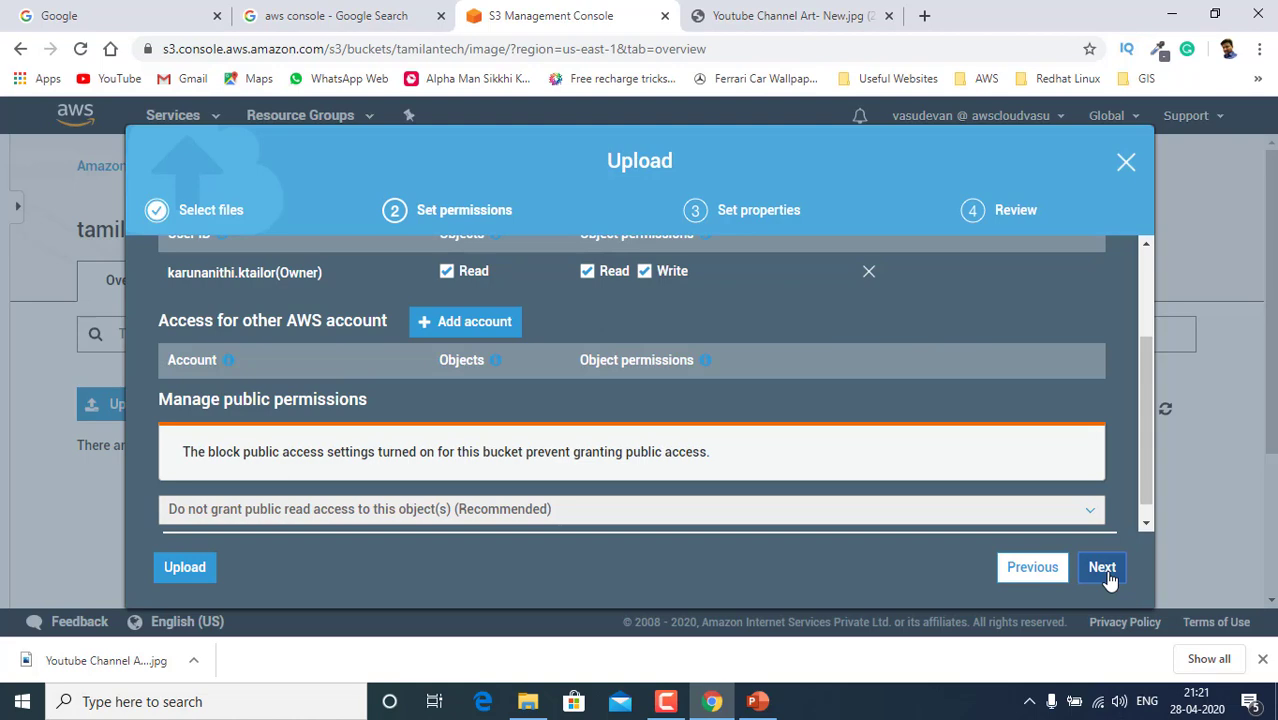
{"action": "left_click", "coordinate": [1104, 569]}
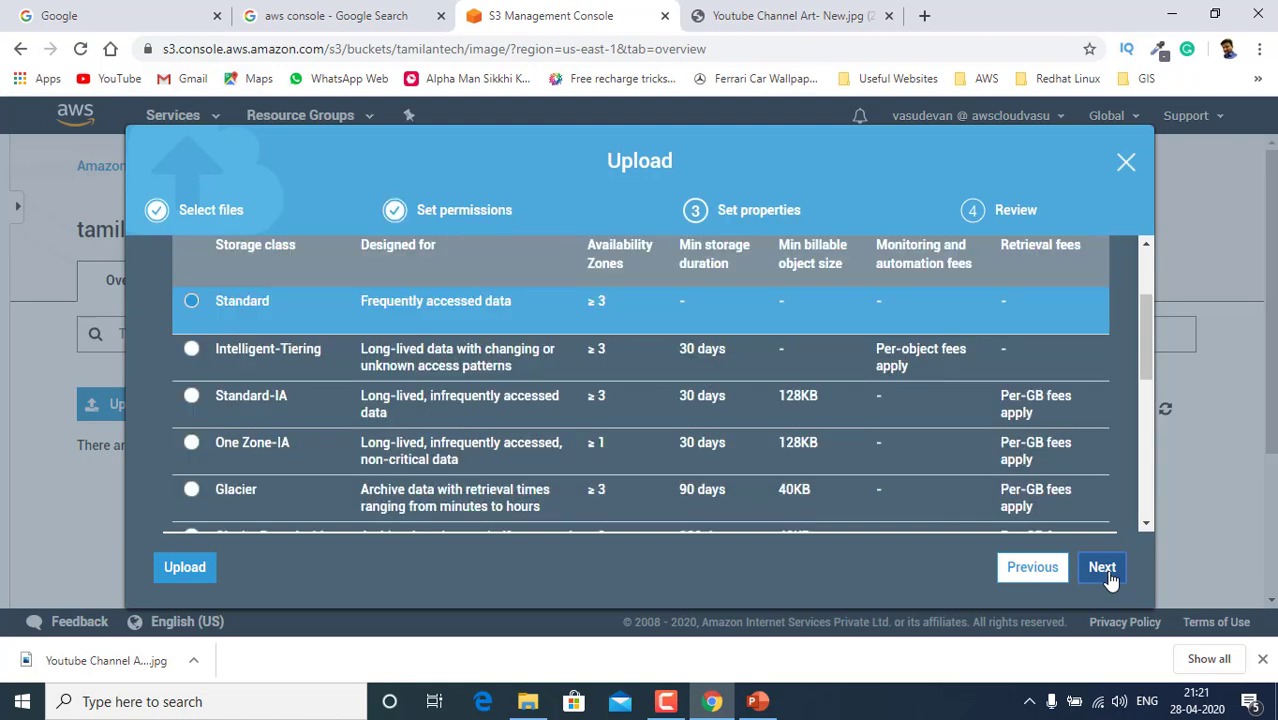
{"action": "left_click", "coordinate": [1103, 570]}
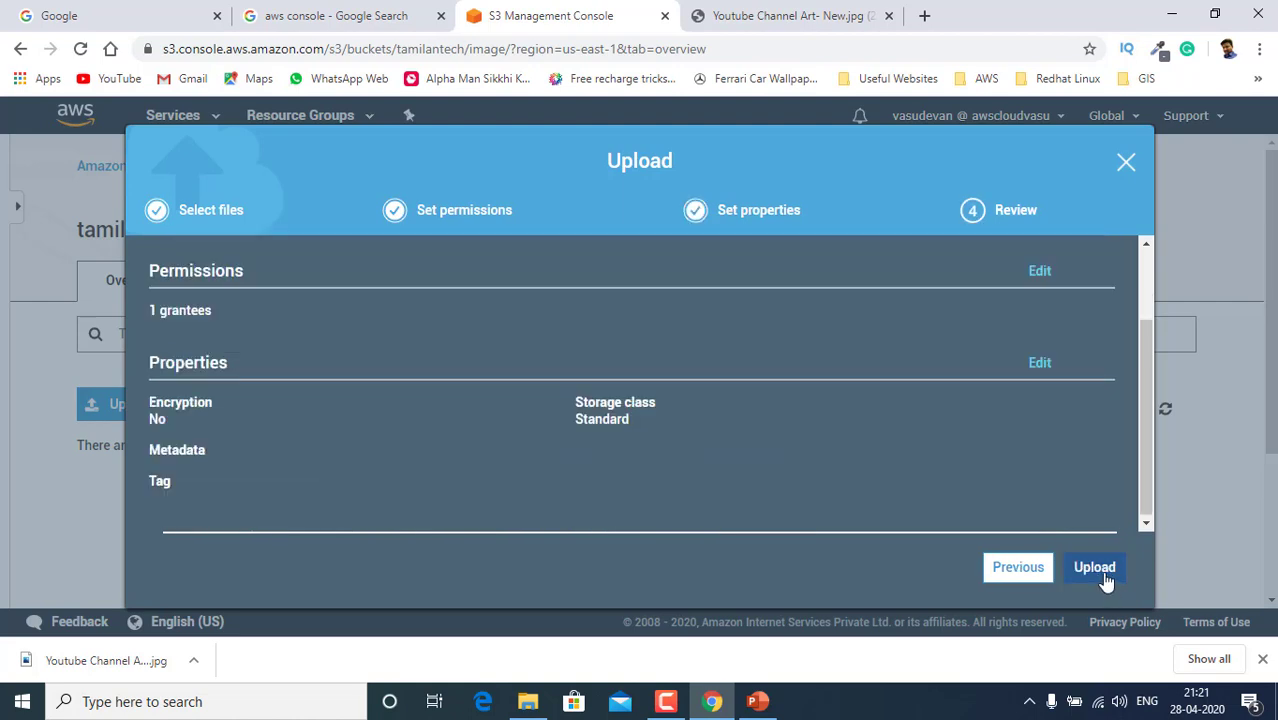
{"action": "left_click", "coordinate": [1095, 568]}
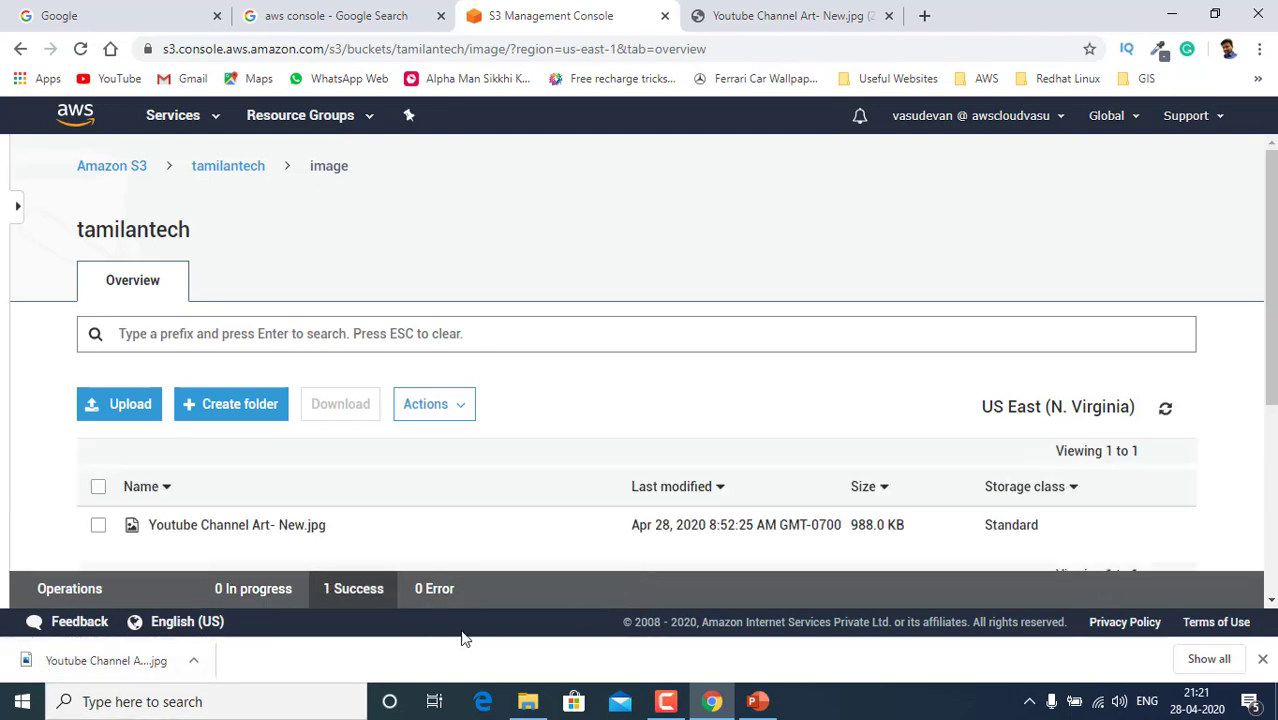
- Show the details of the image in the image folder and open its object URL in a new tab to test access
{"action": "scroll", "coordinate": [392, 542], "scroll_direction": "down", "scroll_amount": 2}
{"action": "scroll", "coordinate": [314, 374], "scroll_direction": "up", "scroll_amount": 1}
{"action": "left_click", "coordinate": [1134, 437]}
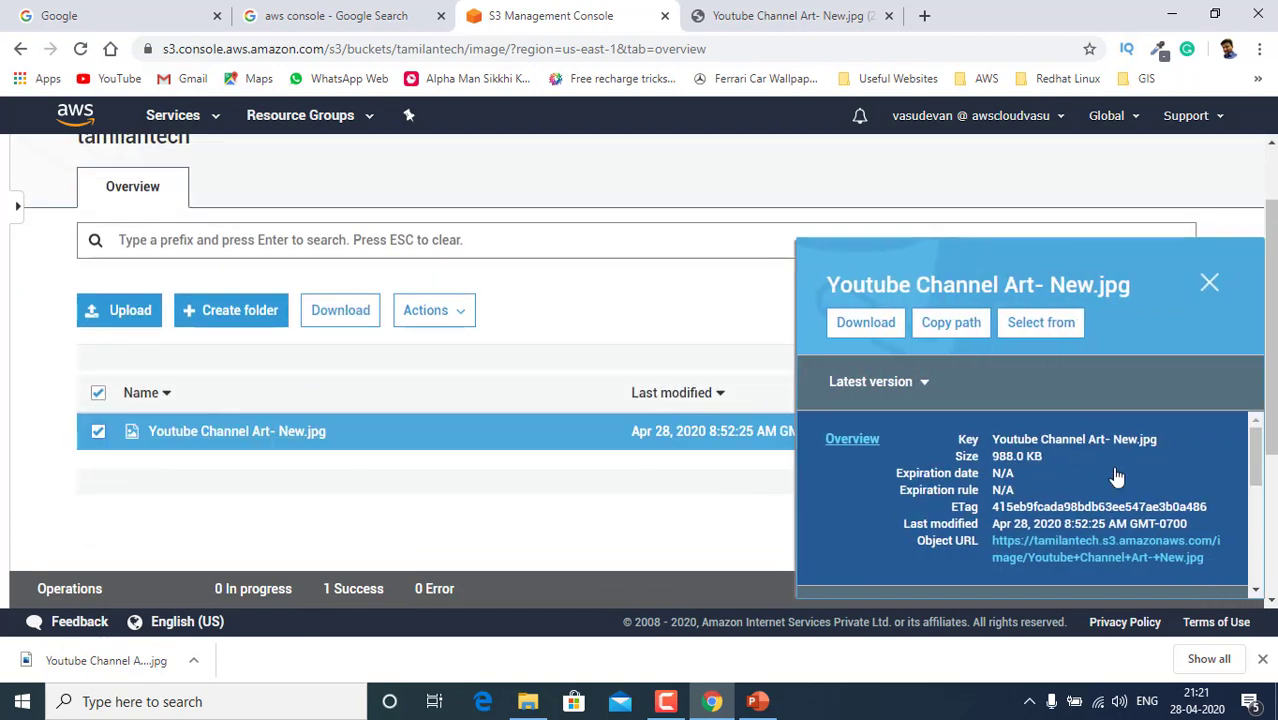
{"action": "scroll", "coordinate": [1087, 457], "scroll_direction": "down", "scroll_amount": 1}
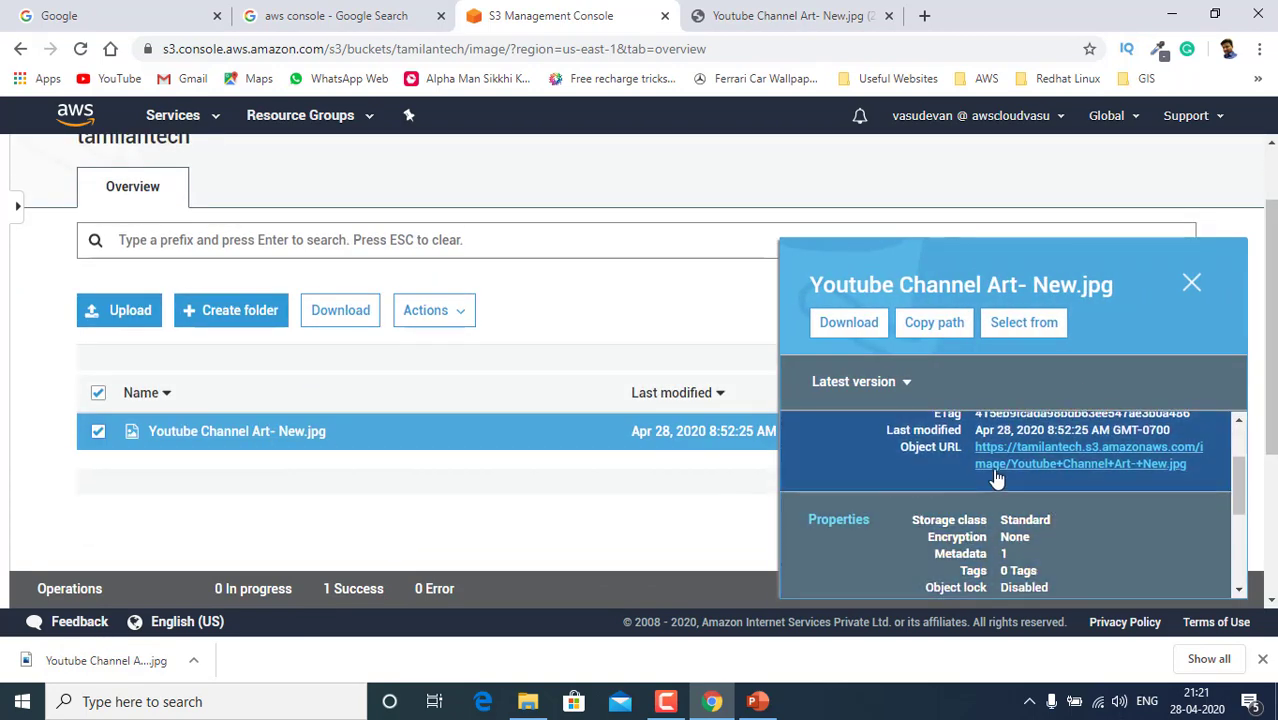
{"action": "left_click", "coordinate": [1078, 462]}
{"action": "left_click", "coordinate": [948, 24]}
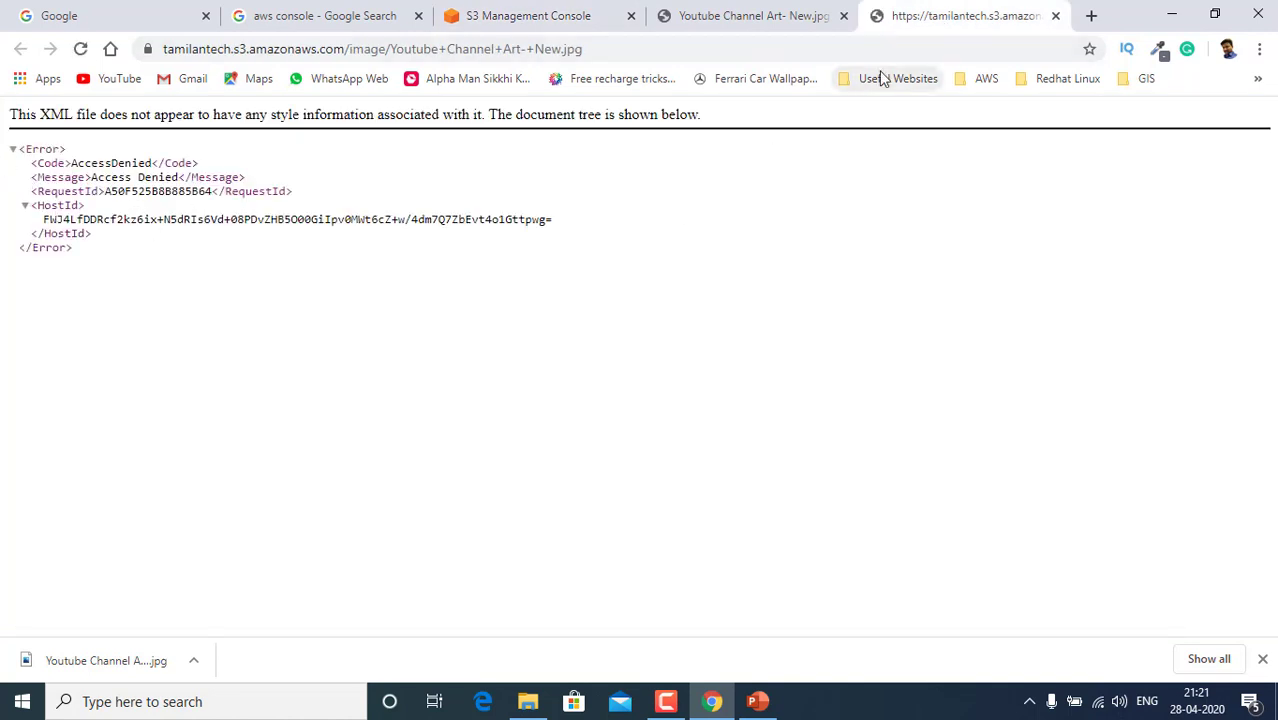
- Close the object URL tabs, return to the tamilantech bucket, and delete the image folder with its contents
{"action": "left_click", "coordinate": [1055, 16]}
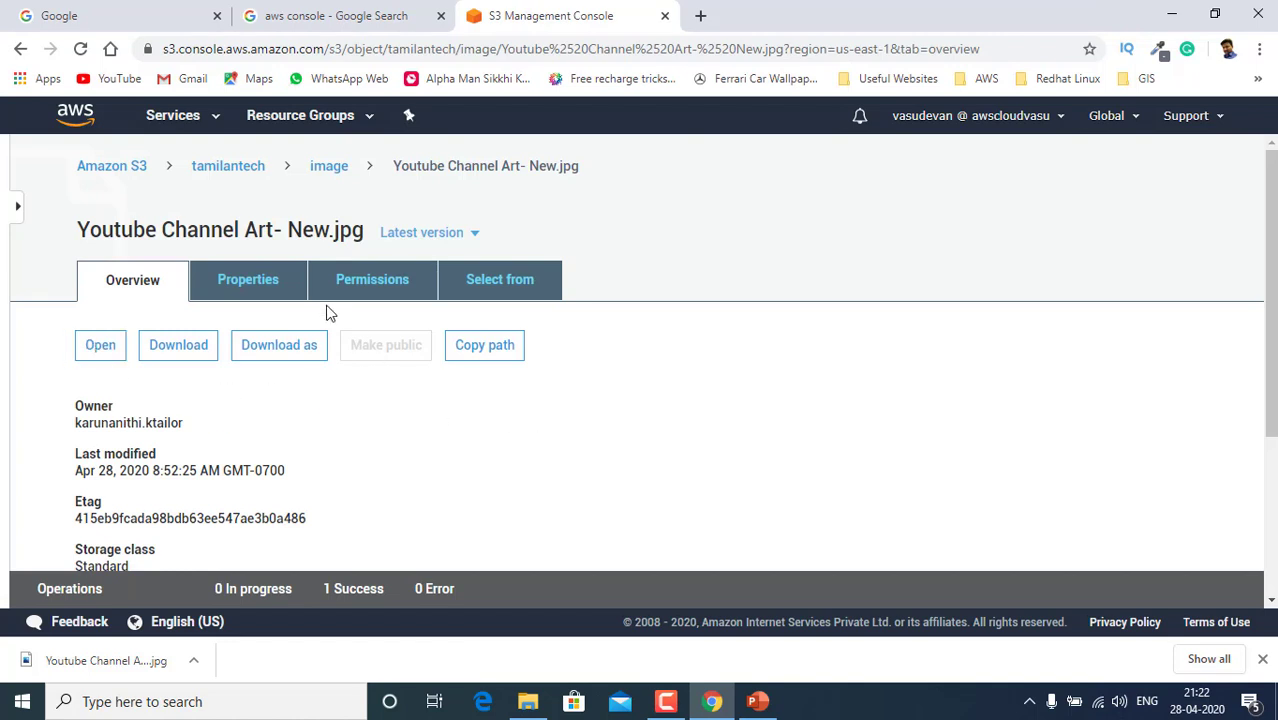
{"action": "key", "text": "alt+Left"}
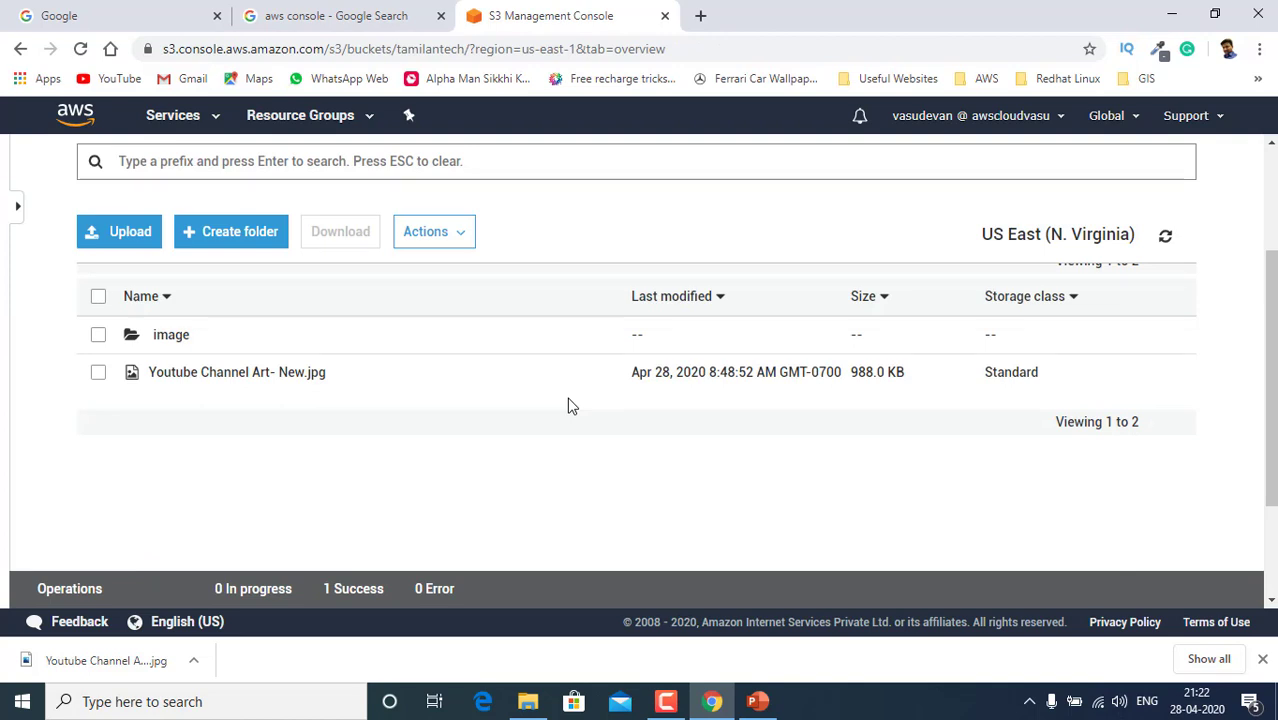
{"action": "left_click", "coordinate": [239, 345]}
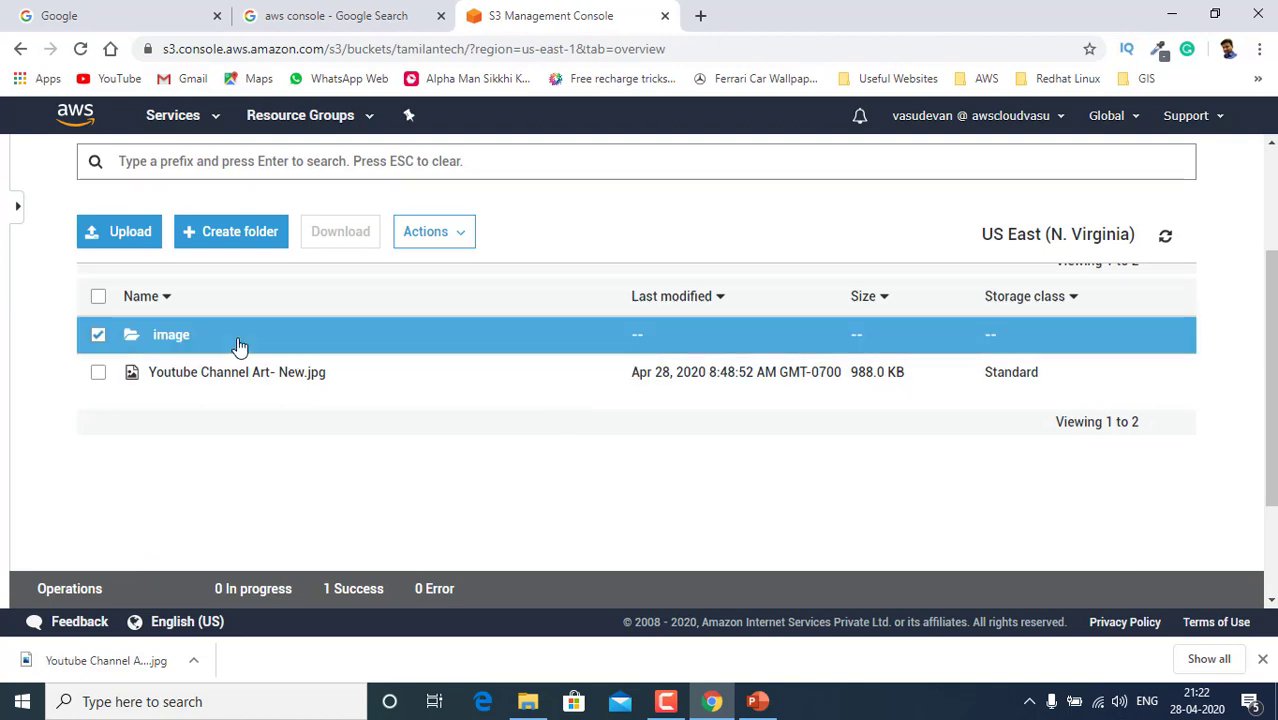
{"action": "right_click", "coordinate": [239, 345]}
{"action": "scroll", "coordinate": [305, 343], "scroll_direction": "down", "scroll_amount": 3}
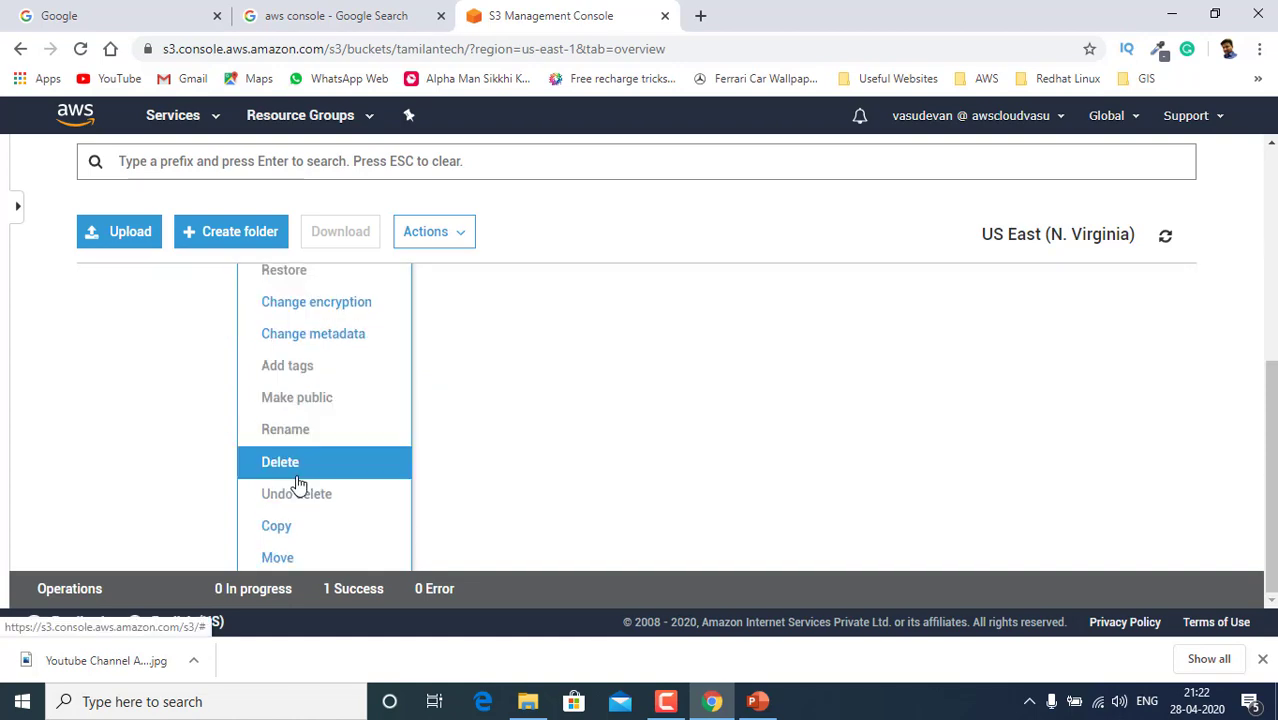
{"action": "left_click", "coordinate": [300, 470]}
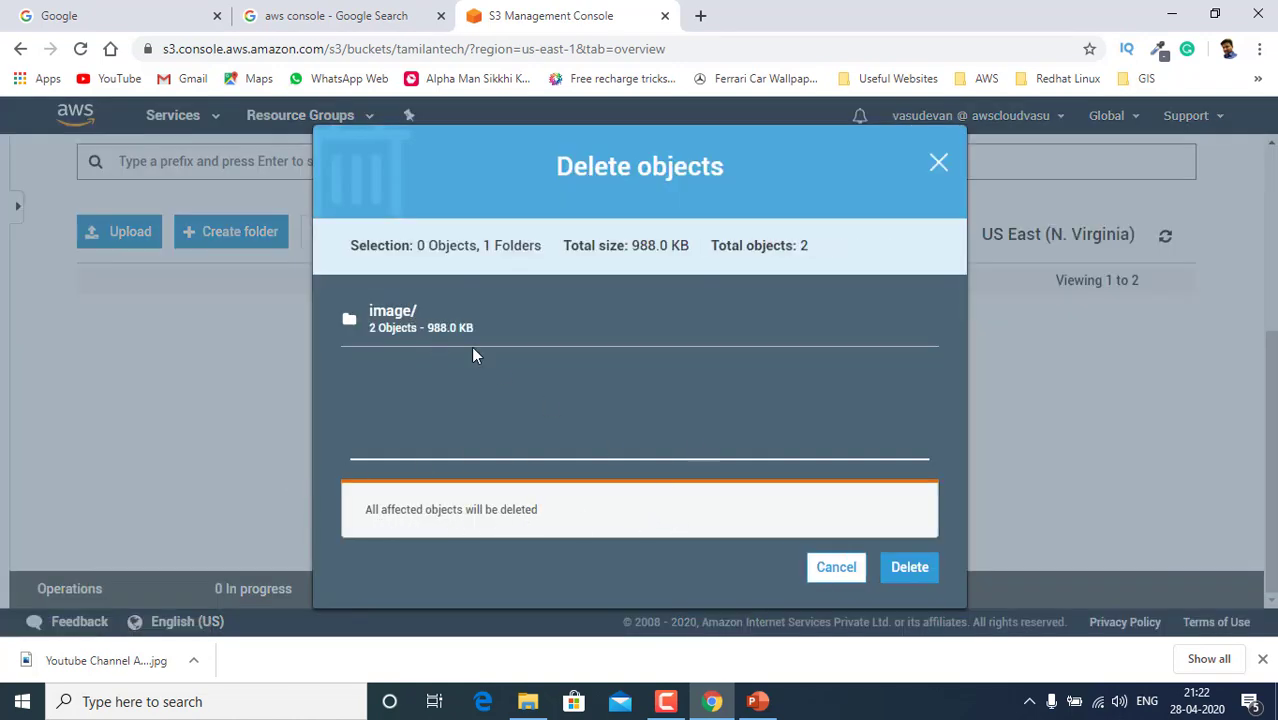
{"action": "left_click", "coordinate": [908, 567]}
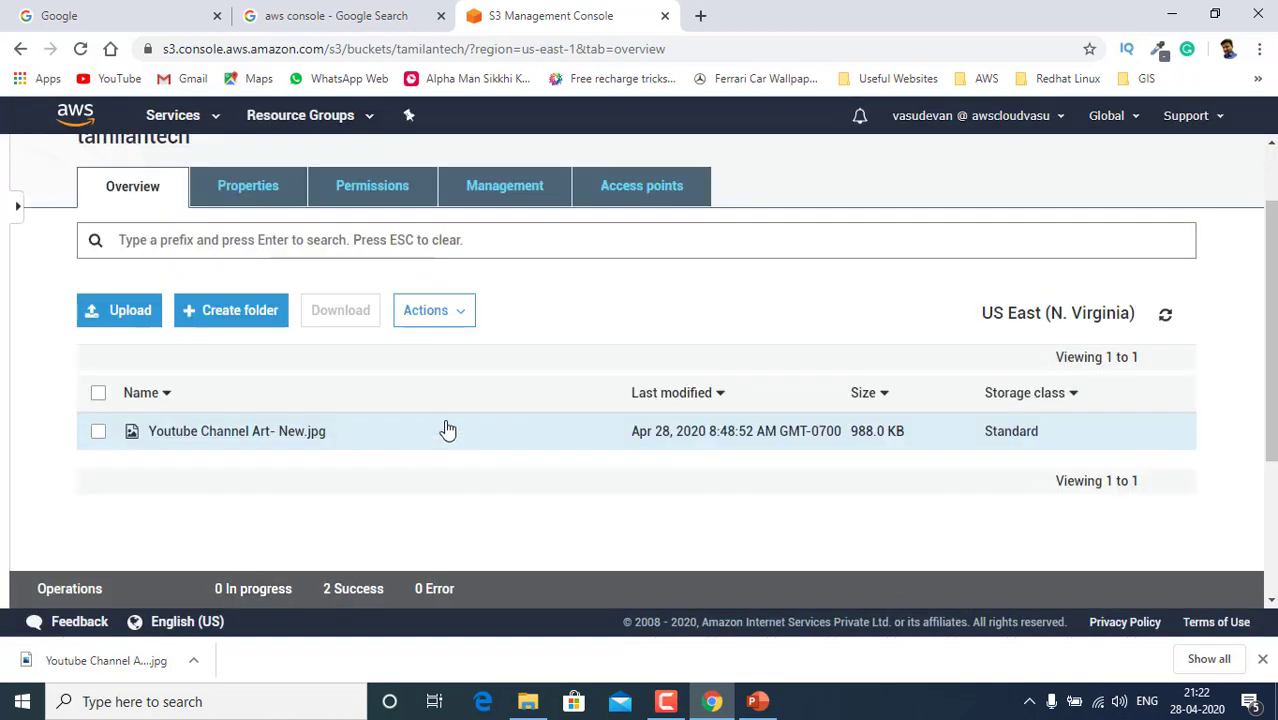
- Switch to PowerPoint and show the slide titled What is AWS S3 Versioning
{"action": "left_click", "coordinate": [757, 701]}
{"action": "scroll", "coordinate": [397, 243], "scroll_direction": "down", "scroll_amount": 1}
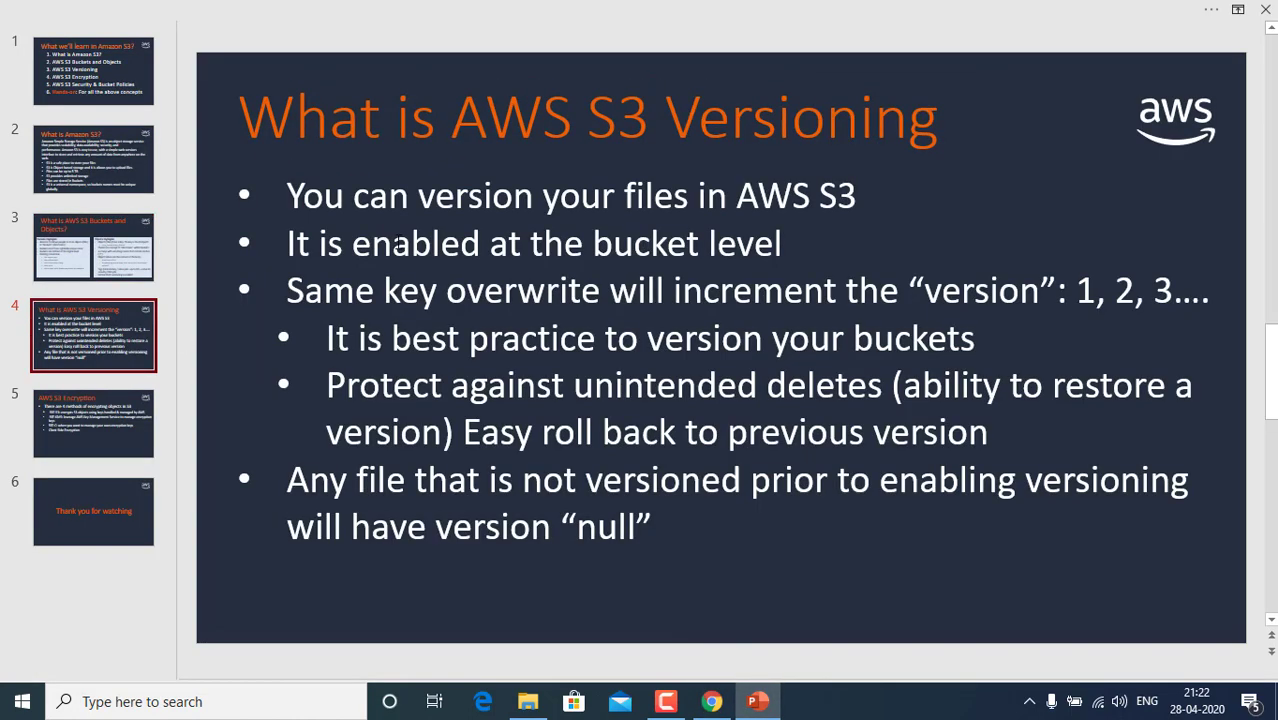
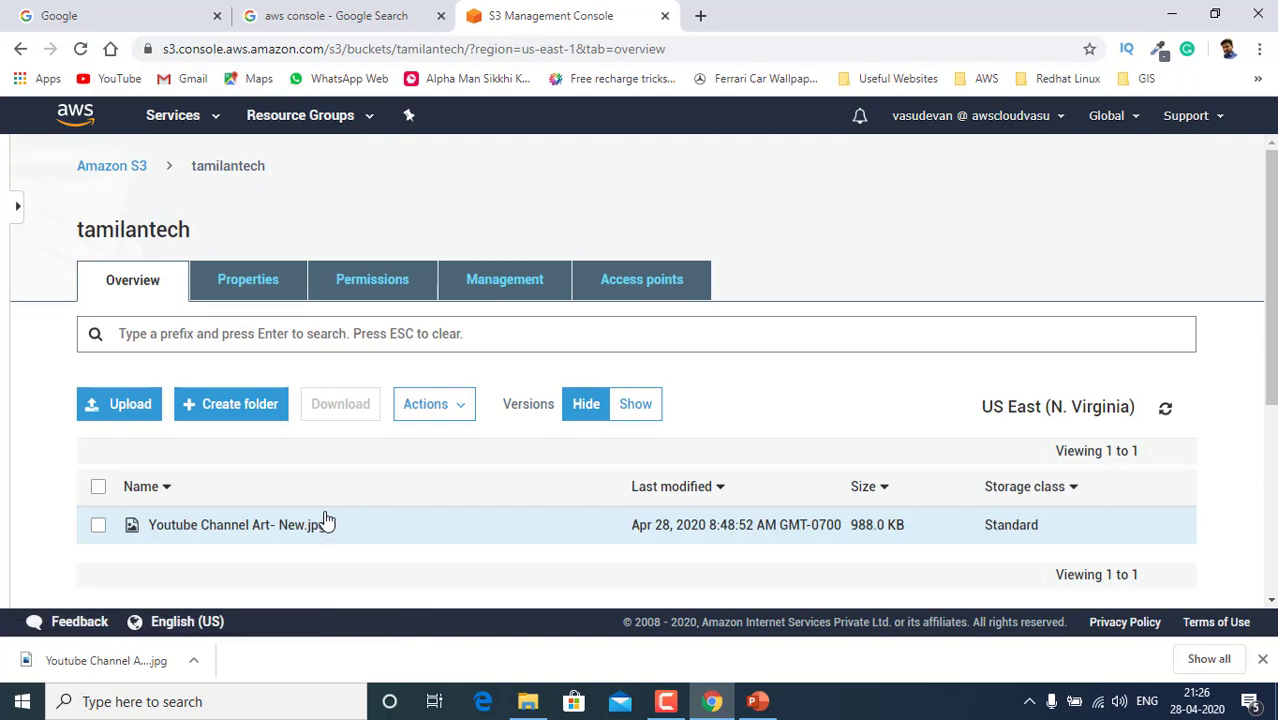
- Add Youtube Channel Art- Old.jpg from the PPT folder to a new upload in the root of the tamilantech bucket
{"action": "left_click", "coordinate": [115, 406]}
{"action": "scroll", "coordinate": [600, 500], "scroll_direction": "down", "scroll_amount": 2}
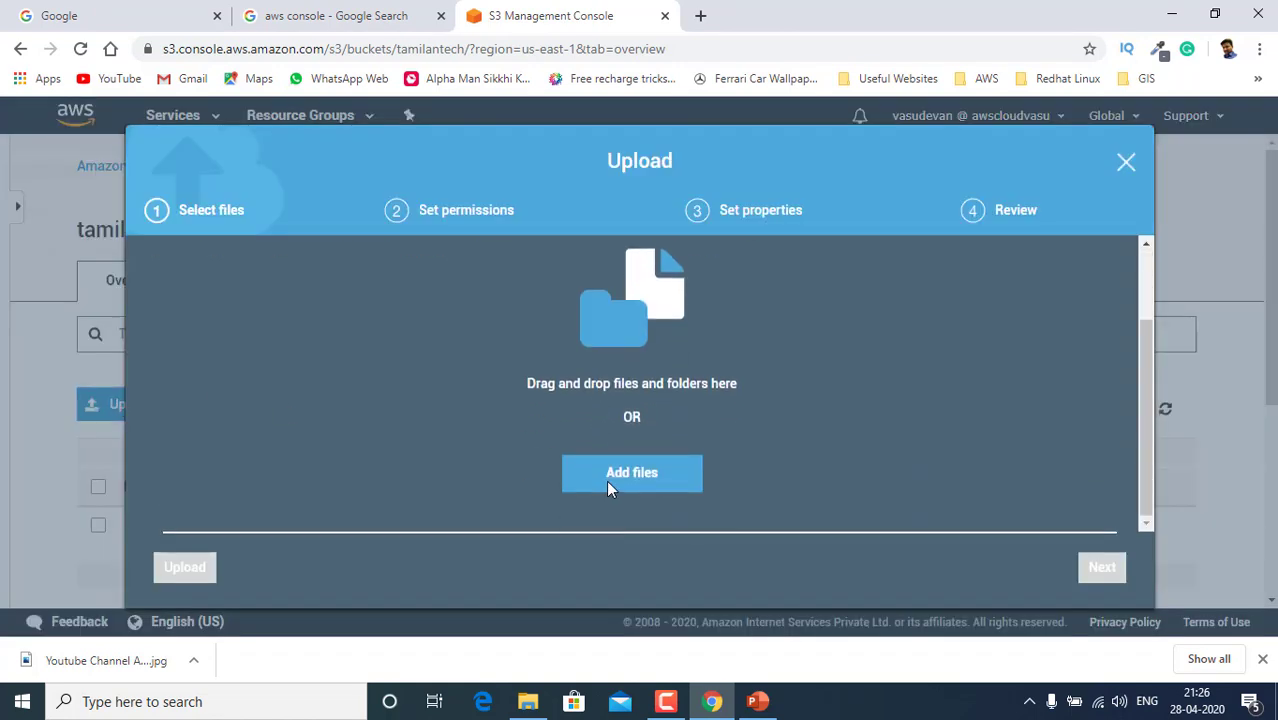
{"action": "left_click", "coordinate": [607, 482]}
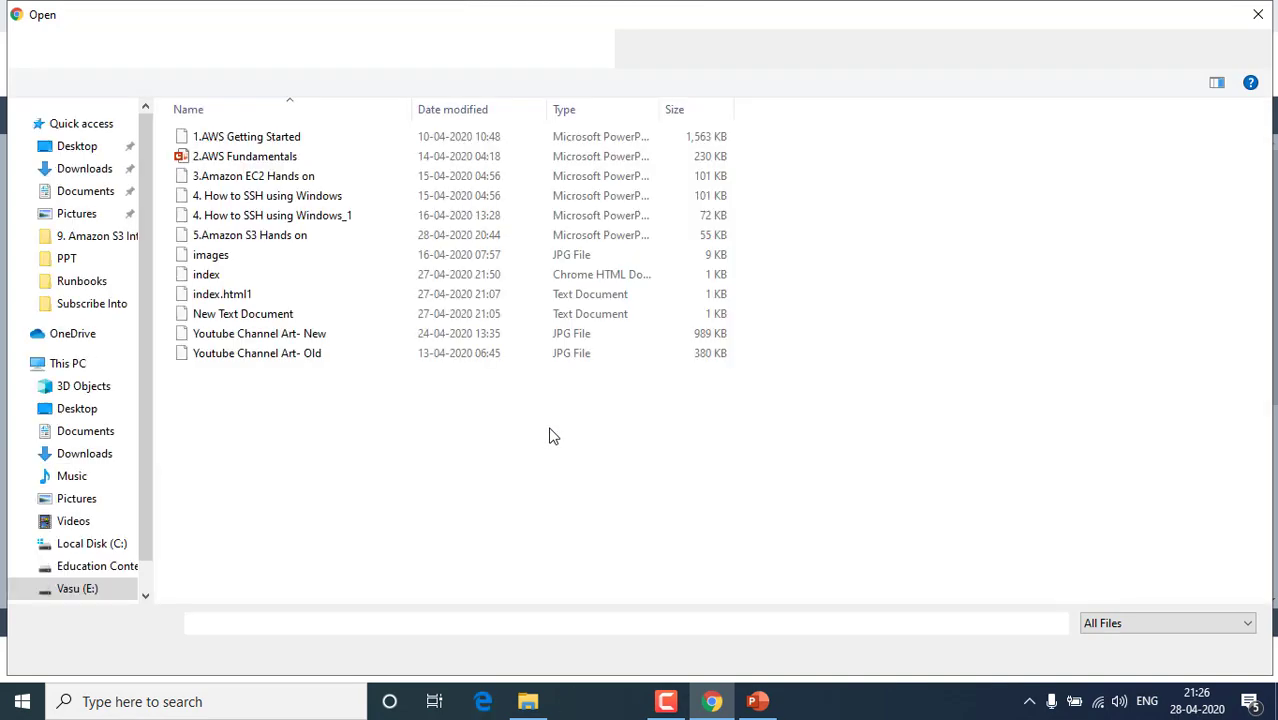
{"action": "left_click", "coordinate": [279, 355]}
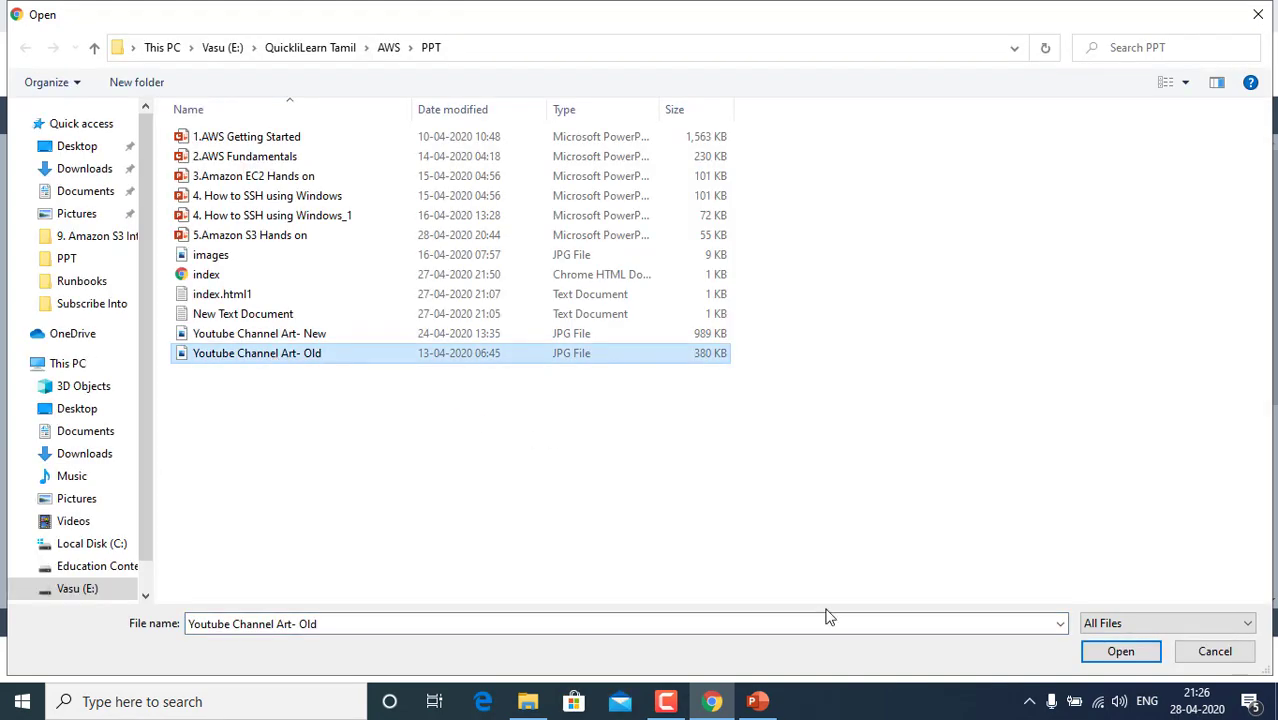
{"action": "left_click", "coordinate": [1115, 651]}
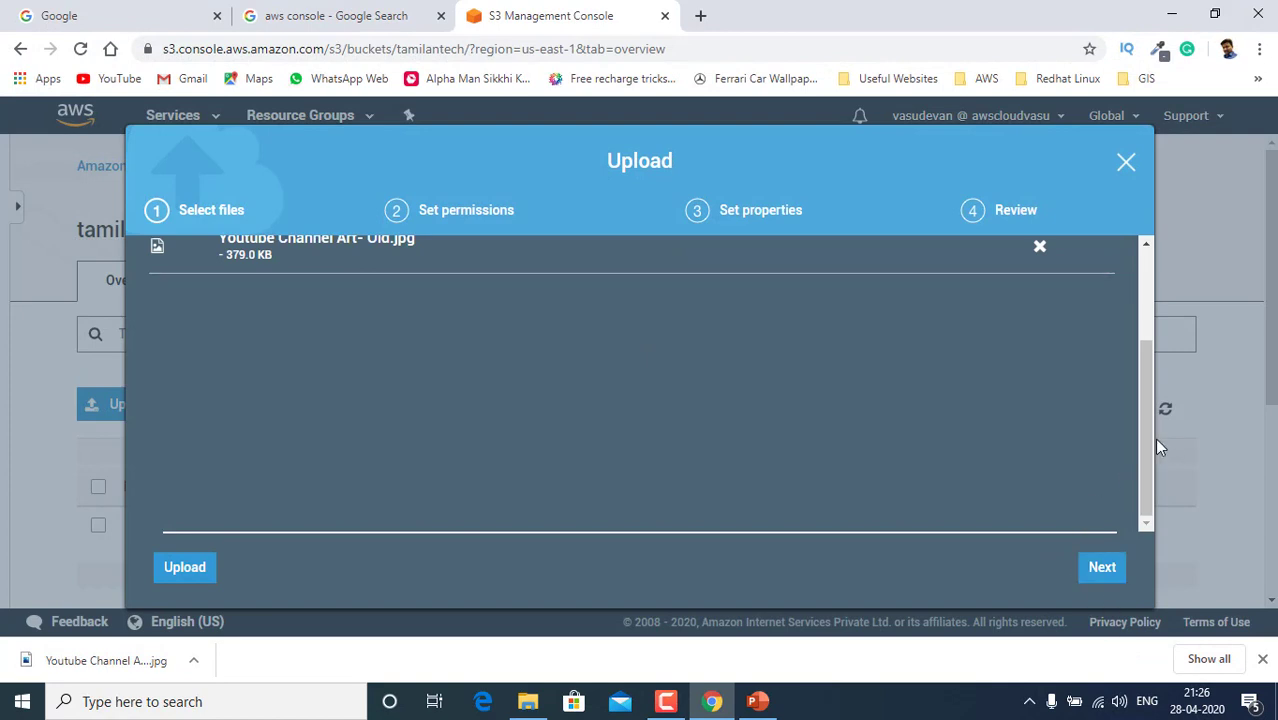
{"action": "left_click_drag", "start_coordinate": [1150, 449], "coordinate": [1133, 300]}
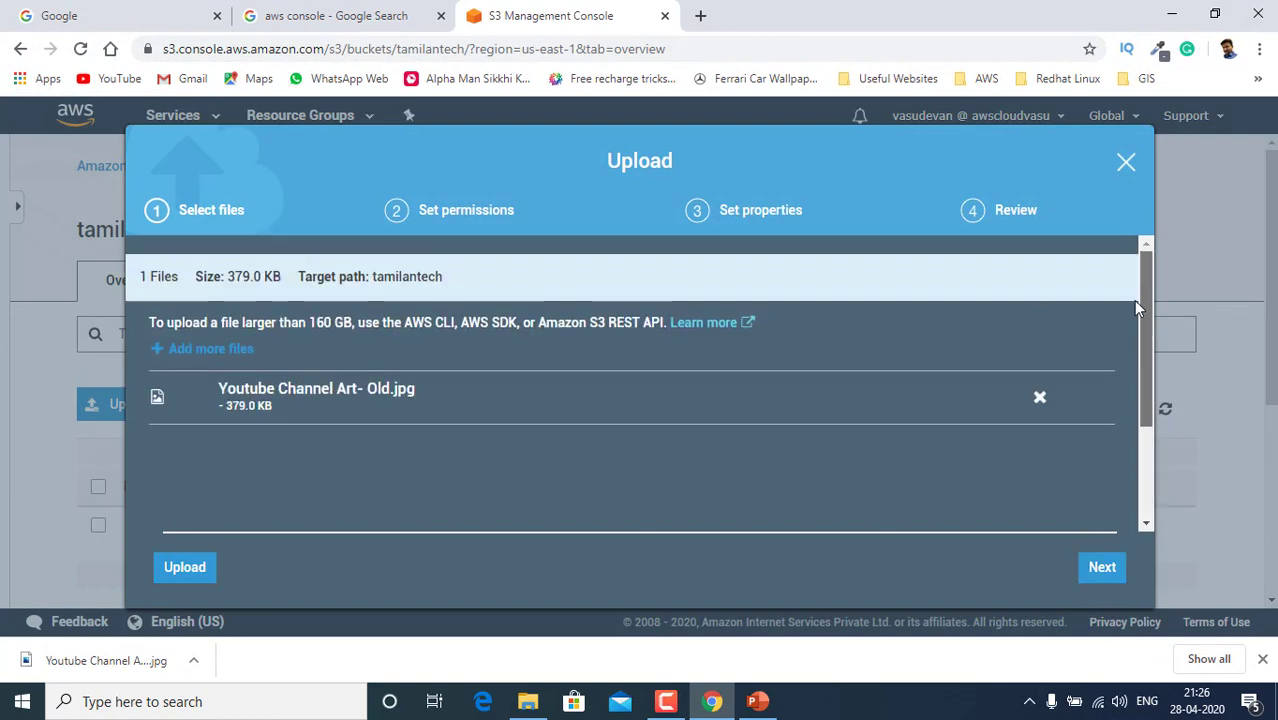
- Keep the default permissions and the Standard storage class without encryption, and upload Youtube Channel Art- Old.jpg
{"action": "left_click", "coordinate": [1099, 574]}
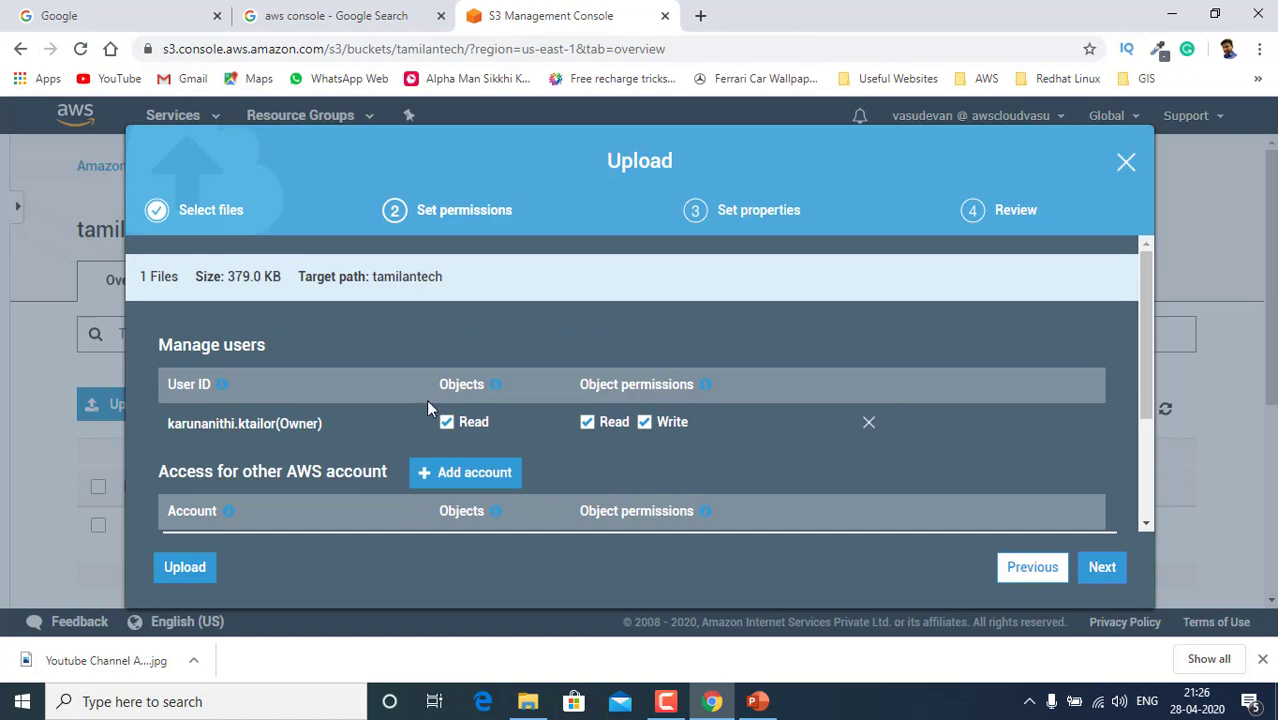
{"action": "scroll", "coordinate": [358, 339], "scroll_direction": "down", "scroll_amount": 2}
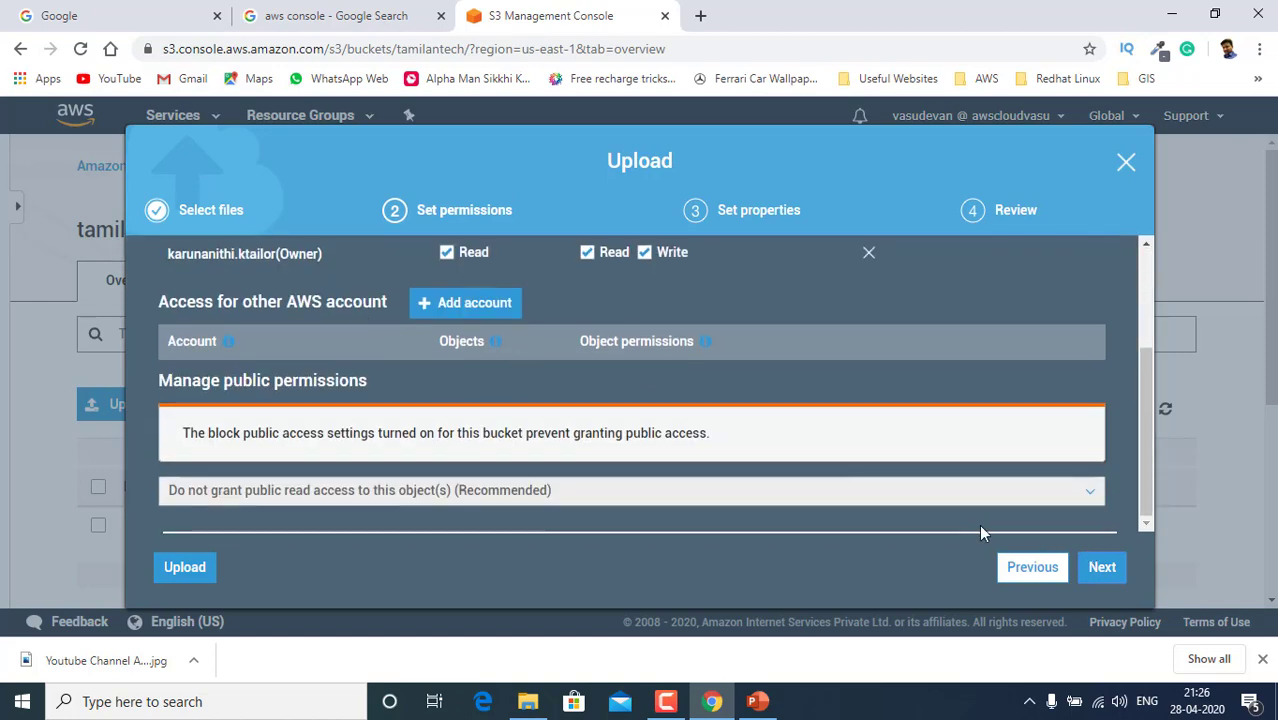
{"action": "left_click", "coordinate": [1101, 568]}
{"action": "left_click", "coordinate": [1101, 568]}
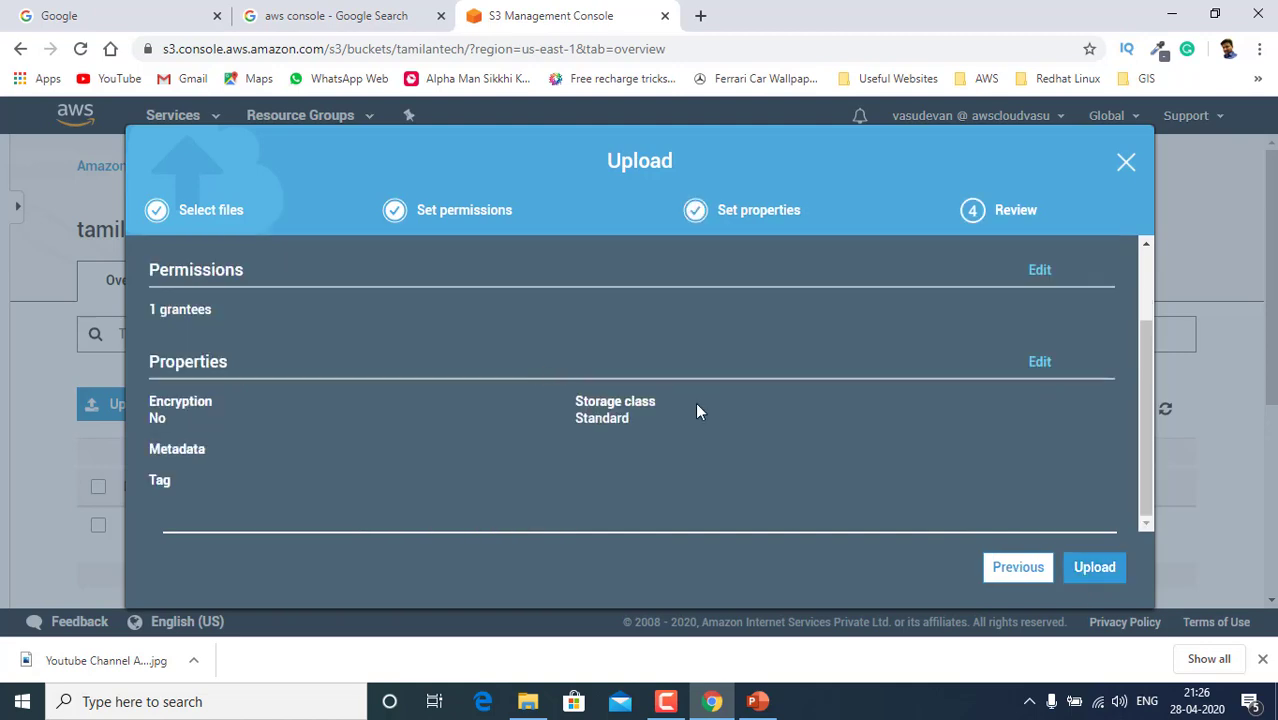
{"action": "left_click", "coordinate": [1091, 578]}
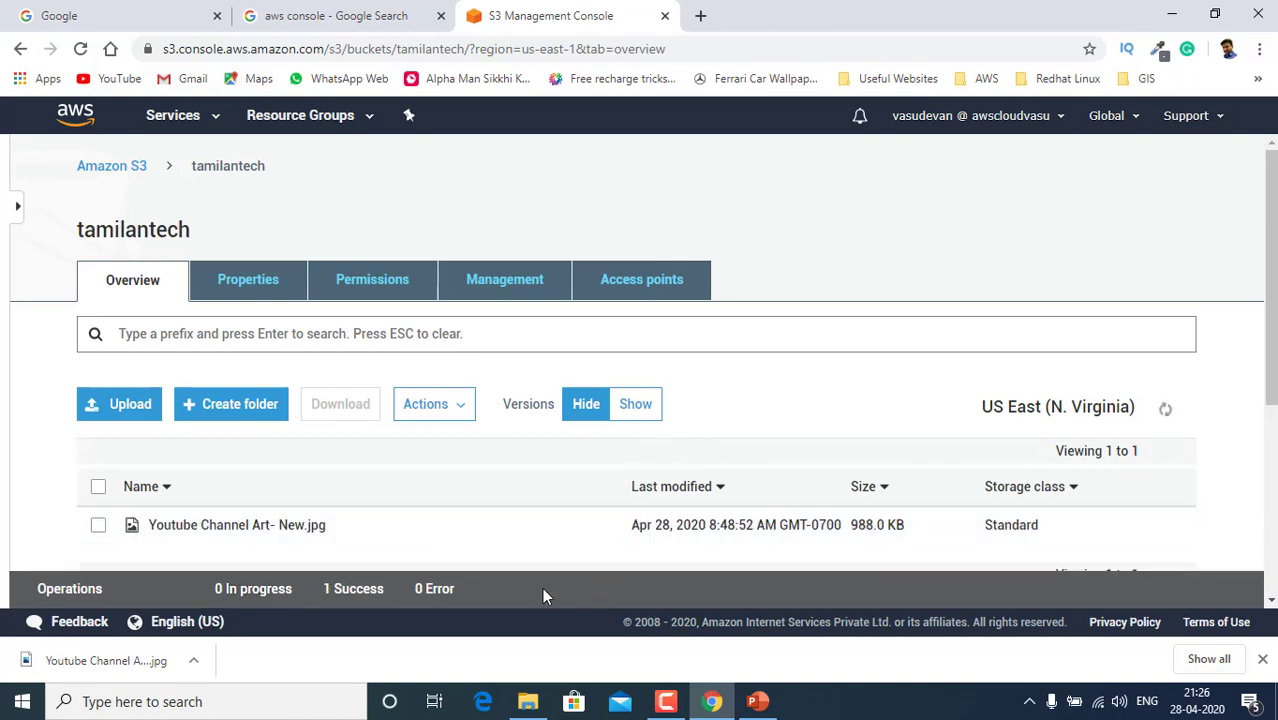
- Show the object versions in the tamilantech bucket and examine the version IDs of both images
{"action": "scroll", "coordinate": [409, 535], "scroll_direction": "down", "scroll_amount": 2}
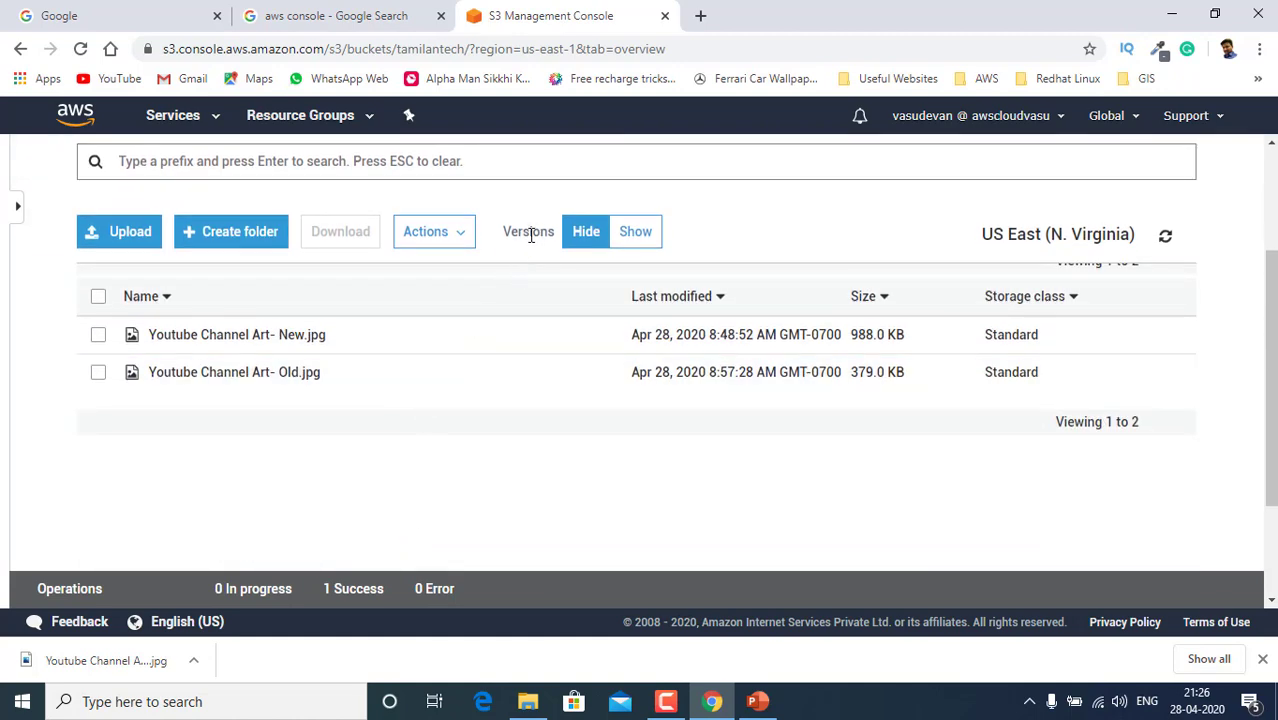
{"action": "left_click_drag", "start_coordinate": [503, 232], "coordinate": [553, 237]}
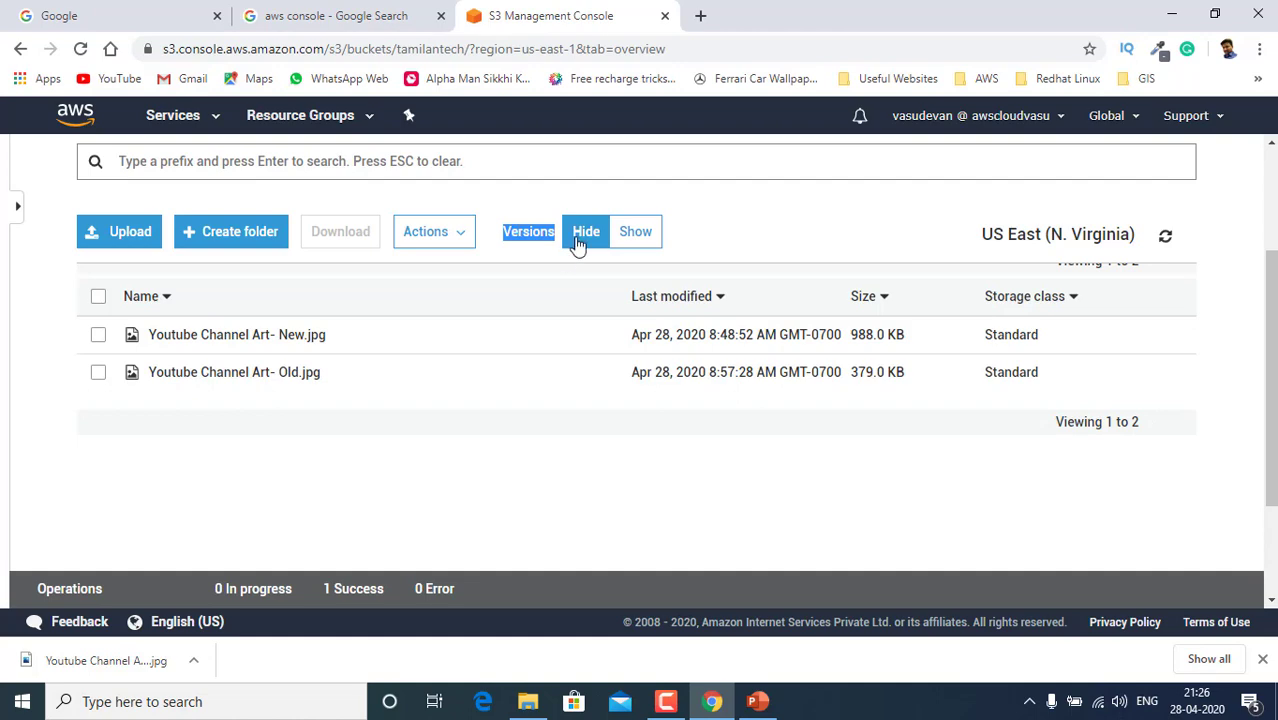
{"action": "left_click", "coordinate": [630, 243]}
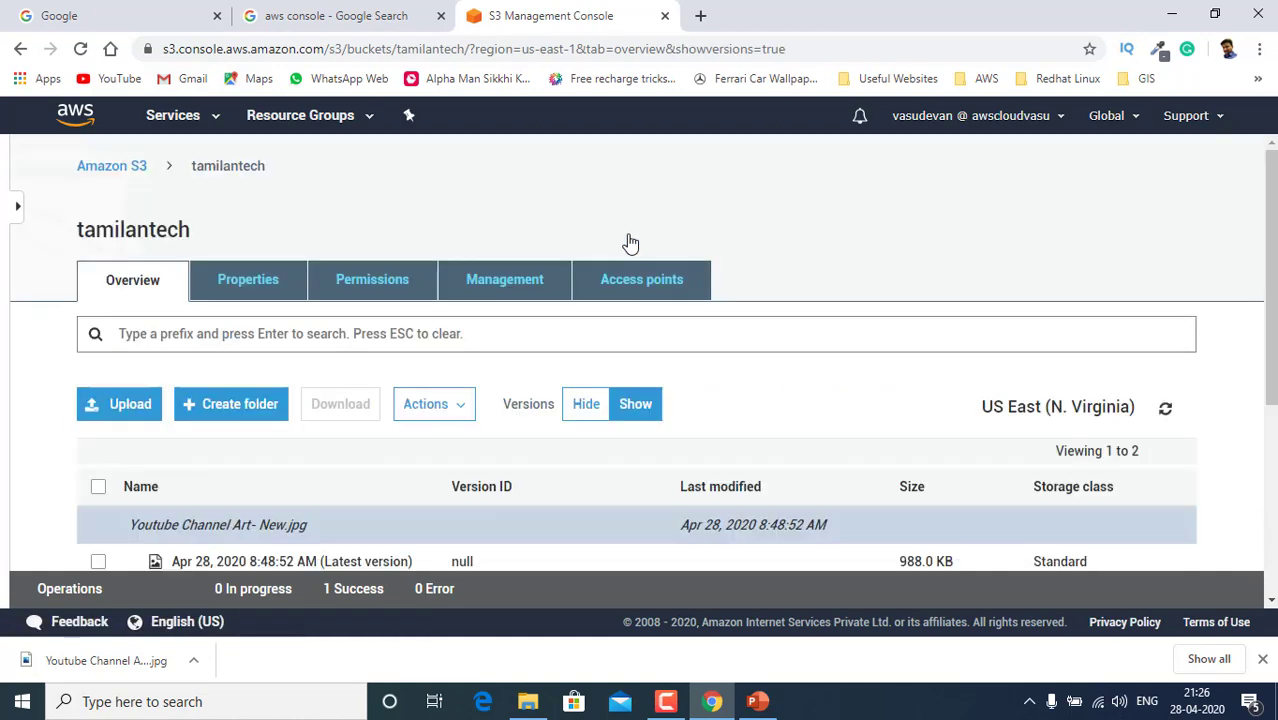
{"action": "scroll", "coordinate": [335, 422], "scroll_direction": "down", "scroll_amount": 2}
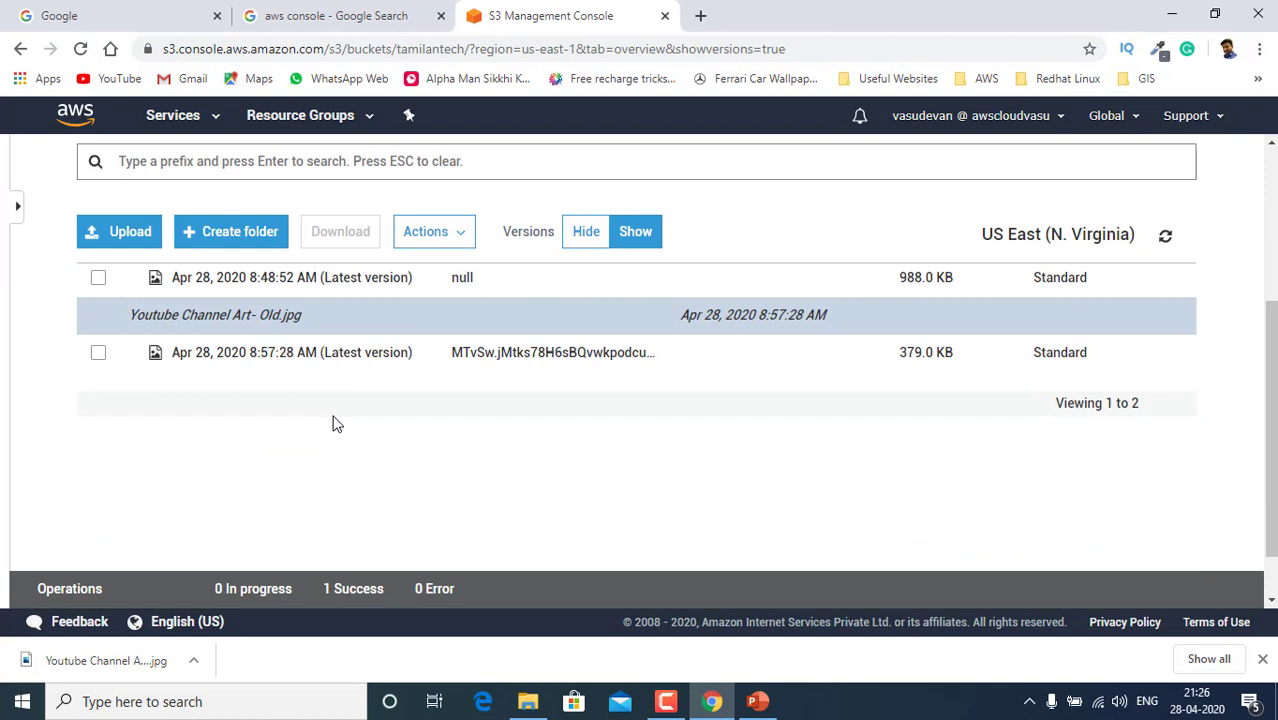
{"action": "scroll", "coordinate": [325, 428], "scroll_direction": "up", "scroll_amount": 1}
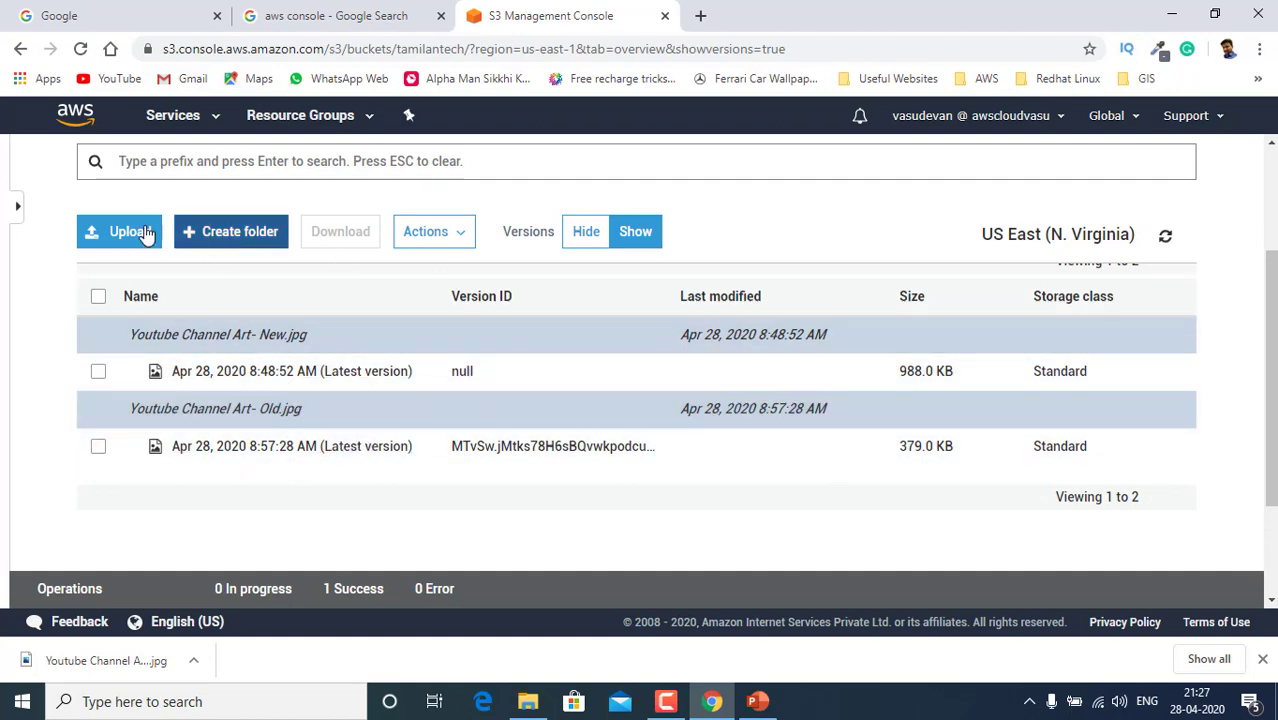
- Start another upload to the bucket and add the same Youtube Channel Art- Old.jpg file again
{"action": "left_click", "coordinate": [145, 232]}
{"action": "scroll", "coordinate": [538, 374], "scroll_direction": "down", "scroll_amount": 1}
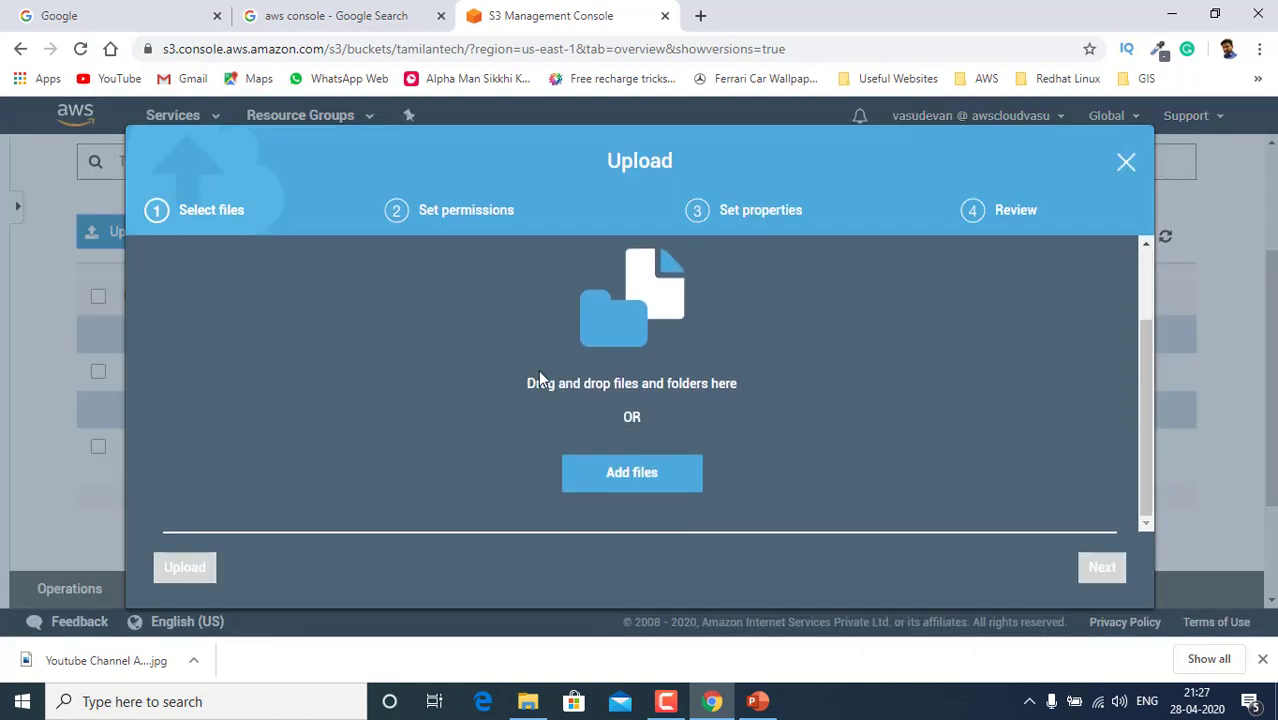
{"action": "left_click", "coordinate": [634, 473]}
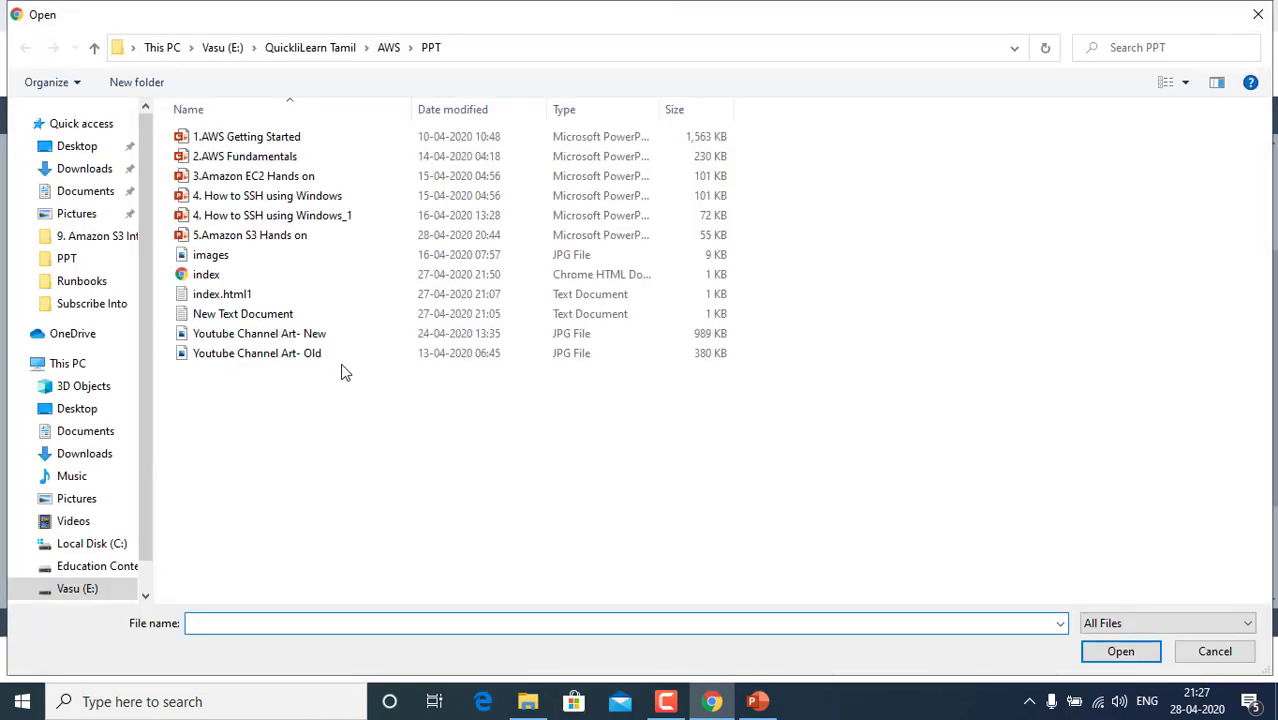
{"action": "left_click", "coordinate": [322, 355]}
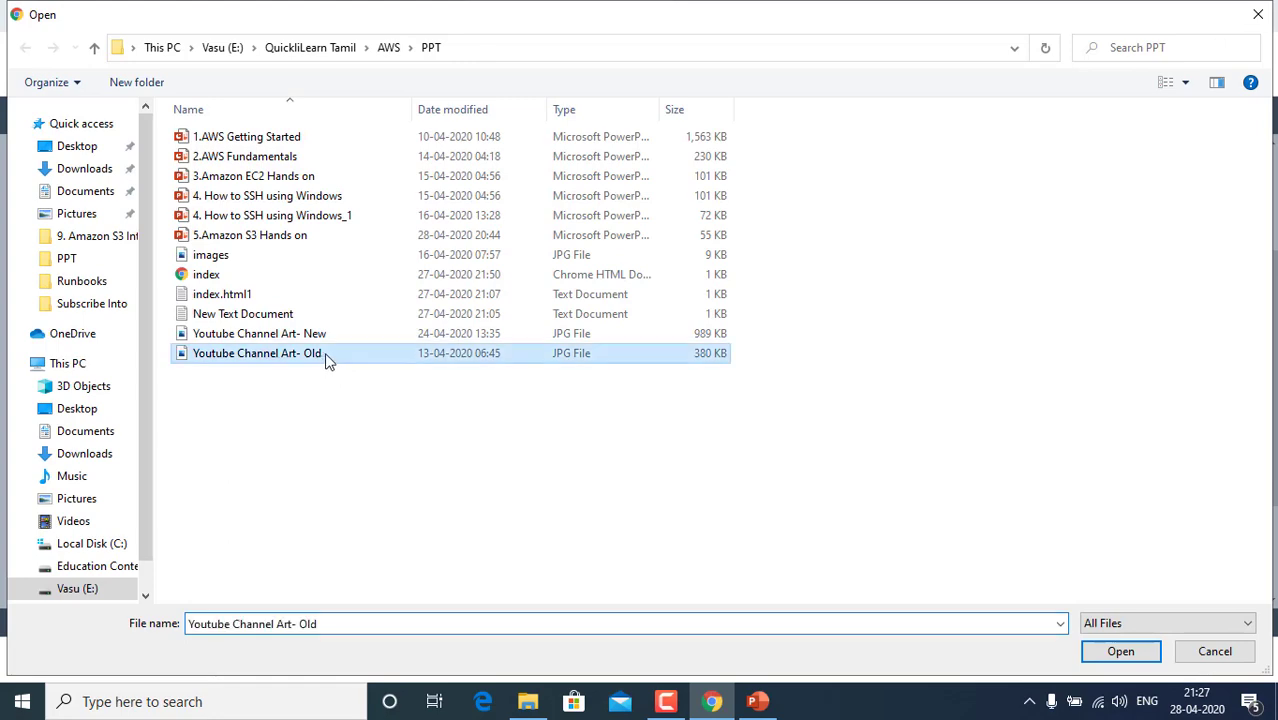
{"action": "left_click", "coordinate": [1121, 652]}
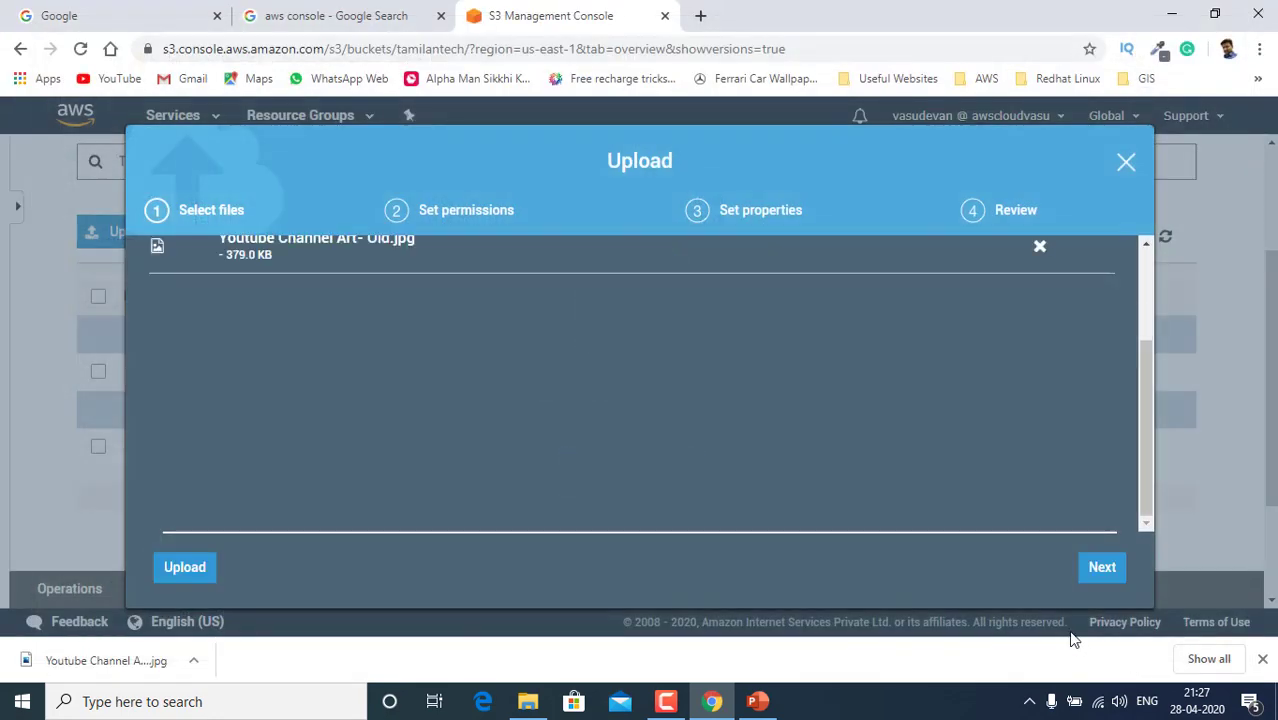
- Upload the file as a second version, keeping the default permissions, no encryption and the Standard storage class
{"action": "left_click", "coordinate": [1110, 567]}
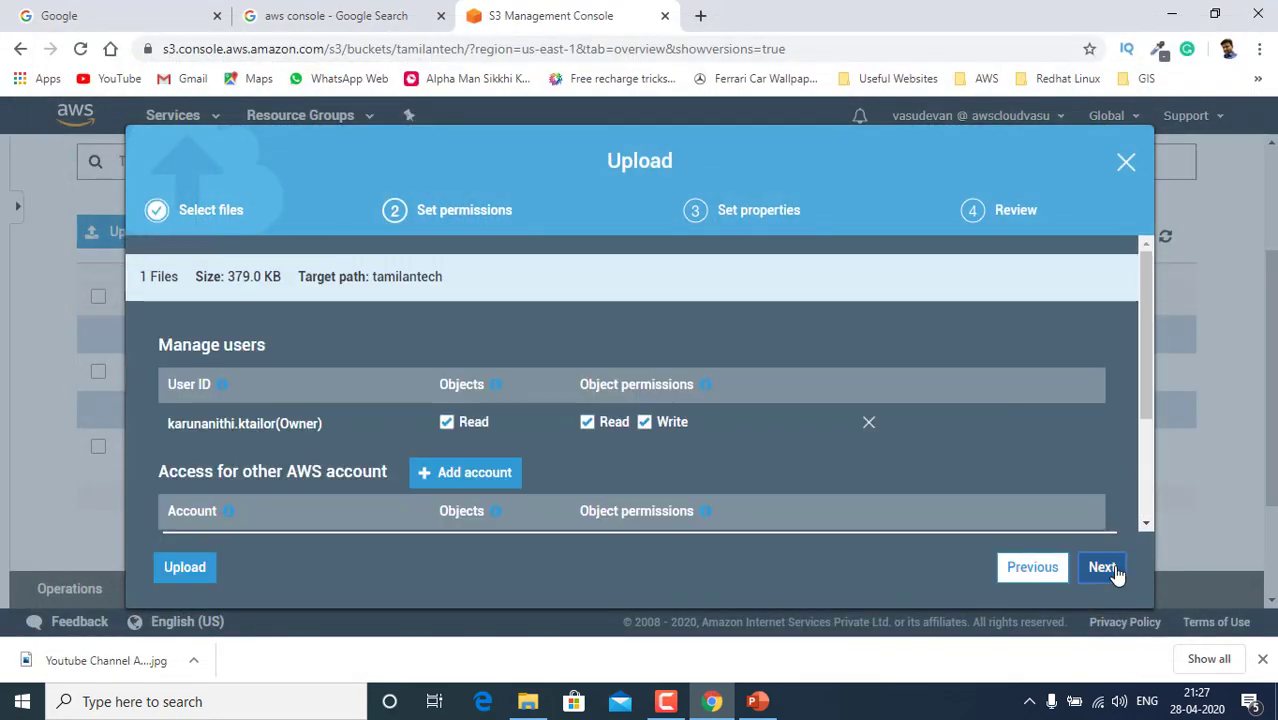
{"action": "scroll", "coordinate": [642, 455], "scroll_direction": "down", "scroll_amount": 3}
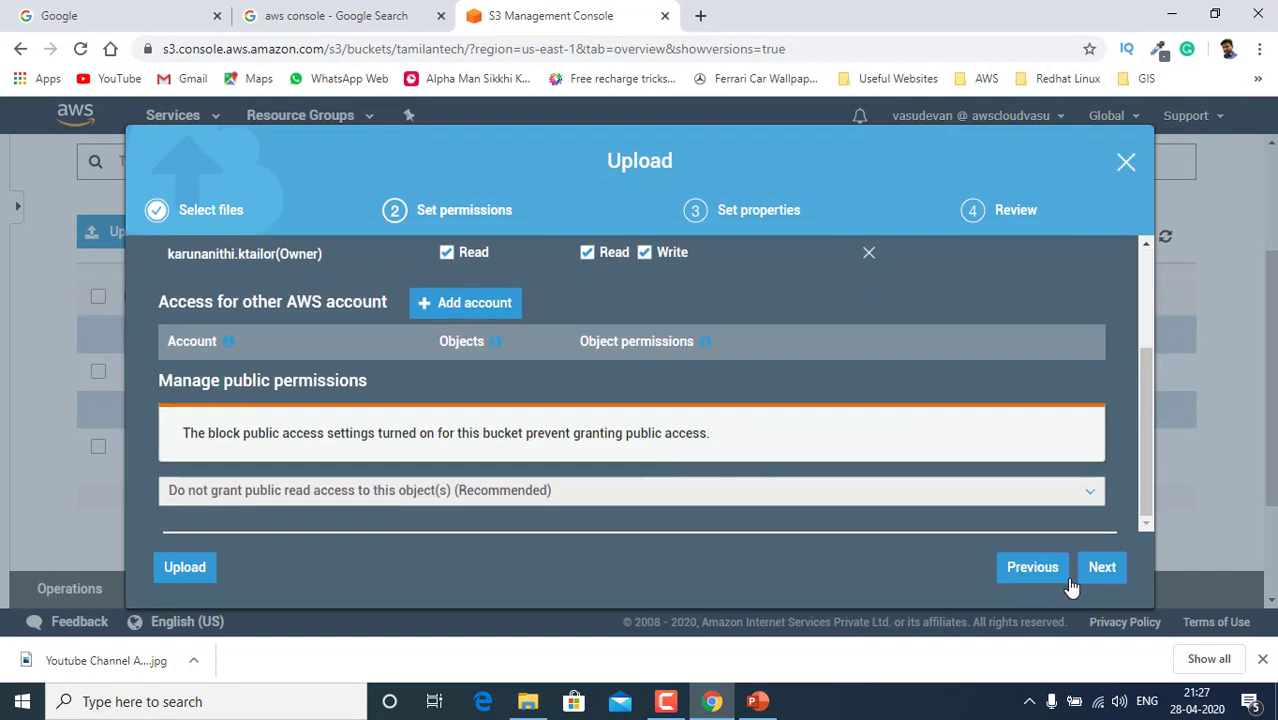
{"action": "left_click", "coordinate": [1101, 569]}
{"action": "left_click", "coordinate": [1094, 580]}
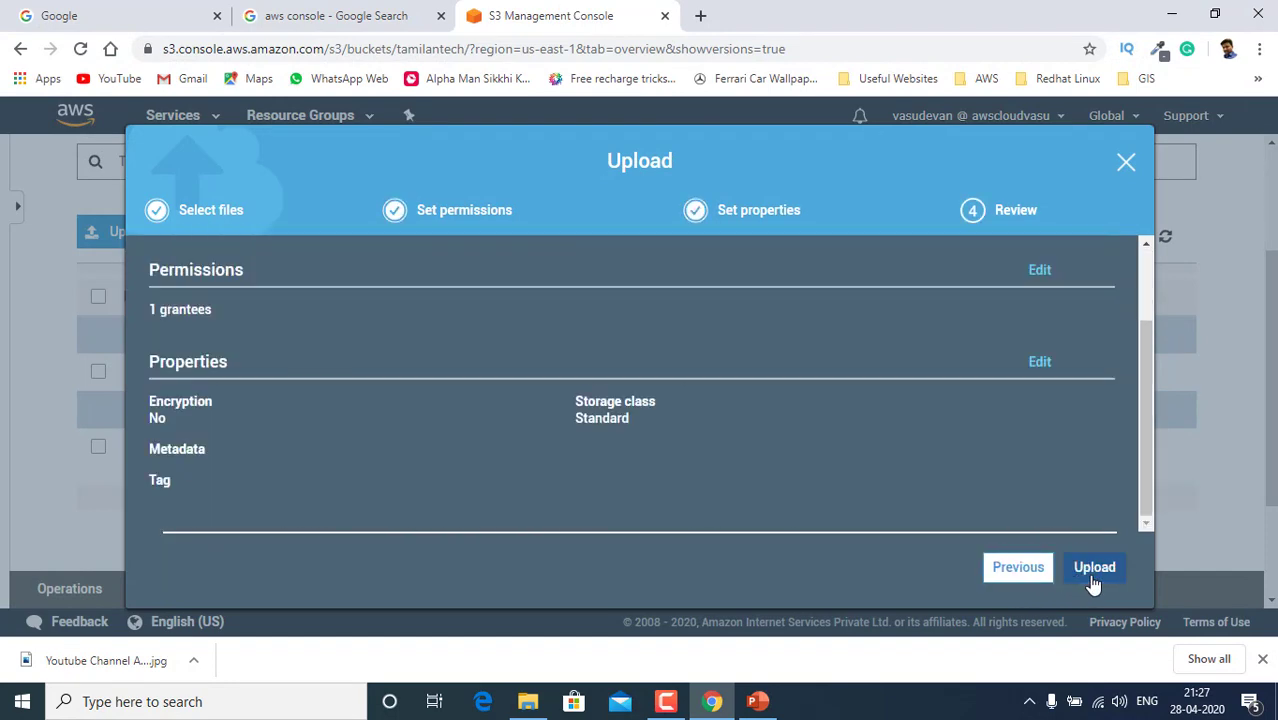
{"action": "left_click", "coordinate": [1094, 569]}
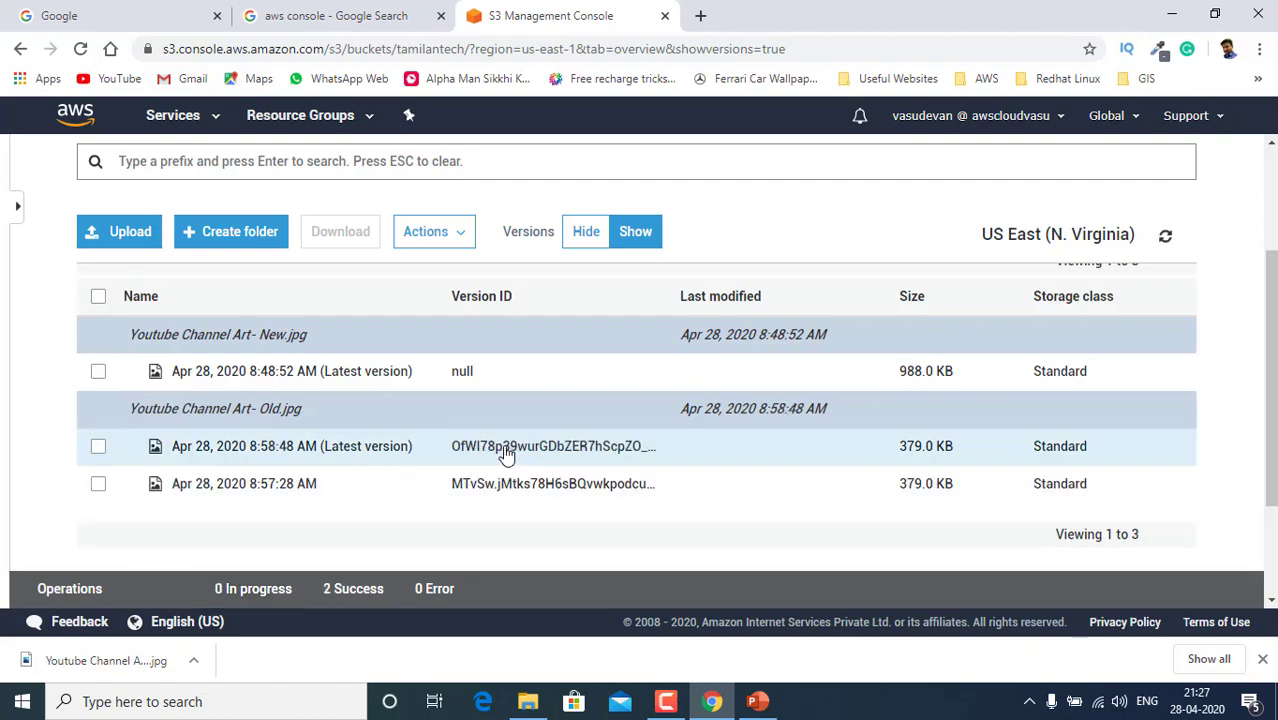
- Check the version list, and add Youtube Channel Art- Old.jpg from the PPT folder to a third upload
{"action": "scroll", "coordinate": [502, 451], "scroll_direction": "down", "scroll_amount": 1}
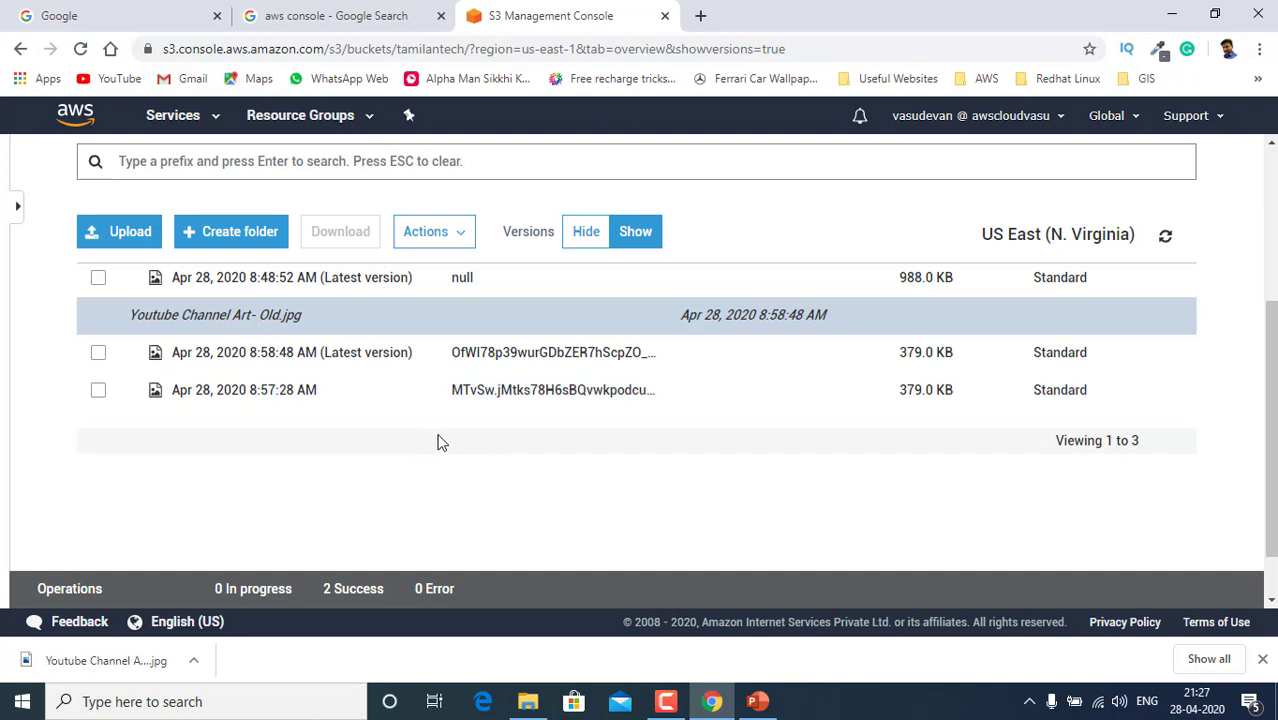
{"action": "scroll", "coordinate": [440, 440], "scroll_direction": "up", "scroll_amount": 1}
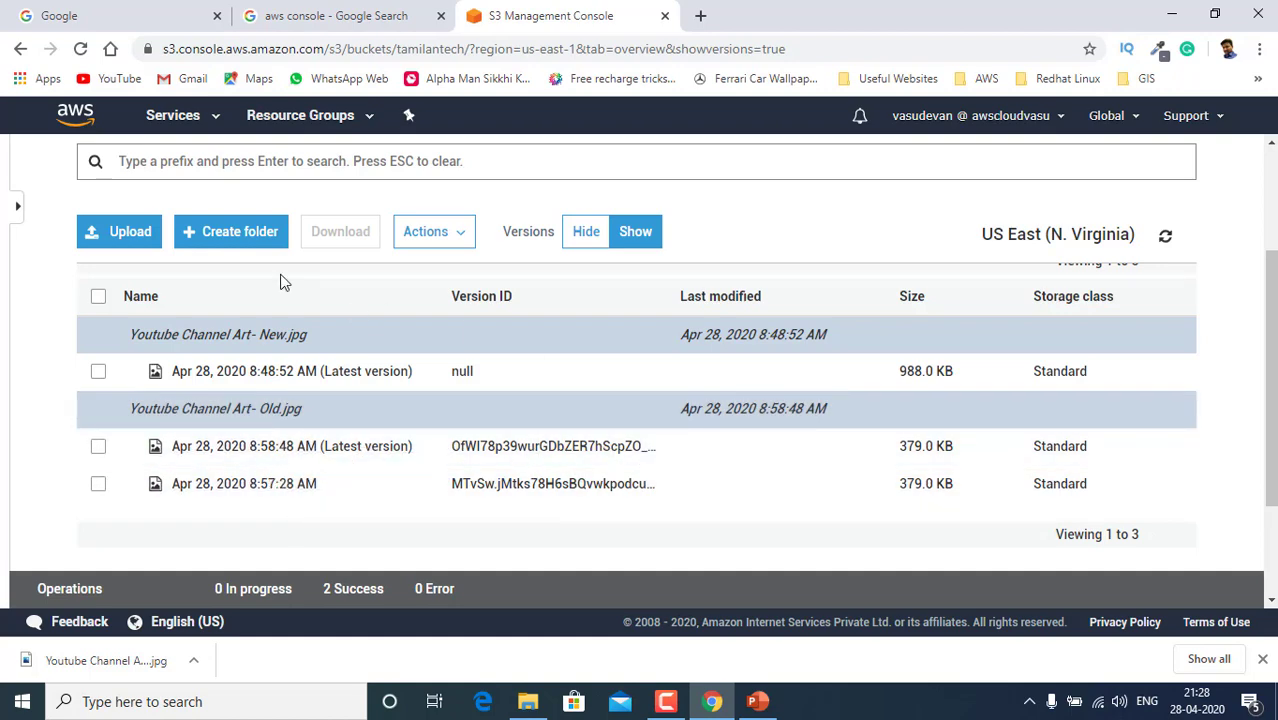
{"action": "left_click", "coordinate": [130, 233]}
{"action": "left_click", "coordinate": [631, 474]}
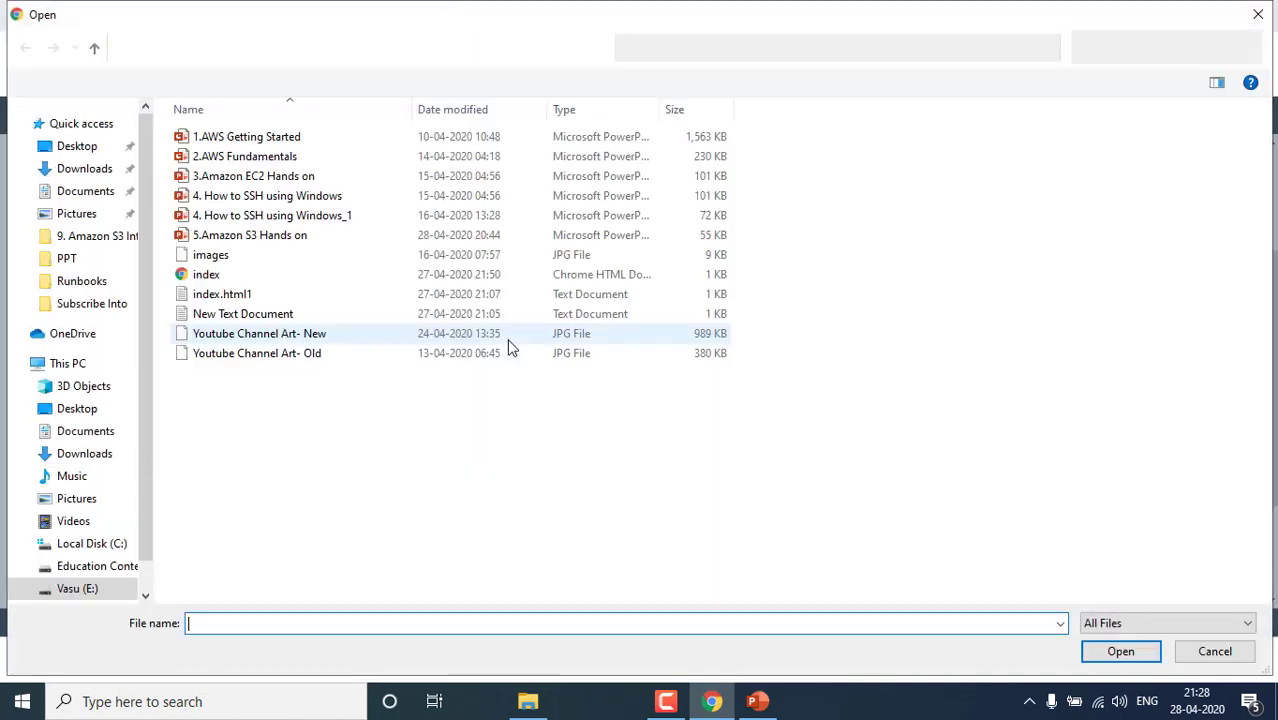
{"action": "left_click", "coordinate": [278, 362]}
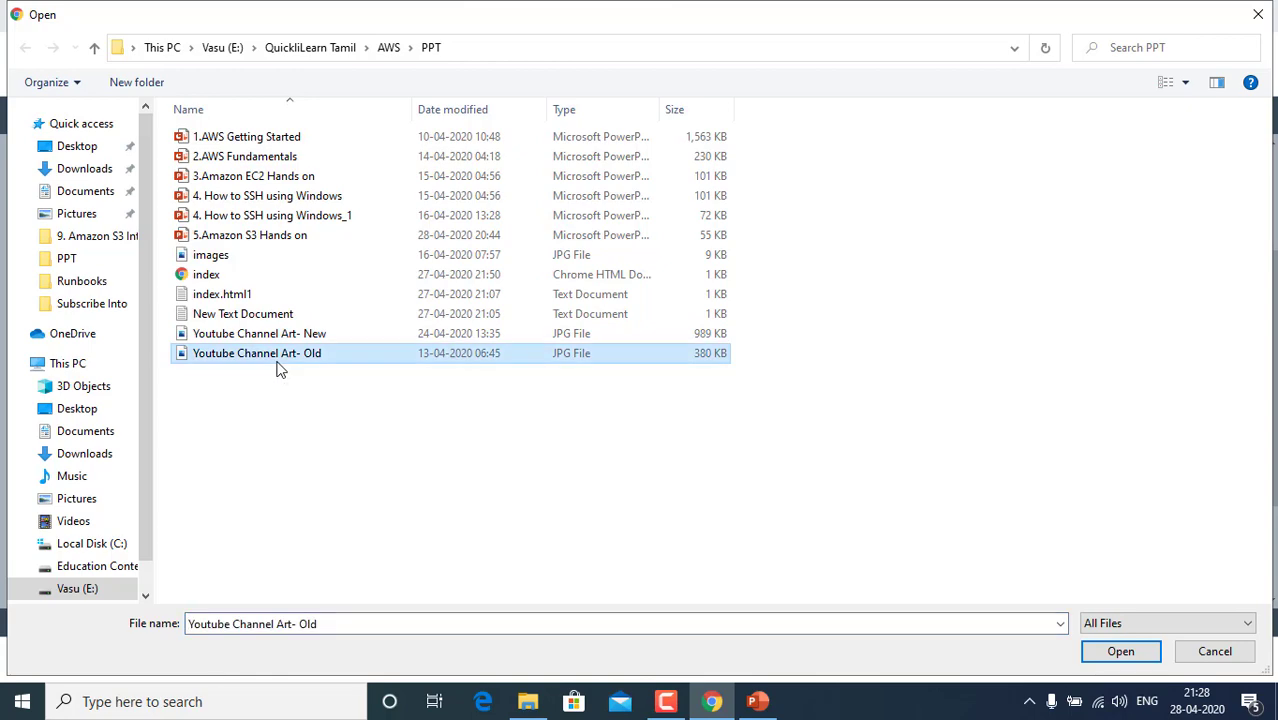
{"action": "left_click", "coordinate": [1122, 658]}
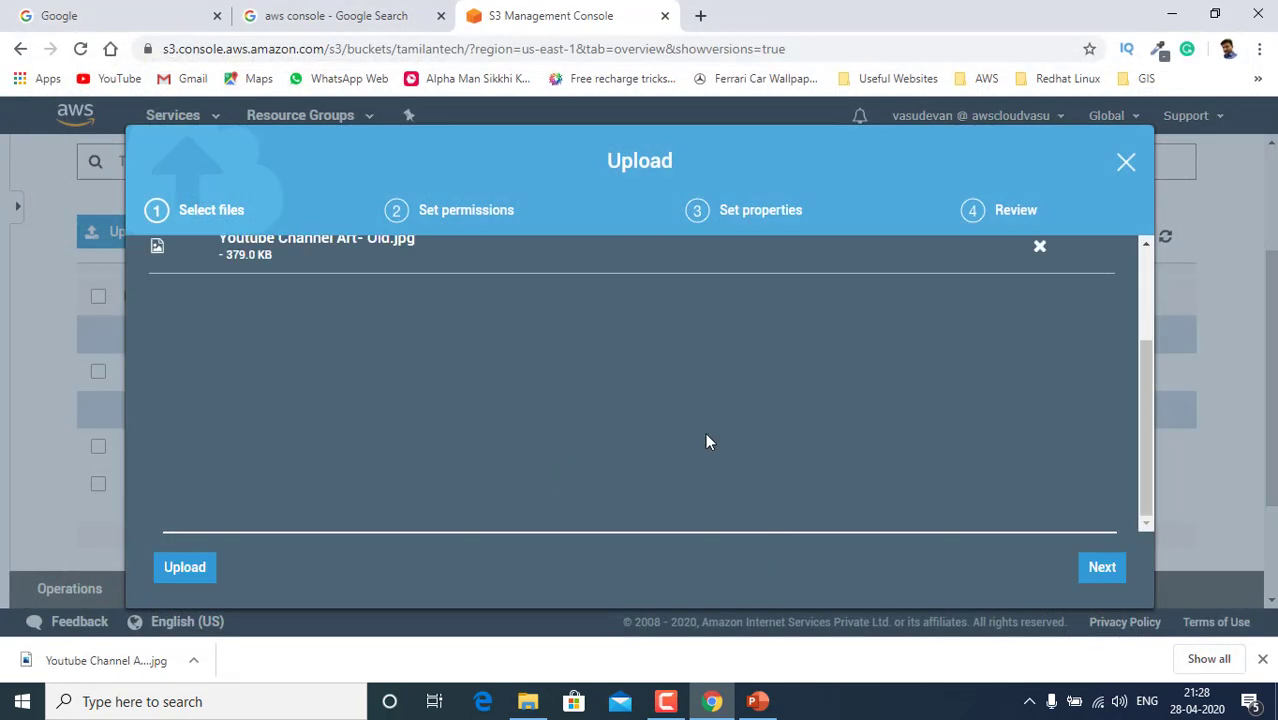
- Upload Youtube Channel Art- Old.jpg as a third version with default permissions, no encryption and the Standard storage class
{"action": "left_click", "coordinate": [1112, 578]}
{"action": "left_click", "coordinate": [1096, 568]}
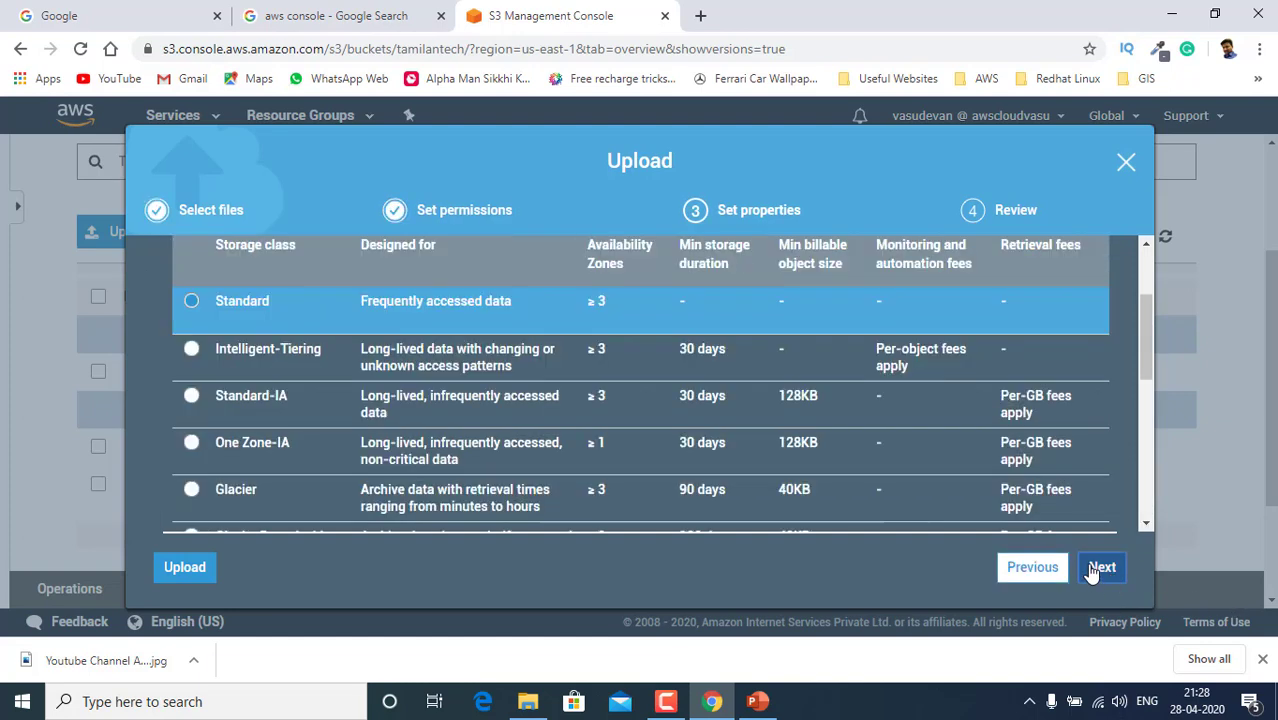
{"action": "left_click", "coordinate": [1096, 568]}
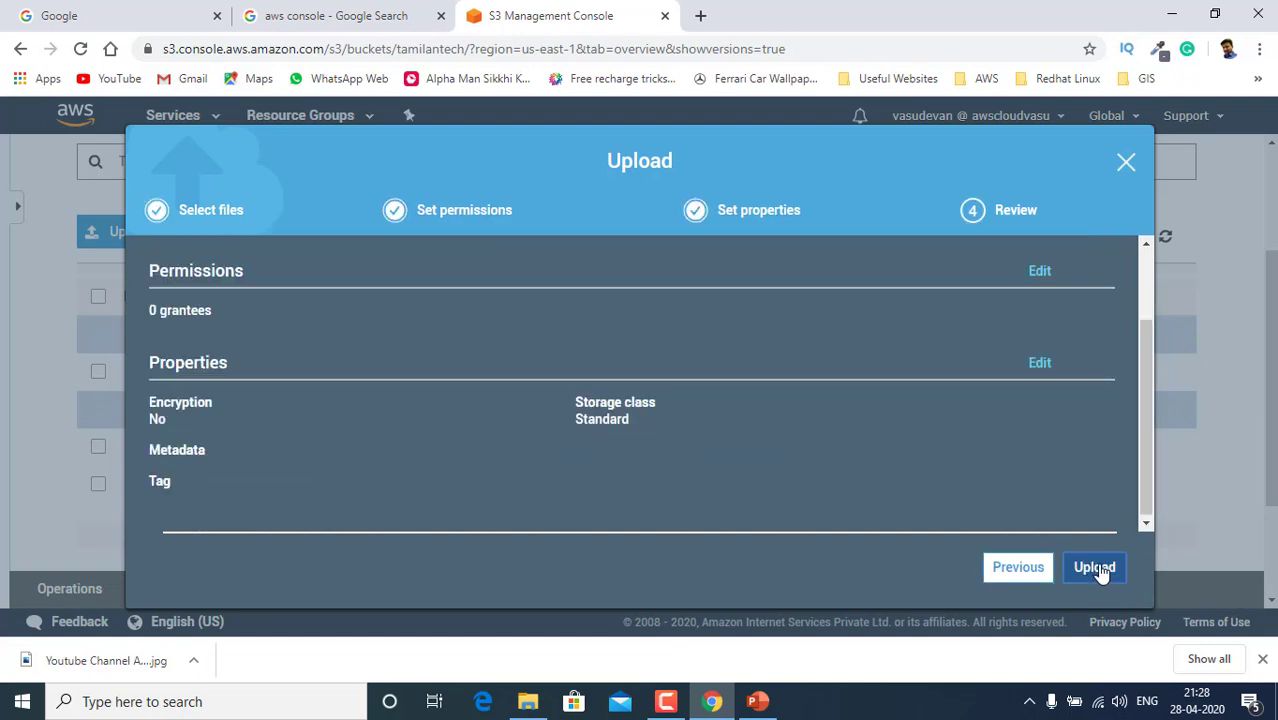
{"action": "left_click", "coordinate": [1098, 568]}
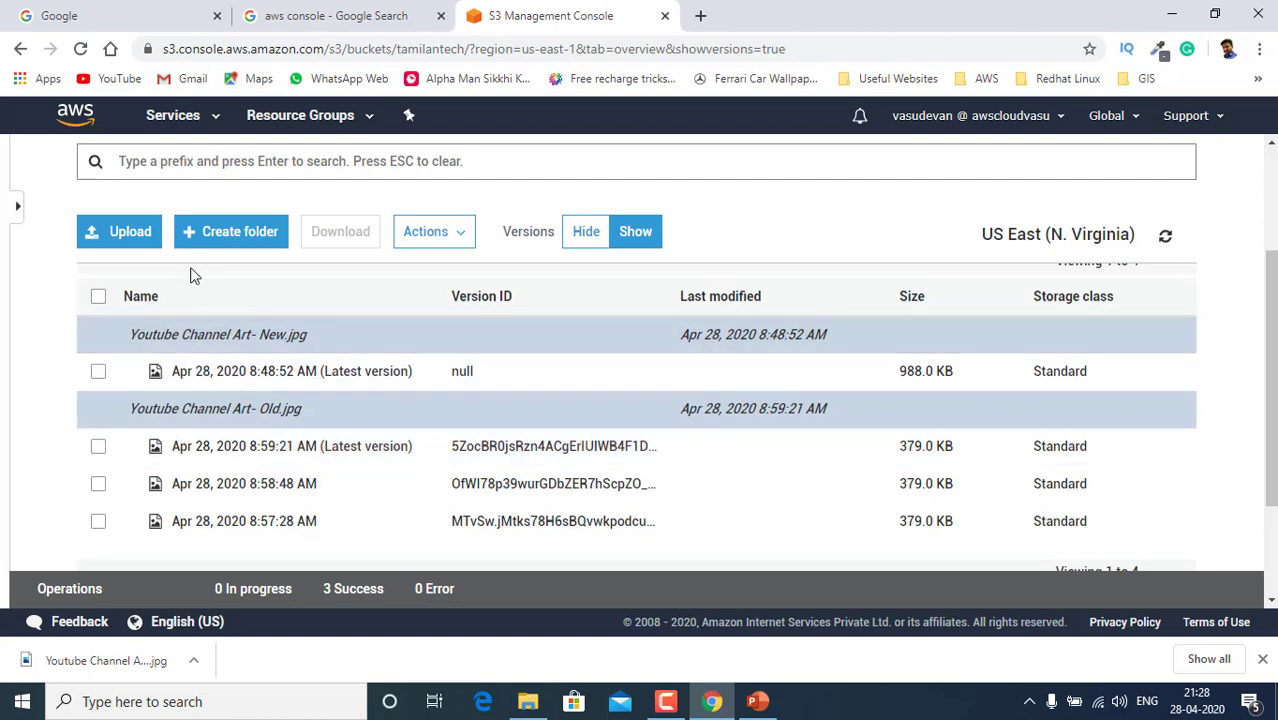
- Start a new upload to the tamilantech bucket and add Youtube Channel Art- New.jpg from the PPT folder
{"action": "left_click", "coordinate": [130, 232]}
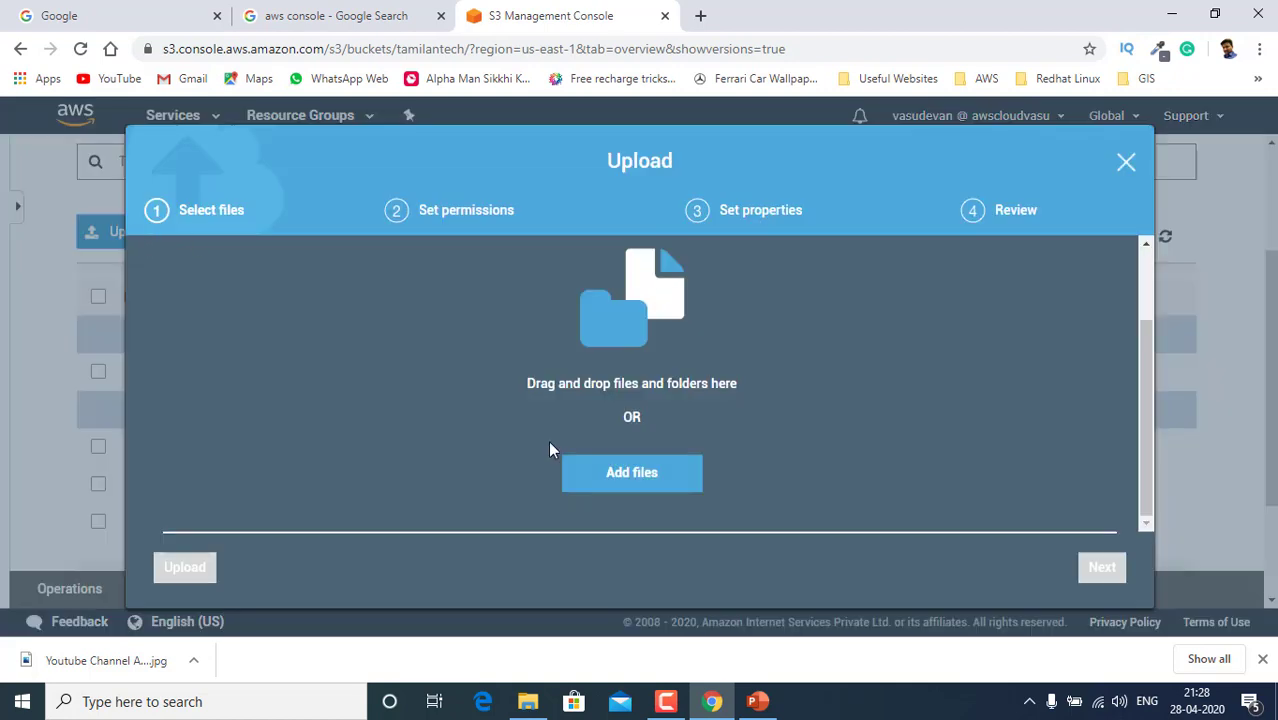
{"action": "left_click", "coordinate": [587, 460]}
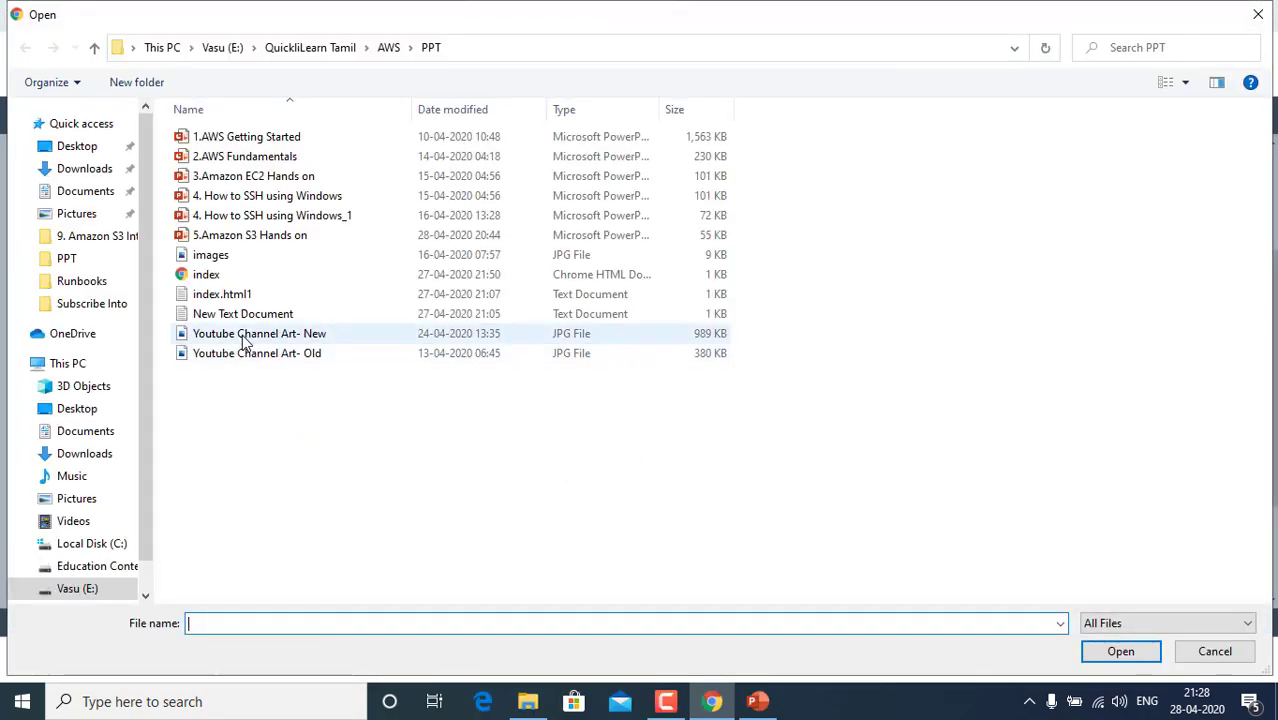
{"action": "left_click", "coordinate": [245, 343]}
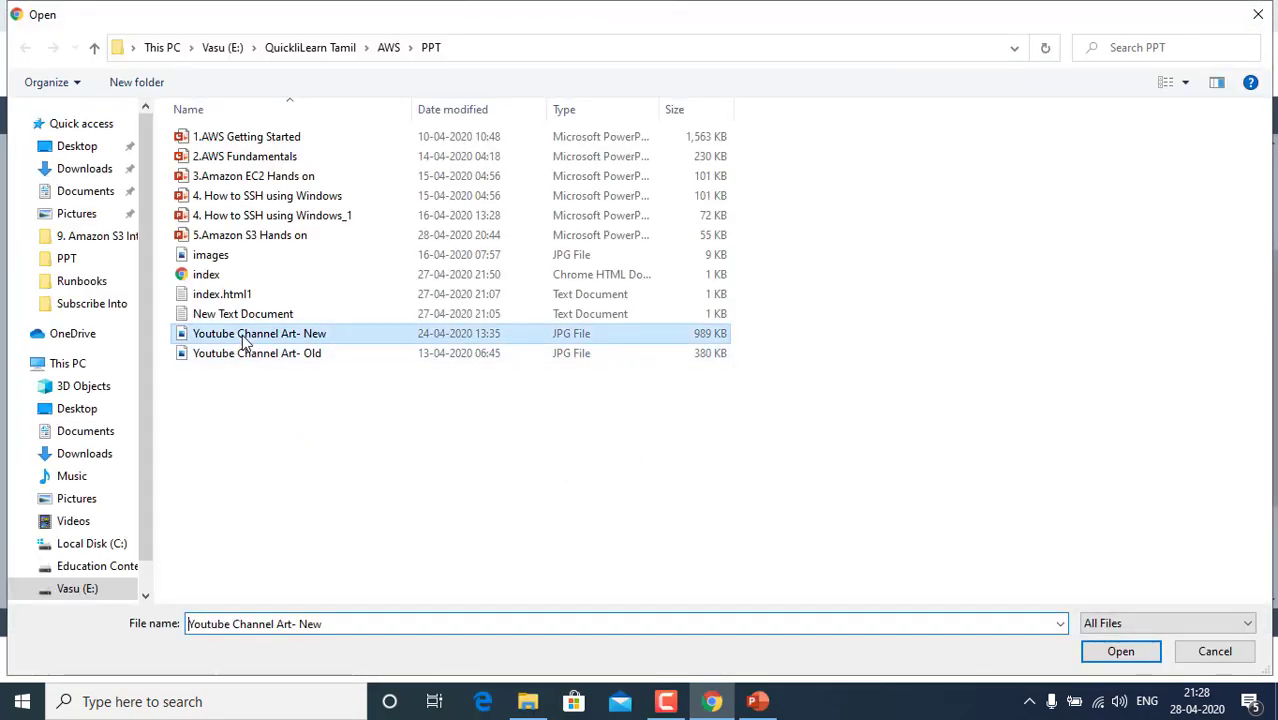
{"action": "left_click", "coordinate": [1118, 652]}
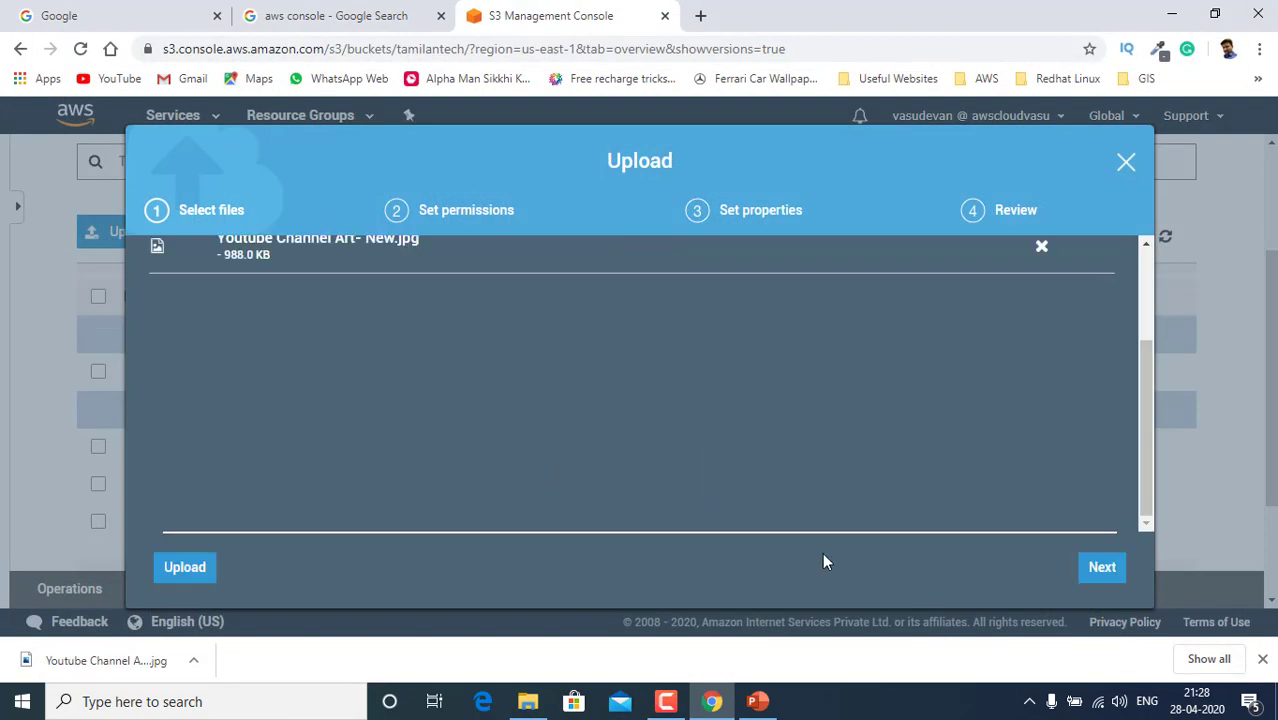
{"action": "scroll", "coordinate": [1038, 478], "scroll_direction": "up", "scroll_amount": 3}
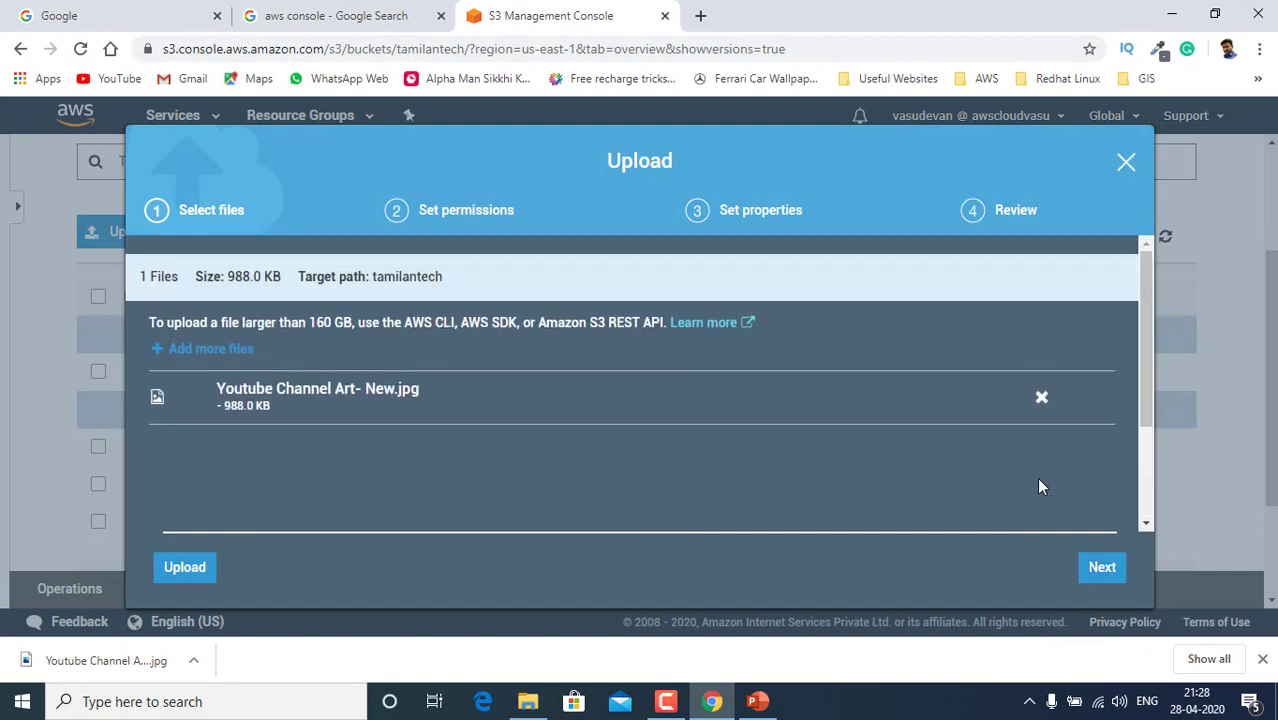
- Upload Youtube Channel Art- New.jpg again, keeping default permissions, no encryption and the Standard storage class
{"action": "left_click", "coordinate": [1118, 578]}
{"action": "left_click", "coordinate": [1118, 574]}
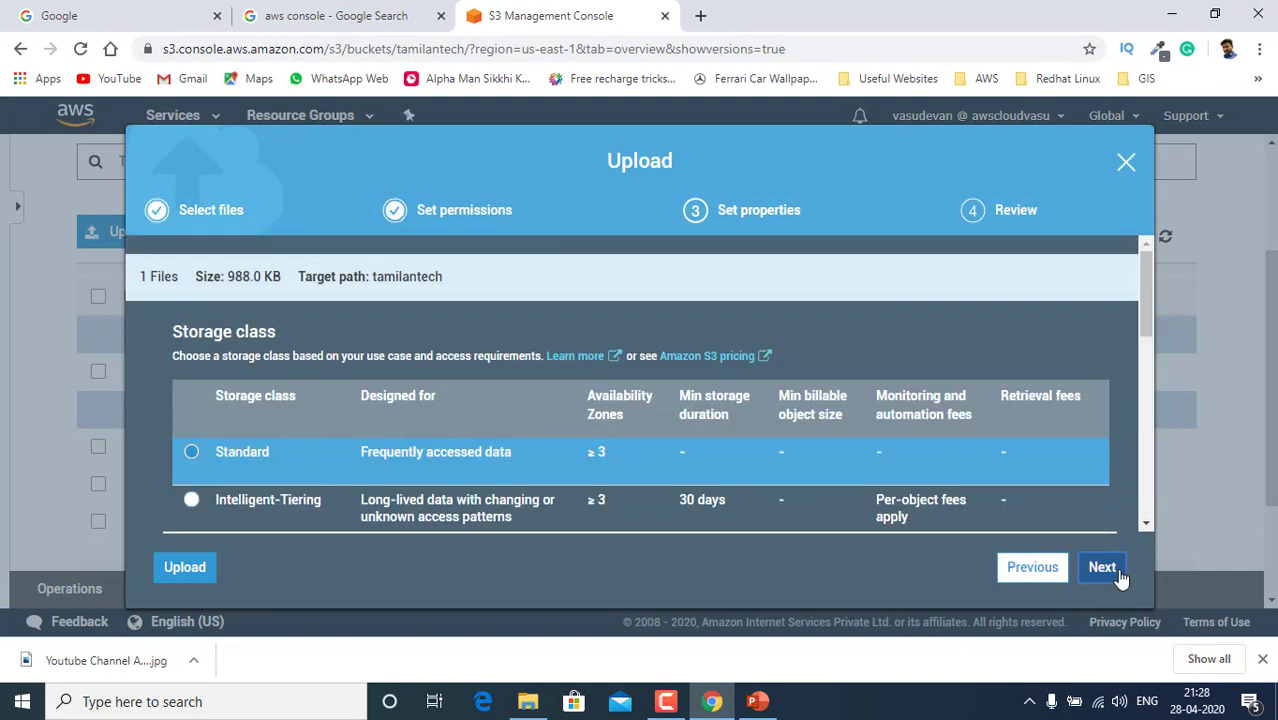
{"action": "left_click", "coordinate": [1118, 574]}
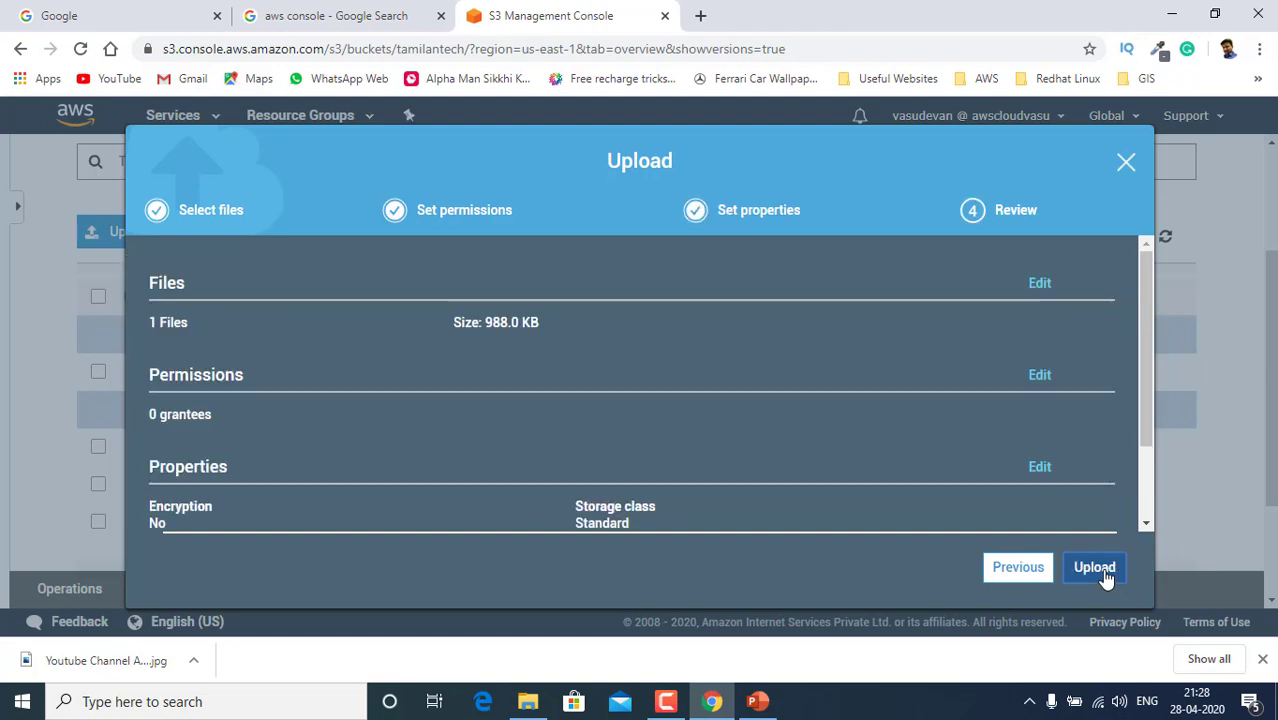
{"action": "left_click", "coordinate": [1094, 568]}
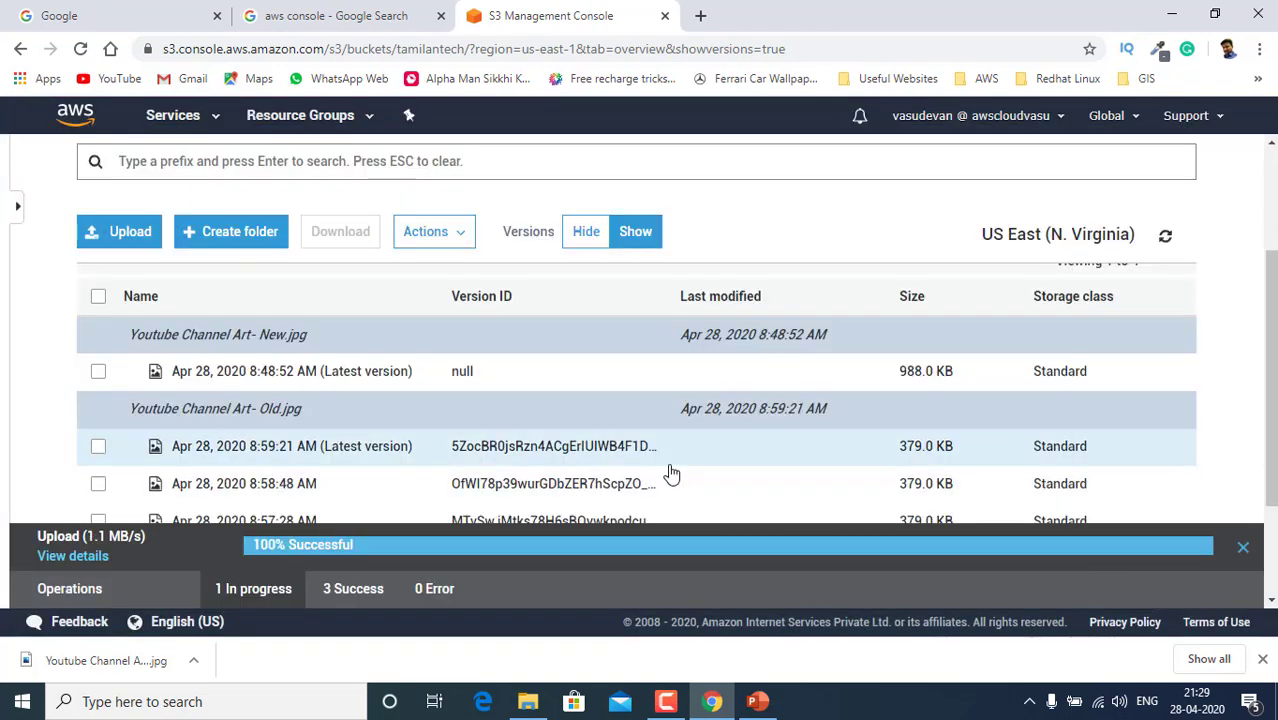
- Compare the bucket's object list with versions shown and hidden, examining the version IDs of both images
{"action": "left_click", "coordinate": [400, 446]}
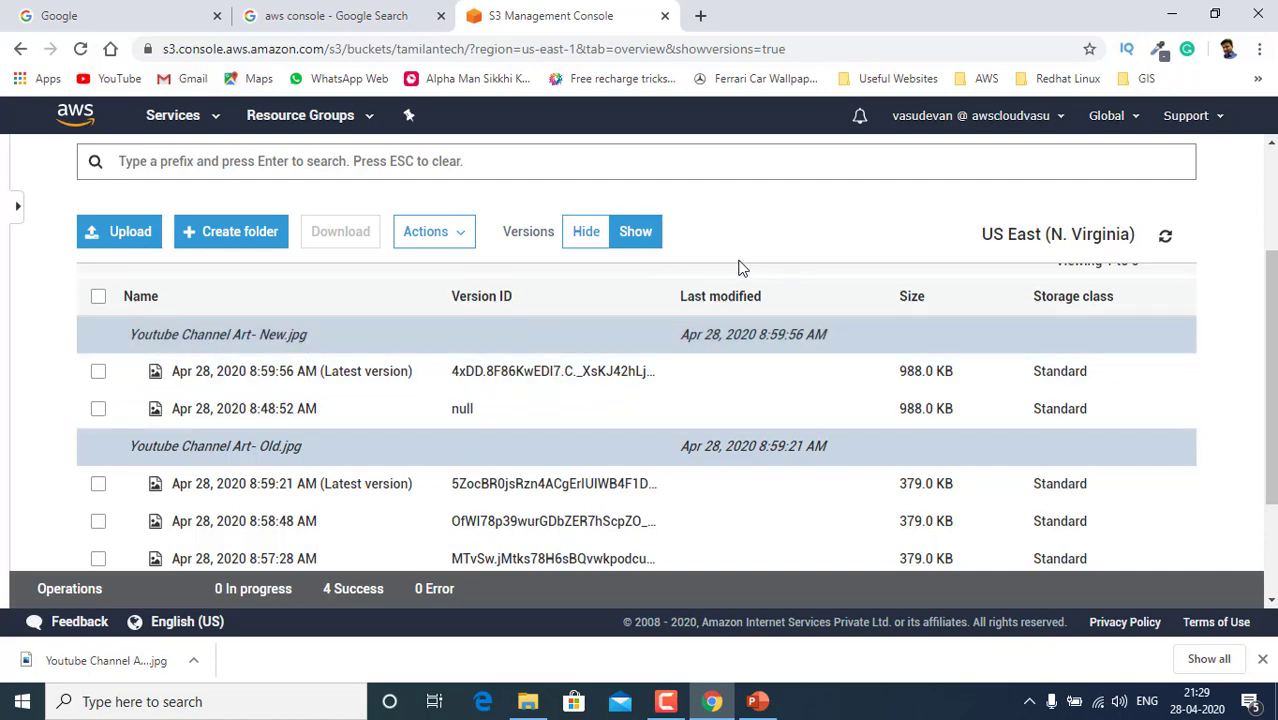
{"action": "left_click", "coordinate": [604, 244]}
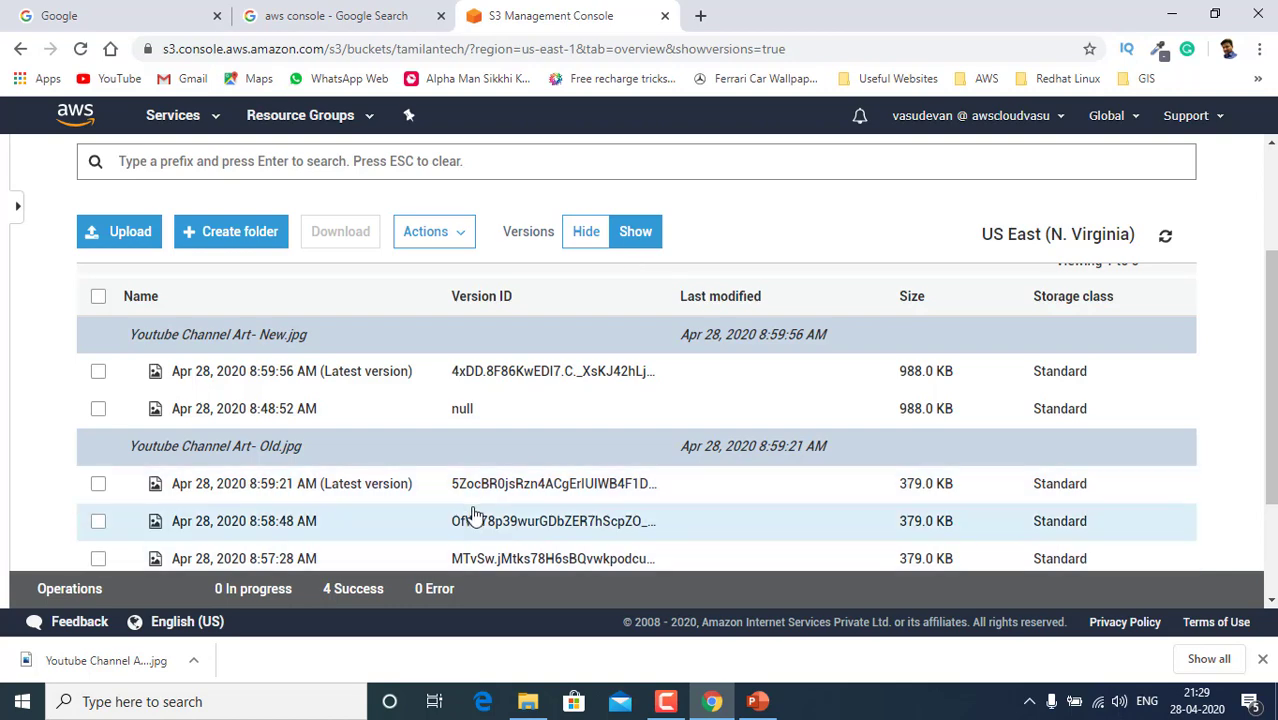
{"action": "scroll", "coordinate": [514, 428], "scroll_direction": "down", "scroll_amount": 2}
{"action": "scroll", "coordinate": [530, 360], "scroll_direction": "up", "scroll_amount": 2}
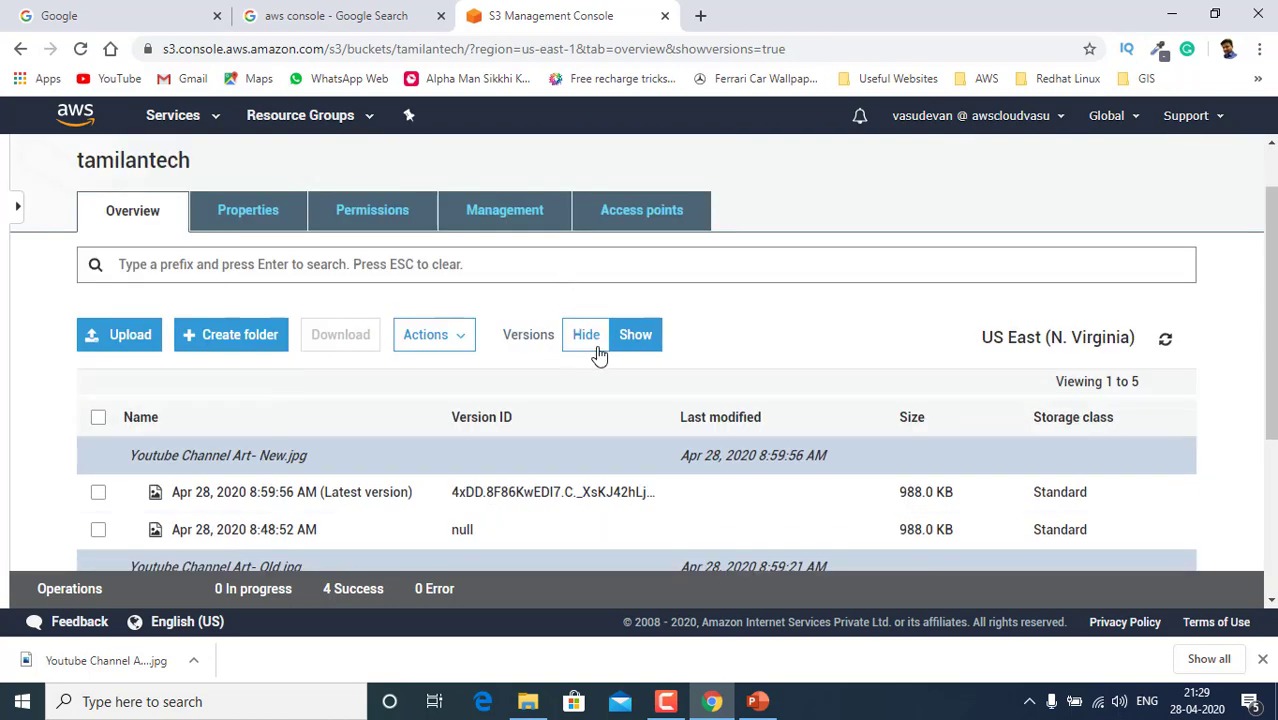
{"action": "left_click", "coordinate": [592, 344]}
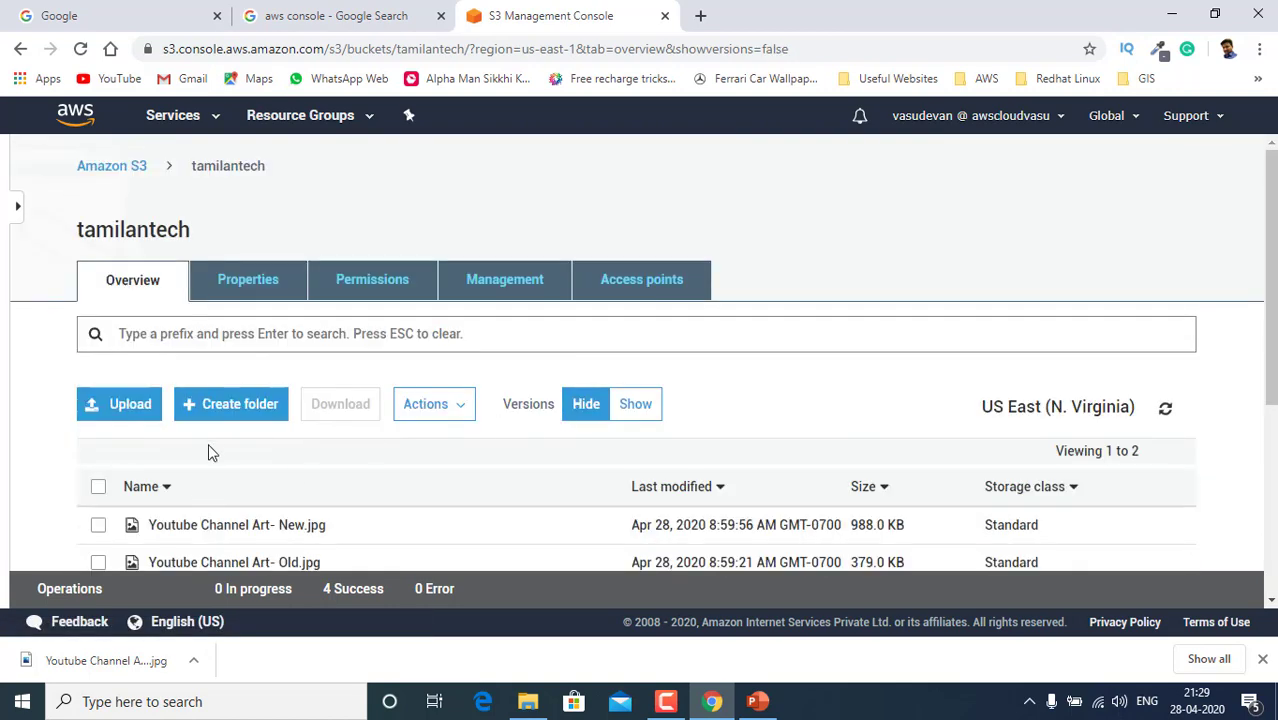
{"action": "scroll", "coordinate": [214, 457], "scroll_direction": "down", "scroll_amount": 1}
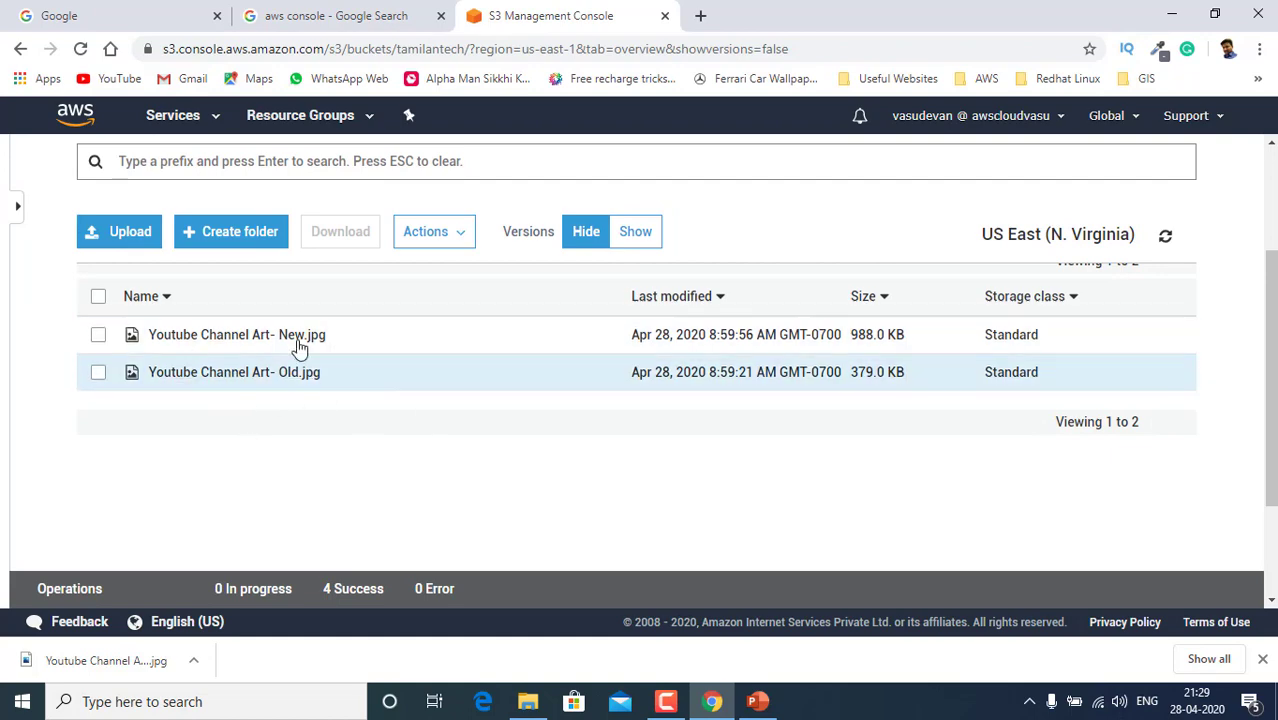
{"action": "left_click", "coordinate": [634, 247]}
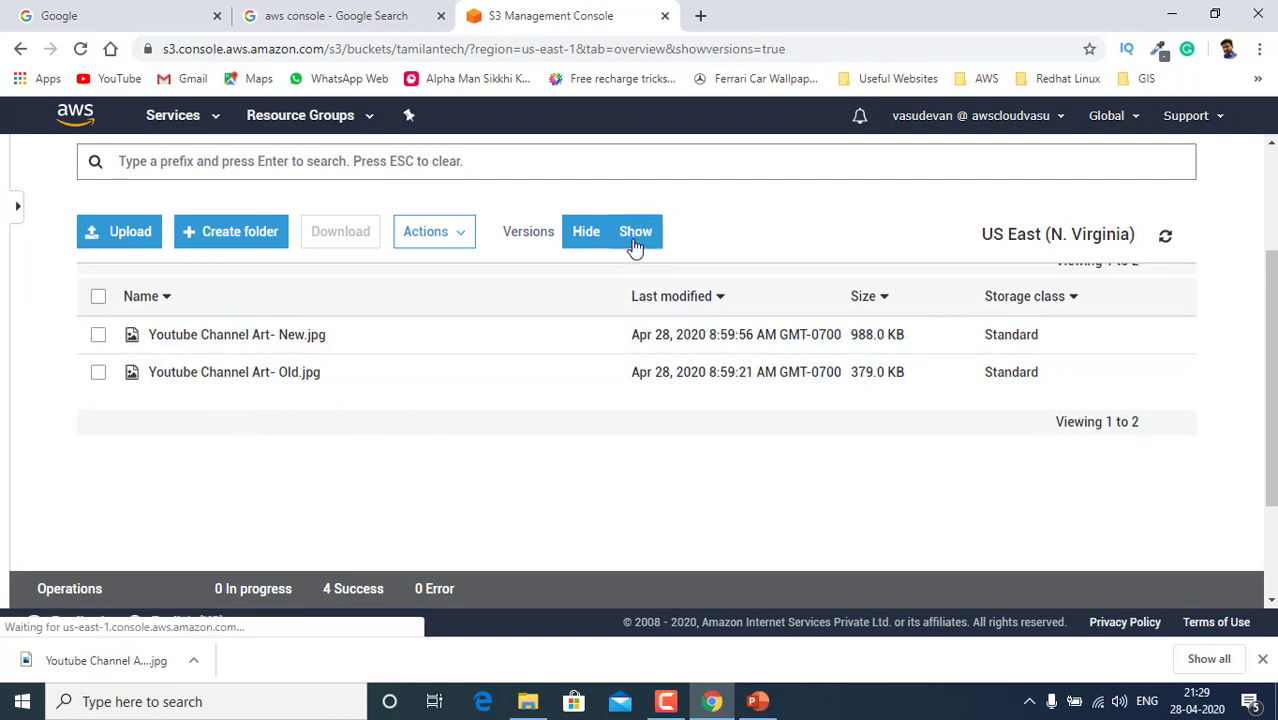
{"action": "scroll", "coordinate": [370, 400], "scroll_direction": "down", "scroll_amount": 2}
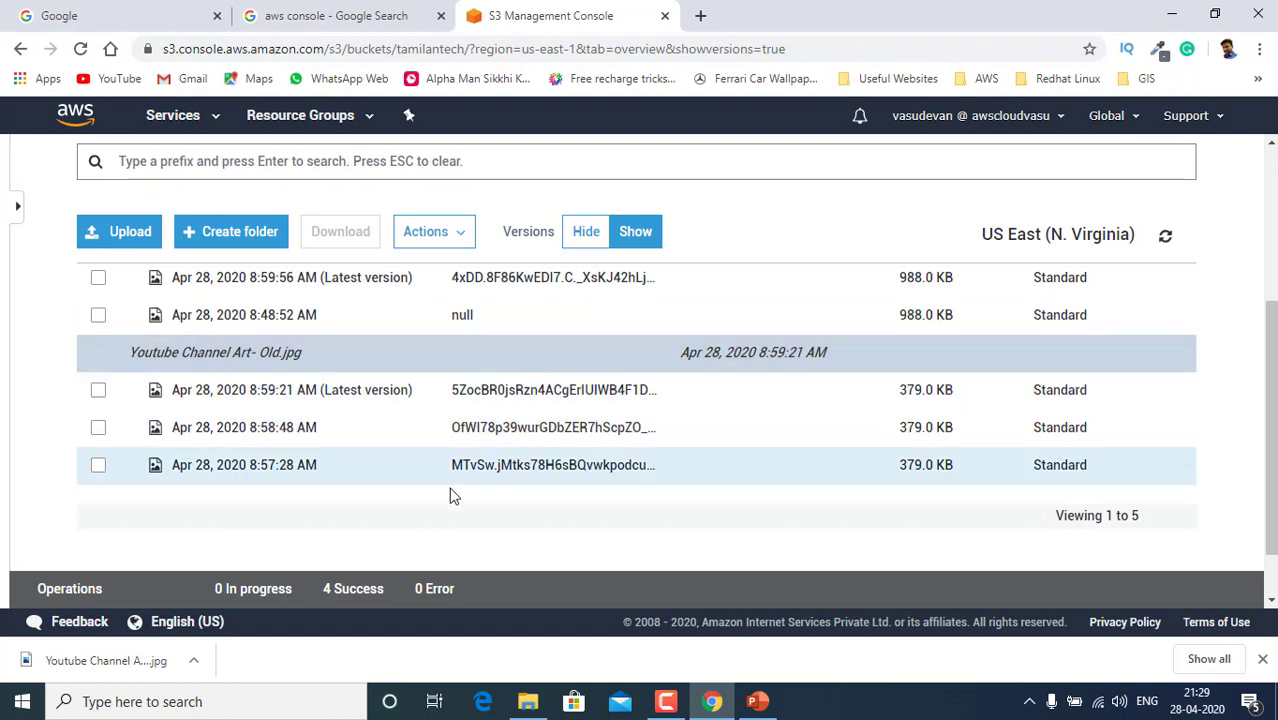
{"action": "scroll", "coordinate": [540, 430], "scroll_direction": "up", "scroll_amount": 1}
{"action": "scroll", "coordinate": [540, 430], "scroll_direction": "up", "scroll_amount": 2}
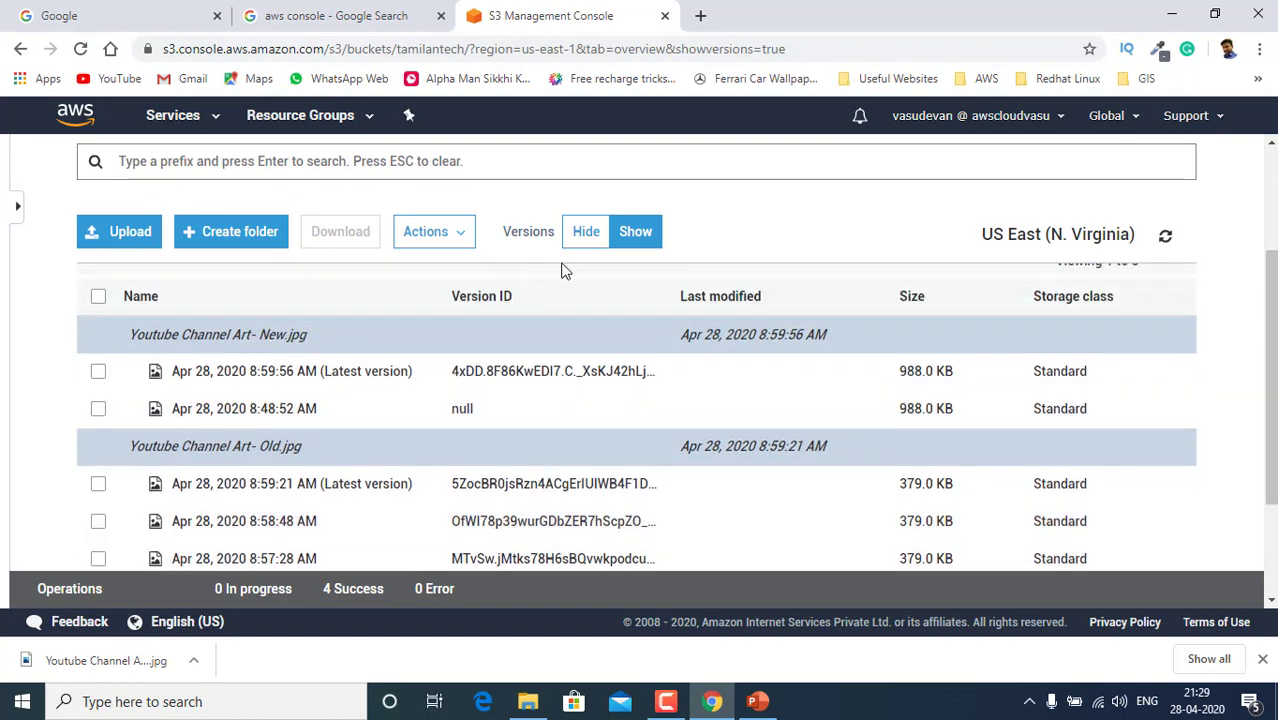
- Hide the object versions and delete Youtube Channel Art- Old.jpg from the tamilantech bucket
{"action": "left_click", "coordinate": [568, 240]}
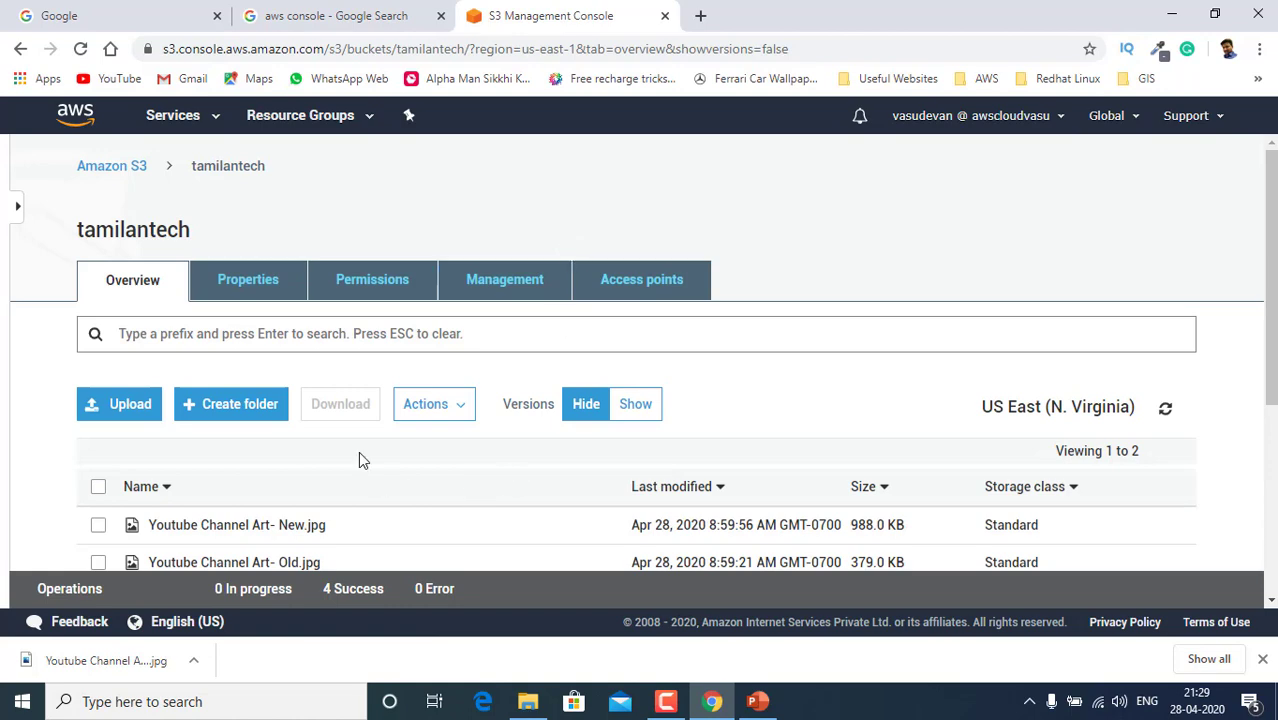
{"action": "scroll", "coordinate": [358, 452], "scroll_direction": "down", "scroll_amount": 2}
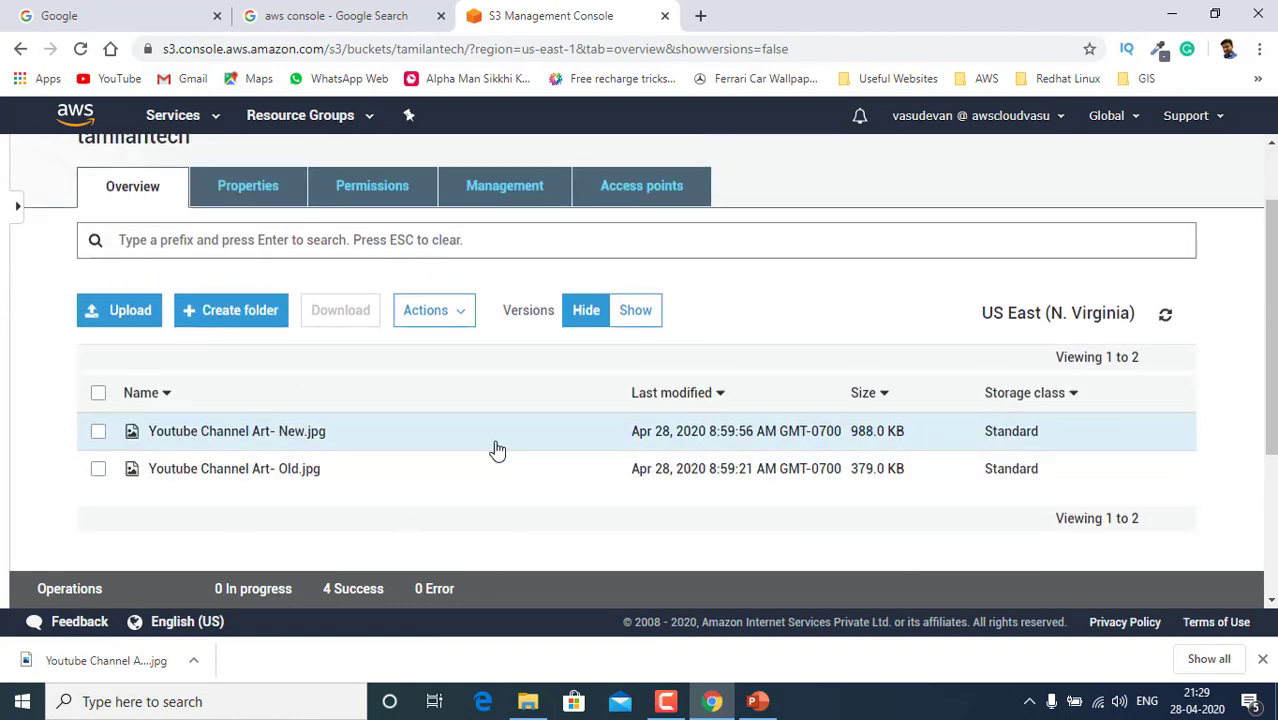
{"action": "left_click", "coordinate": [99, 470]}
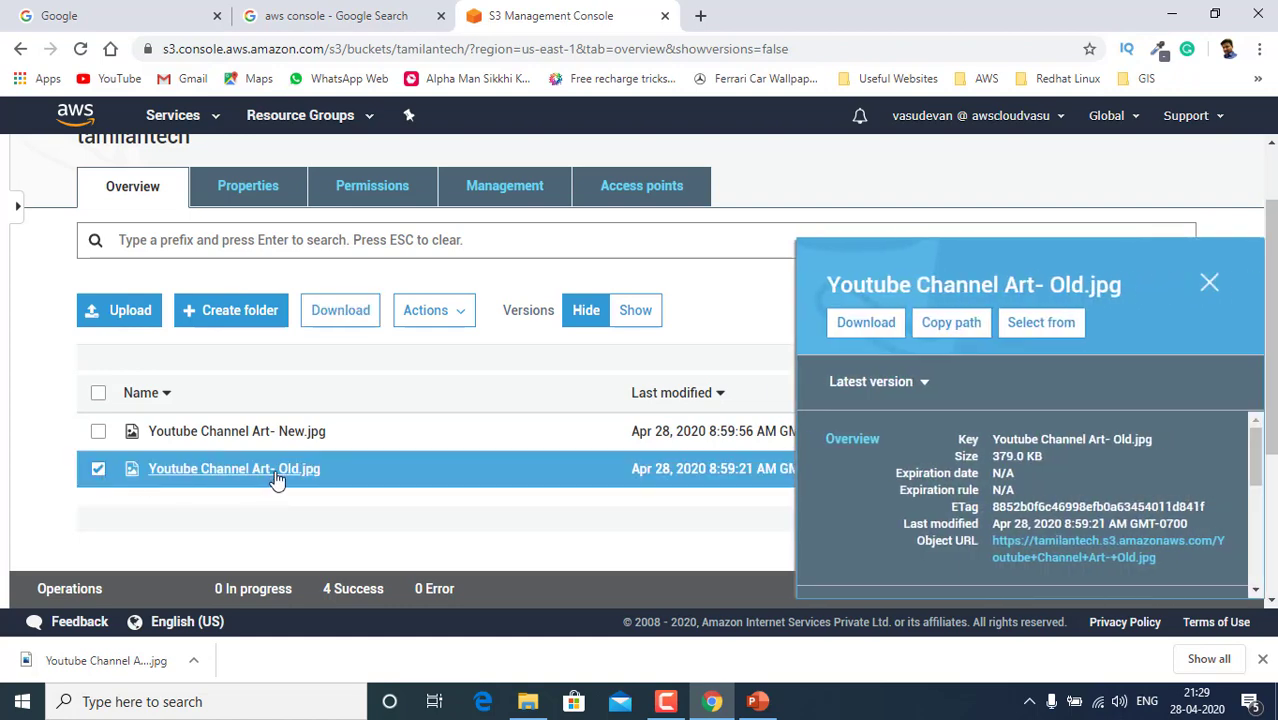
{"action": "right_click", "coordinate": [277, 480]}
{"action": "scroll", "coordinate": [328, 485], "scroll_direction": "down", "scroll_amount": 3}
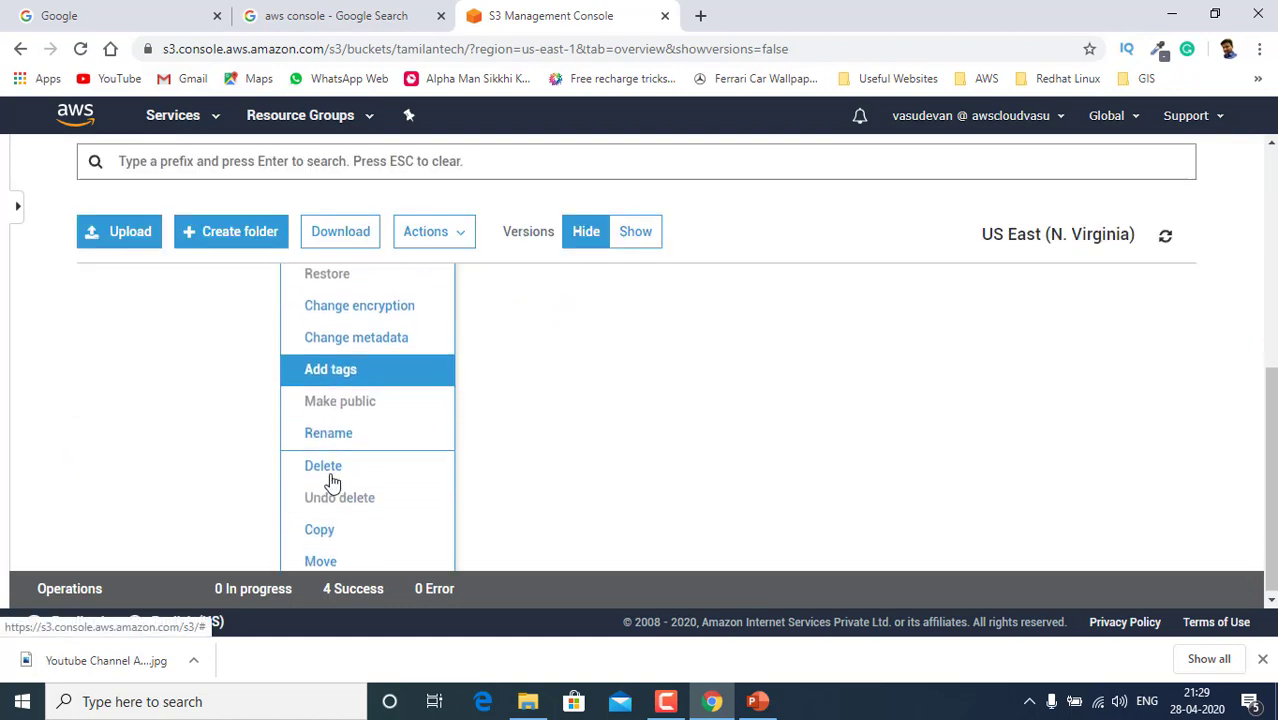
{"action": "left_click", "coordinate": [340, 470]}
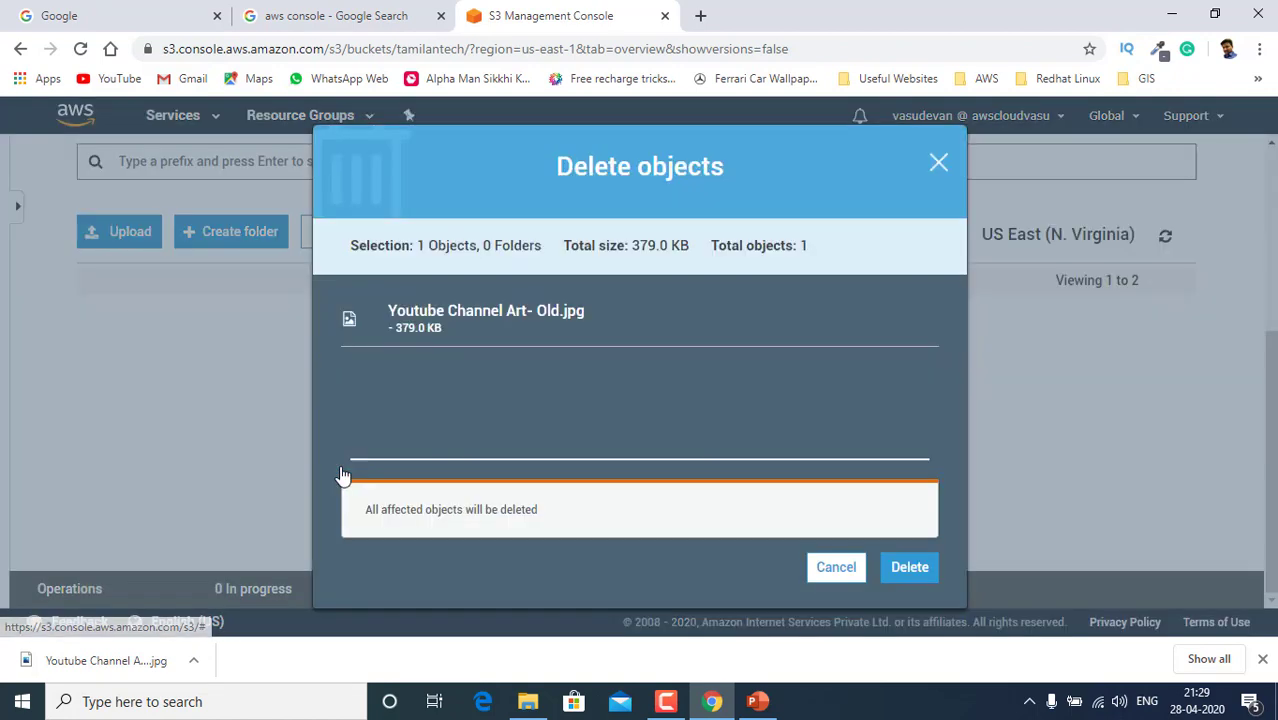
{"action": "left_click", "coordinate": [910, 568]}
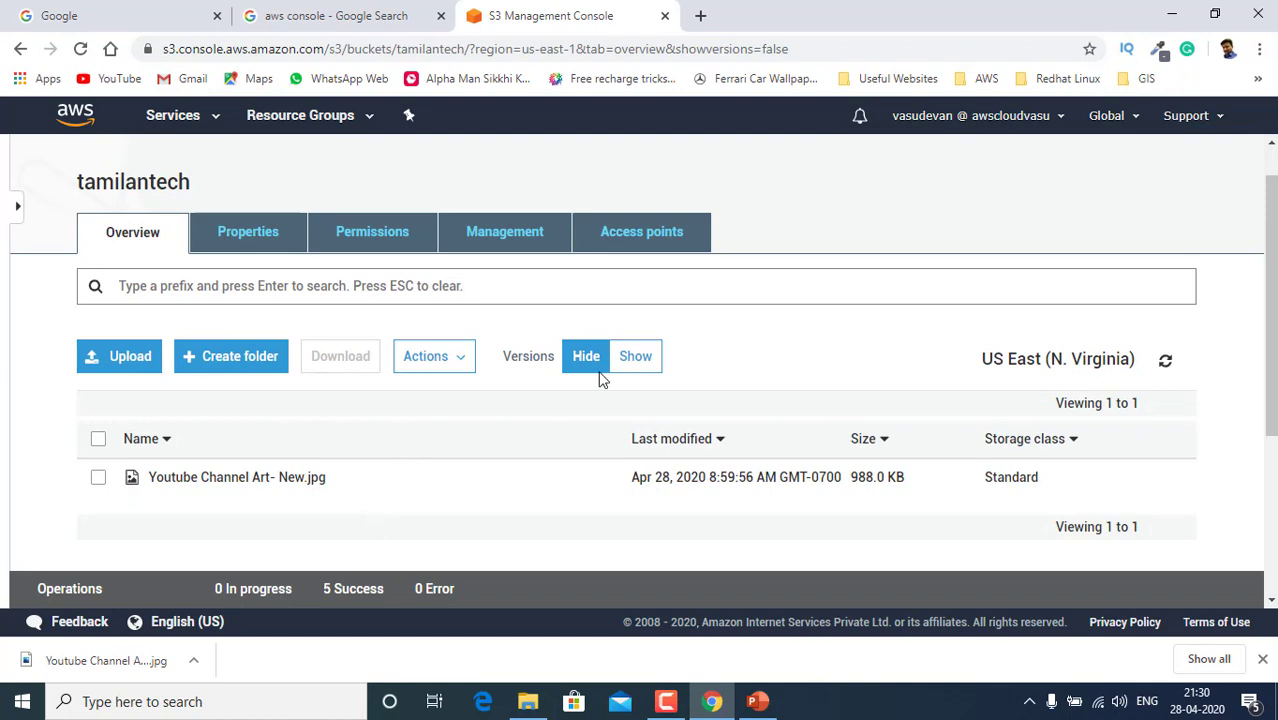
- Show the object versions again and examine the entries kept for the deleted Youtube Channel Art- Old.jpg
{"action": "left_click", "coordinate": [636, 356]}
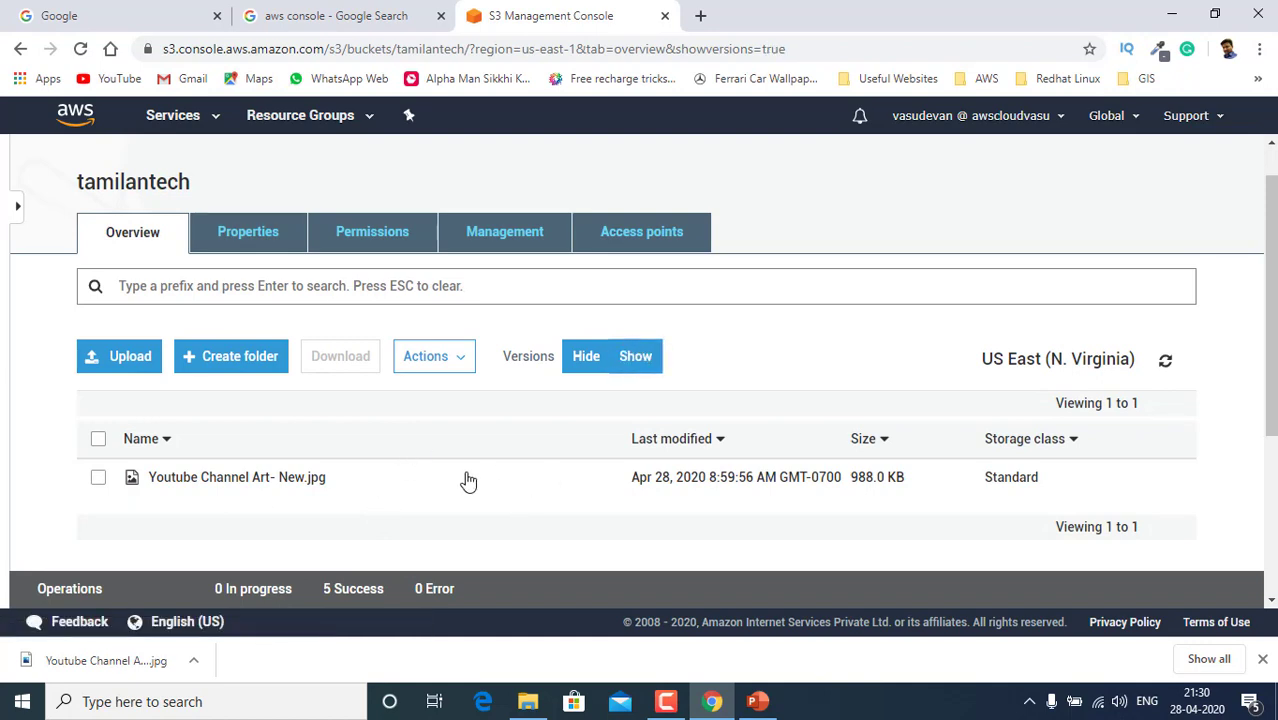
{"action": "scroll", "coordinate": [442, 462], "scroll_direction": "down", "scroll_amount": 5}
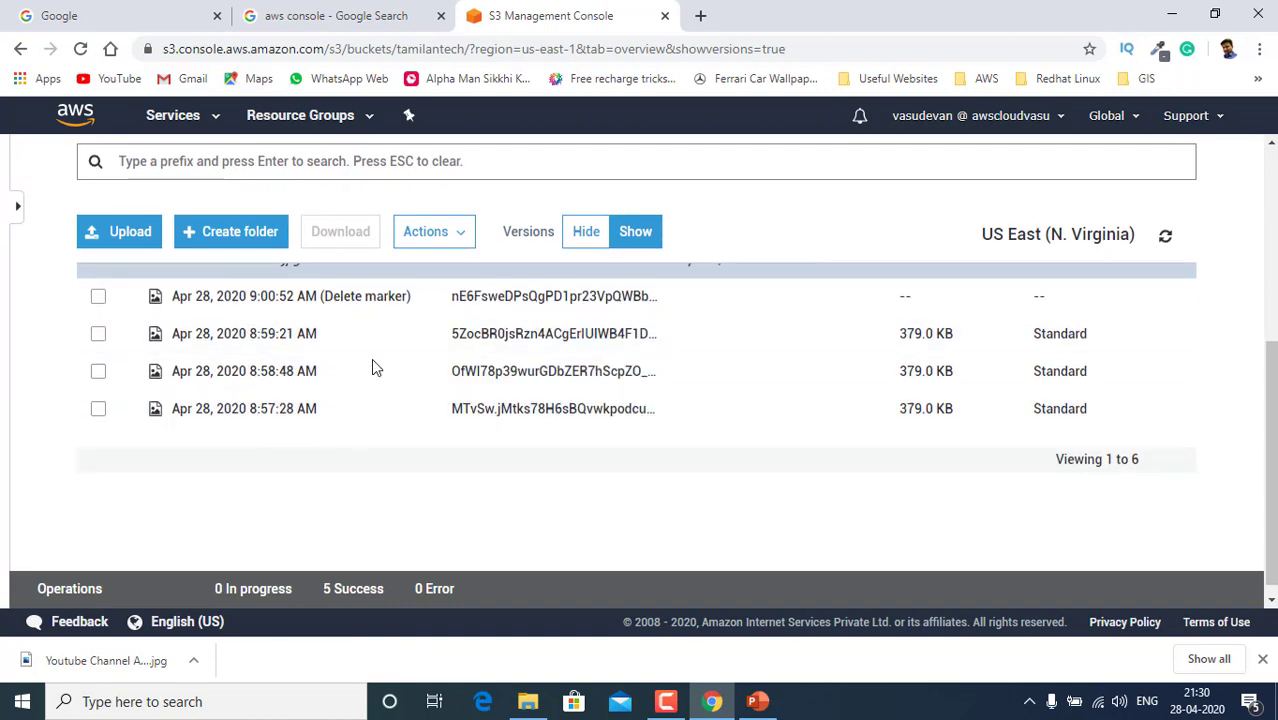
{"action": "scroll", "coordinate": [385, 422], "scroll_direction": "up", "scroll_amount": 1}
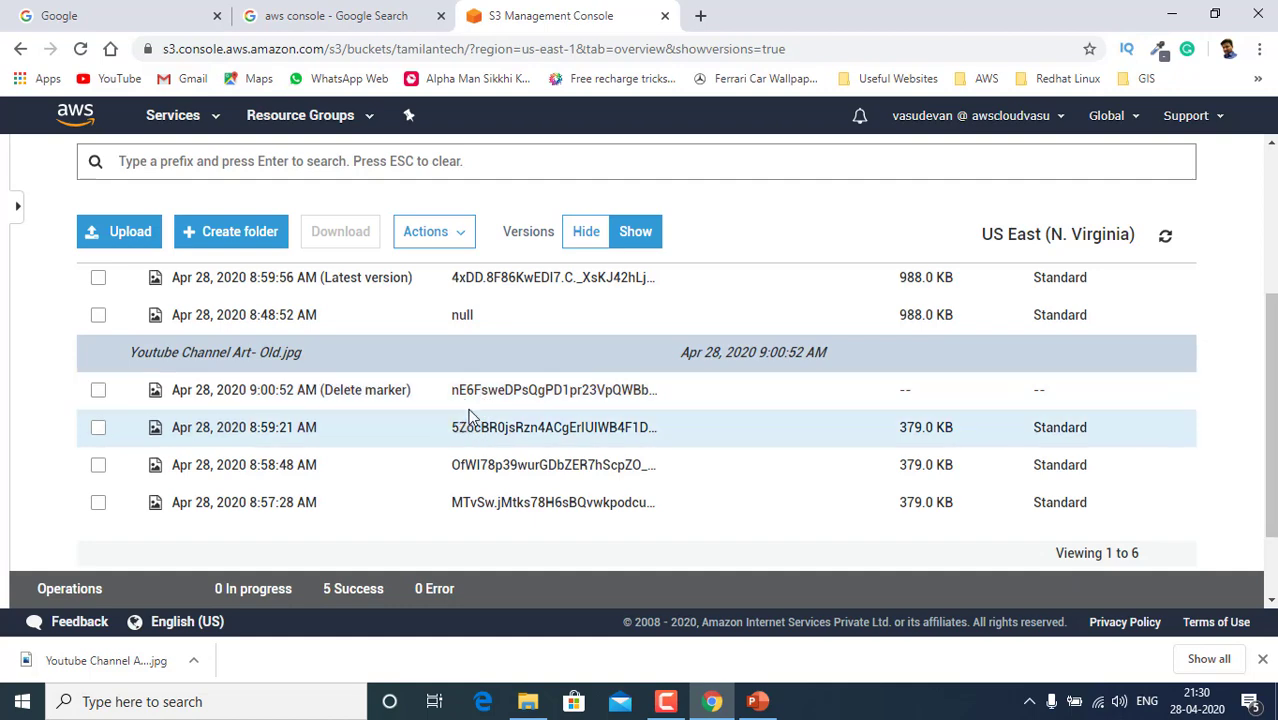
- Download the Apr 28, 2020 8:59:21 AM version of Youtube Channel Art- Old.jpg and close its details
{"action": "left_click", "coordinate": [99, 428]}
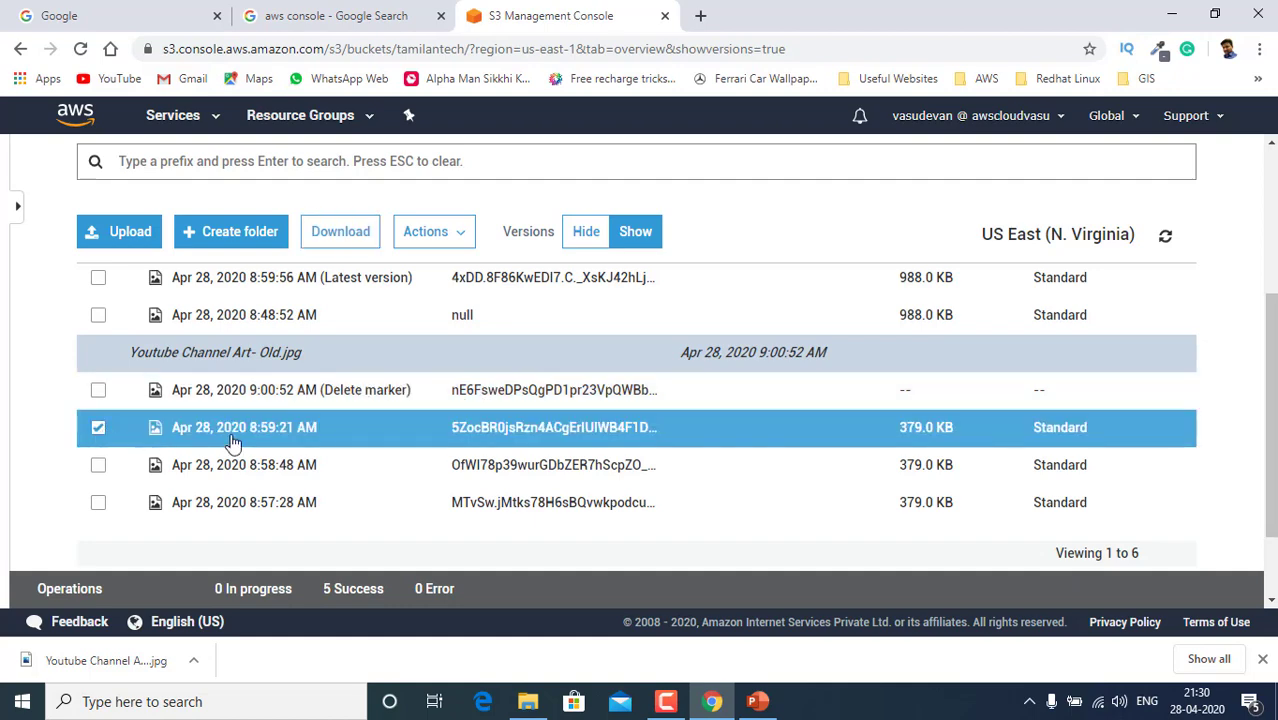
{"action": "right_click", "coordinate": [421, 440]}
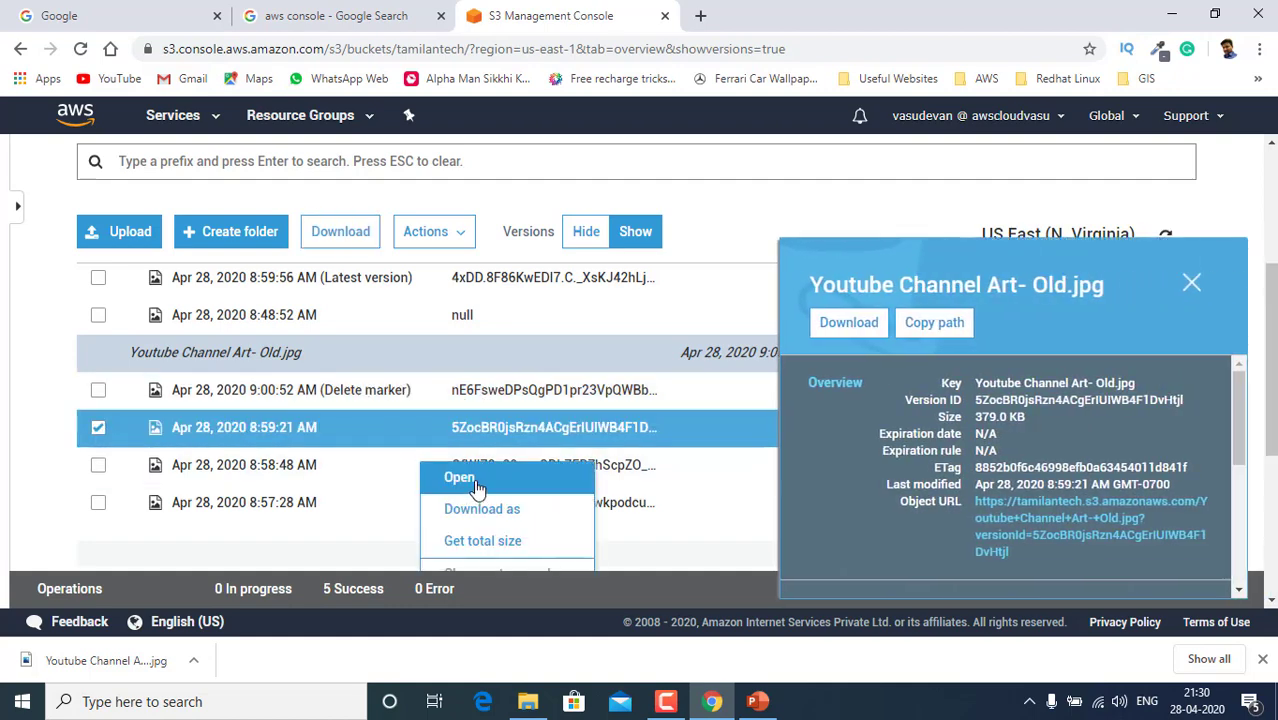
{"action": "scroll", "coordinate": [522, 371], "scroll_direction": "down", "scroll_amount": 3}
{"action": "scroll", "coordinate": [652, 365], "scroll_direction": "up", "scroll_amount": 5}
{"action": "scroll", "coordinate": [652, 365], "scroll_direction": "up", "scroll_amount": 1}
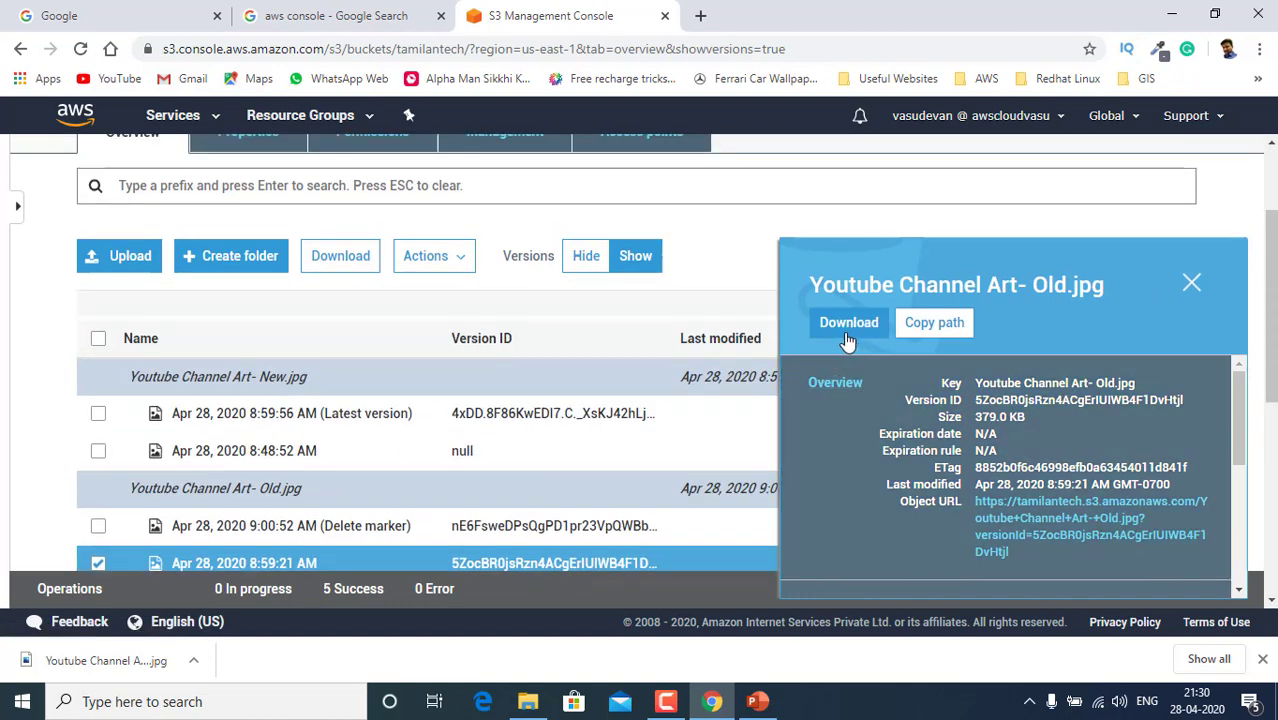
{"action": "left_click", "coordinate": [846, 334]}
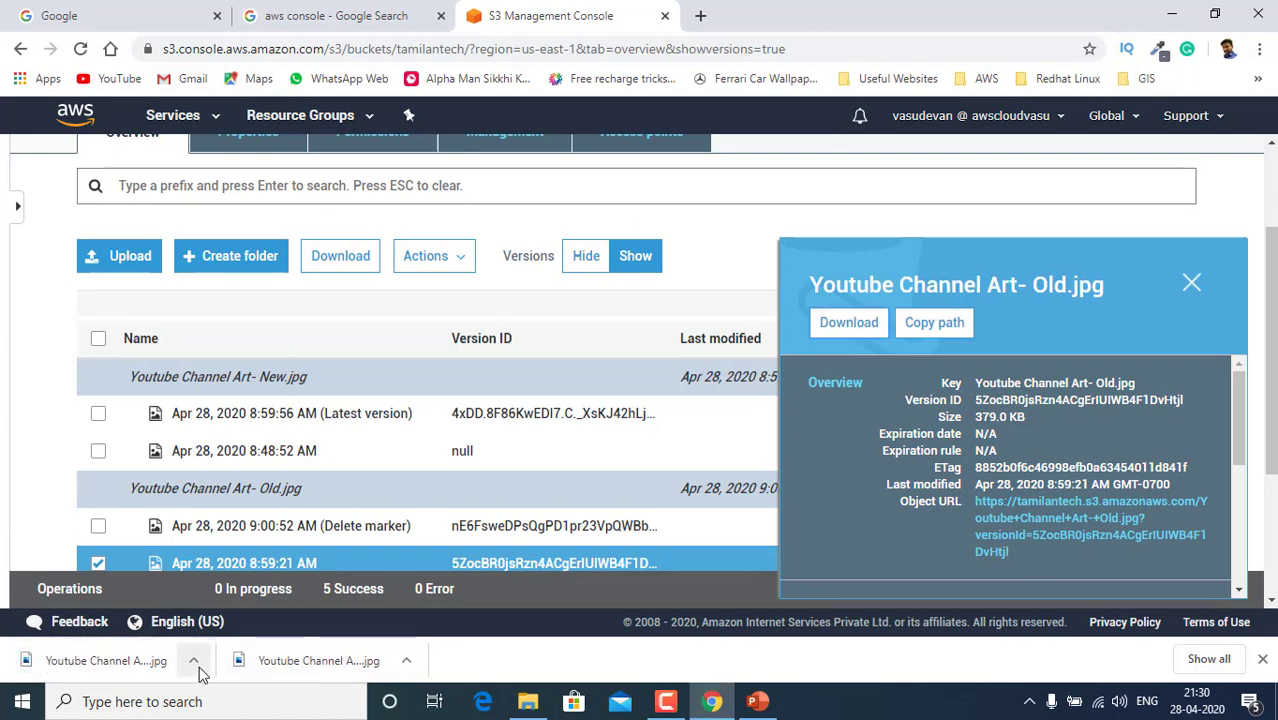
{"action": "left_click", "coordinate": [1191, 284]}
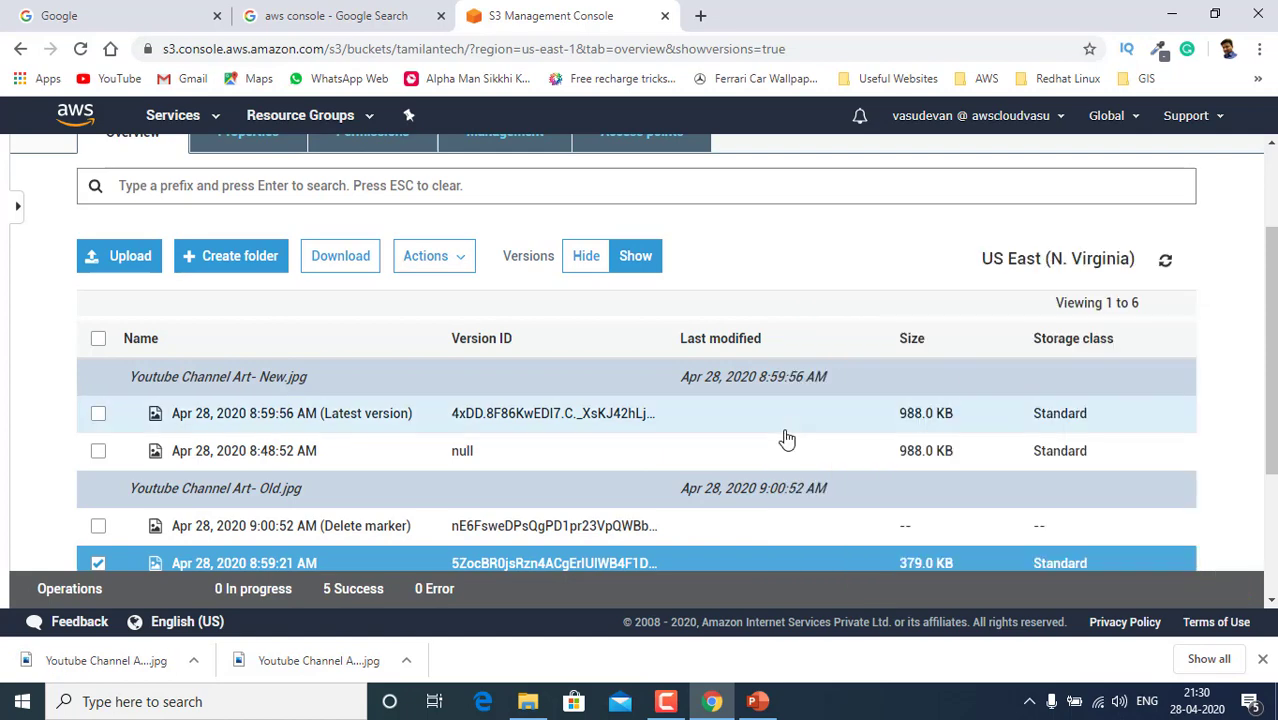
- Check the bucket's object list with versions hidden, and switch to the AWS S3 Encryption slide in PowerPoint
{"action": "scroll", "coordinate": [596, 444], "scroll_direction": "down", "scroll_amount": 1}
{"action": "scroll", "coordinate": [596, 444], "scroll_direction": "down", "scroll_amount": 2}
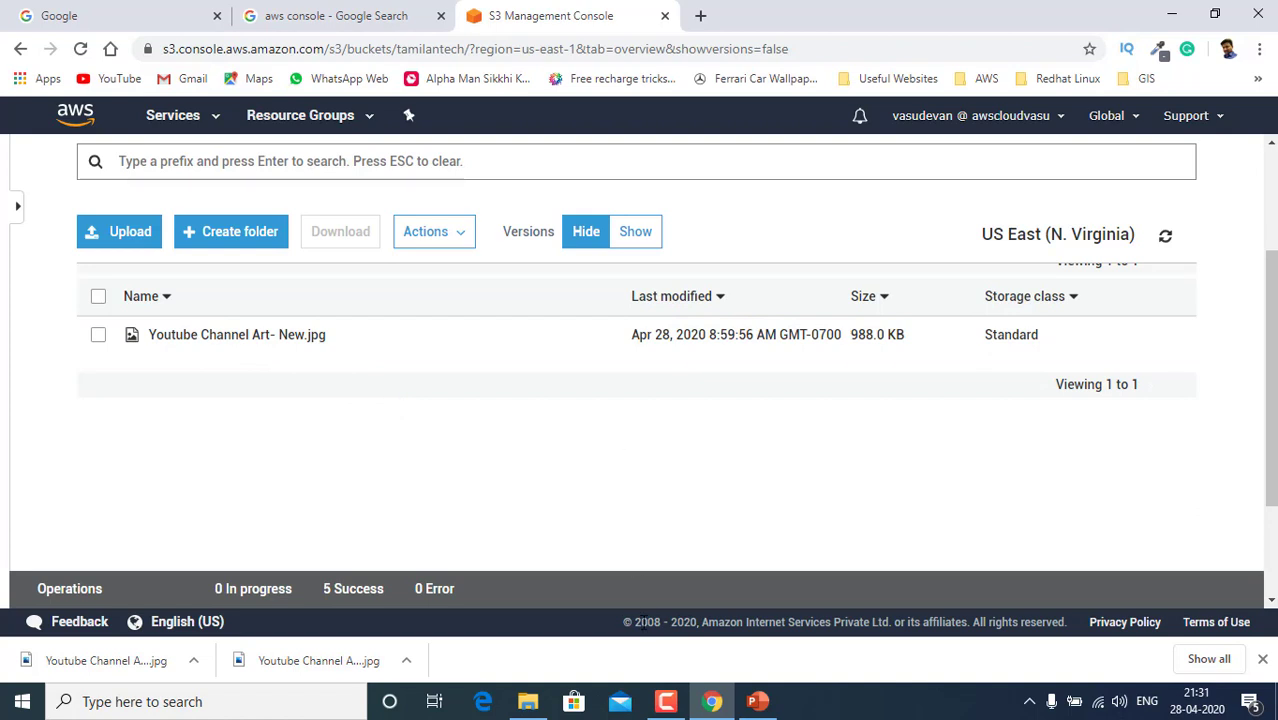
{"action": "left_click", "coordinate": [757, 702]}
{"action": "left_click", "coordinate": [125, 408]}
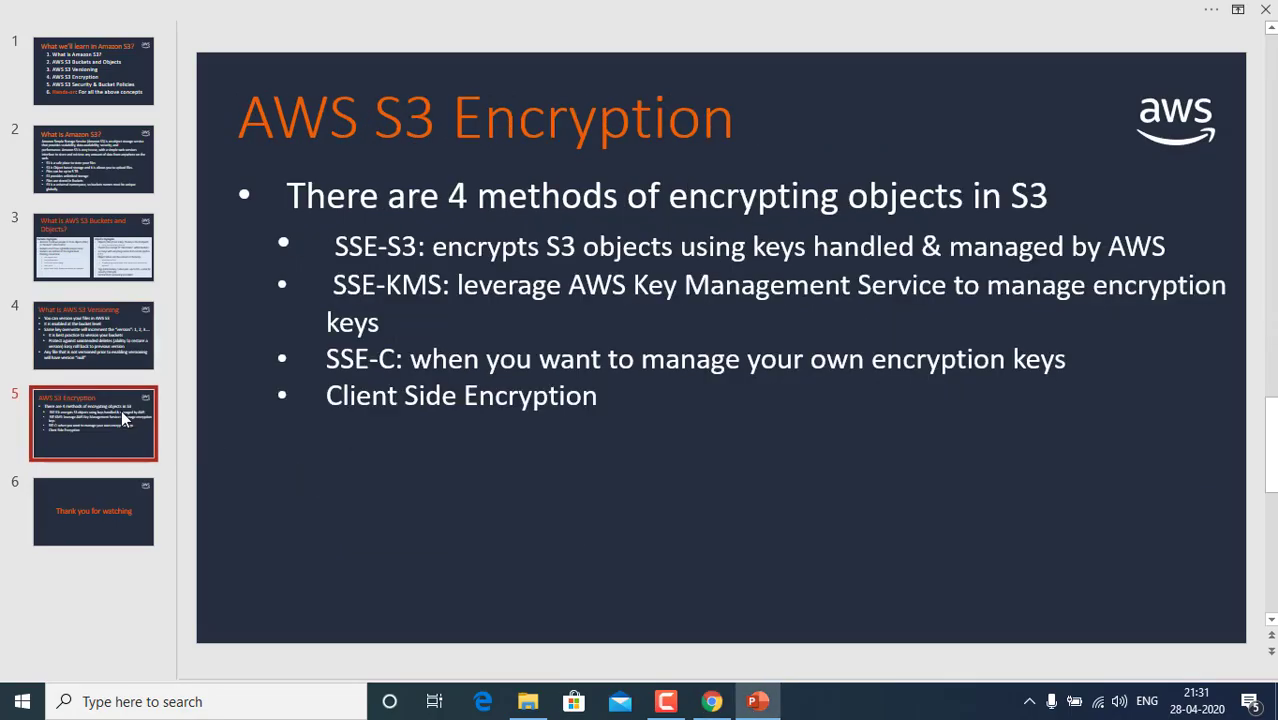
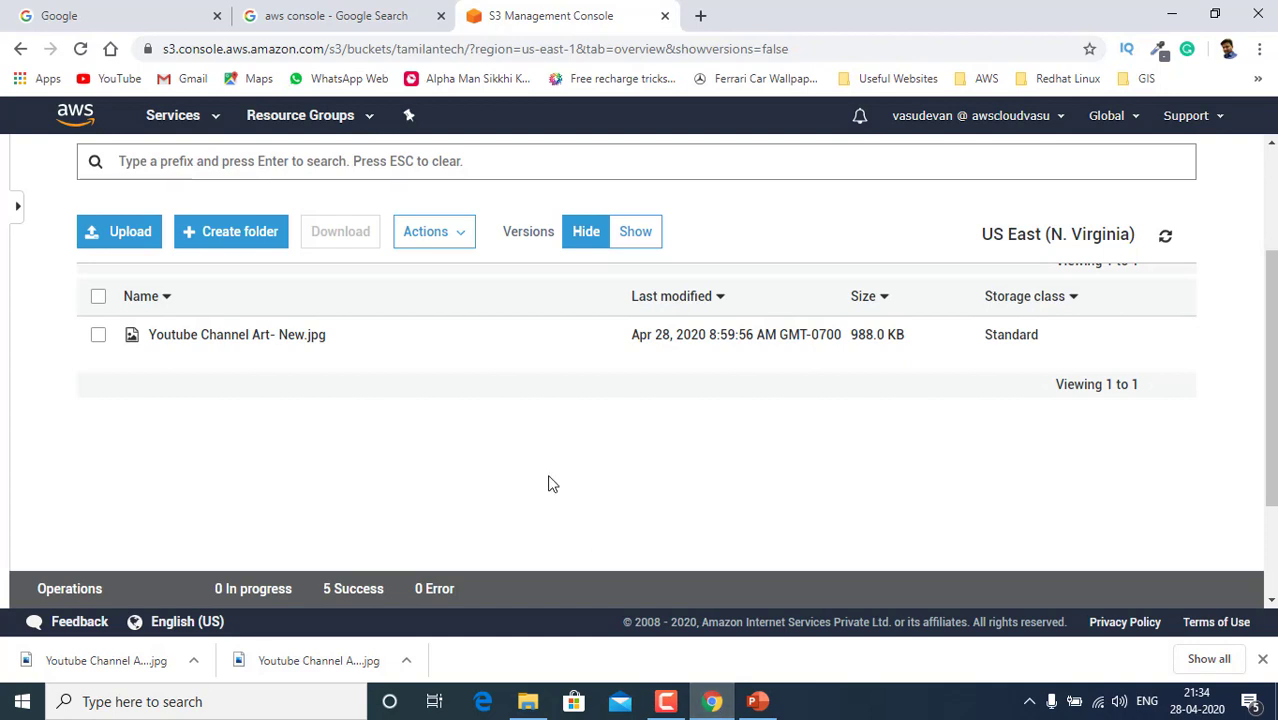
- Start an upload of Youtube Channel Art- Old.jpg to the bucket, keep the default permissions, and proceed to its encryption properties
{"action": "left_click", "coordinate": [118, 231]}
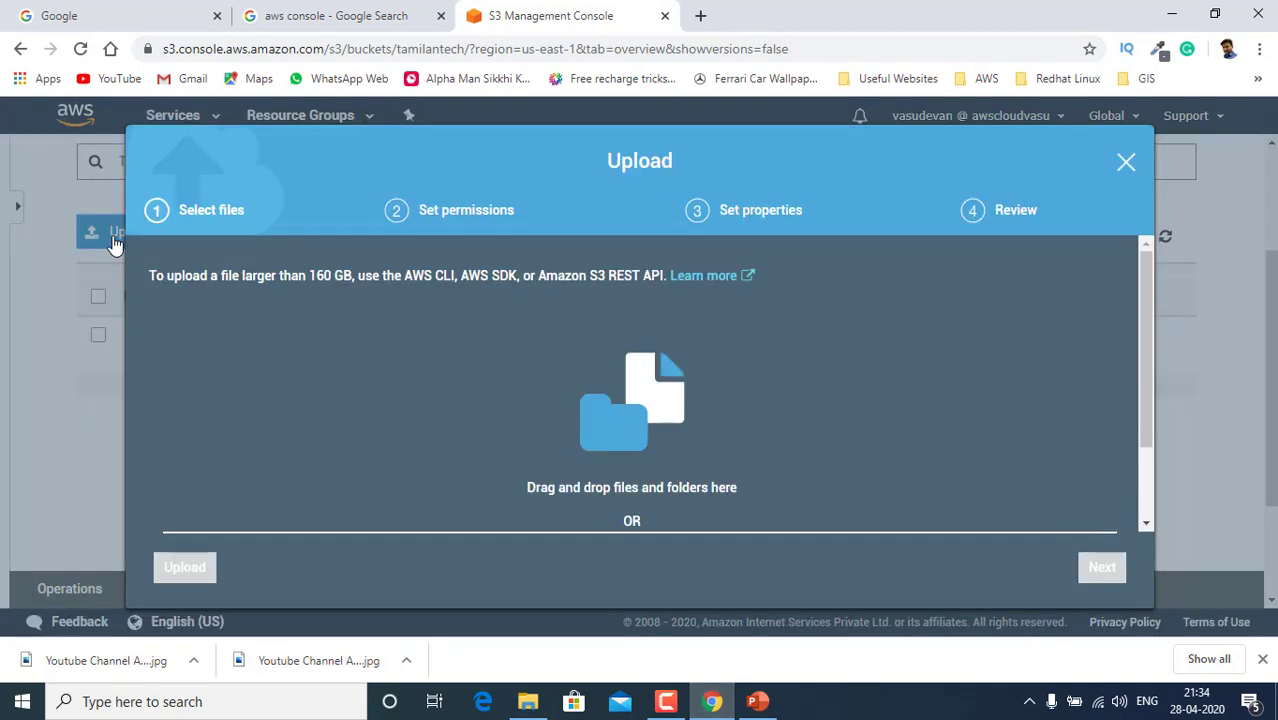
{"action": "scroll", "coordinate": [547, 495], "scroll_direction": "down", "scroll_amount": 2}
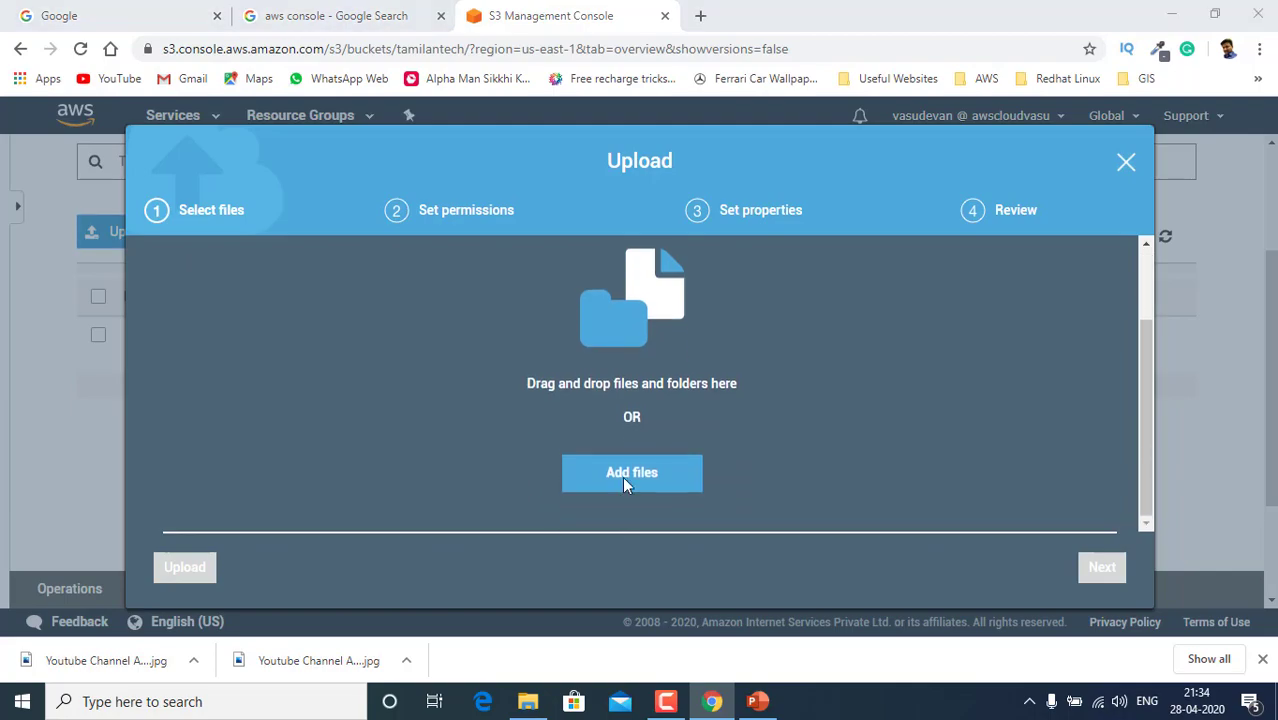
{"action": "left_click", "coordinate": [622, 476]}
{"action": "left_click", "coordinate": [1107, 658]}
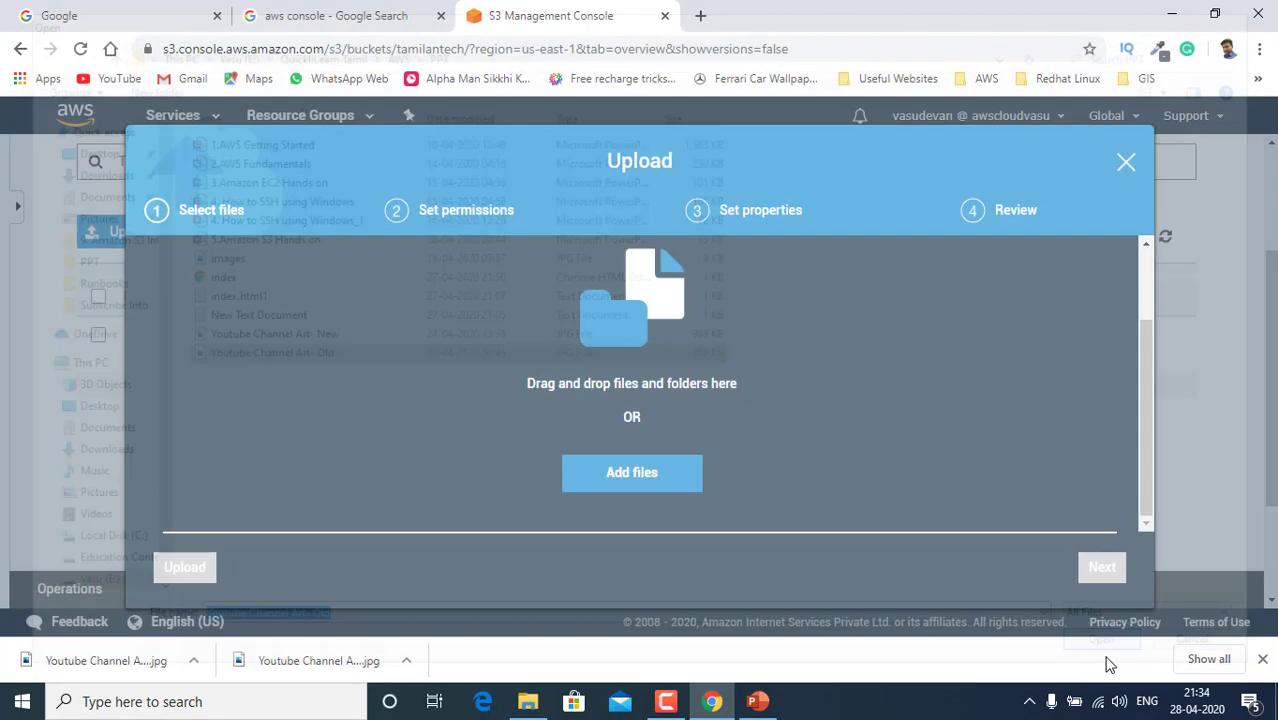
{"action": "left_click", "coordinate": [1104, 586]}
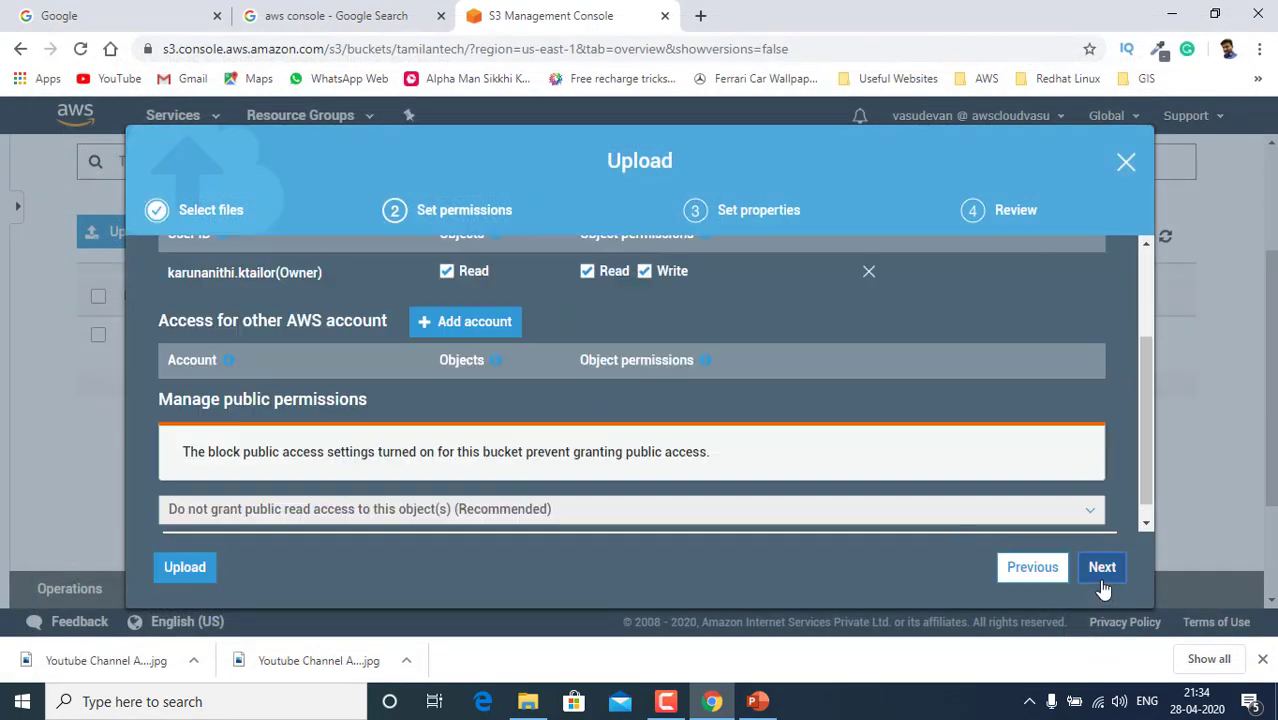
{"action": "left_click", "coordinate": [1105, 583]}
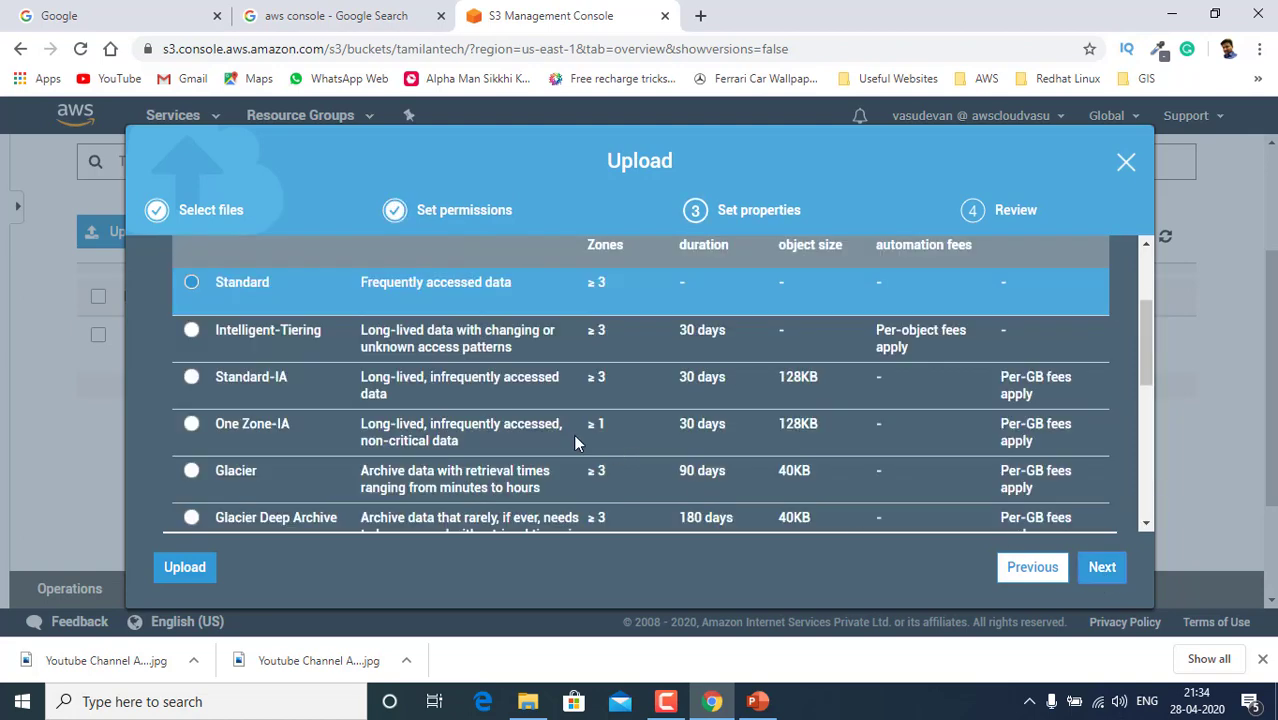
{"action": "scroll", "coordinate": [573, 434], "scroll_direction": "down", "scroll_amount": 6}
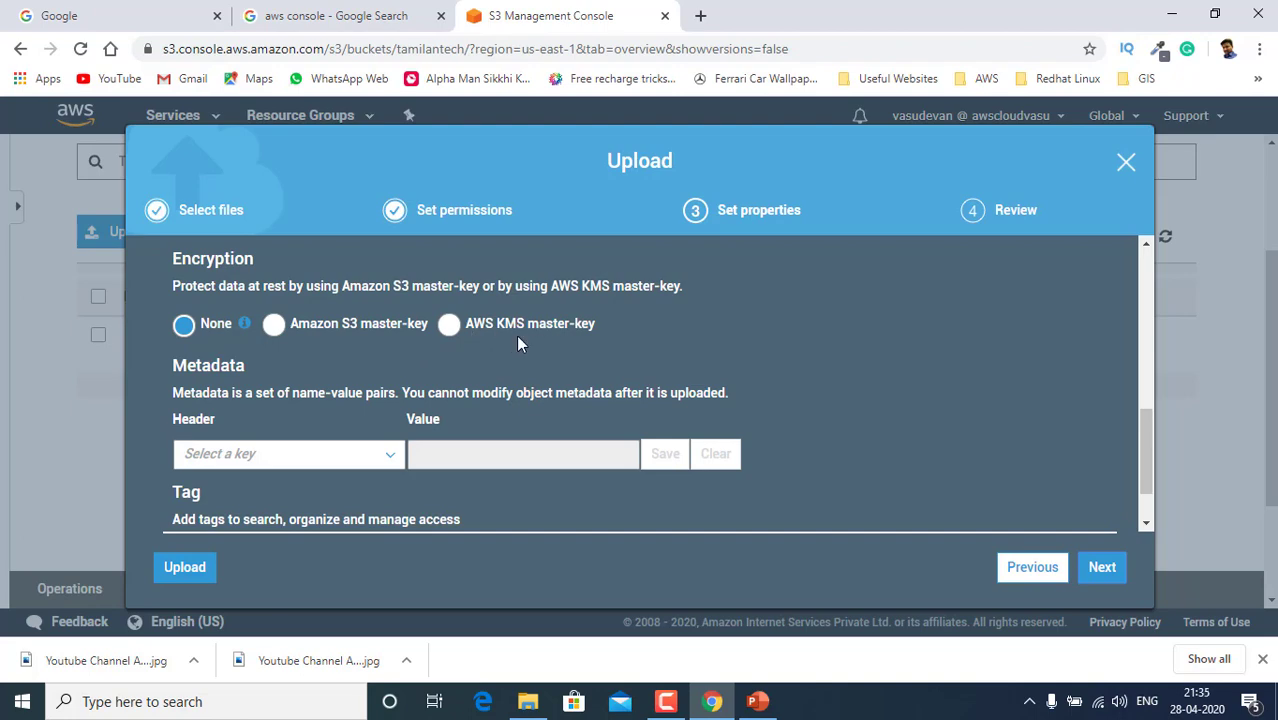
- Try the AWS KMS master-key encryption with the aws/s3 key and look over the available key choices
{"action": "left_click", "coordinate": [275, 326]}
{"action": "left_click", "coordinate": [448, 326]}
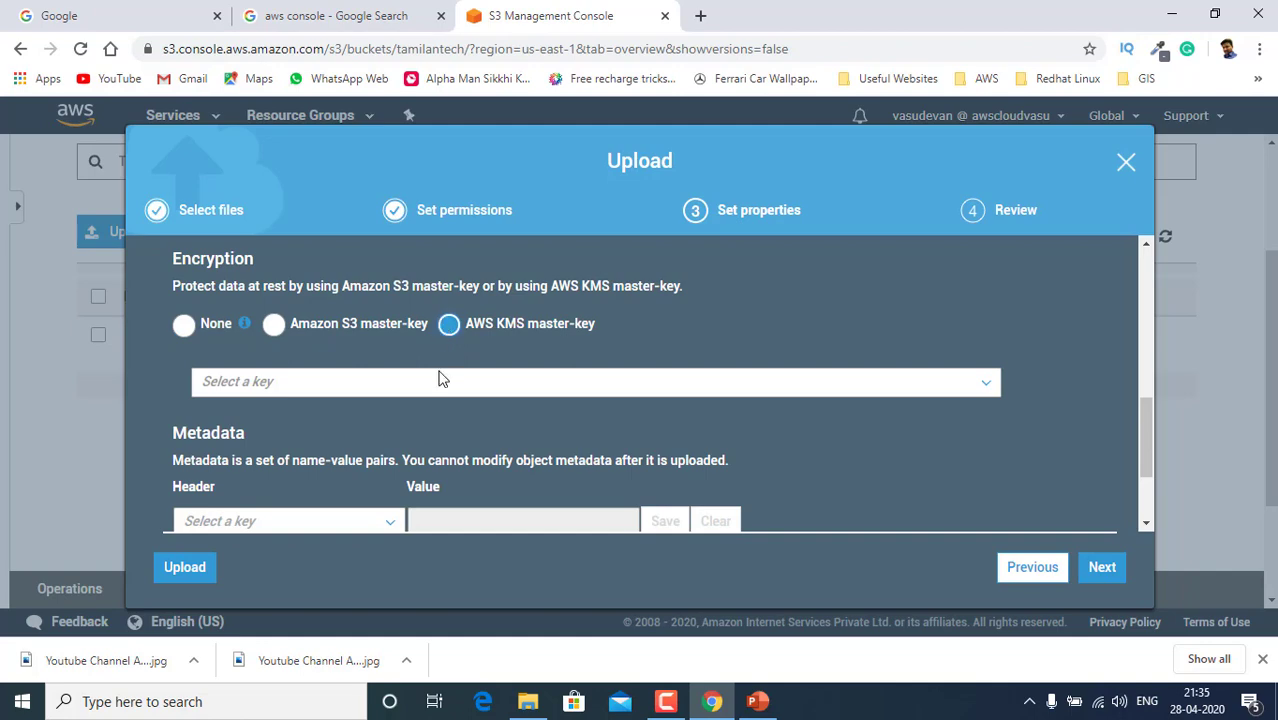
{"action": "left_click", "coordinate": [443, 378]}
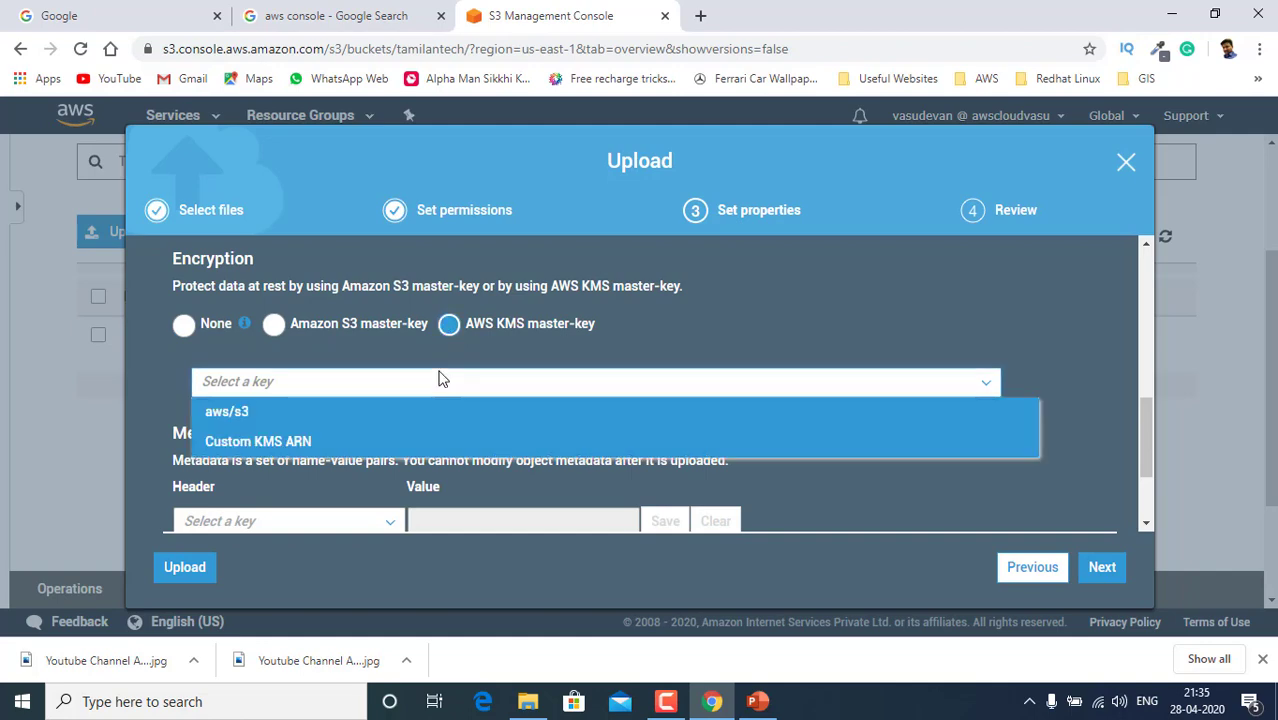
{"action": "left_click", "coordinate": [257, 414]}
{"action": "left_click", "coordinate": [522, 390]}
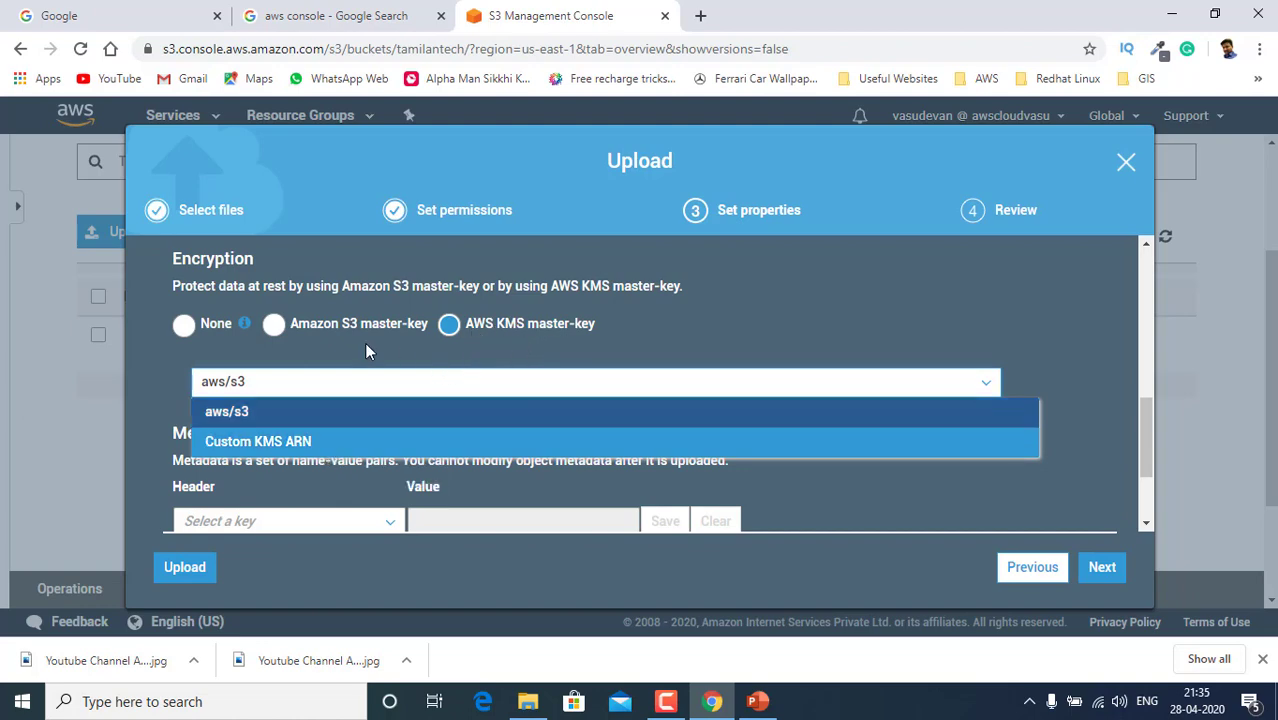
- Set the upload's encryption to Amazon S3 master-key, review the summary, and upload the image
{"action": "left_click", "coordinate": [277, 326]}
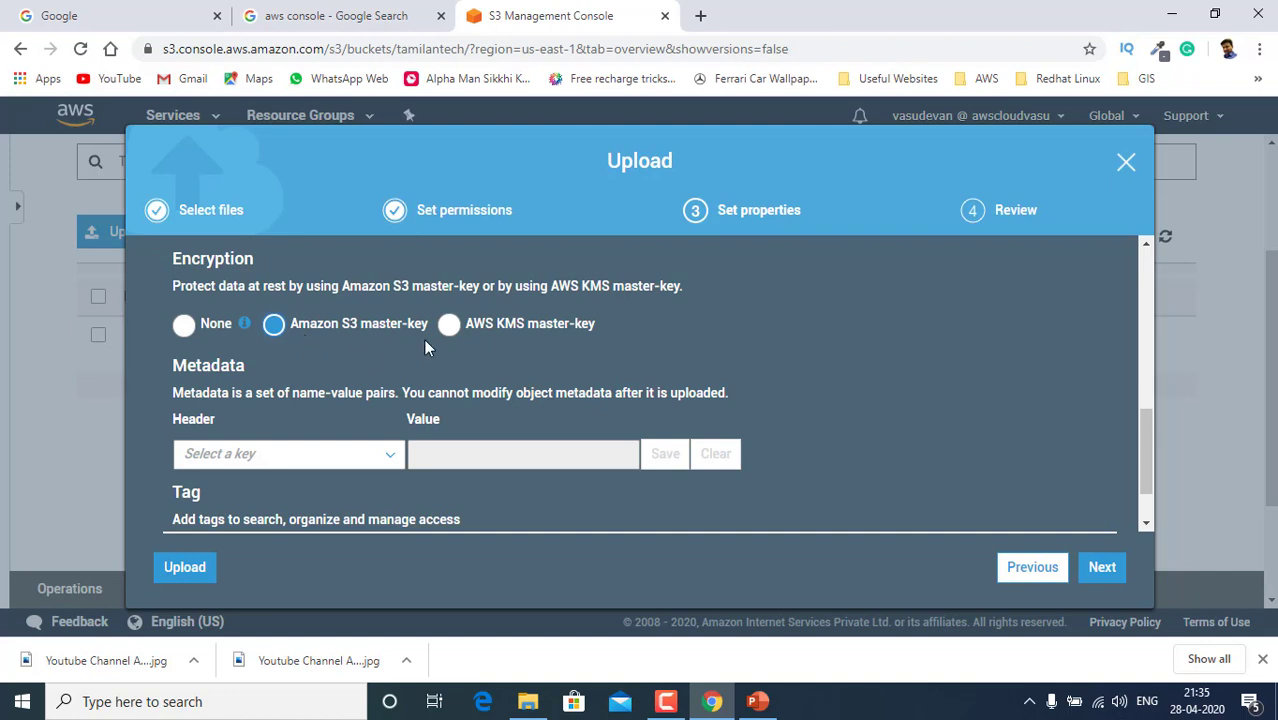
{"action": "scroll", "coordinate": [449, 342], "scroll_direction": "down", "scroll_amount": 1}
{"action": "left_click", "coordinate": [1100, 567]}
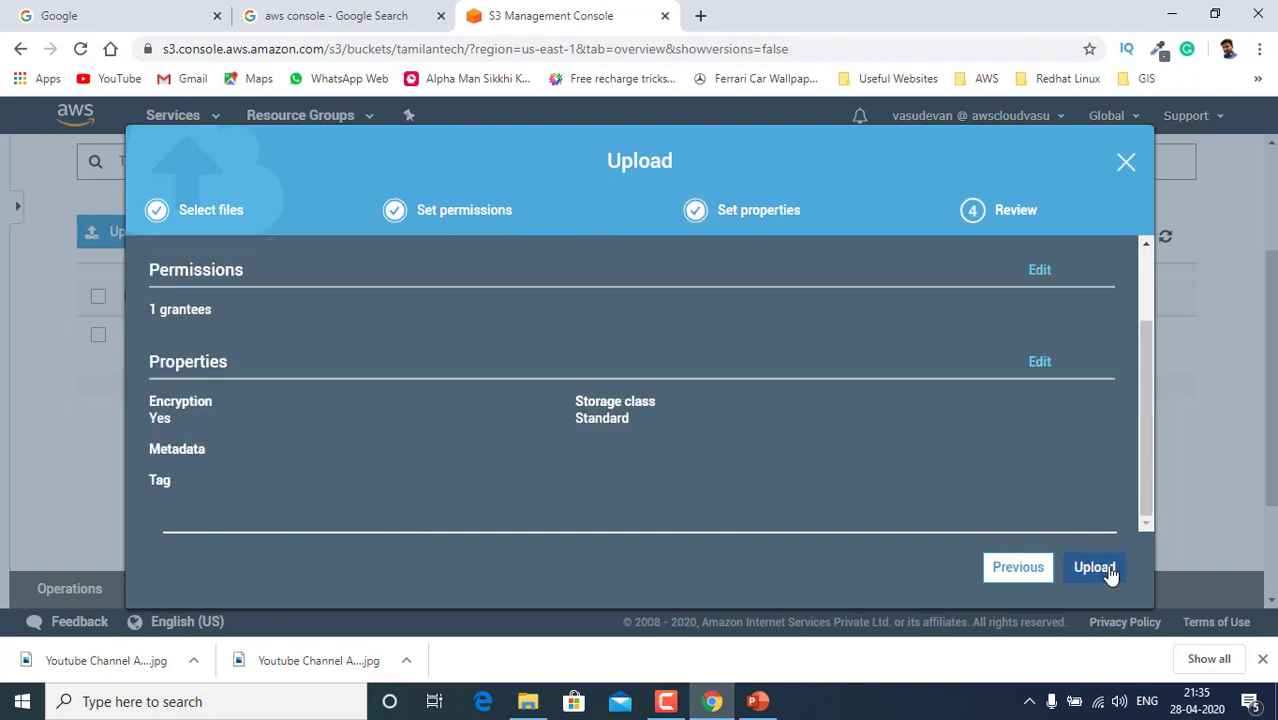
{"action": "scroll", "coordinate": [233, 363], "scroll_direction": "up", "scroll_amount": 2}
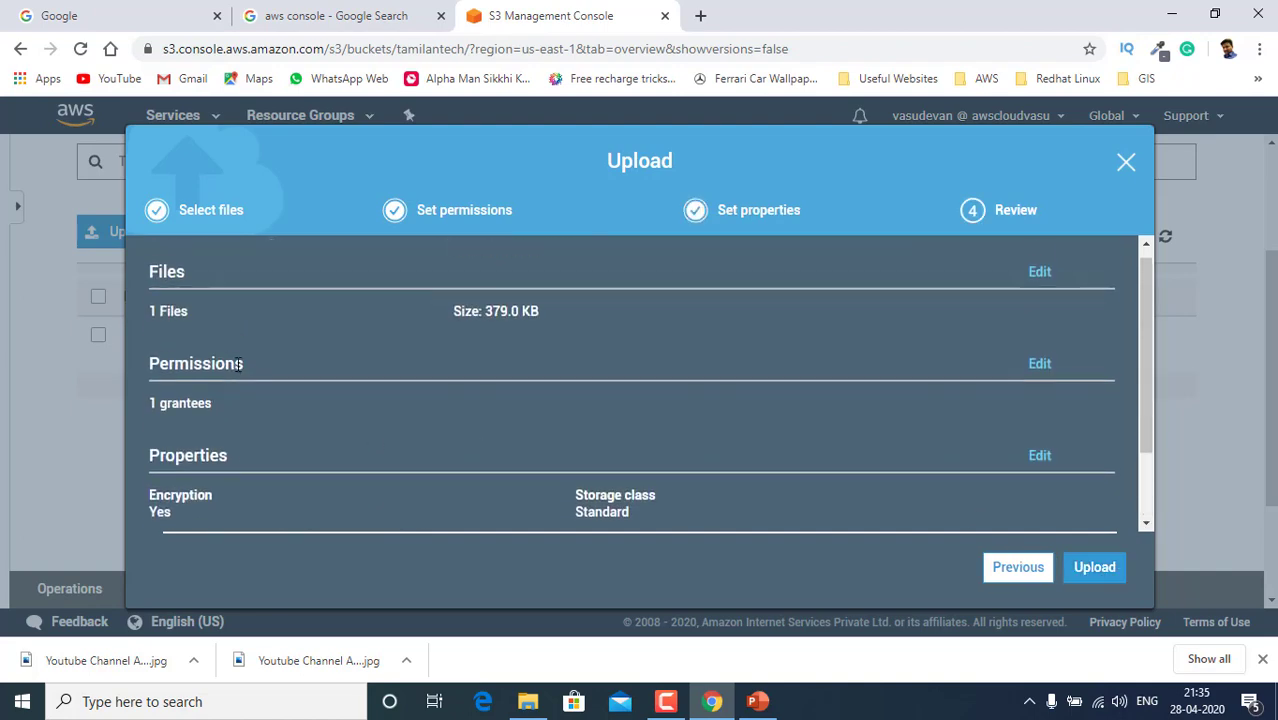
{"action": "scroll", "coordinate": [220, 360], "scroll_direction": "down", "scroll_amount": 2}
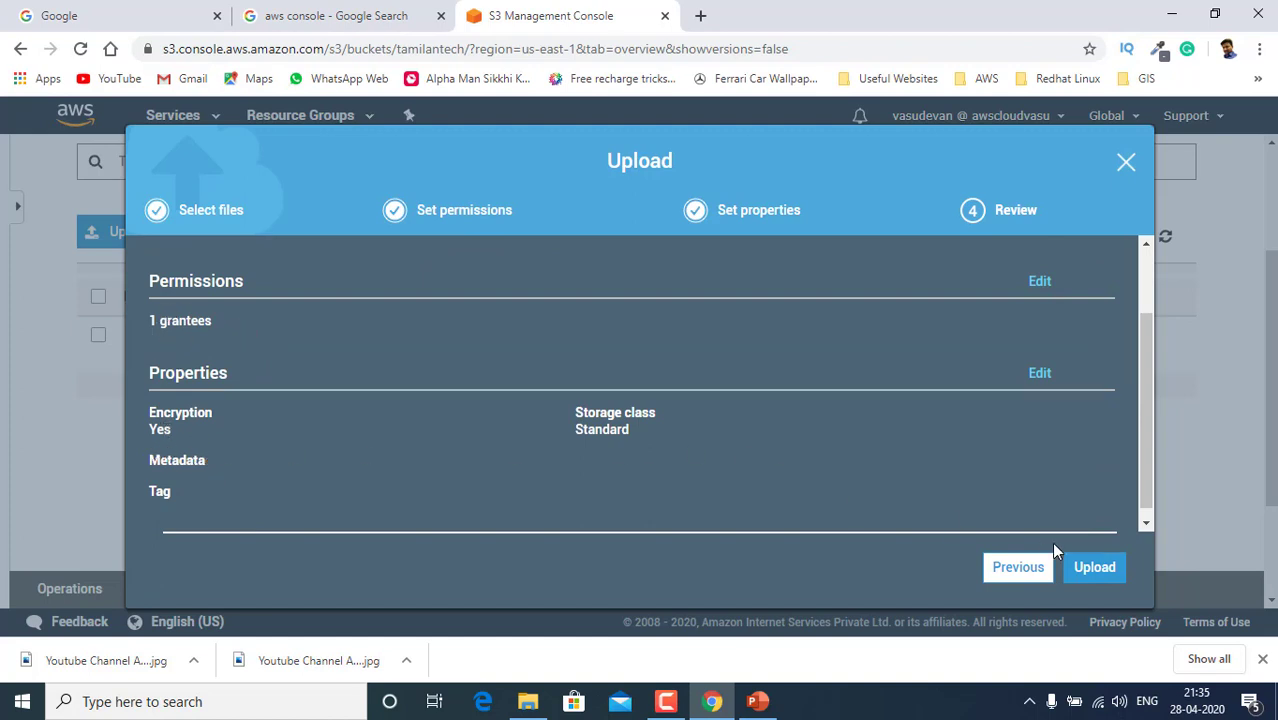
{"action": "left_click", "coordinate": [1093, 570]}
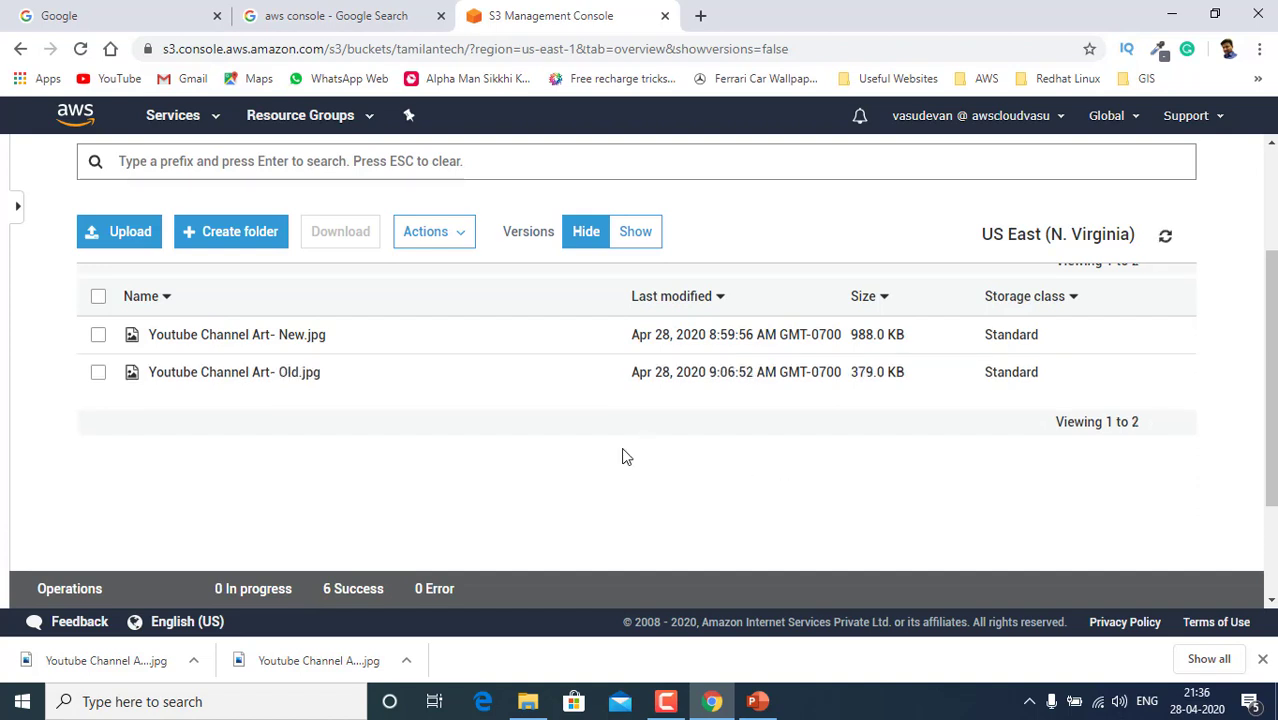
- Examine the encryption property in the details of the uploaded Youtube Channel Art- Old.jpg, and close the details
{"action": "left_click", "coordinate": [97, 374]}
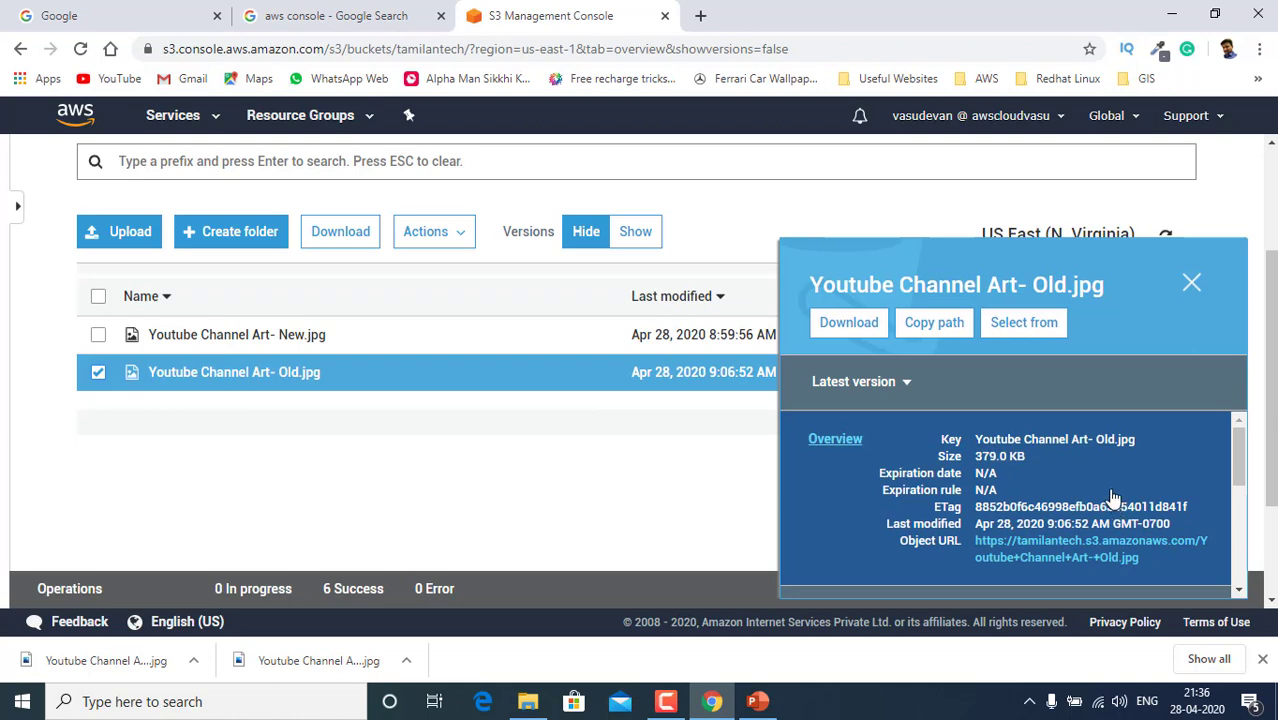
{"action": "scroll", "coordinate": [1113, 494], "scroll_direction": "down", "scroll_amount": 3}
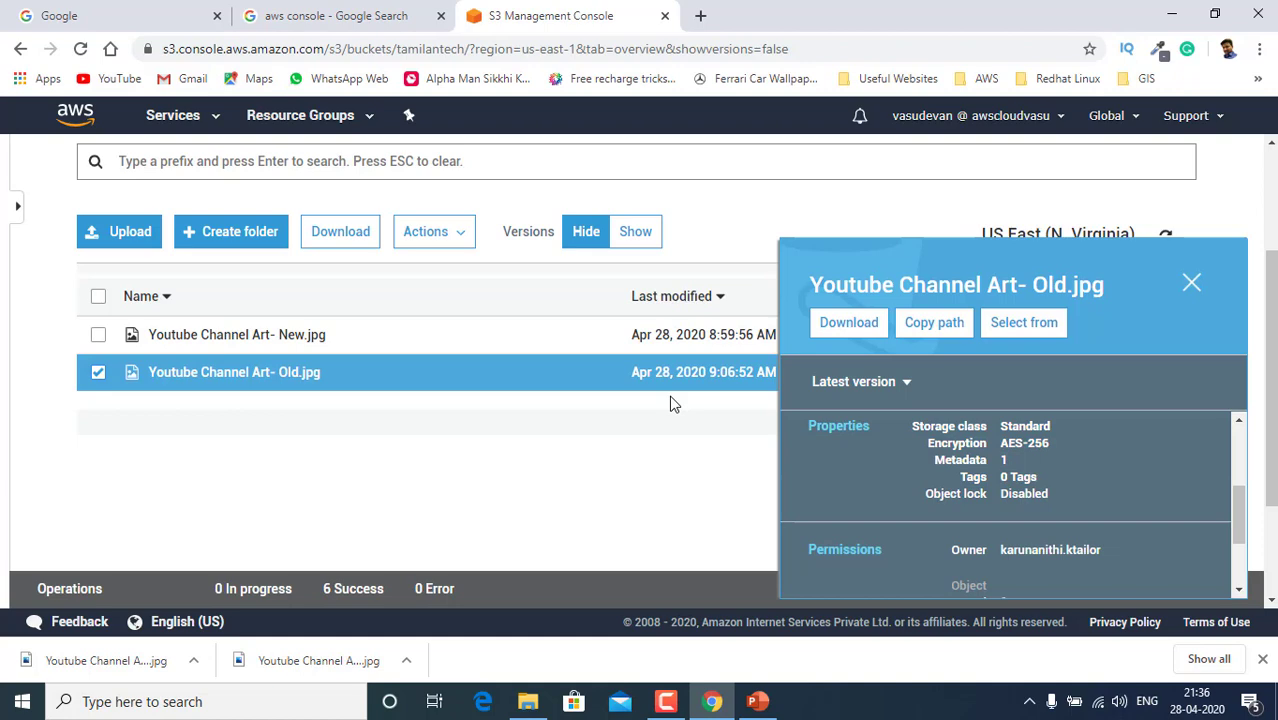
{"action": "left_click", "coordinate": [1192, 287]}
- Set the tamilantech bucket's default encryption to AES-256 and save it
{"action": "scroll", "coordinate": [424, 392], "scroll_direction": "up", "scroll_amount": 2}
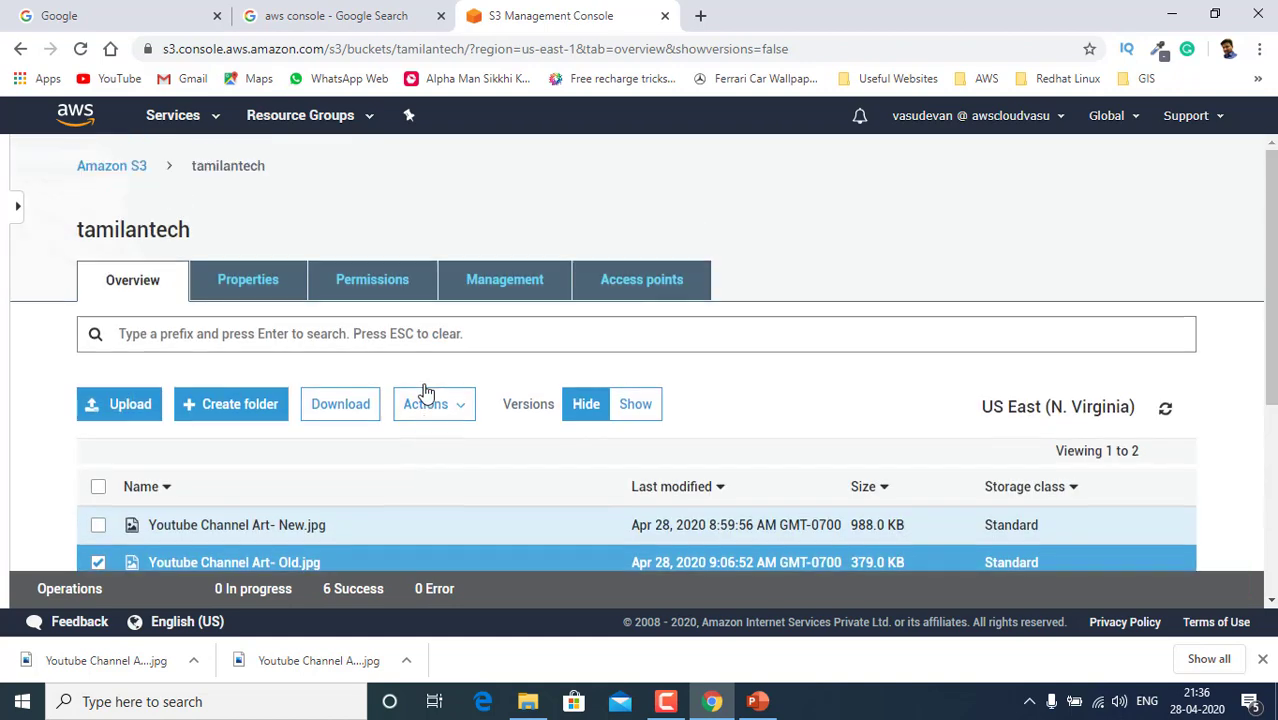
{"action": "left_click", "coordinate": [248, 280]}
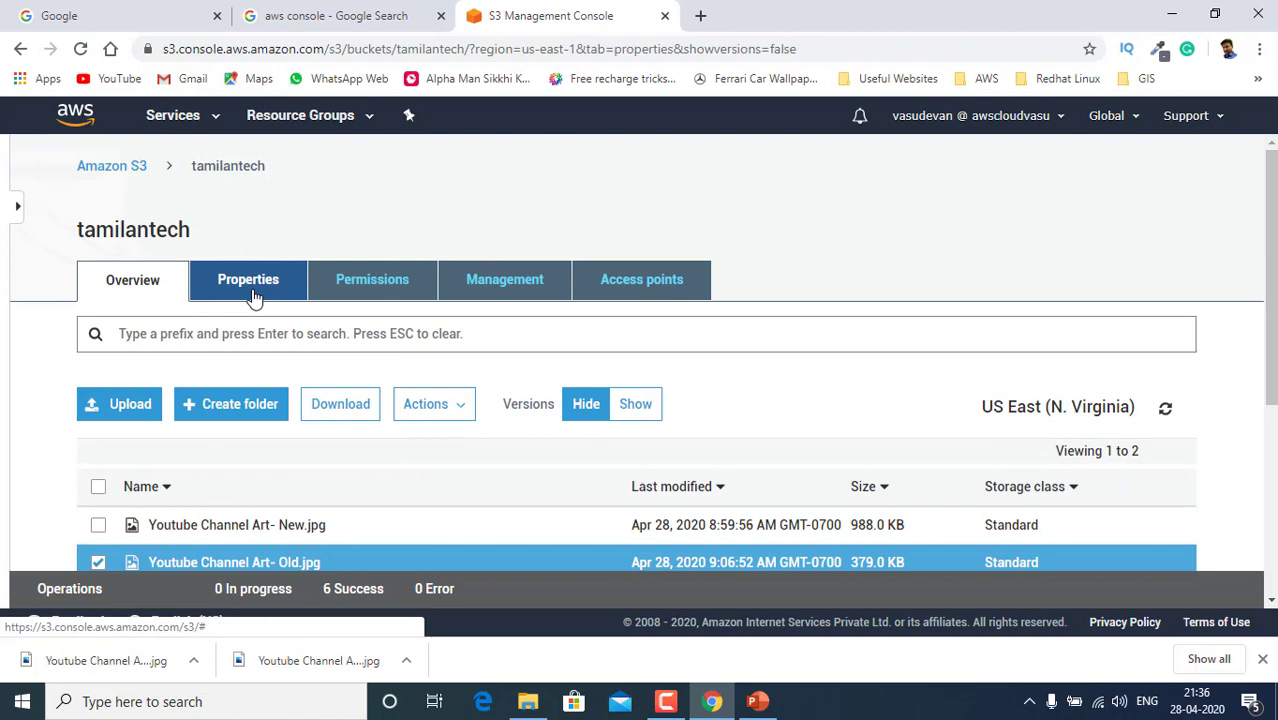
{"action": "scroll", "coordinate": [373, 286], "scroll_direction": "down", "scroll_amount": 4}
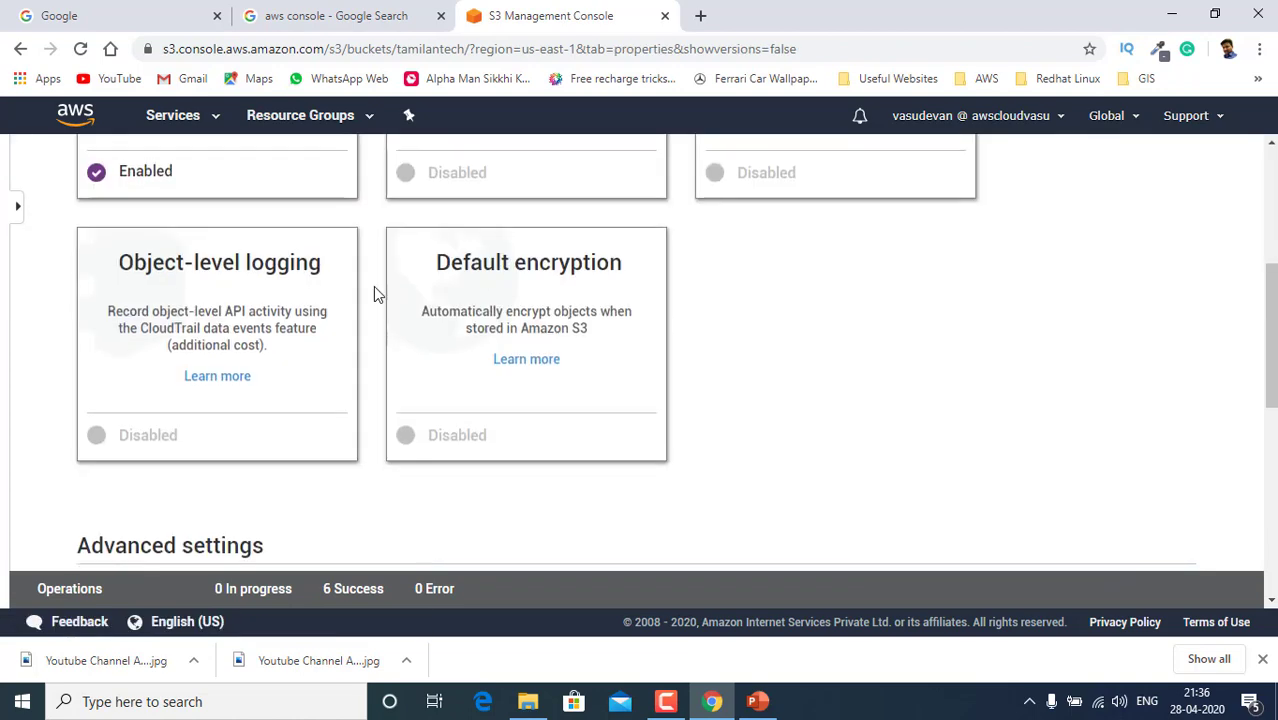
{"action": "left_click", "coordinate": [513, 277]}
{"action": "scroll", "coordinate": [556, 365], "scroll_direction": "down", "scroll_amount": 2}
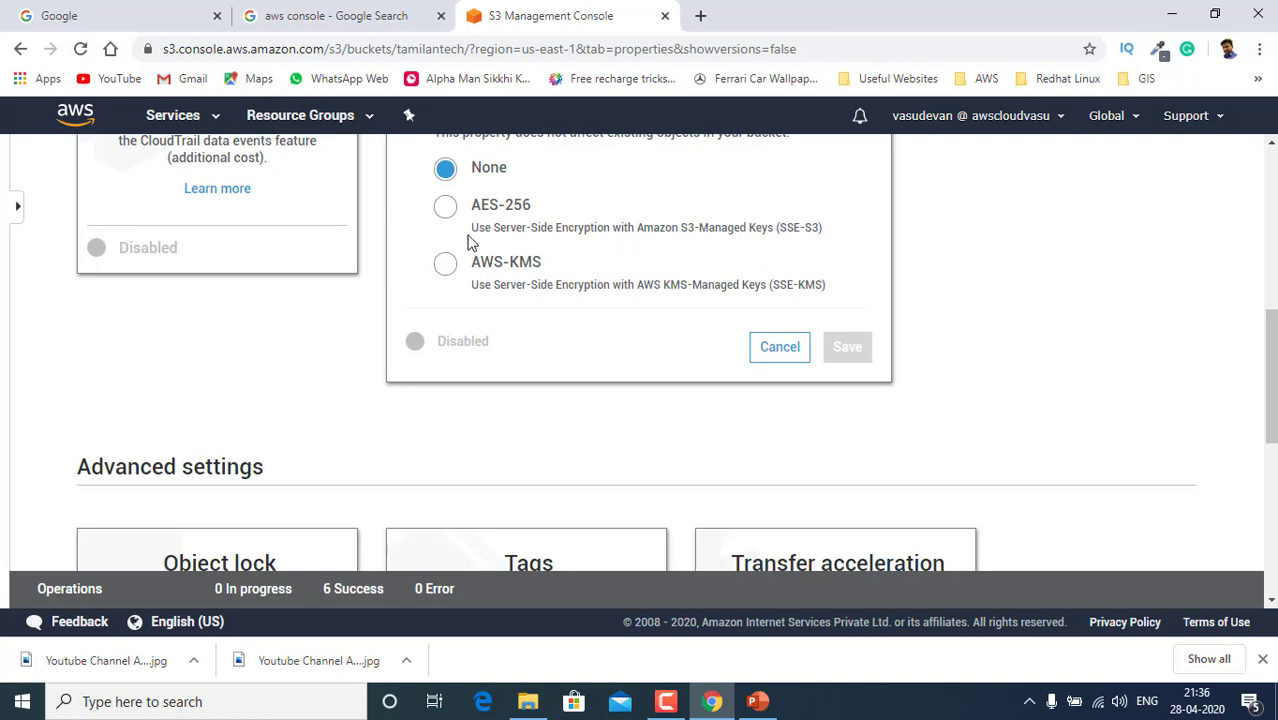
{"action": "left_click", "coordinate": [447, 208]}
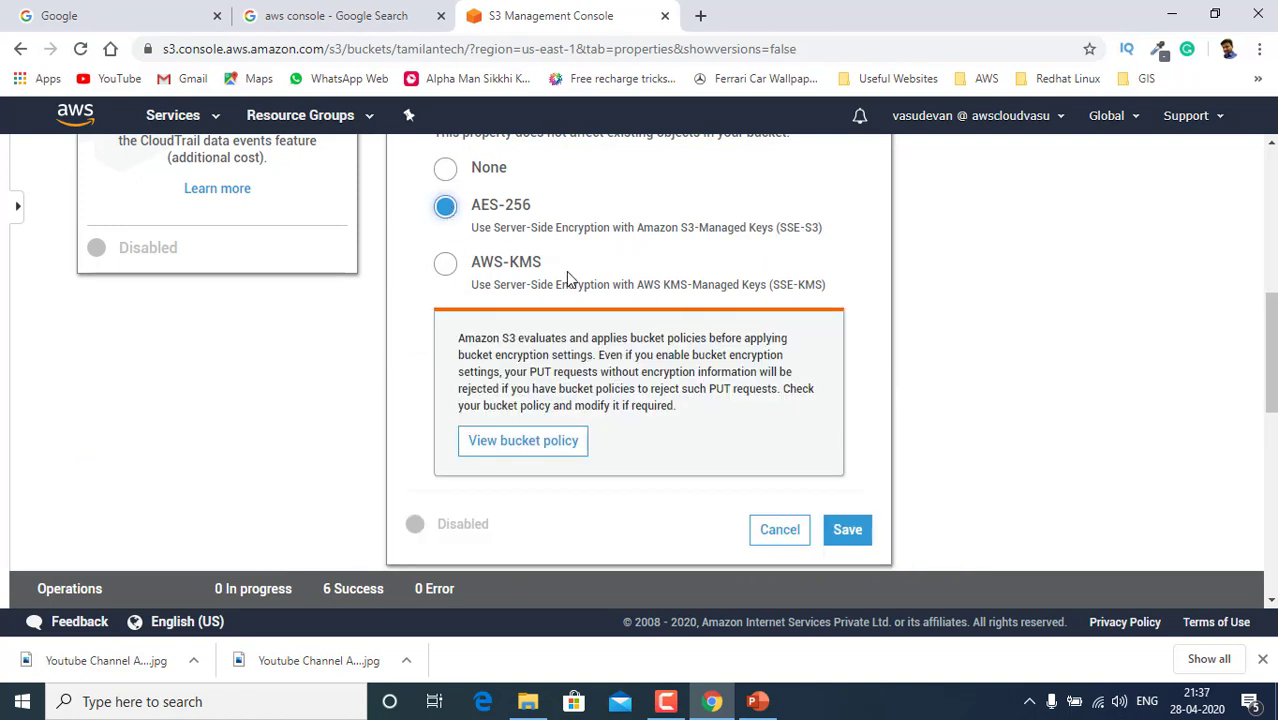
{"action": "scroll", "coordinate": [566, 277], "scroll_direction": "down", "scroll_amount": 2}
{"action": "left_click", "coordinate": [845, 340]}
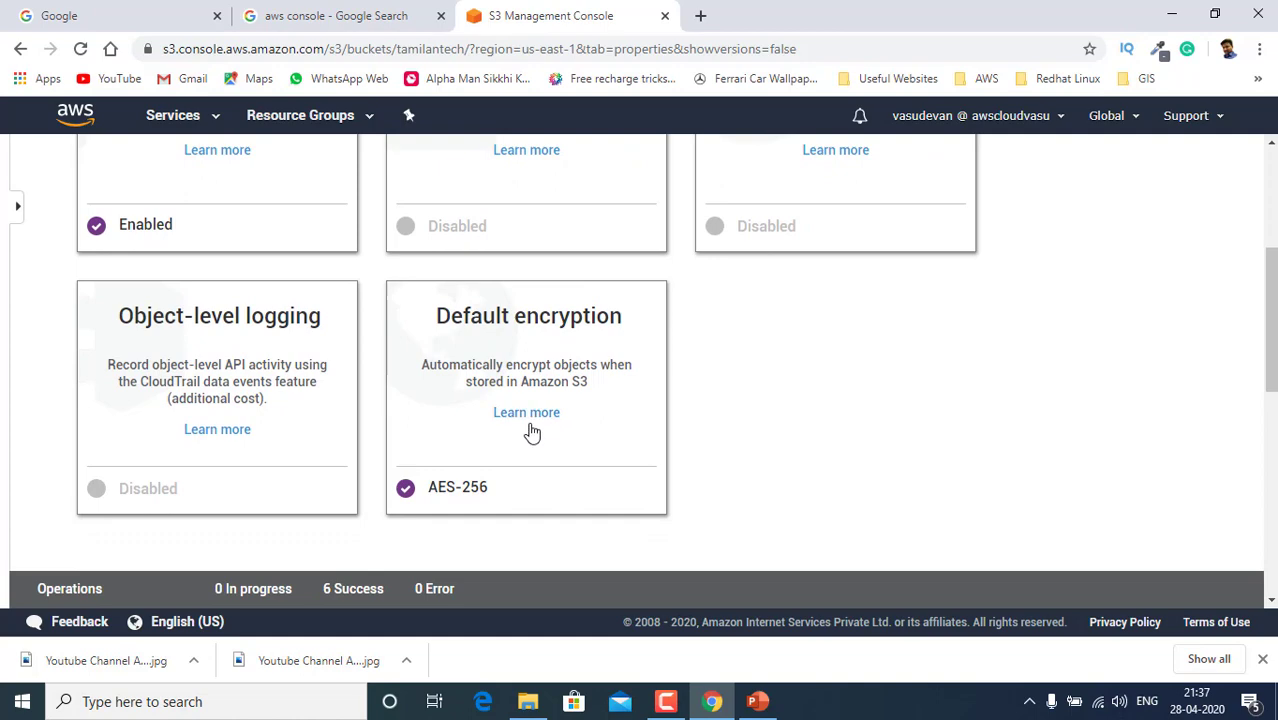
- Return to the bucket's object list and add Youtube Channel Art- Old.jpg to a new upload
{"action": "scroll", "coordinate": [478, 288], "scroll_direction": "up", "scroll_amount": 3}
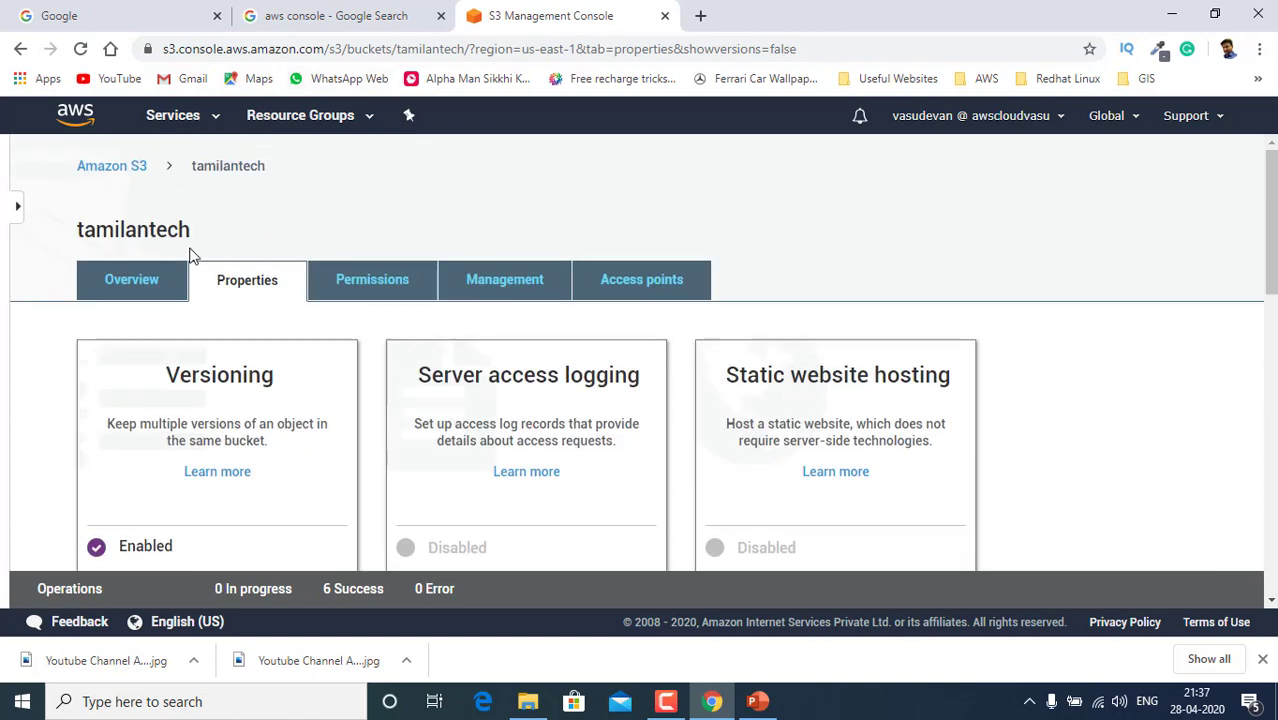
{"action": "left_click", "coordinate": [157, 280]}
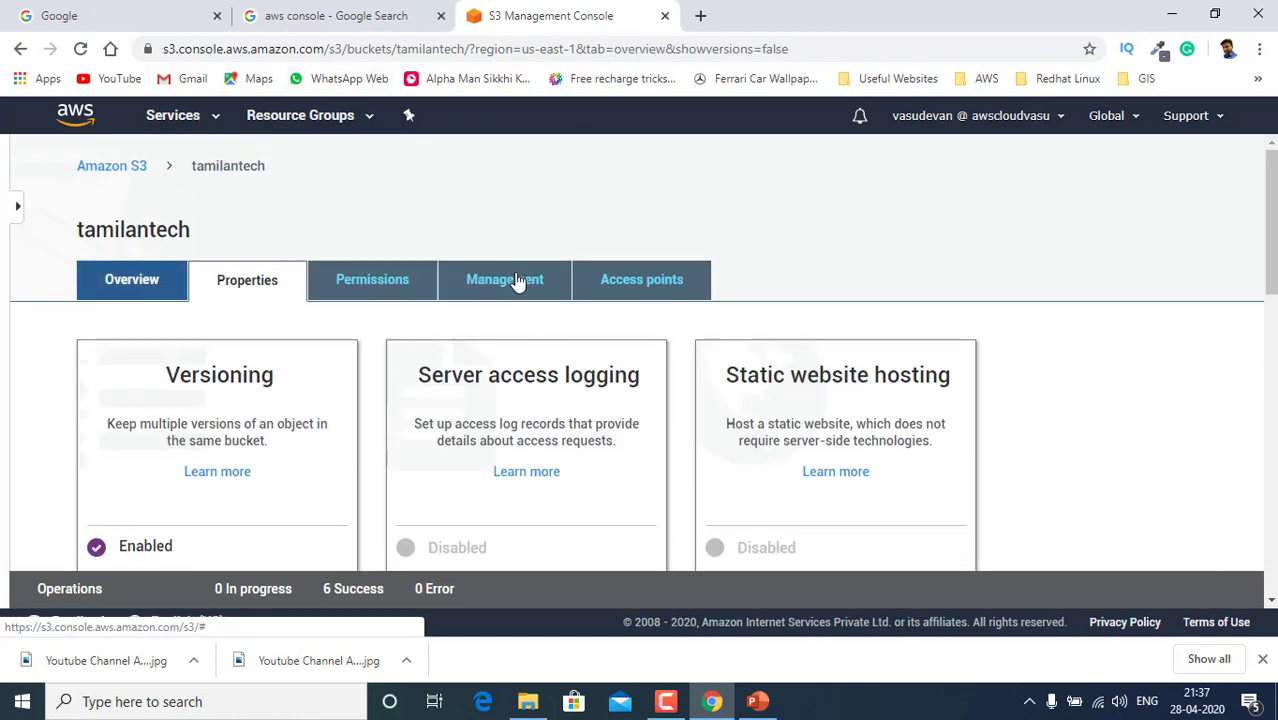
{"action": "scroll", "coordinate": [228, 282], "scroll_direction": "down", "scroll_amount": 3}
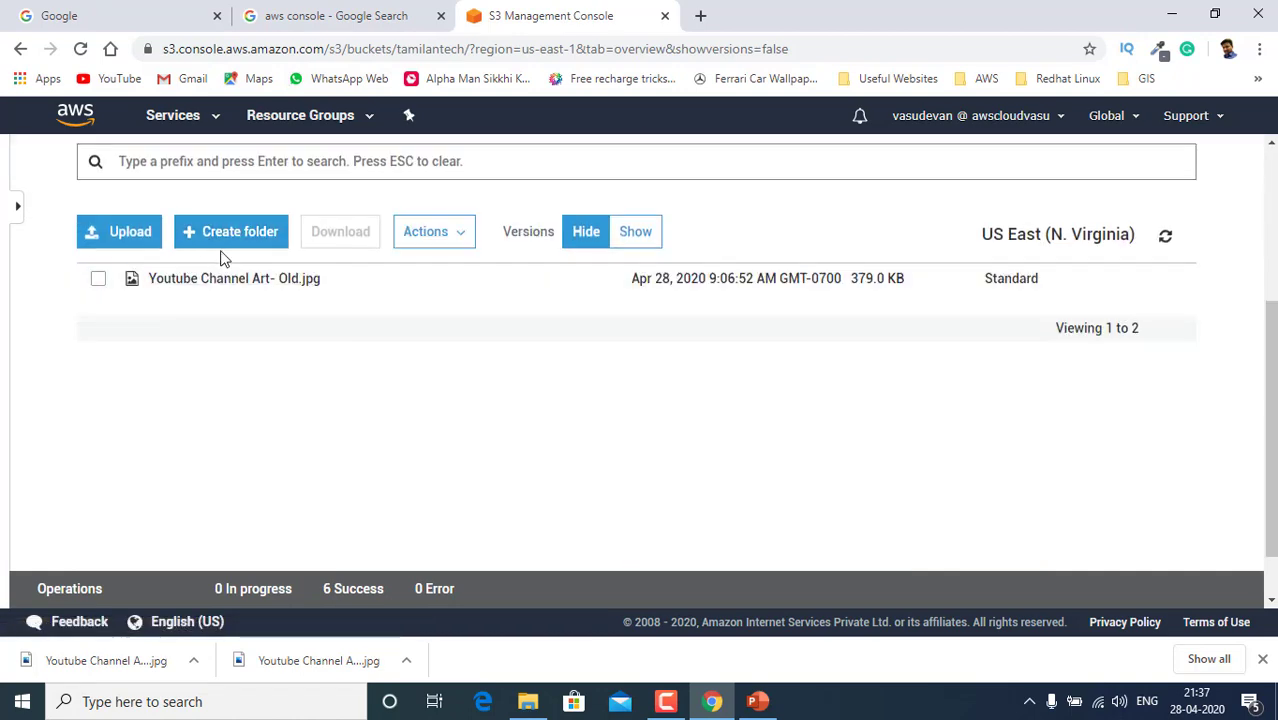
{"action": "scroll", "coordinate": [305, 348], "scroll_direction": "up", "scroll_amount": 1}
{"action": "left_click", "coordinate": [117, 353]}
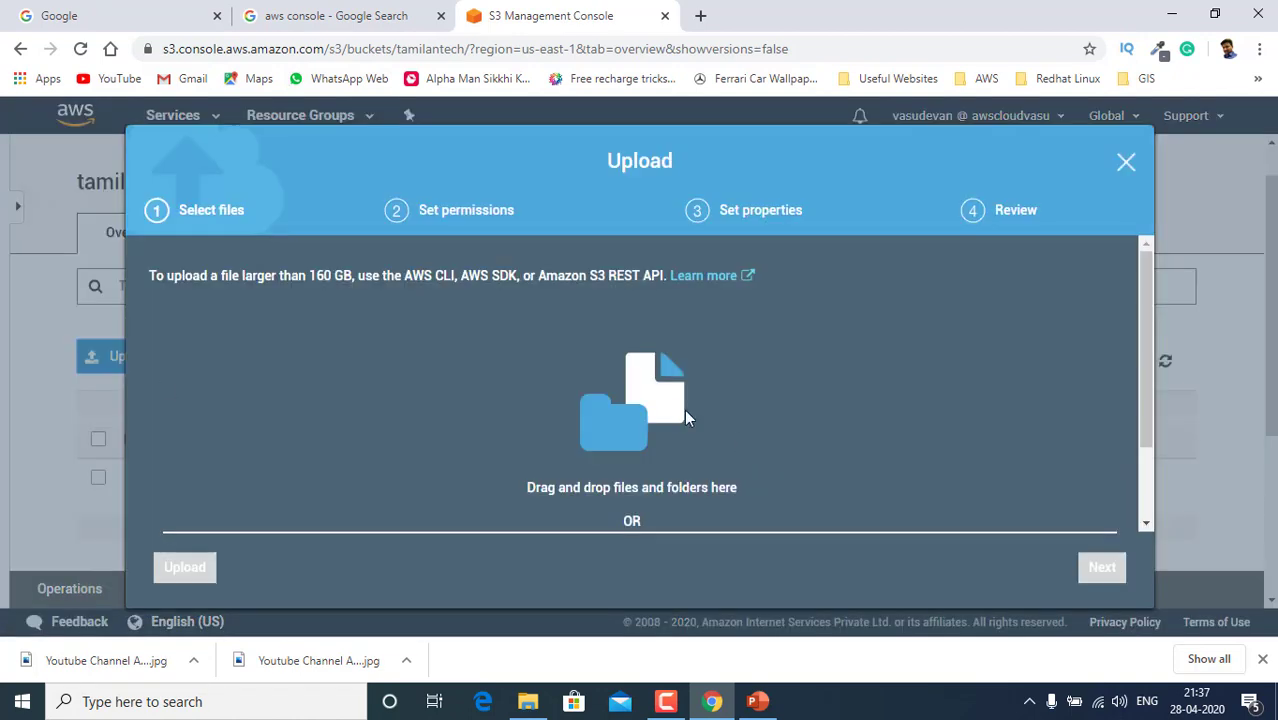
{"action": "scroll", "coordinate": [997, 564], "scroll_direction": "down", "scroll_amount": 1}
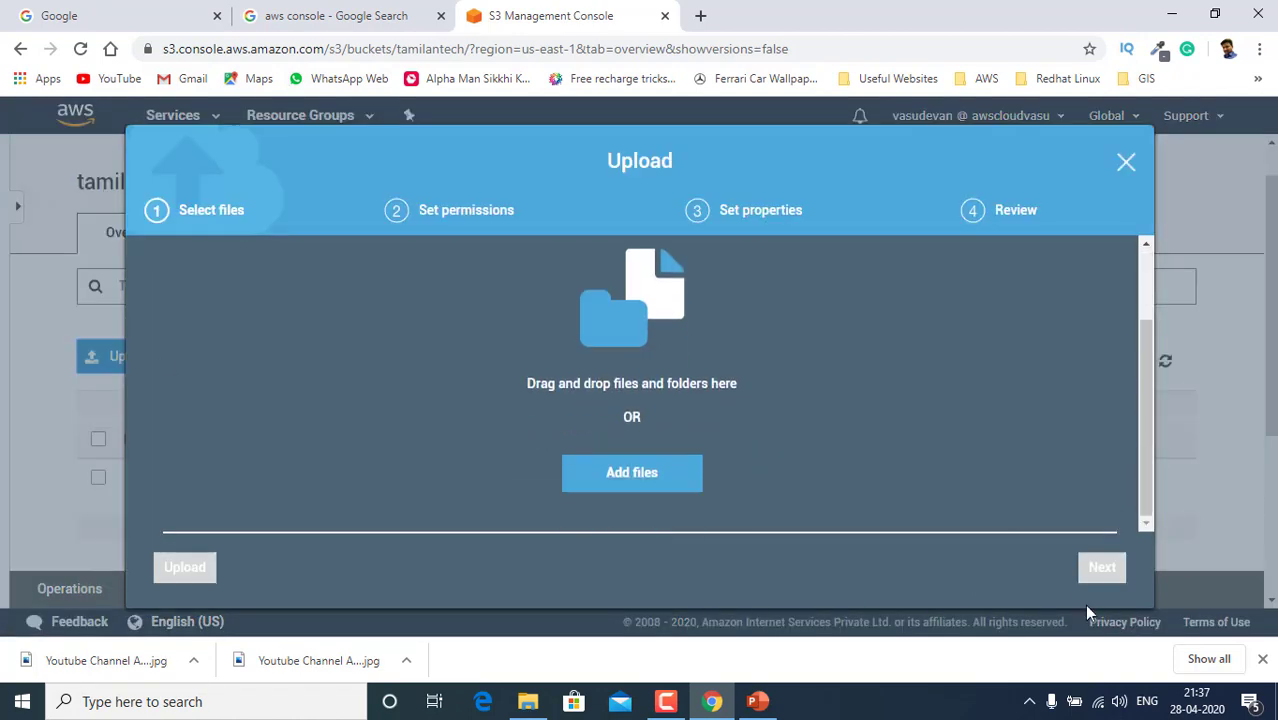
{"action": "left_click", "coordinate": [612, 488]}
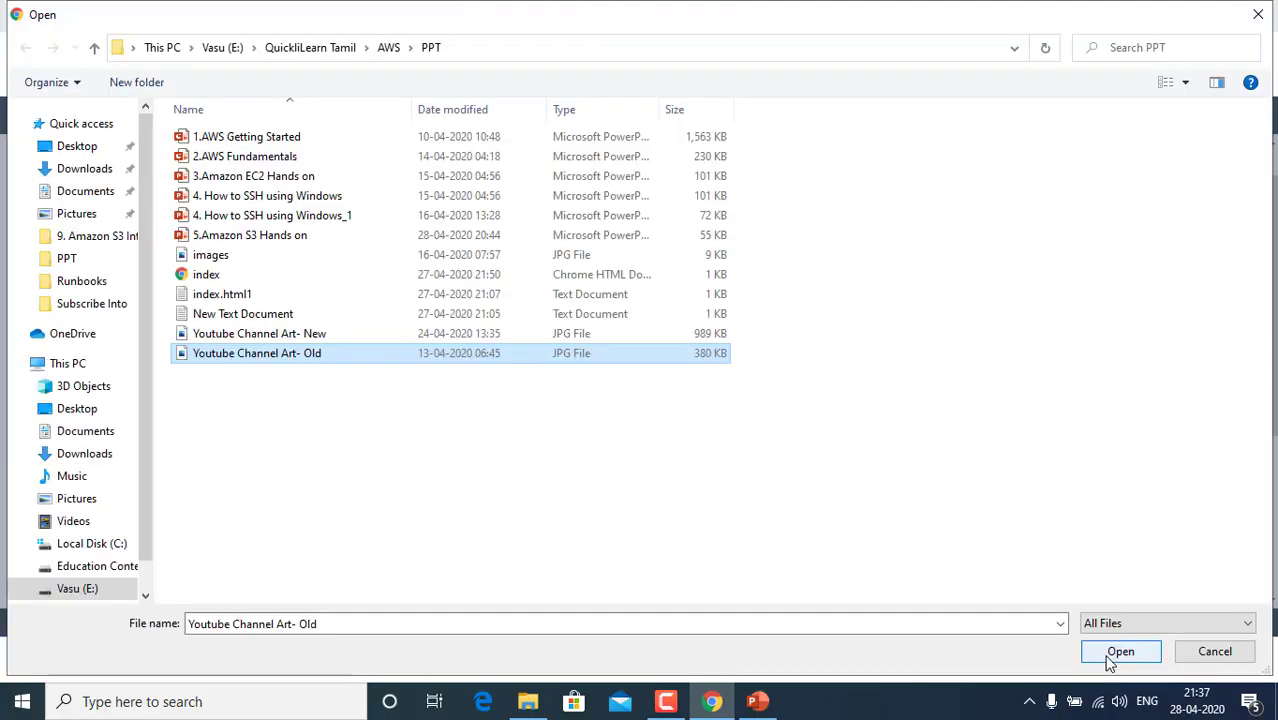
{"action": "left_click", "coordinate": [1118, 652]}
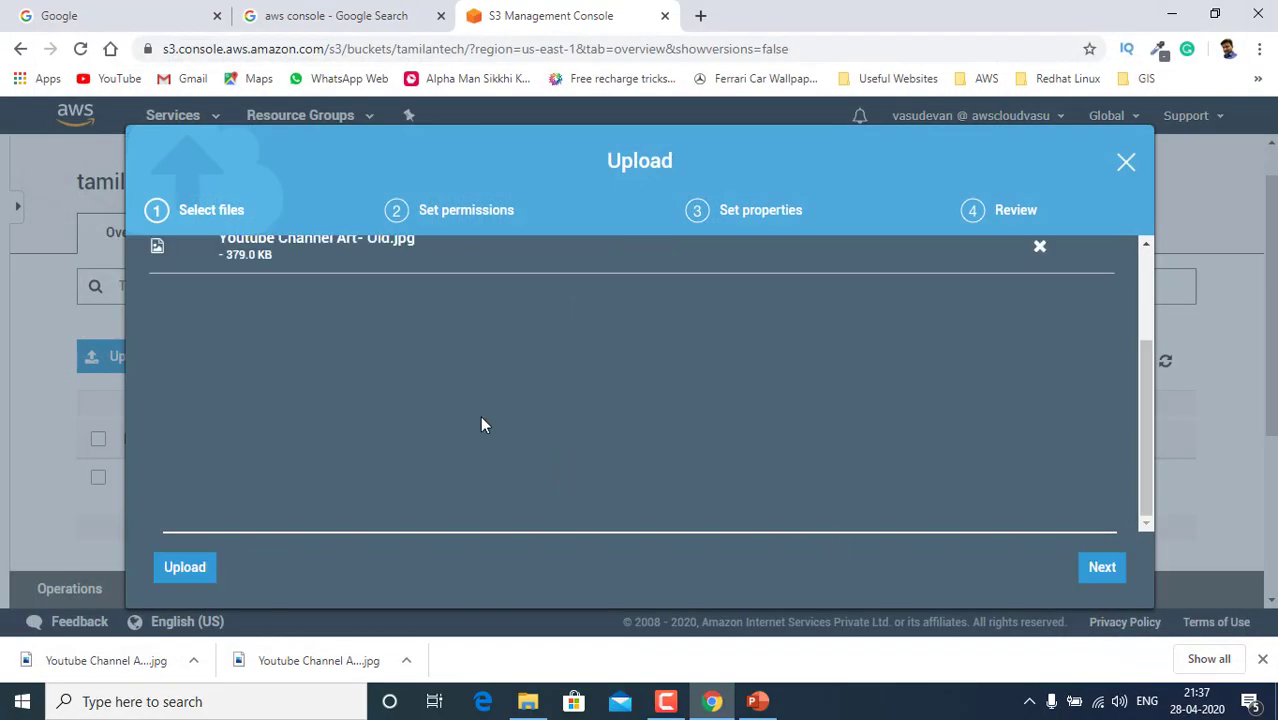
- Keep the default permissions and encryption None for this file, review the summary, and upload it
{"action": "left_click", "coordinate": [1104, 567]}
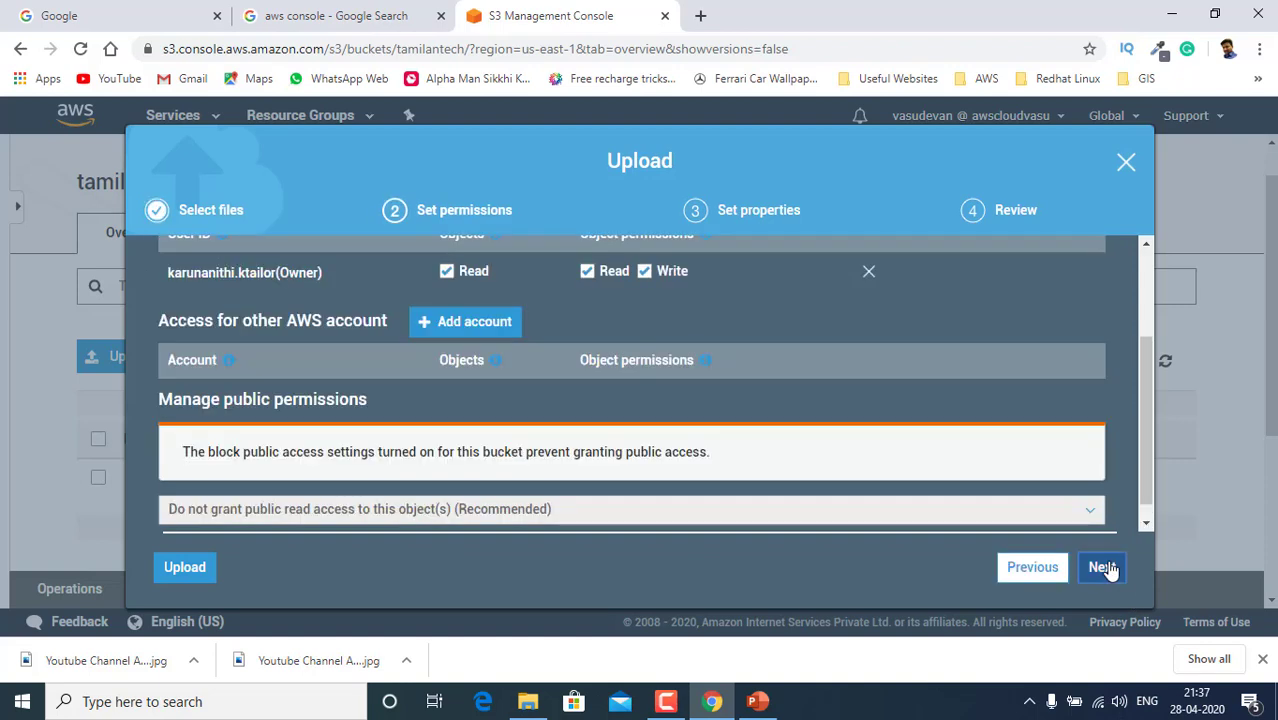
{"action": "left_click", "coordinate": [1108, 568]}
{"action": "left_click", "coordinate": [1106, 569]}
{"action": "scroll", "coordinate": [366, 418], "scroll_direction": "down", "scroll_amount": 1}
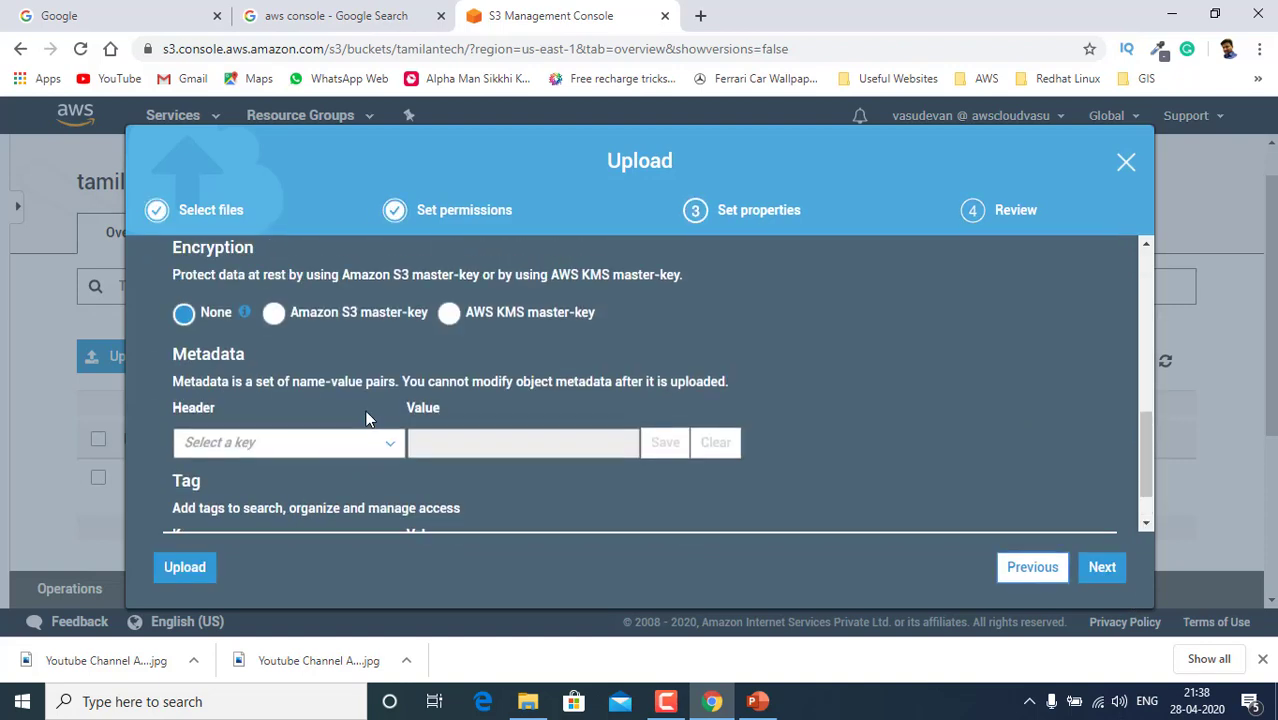
{"action": "scroll", "coordinate": [366, 418], "scroll_direction": "up", "scroll_amount": 1}
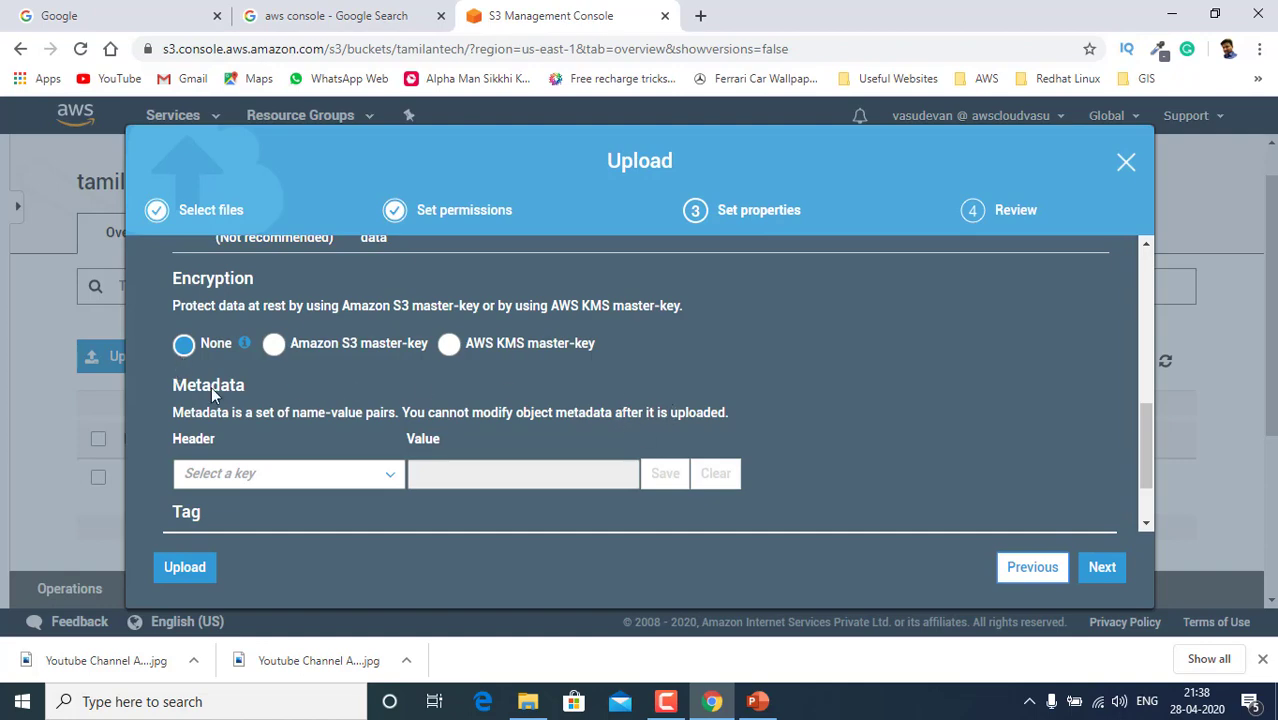
{"action": "left_click", "coordinate": [1110, 573]}
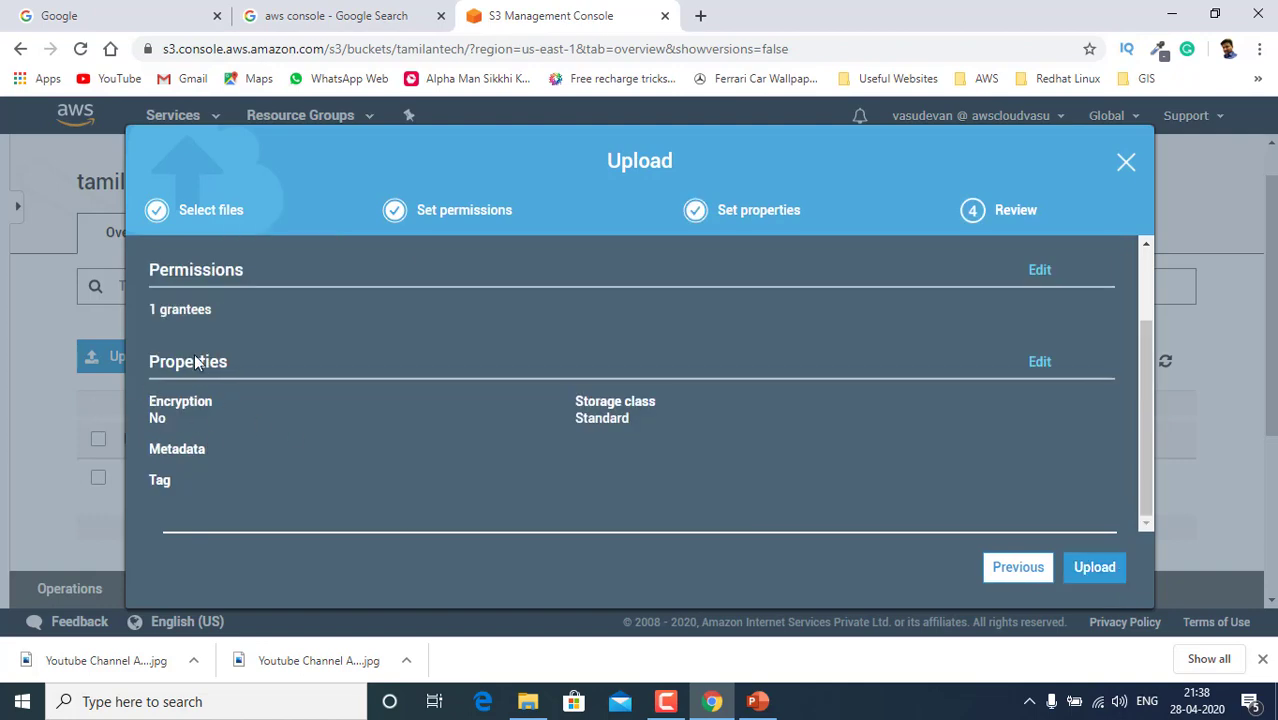
{"action": "left_click", "coordinate": [1112, 570]}
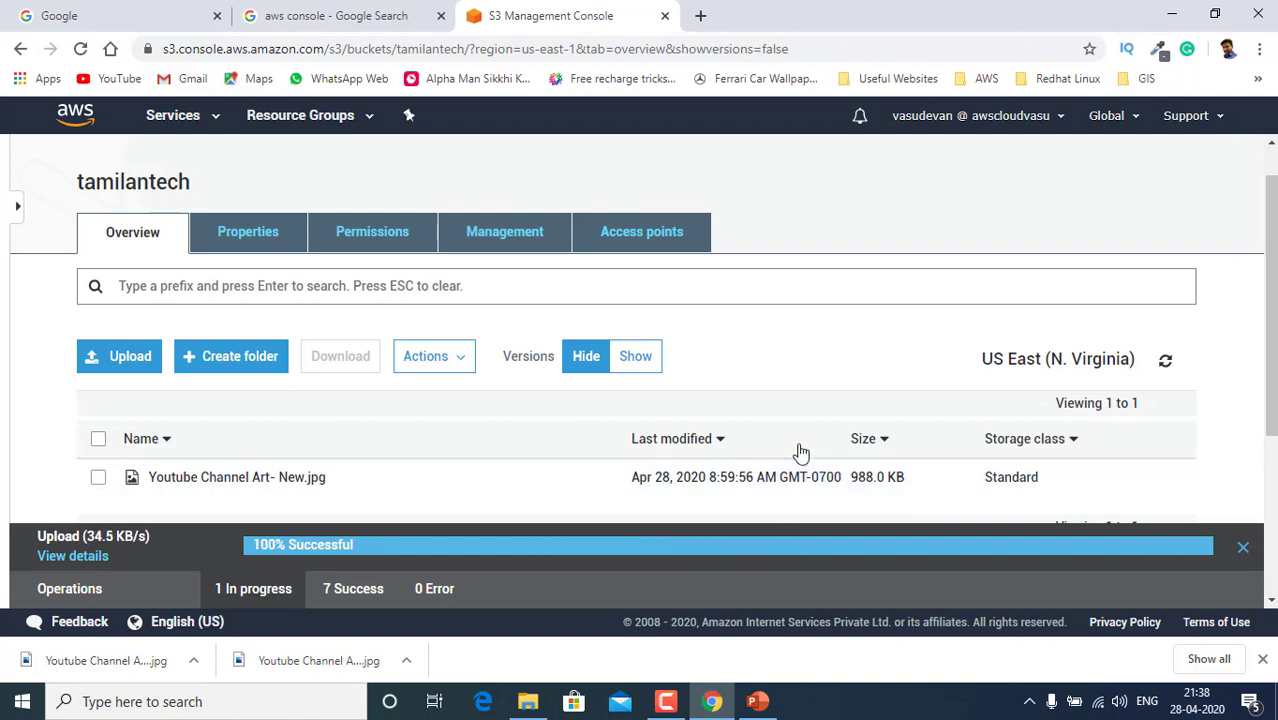
- Examine the encryption property in the details of the newly uploaded Youtube Channel Art- Old.jpg, and close the details
{"action": "scroll", "coordinate": [800, 453], "scroll_direction": "down", "scroll_amount": 2}
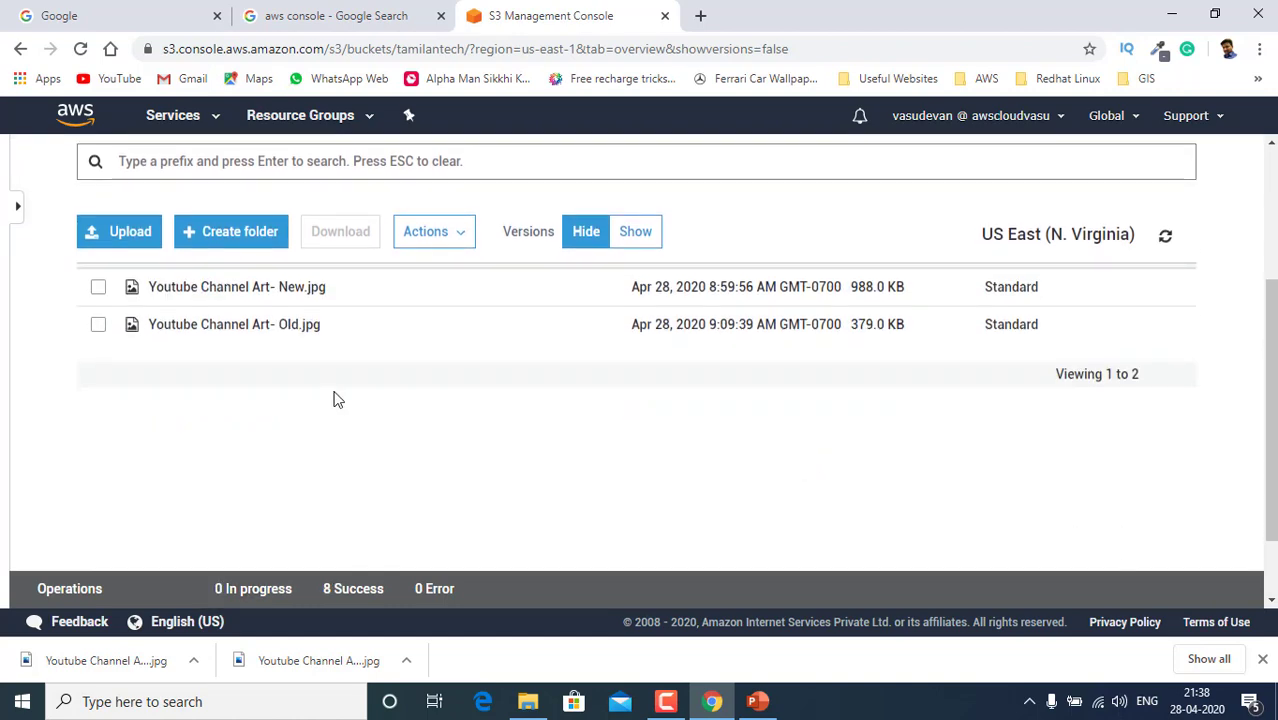
{"action": "left_click", "coordinate": [97, 324]}
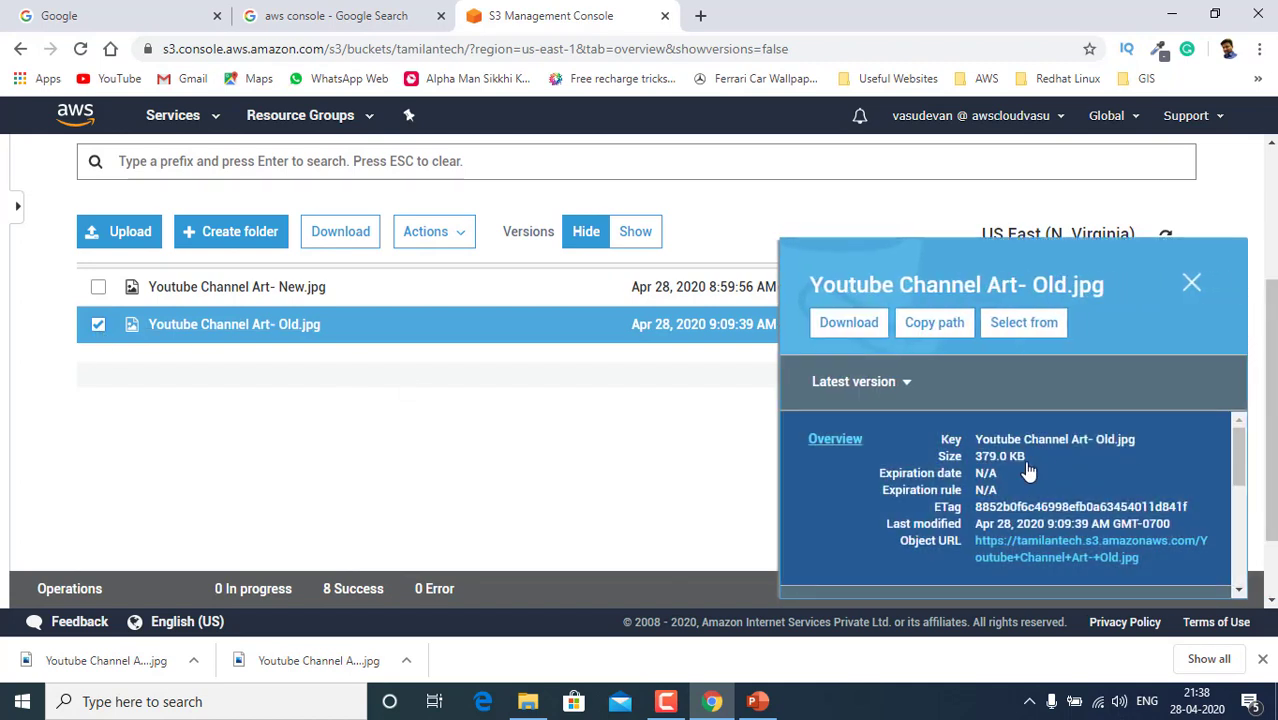
{"action": "scroll", "coordinate": [1020, 477], "scroll_direction": "down", "scroll_amount": 1}
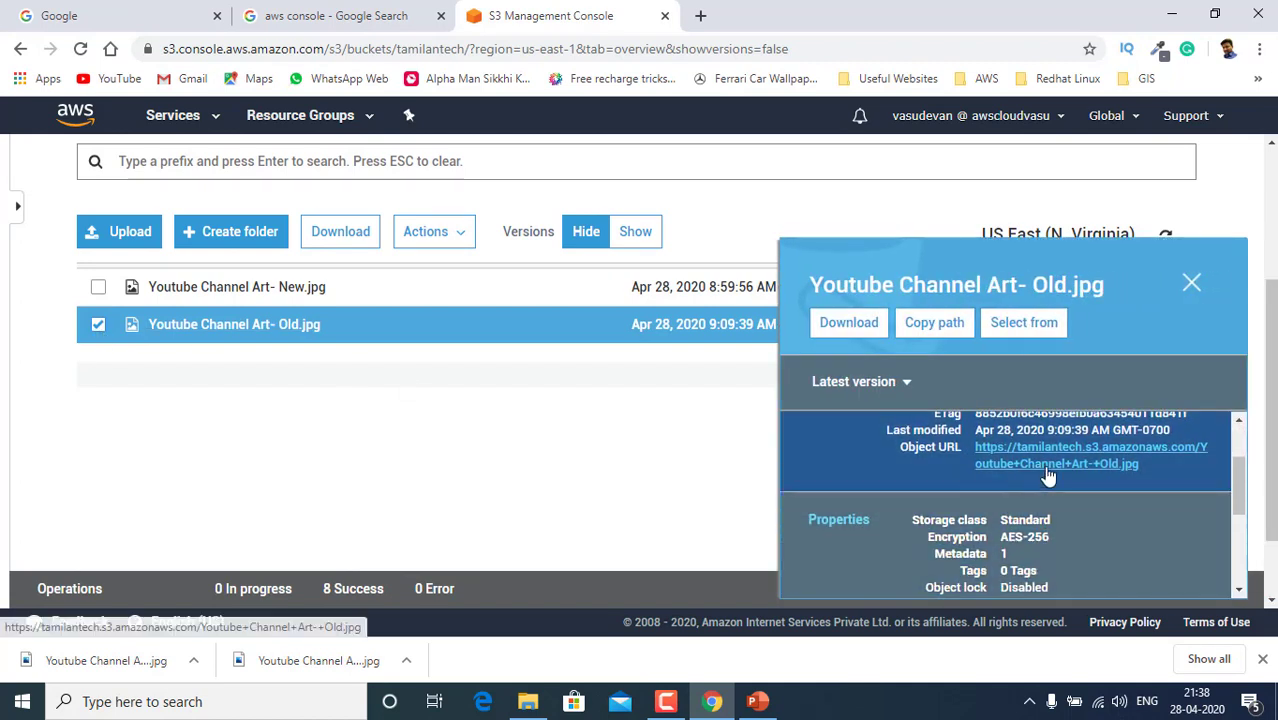
{"action": "scroll", "coordinate": [1045, 477], "scroll_direction": "down", "scroll_amount": 1}
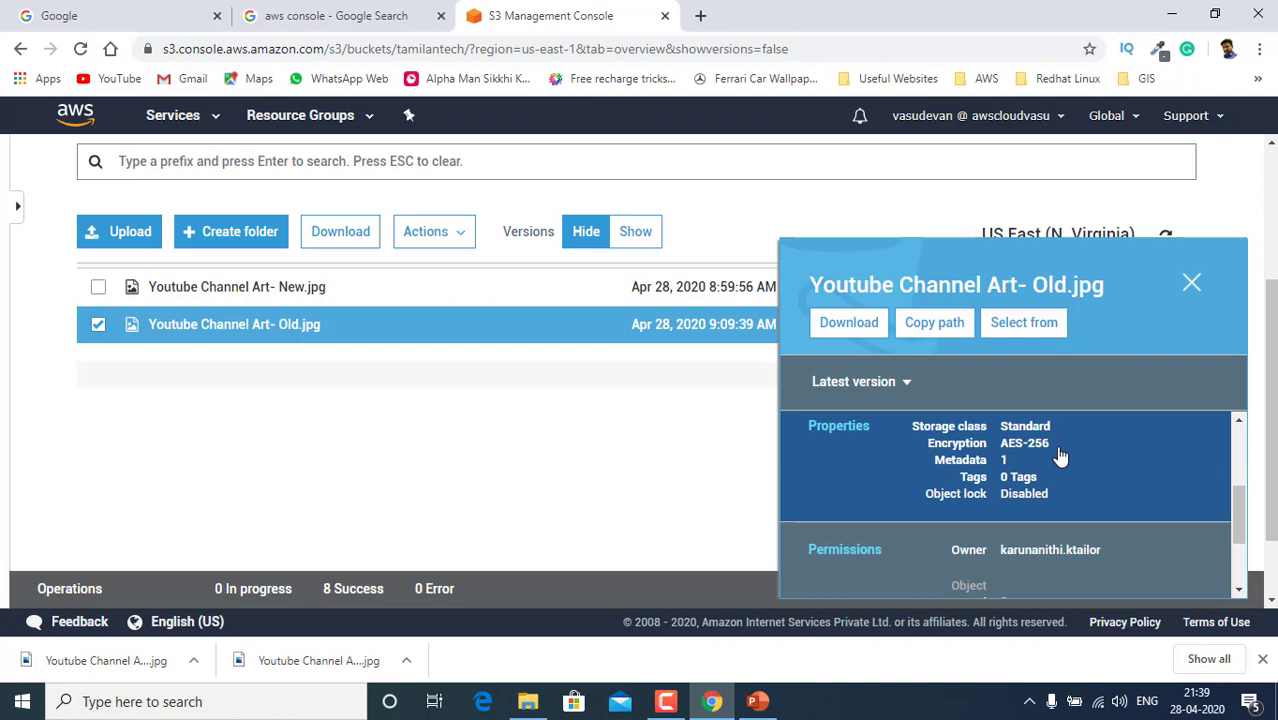
{"action": "left_click", "coordinate": [1190, 287]}
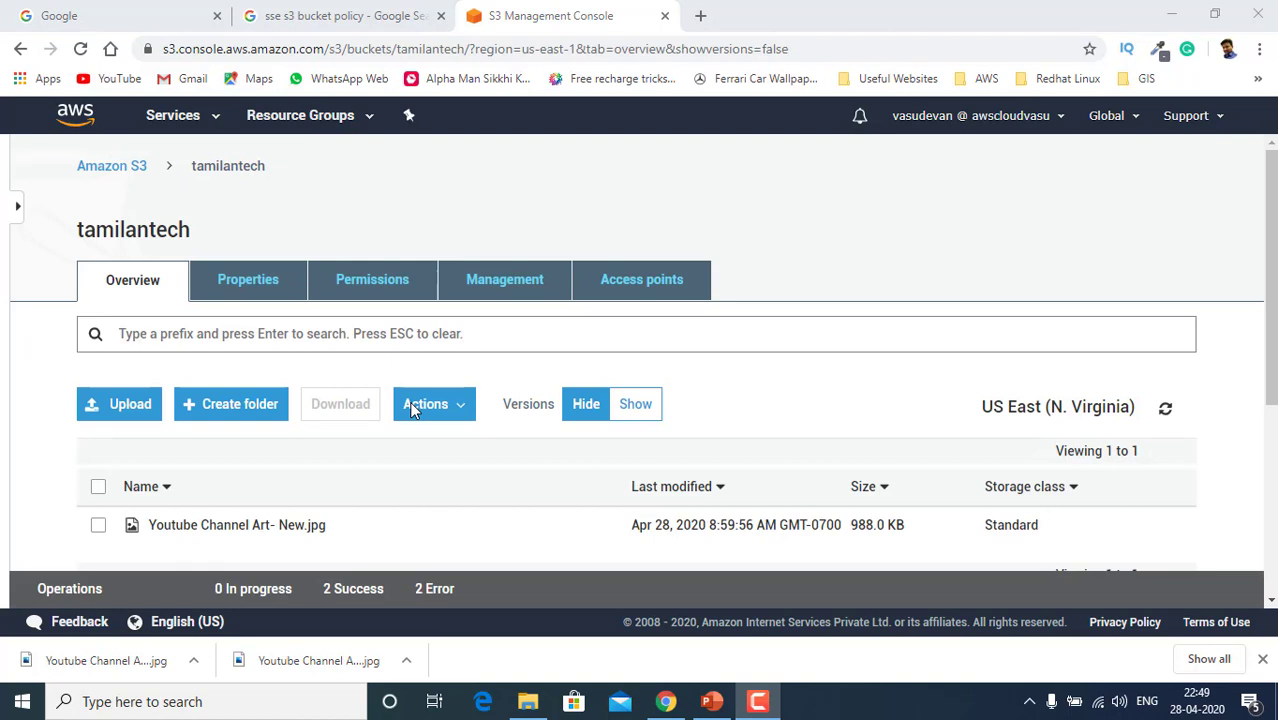
- Set the tamilantech bucket's default encryption to None and save it
{"action": "left_click", "coordinate": [293, 298]}
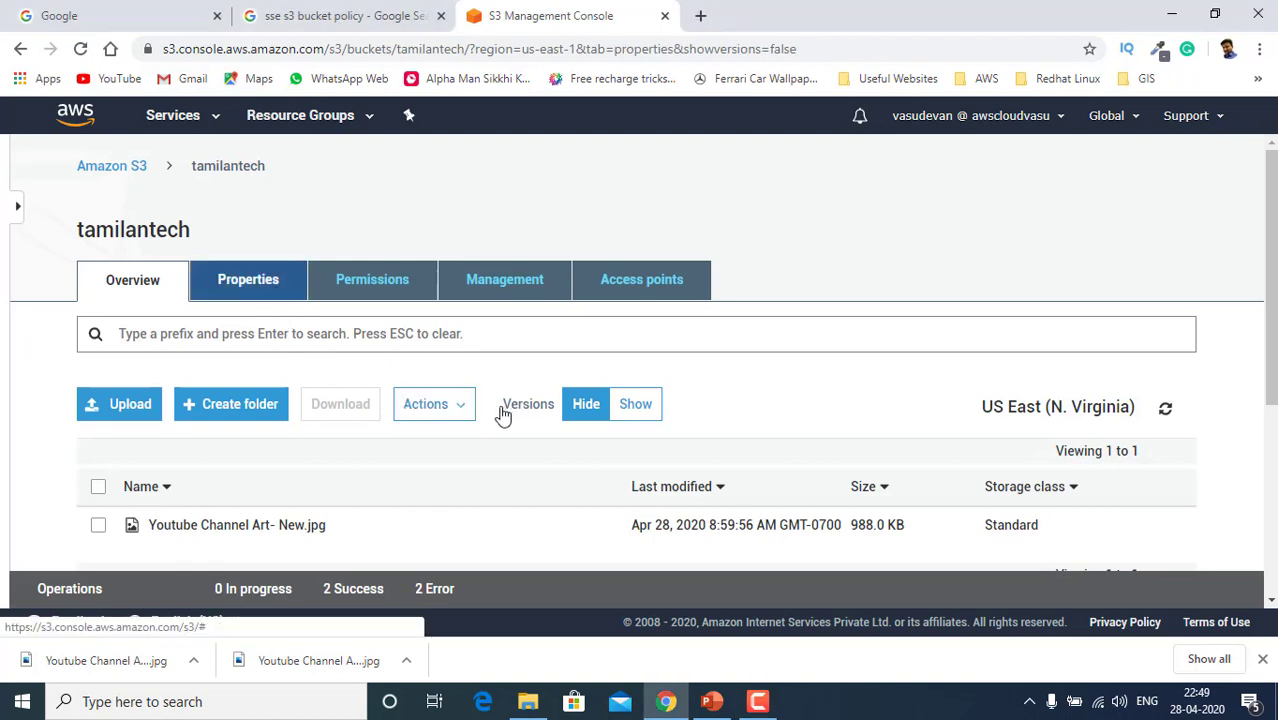
{"action": "scroll", "coordinate": [502, 419], "scroll_direction": "down", "scroll_amount": 3}
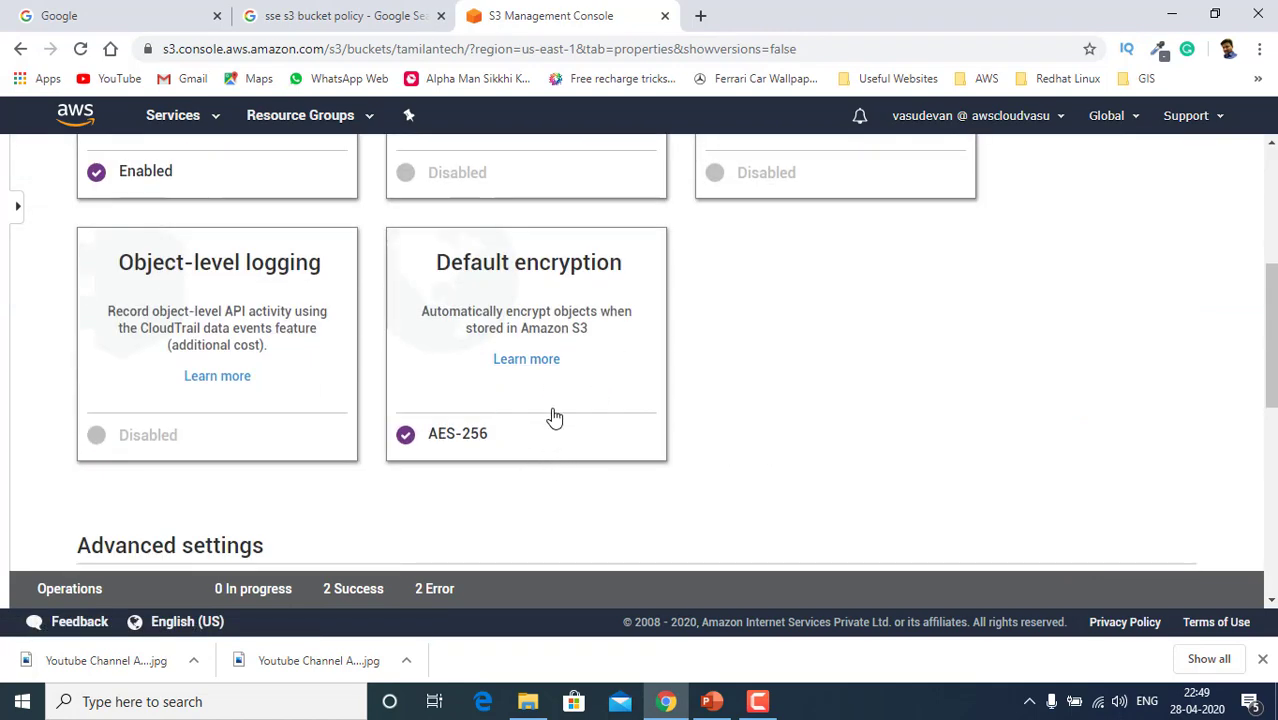
{"action": "left_click", "coordinate": [535, 283]}
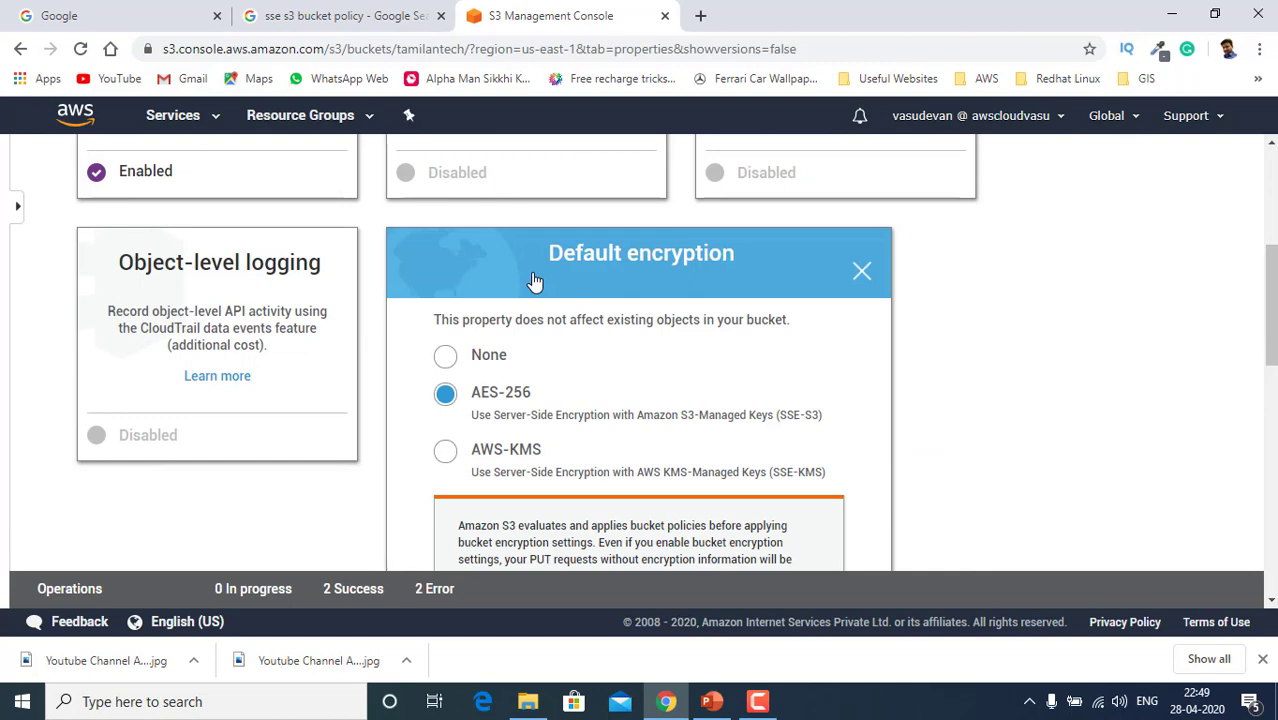
{"action": "left_click", "coordinate": [445, 356]}
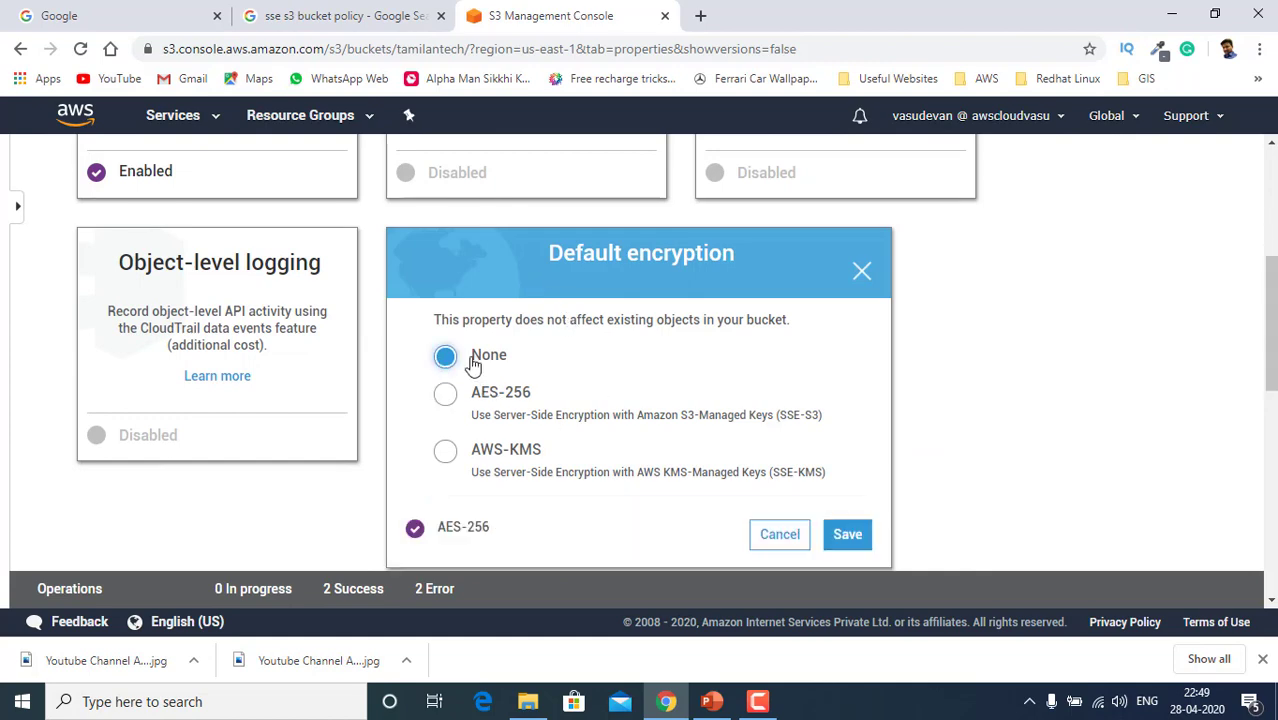
{"action": "scroll", "coordinate": [733, 440], "scroll_direction": "down", "scroll_amount": 2}
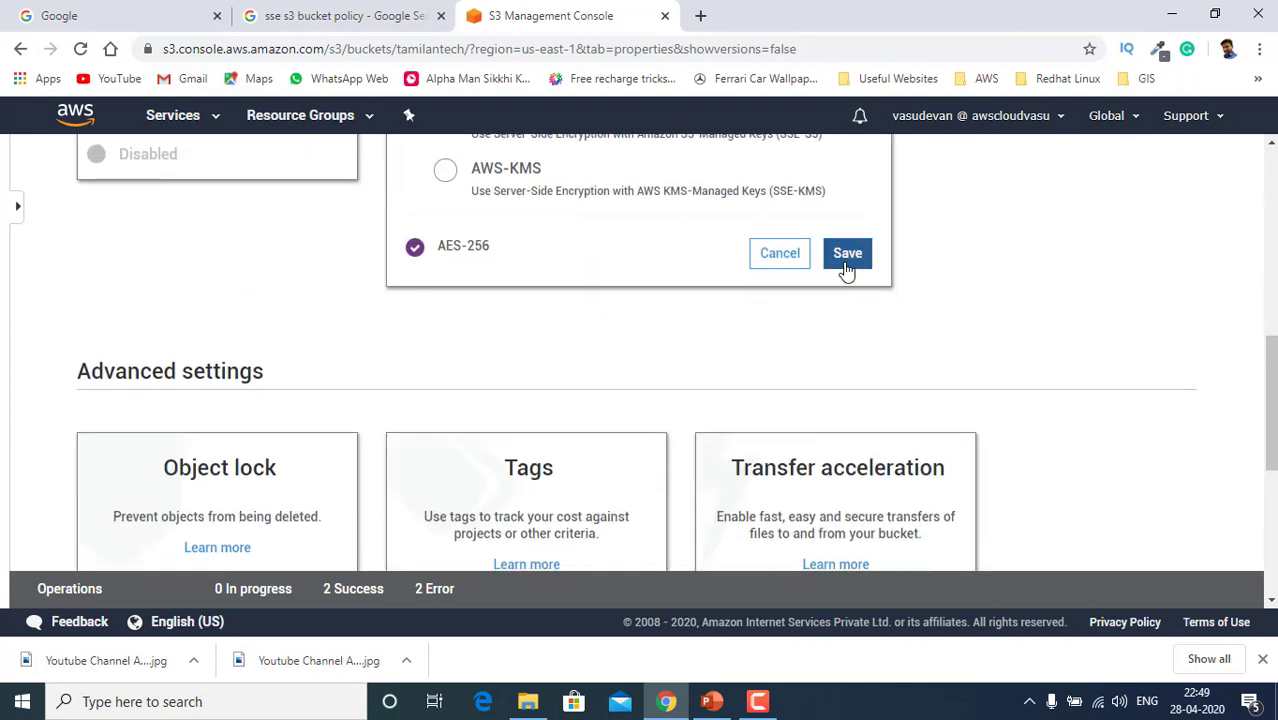
{"action": "left_click", "coordinate": [845, 262]}
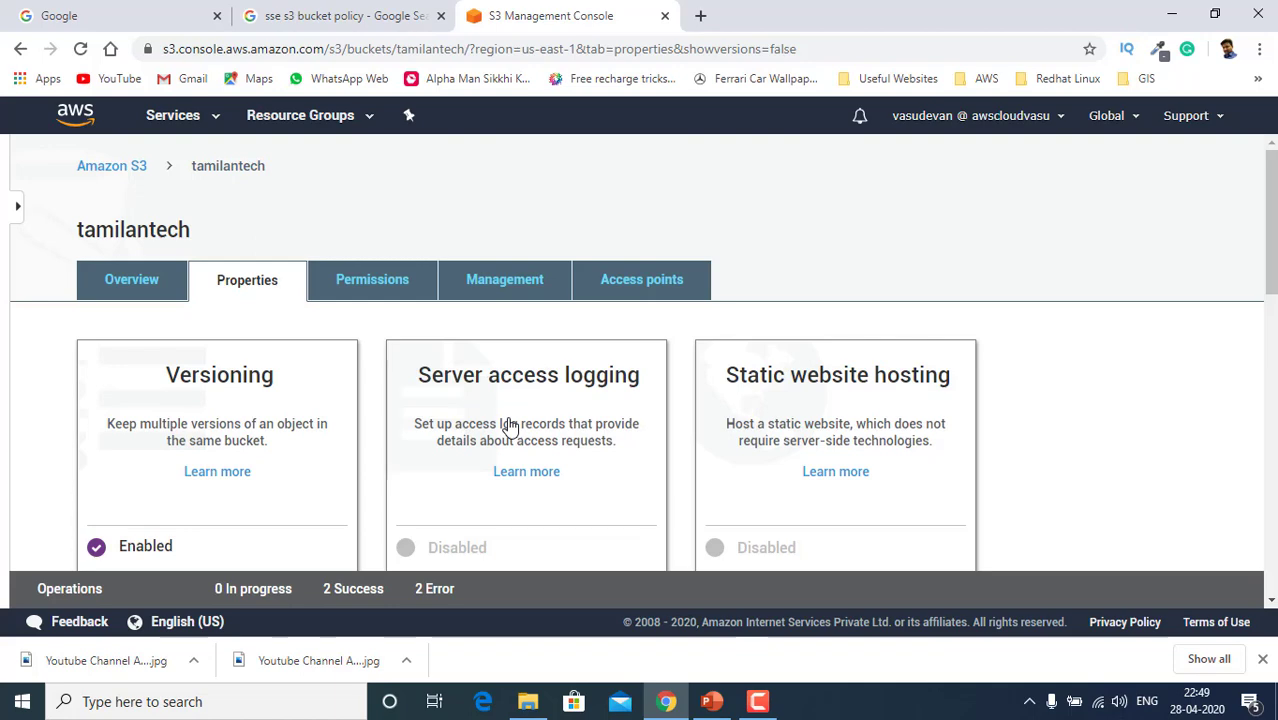
- Open the tamilantech bucket's policy editor in its permissions and launch the AWS Policy Generator from there
{"action": "left_click", "coordinate": [383, 283]}
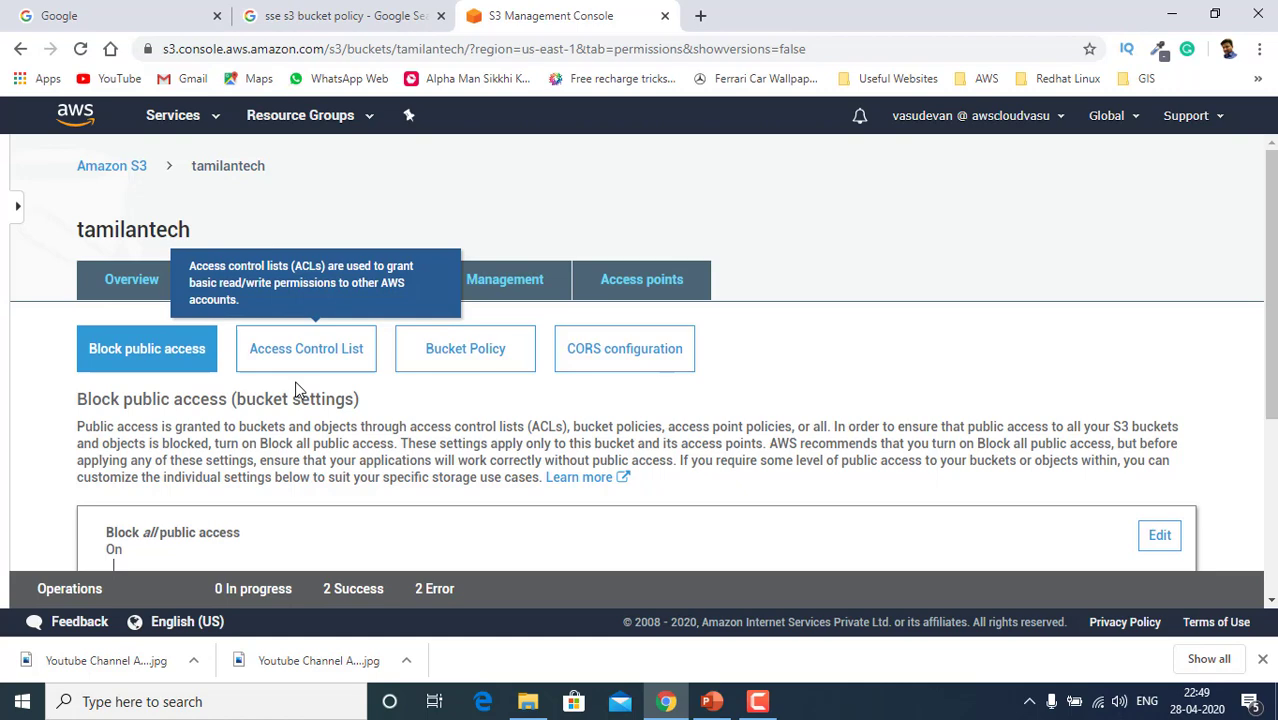
{"action": "left_click", "coordinate": [435, 361]}
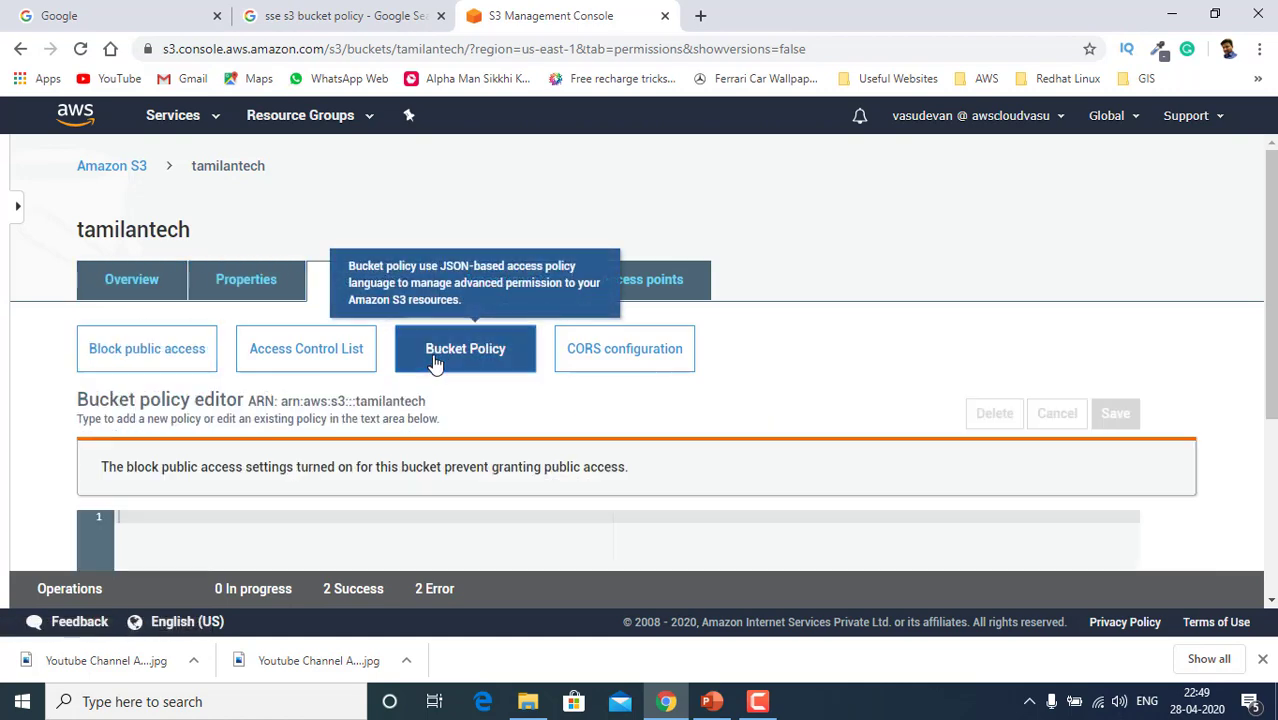
{"action": "scroll", "coordinate": [618, 414], "scroll_direction": "down", "scroll_amount": 1}
{"action": "scroll", "coordinate": [620, 414], "scroll_direction": "down", "scroll_amount": 2}
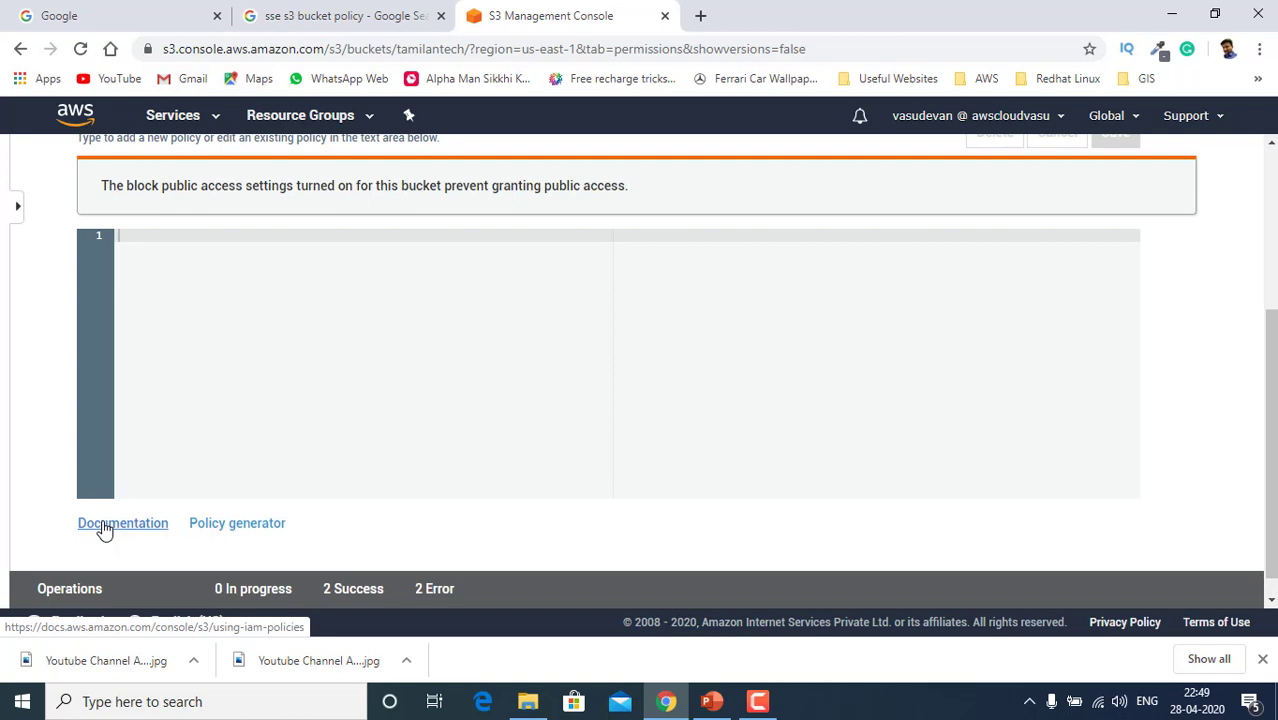
{"action": "left_click", "coordinate": [228, 528]}
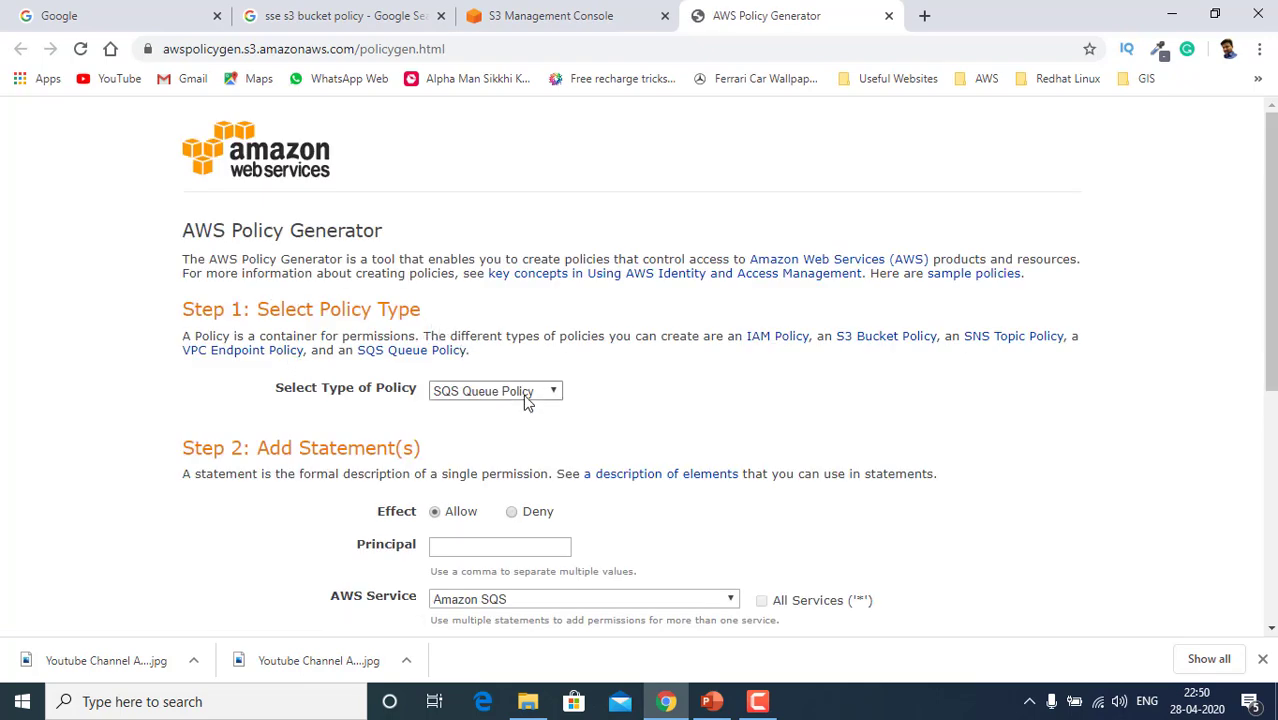
- Choose S3 Bucket Policy as the policy type, and set the statement's effect to Deny and its principal to *
{"action": "left_click", "coordinate": [527, 398]}
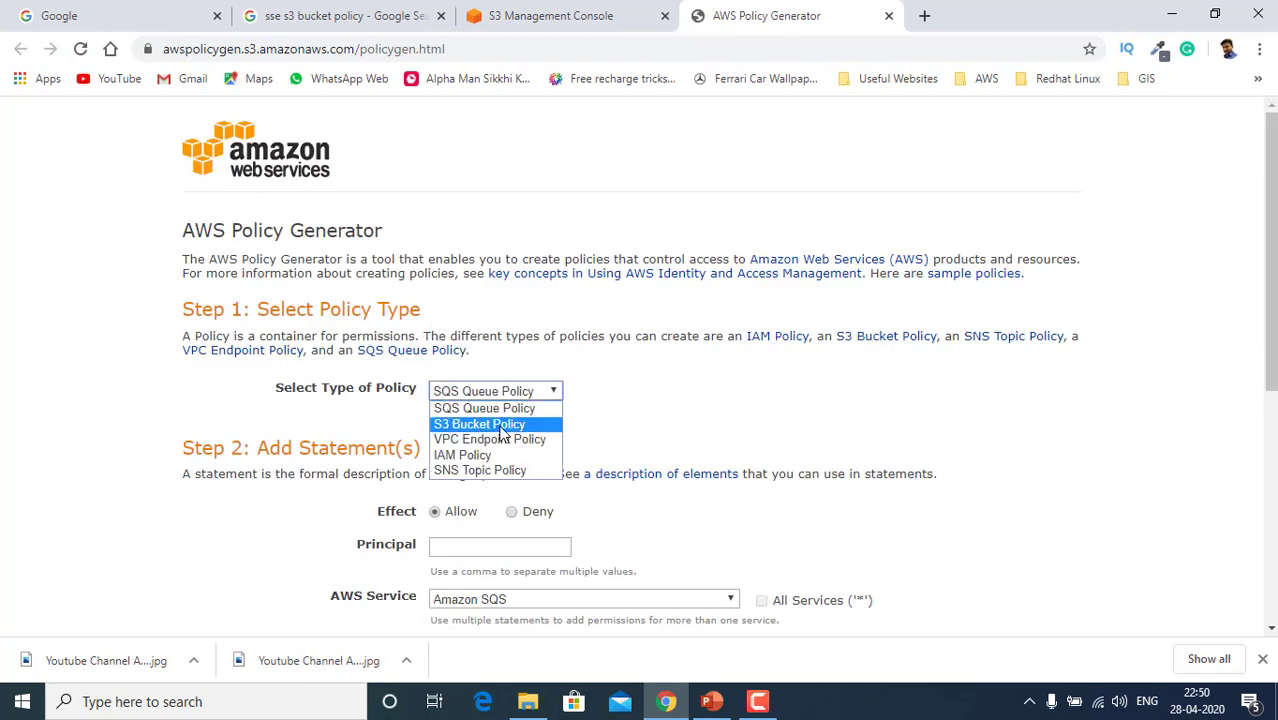
{"action": "left_click", "coordinate": [503, 432]}
{"action": "scroll", "coordinate": [377, 347], "scroll_direction": "down", "scroll_amount": 2}
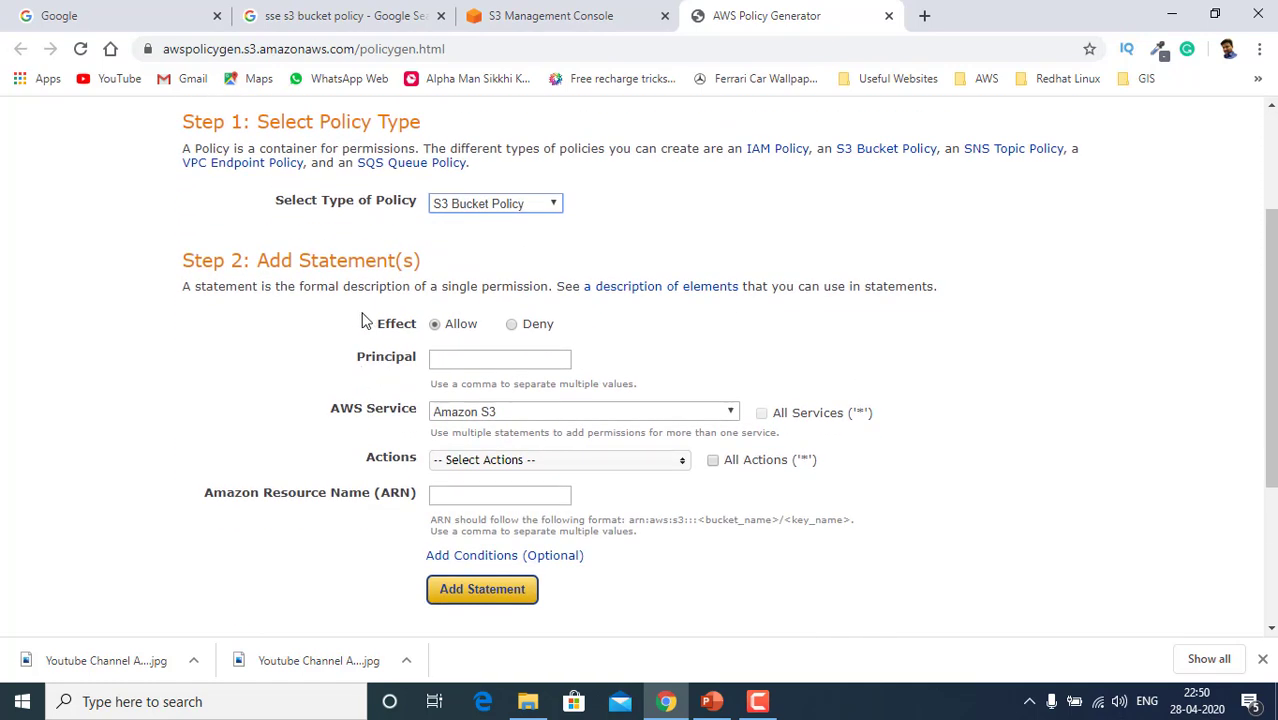
{"action": "left_click", "coordinate": [513, 326]}
{"action": "left_click", "coordinate": [450, 362]}
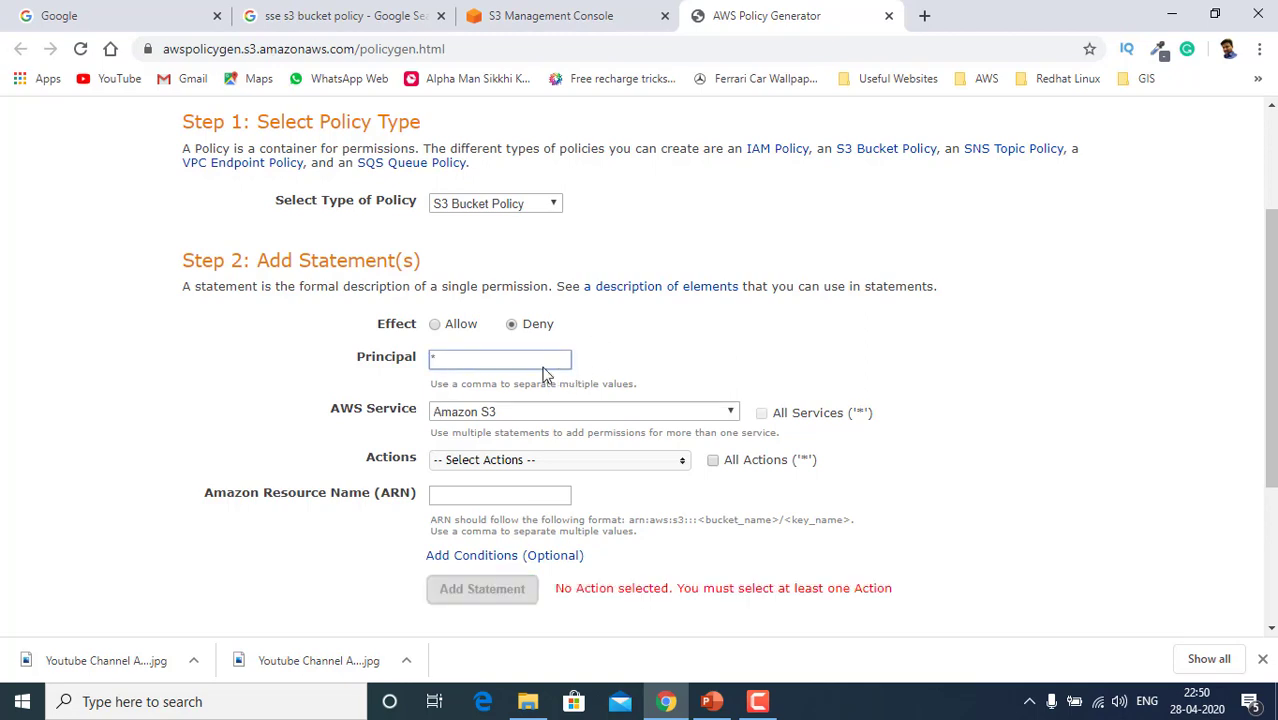
{"action": "type", "text": "*"}
- Select PutObject as the action of the Deny statement
{"action": "left_click", "coordinate": [535, 466]}
{"action": "left_click", "coordinate": [535, 466]}
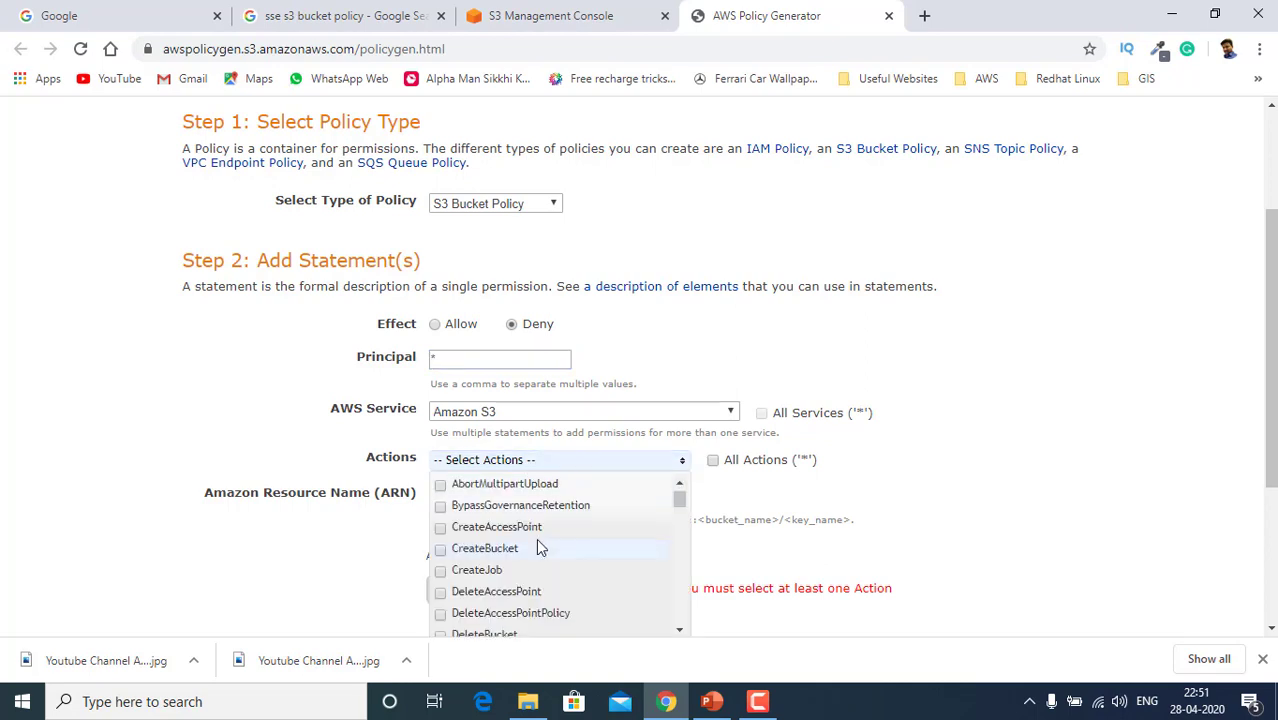
{"action": "scroll", "coordinate": [536, 545], "scroll_direction": "down", "scroll_amount": 8}
{"action": "scroll", "coordinate": [537, 546], "scroll_direction": "down", "scroll_amount": 8}
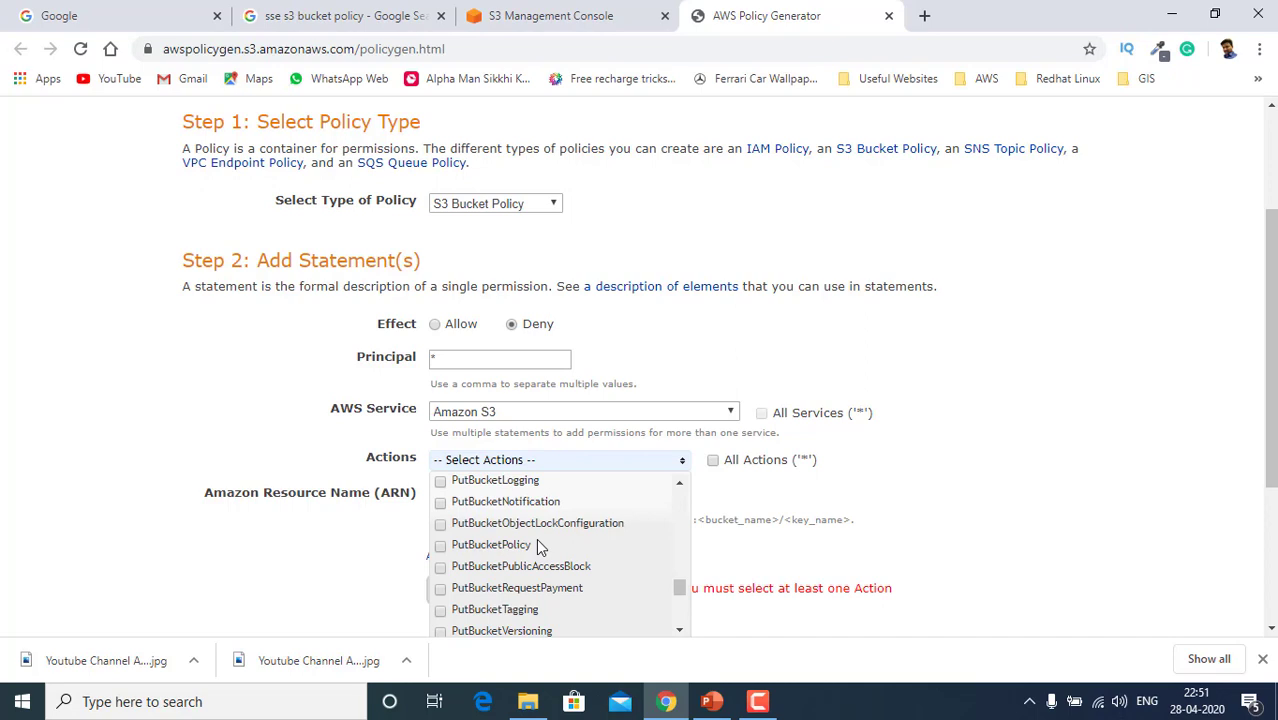
{"action": "scroll", "coordinate": [538, 545], "scroll_direction": "down", "scroll_amount": 6}
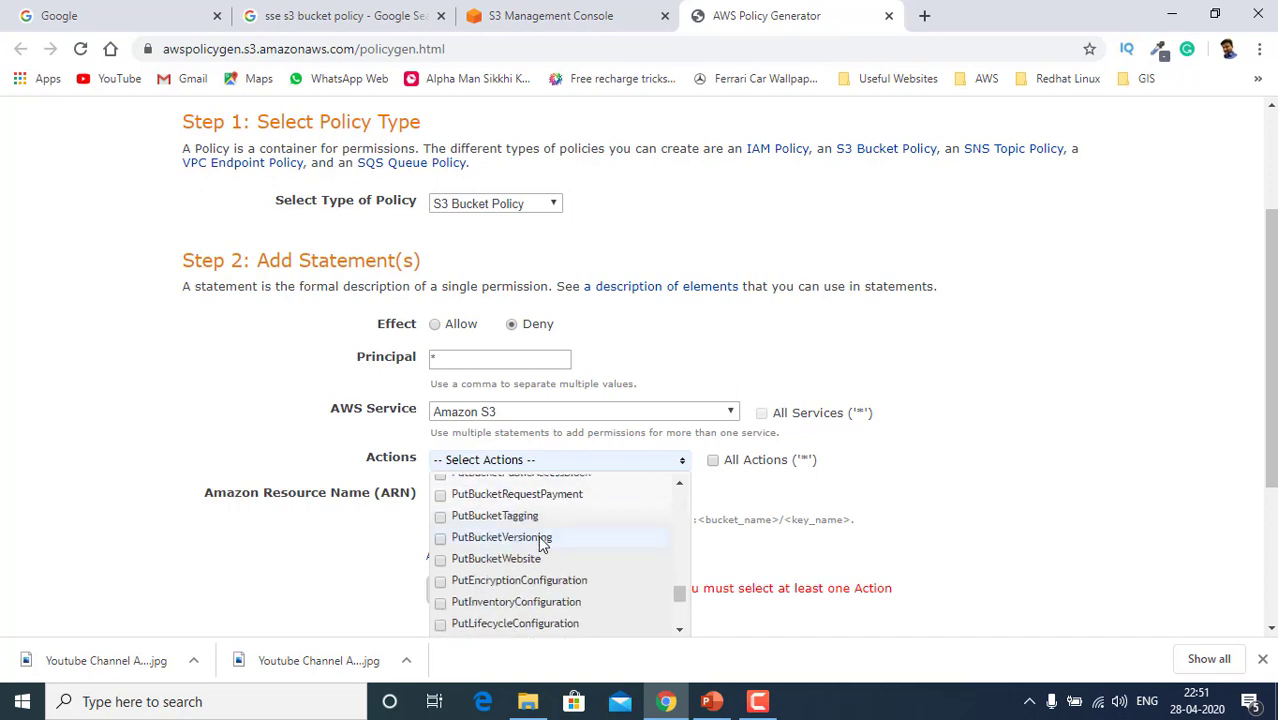
{"action": "scroll", "coordinate": [539, 557], "scroll_direction": "down", "scroll_amount": 3}
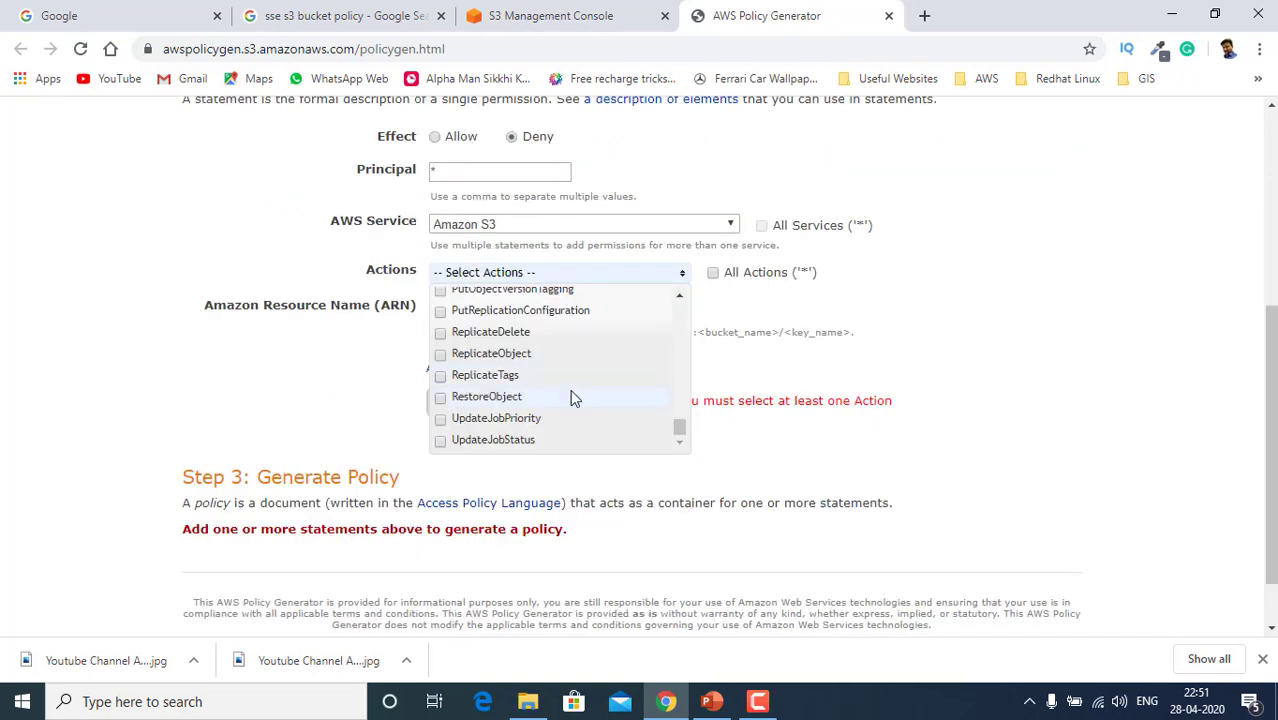
{"action": "scroll", "coordinate": [570, 389], "scroll_direction": "up", "scroll_amount": 2}
{"action": "left_click", "coordinate": [480, 346]}
- Copy the bucket's ARN from the bucket policy editor and enter arn:aws:s3:::tamilantech/* as the statement's Amazon Resource Name
{"action": "left_click", "coordinate": [492, 308]}
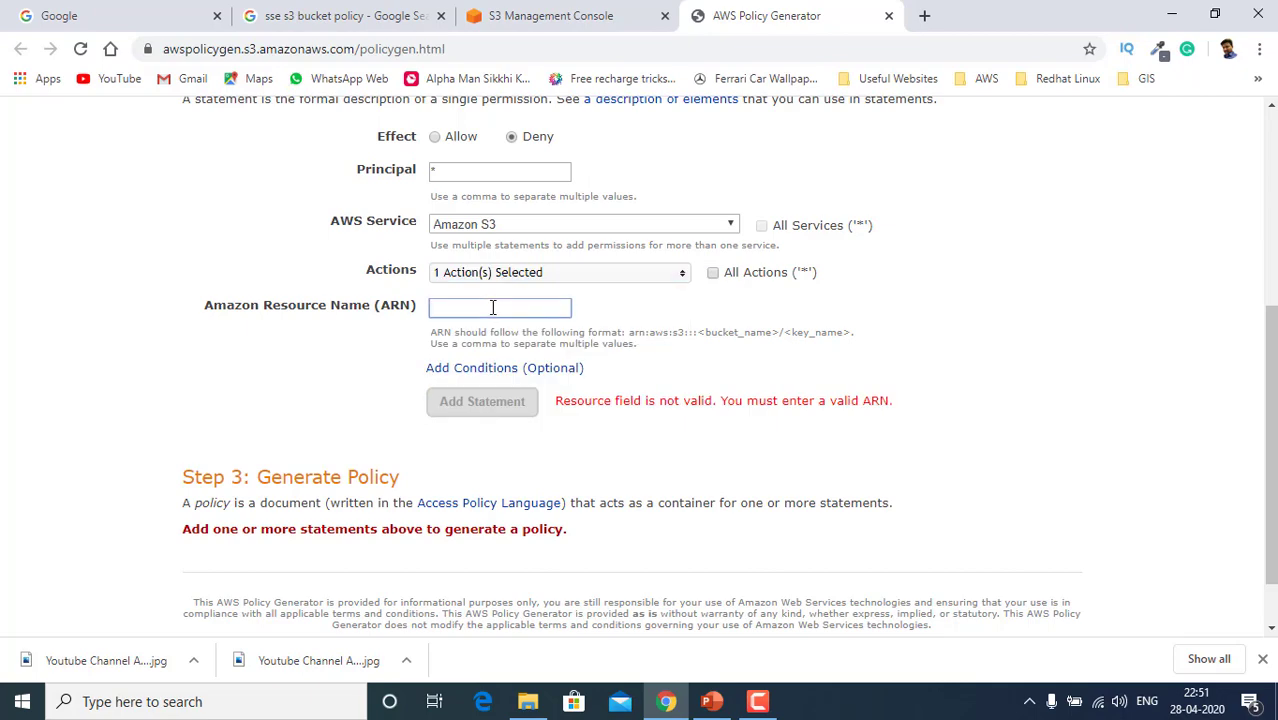
{"action": "left_click", "coordinate": [576, 22]}
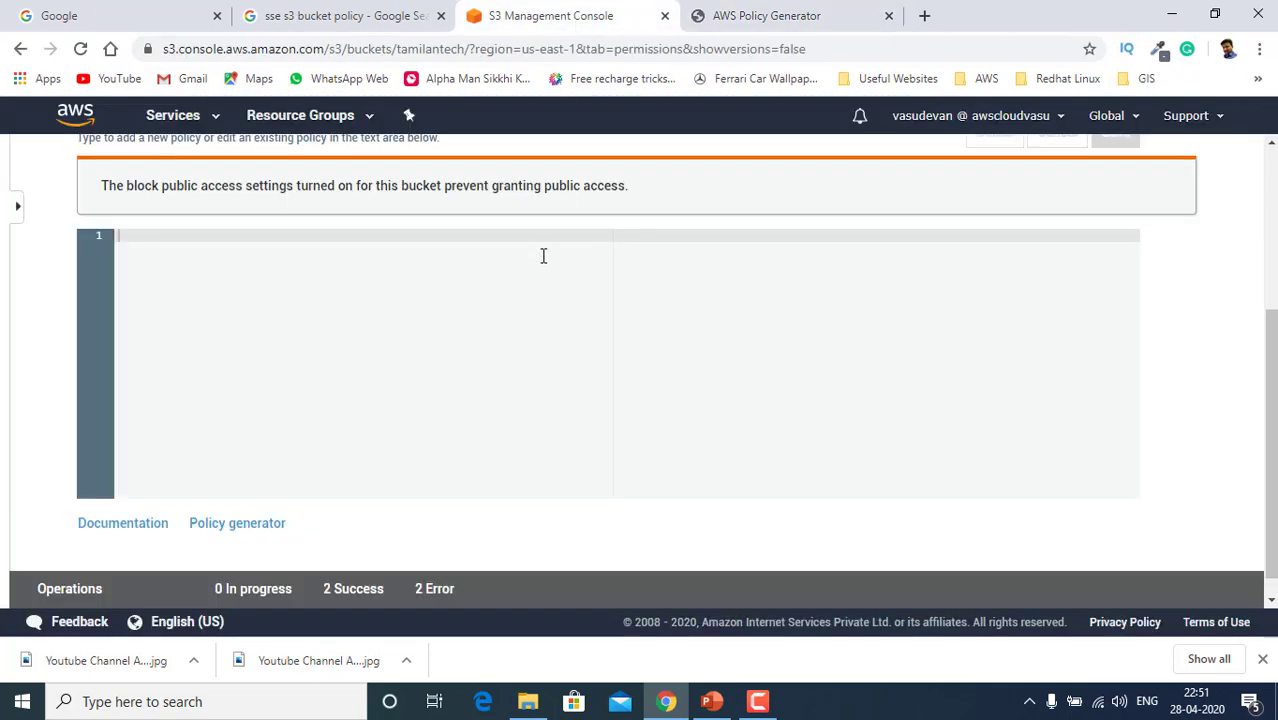
{"action": "scroll", "coordinate": [542, 257], "scroll_direction": "up", "scroll_amount": 3}
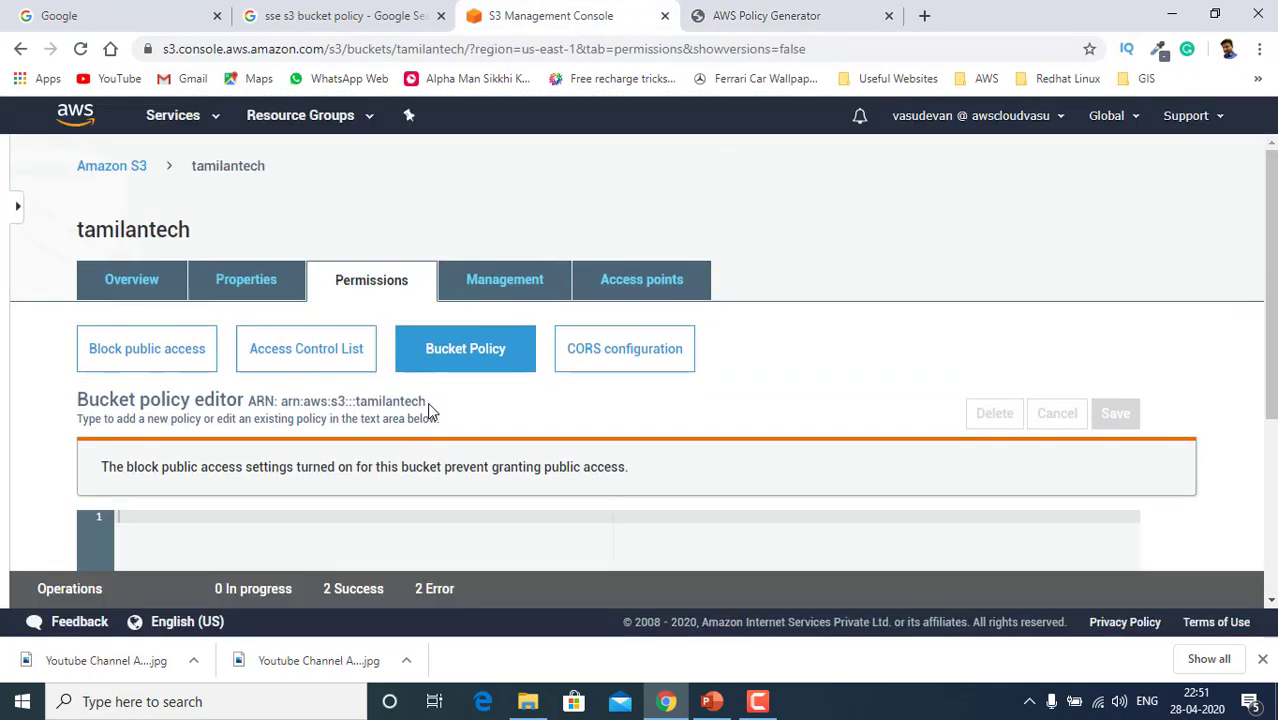
{"action": "left_click_drag", "start_coordinate": [427, 402], "coordinate": [281, 402]}
{"action": "key", "text": "ctrl+c"}
{"action": "left_click", "coordinate": [766, 15]}
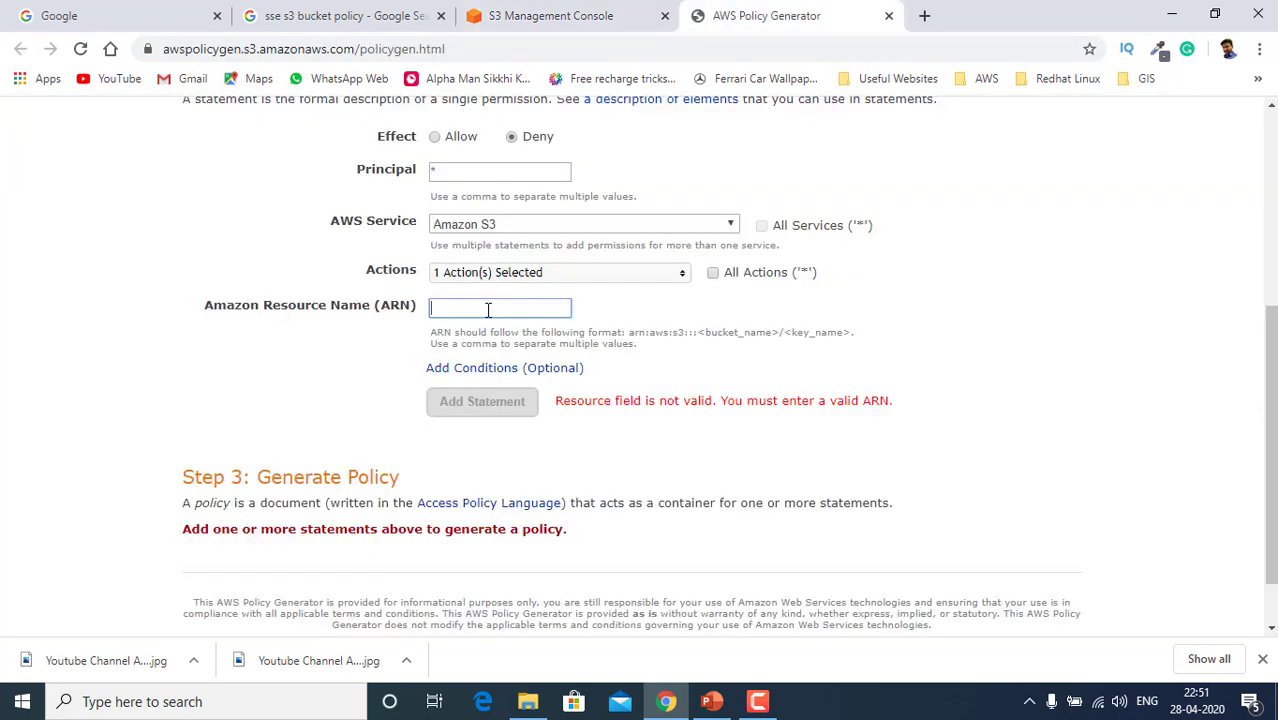
{"action": "left_click", "coordinate": [490, 307]}
{"action": "key", "text": "ctrl+v"}
{"action": "type", "text": "/"}
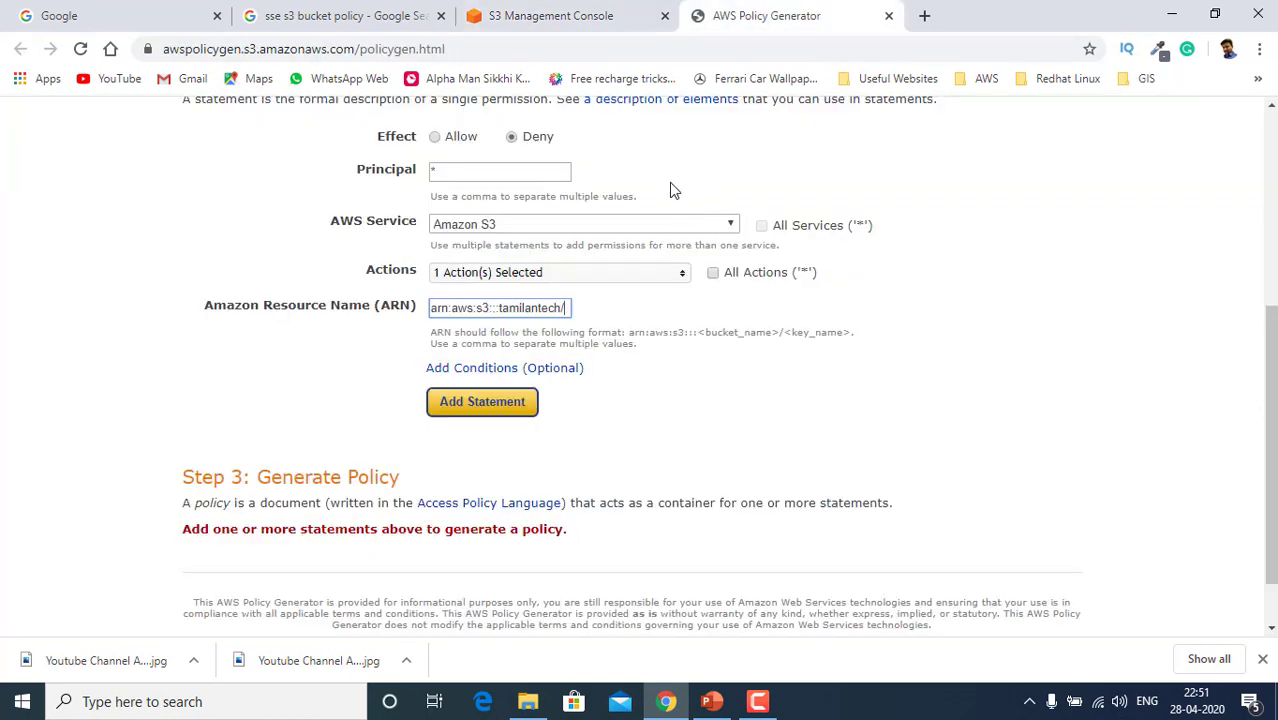
{"action": "type", "text": "*"}
- Add a Null condition with key s3:x-amz-server-side-encryption and value true, and add the completed statement to the policy
{"action": "left_click", "coordinate": [434, 367]}
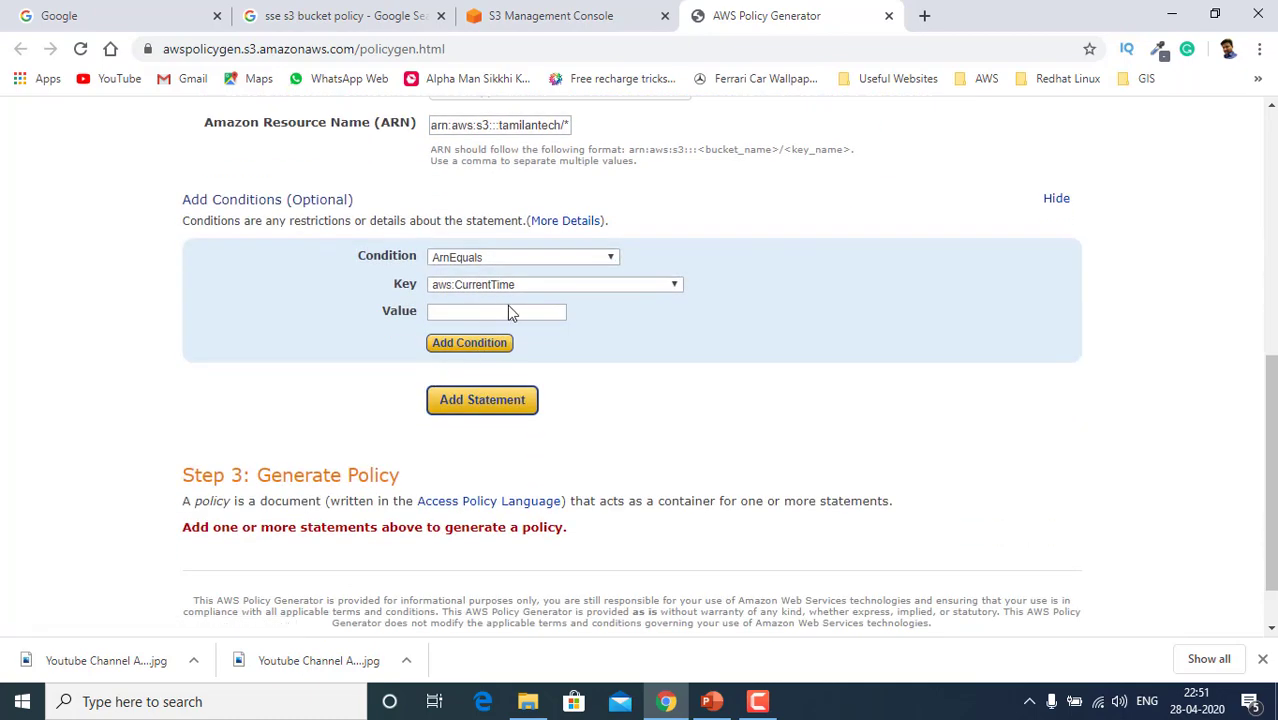
{"action": "left_click", "coordinate": [495, 257]}
{"action": "scroll", "coordinate": [518, 390], "scroll_direction": "down", "scroll_amount": 3}
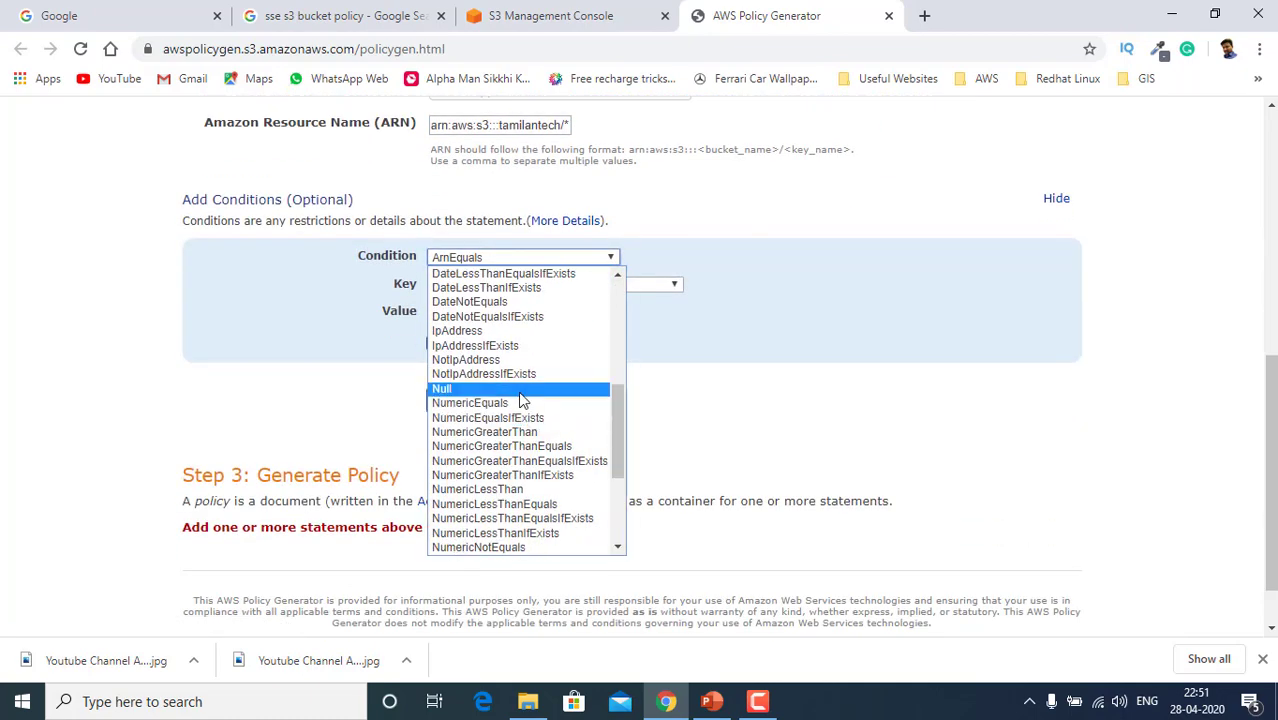
{"action": "left_click", "coordinate": [519, 390]}
{"action": "left_click", "coordinate": [576, 285]}
{"action": "scroll", "coordinate": [549, 405], "scroll_direction": "down", "scroll_amount": 10}
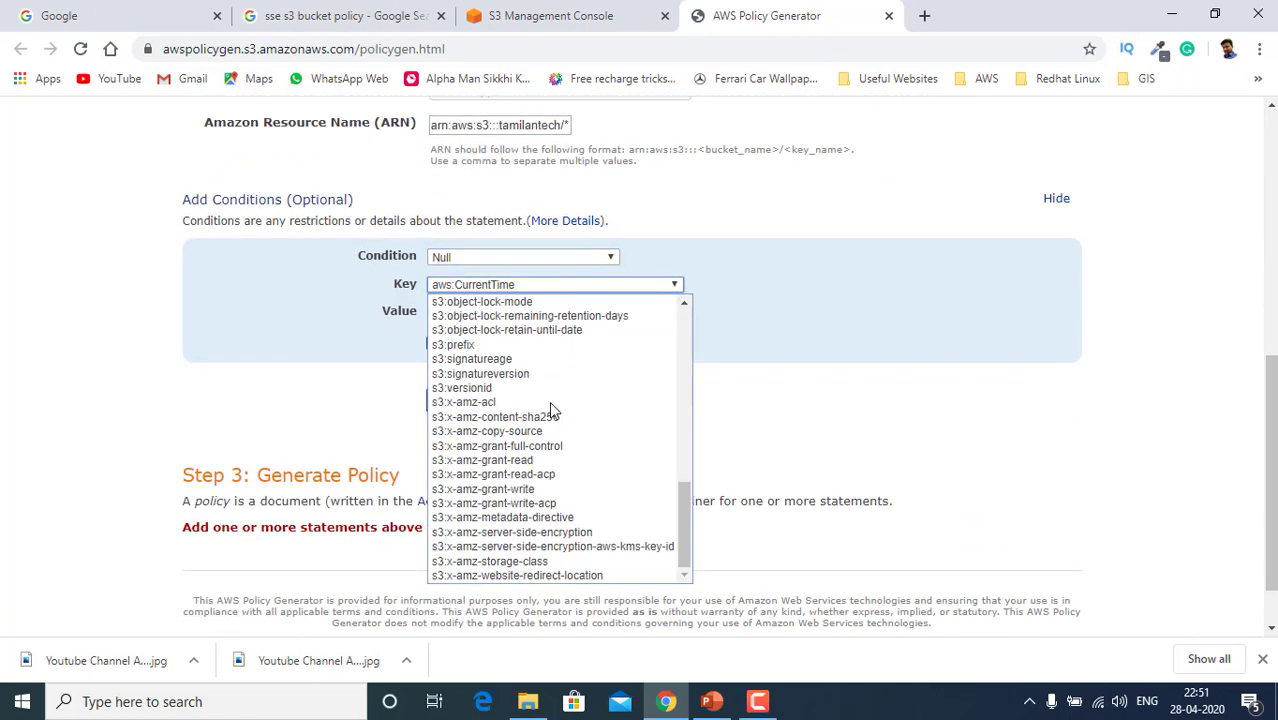
{"action": "left_click", "coordinate": [558, 533]}
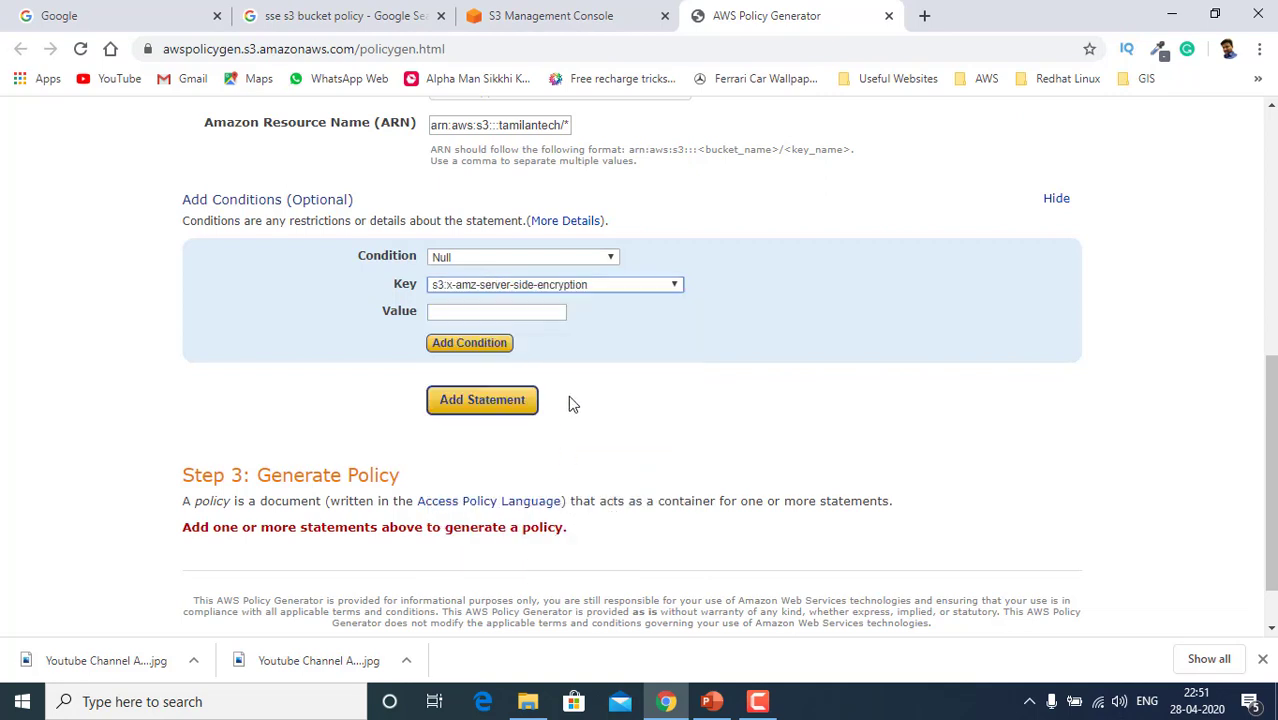
{"action": "left_click", "coordinate": [528, 312]}
{"action": "type", "text": "true"}
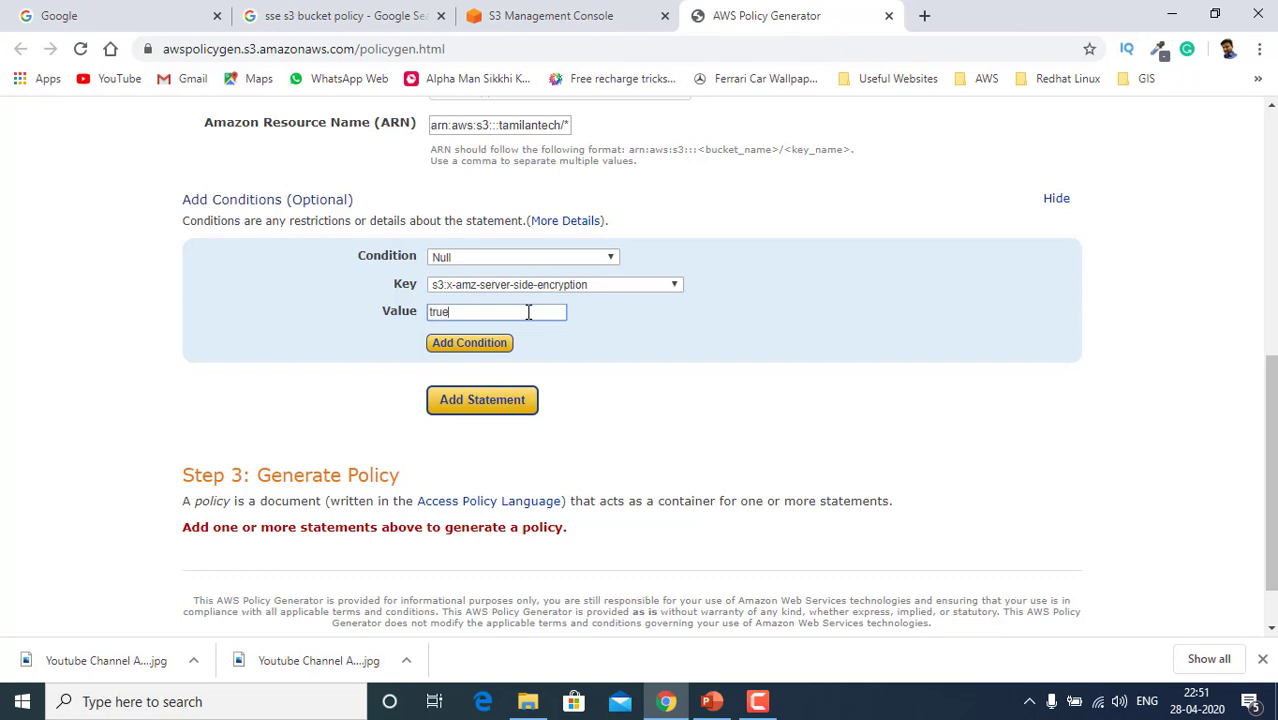
{"action": "left_click", "coordinate": [444, 344]}
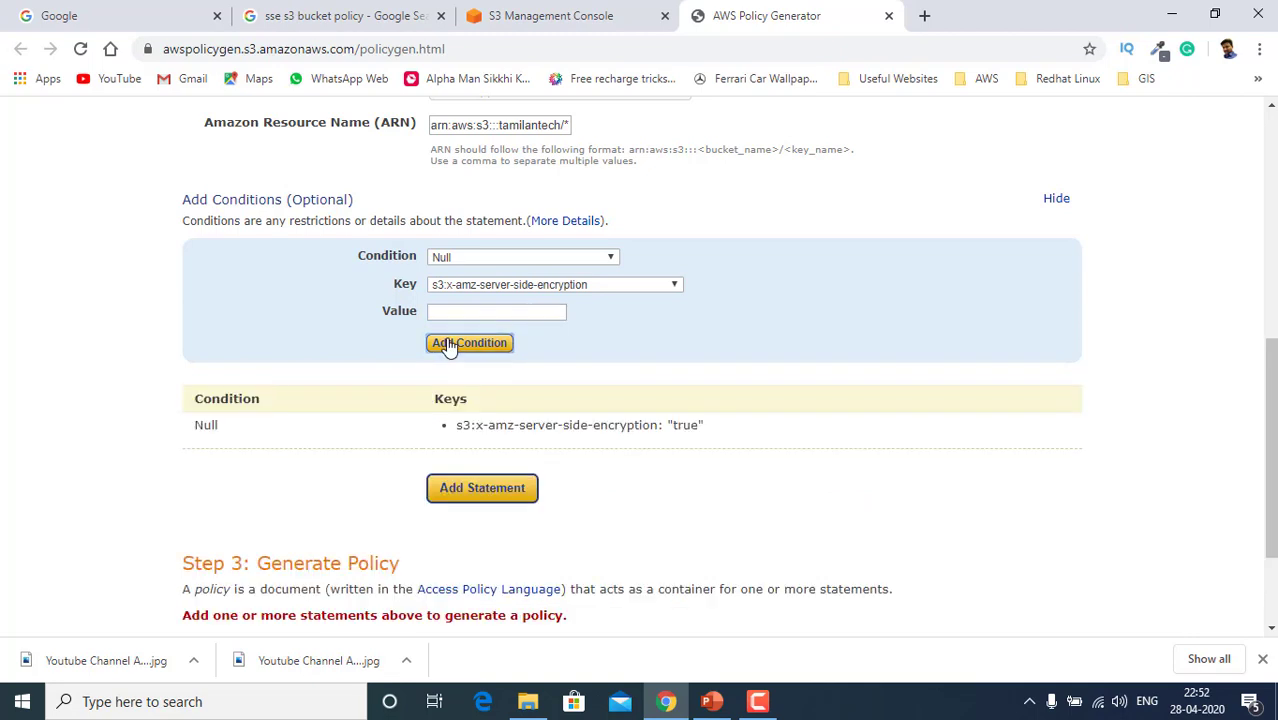
{"action": "left_click", "coordinate": [486, 488]}
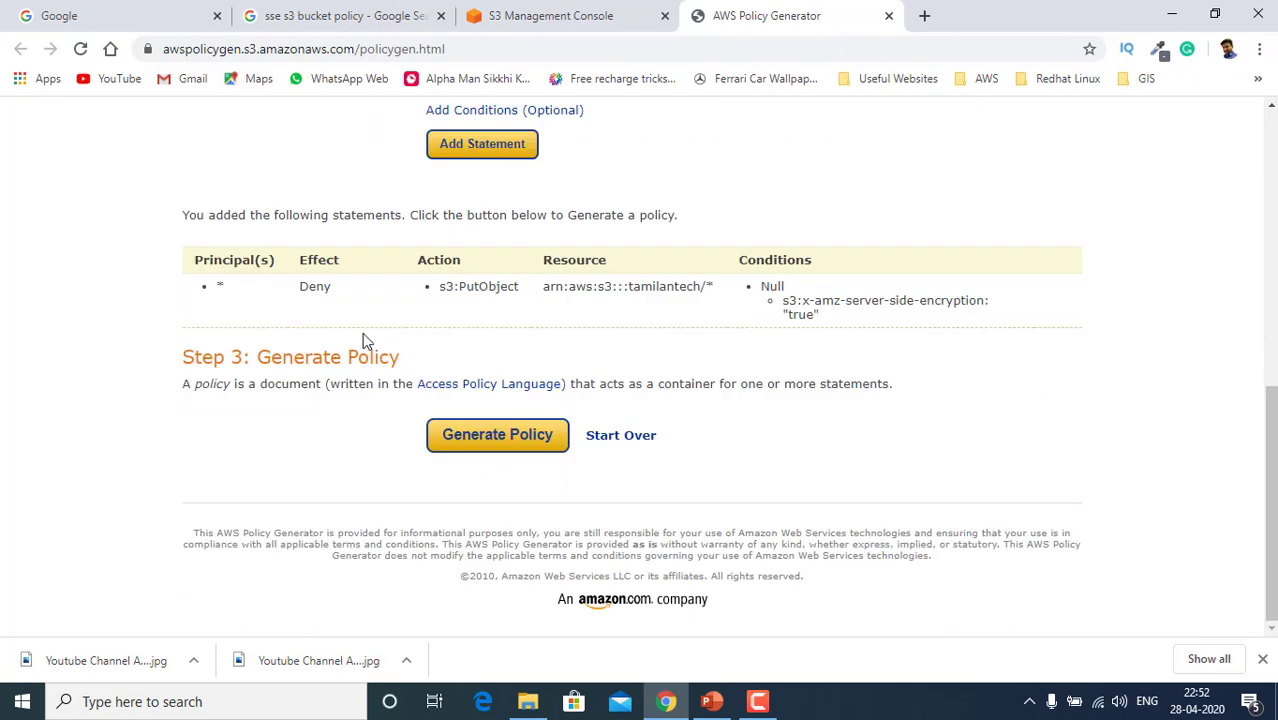
{"action": "scroll", "coordinate": [531, 372], "scroll_direction": "up", "scroll_amount": 6}
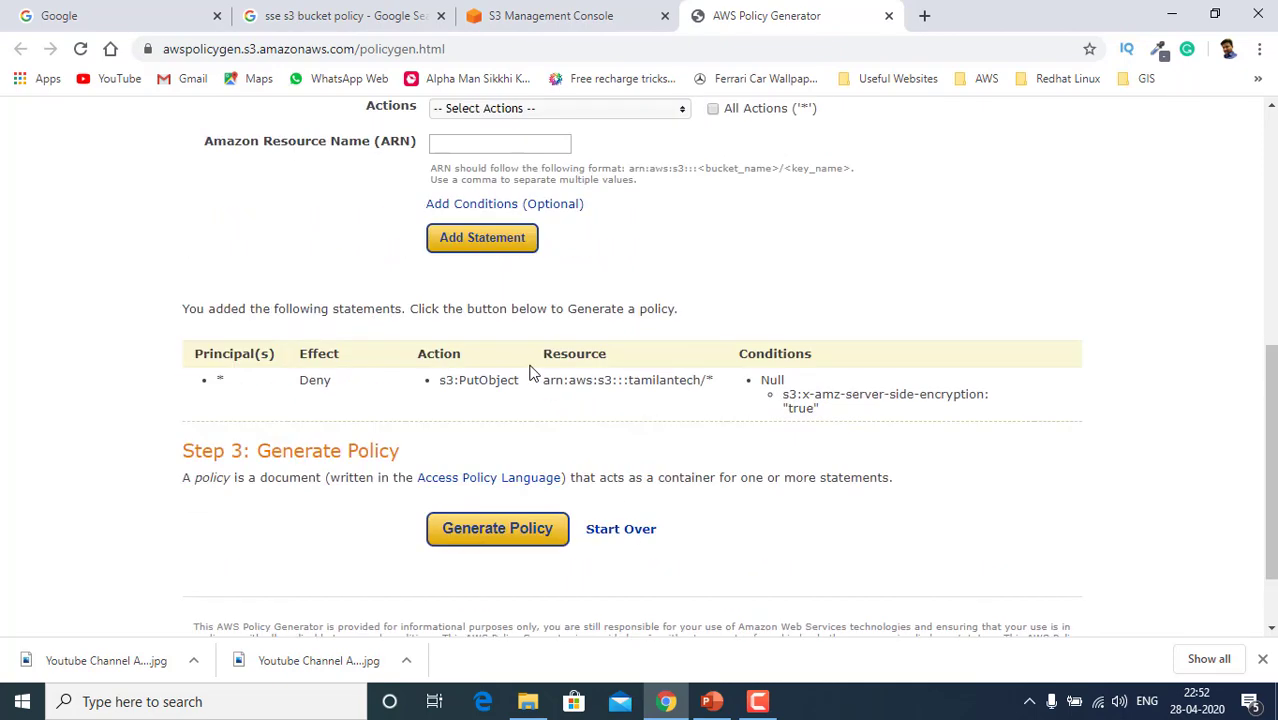
- Set the effect of a second policy statement to Deny and its principal to *
{"action": "left_click", "coordinate": [513, 441]}
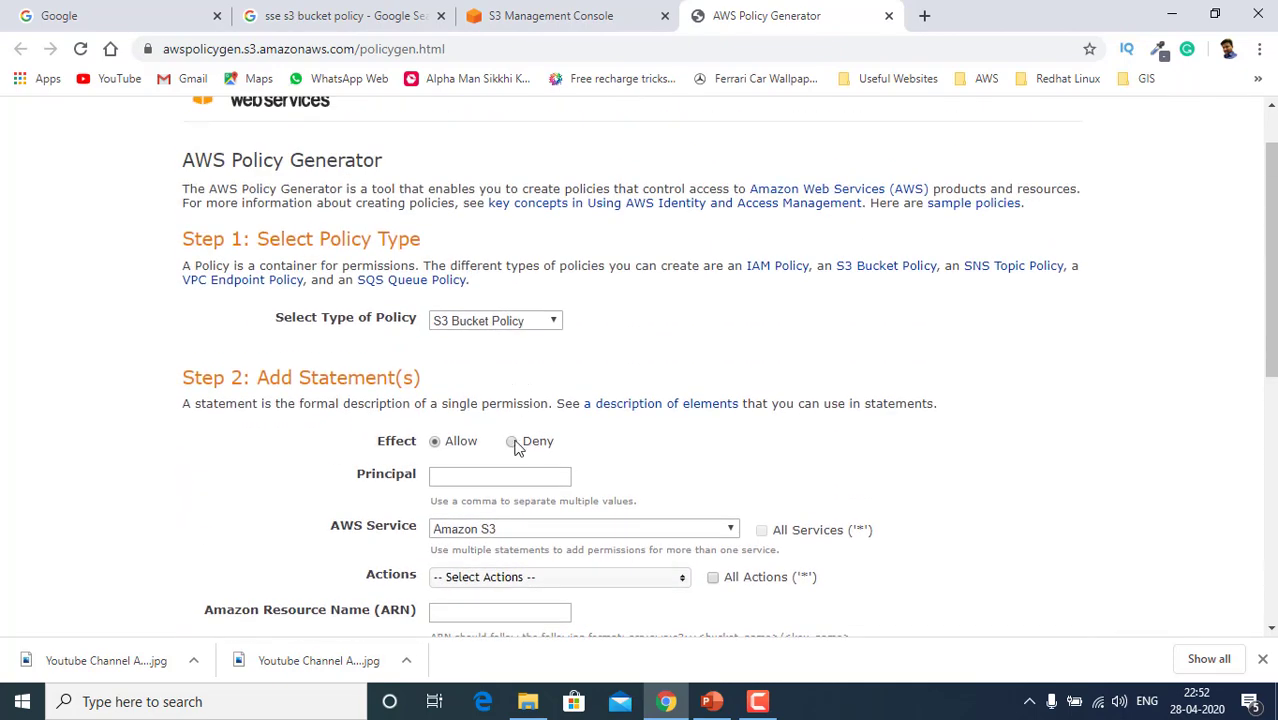
{"action": "scroll", "coordinate": [550, 423], "scroll_direction": "down", "scroll_amount": 2}
{"action": "left_click", "coordinate": [520, 290]}
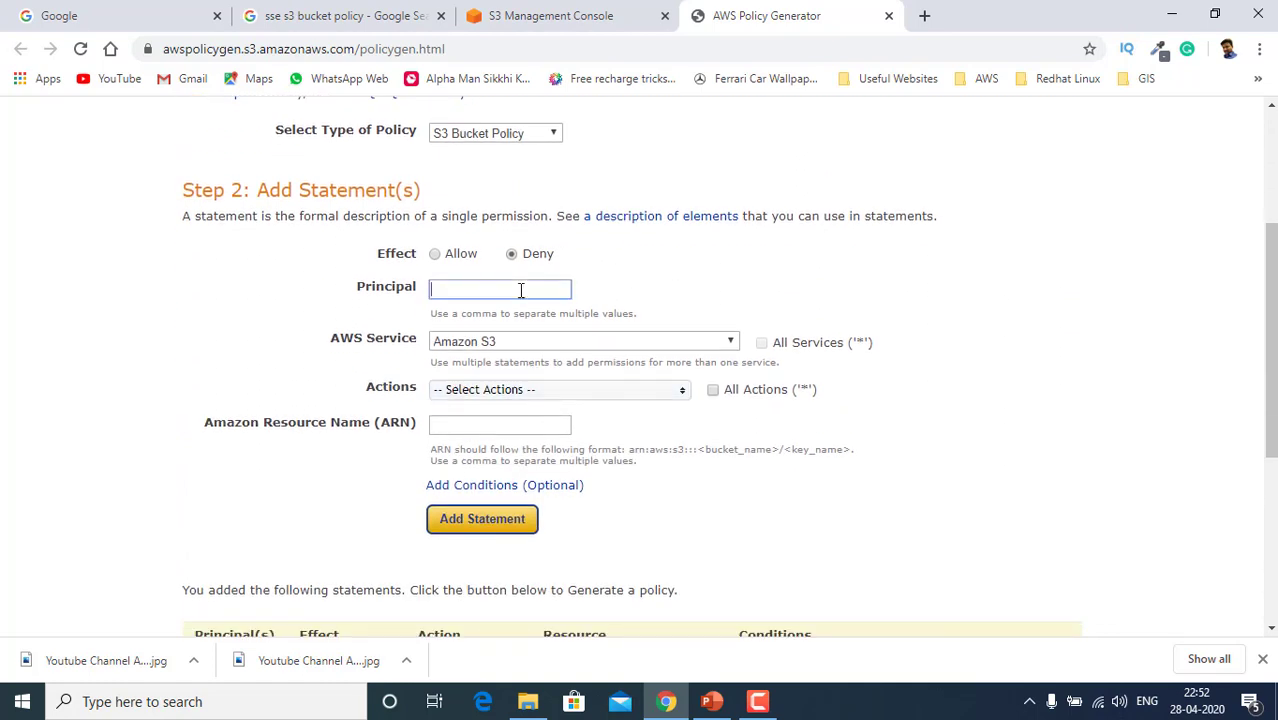
{"action": "type", "text": "*"}
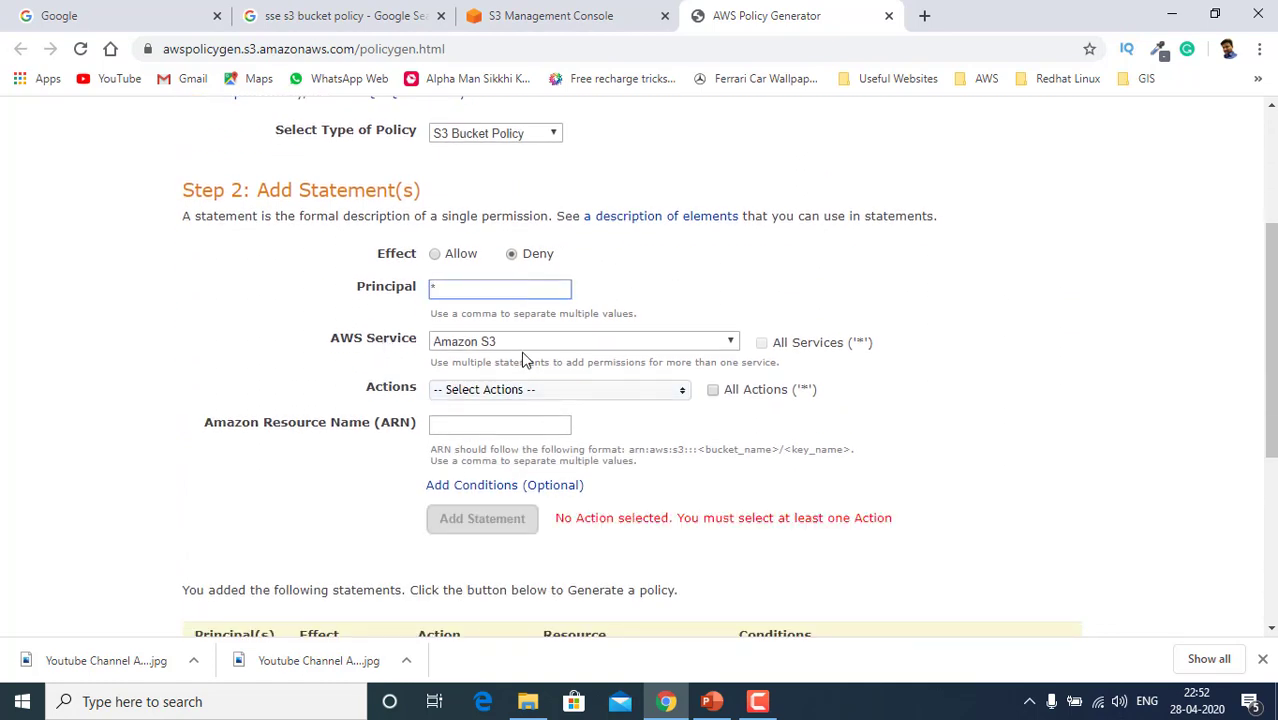
- Select the PutObject action for the second statement and enter arn:aws:s3:::tamilantech/* as its Amazon Resource Name
{"action": "left_click", "coordinate": [537, 392]}
{"action": "scroll", "coordinate": [538, 435], "scroll_direction": "down", "scroll_amount": 5}
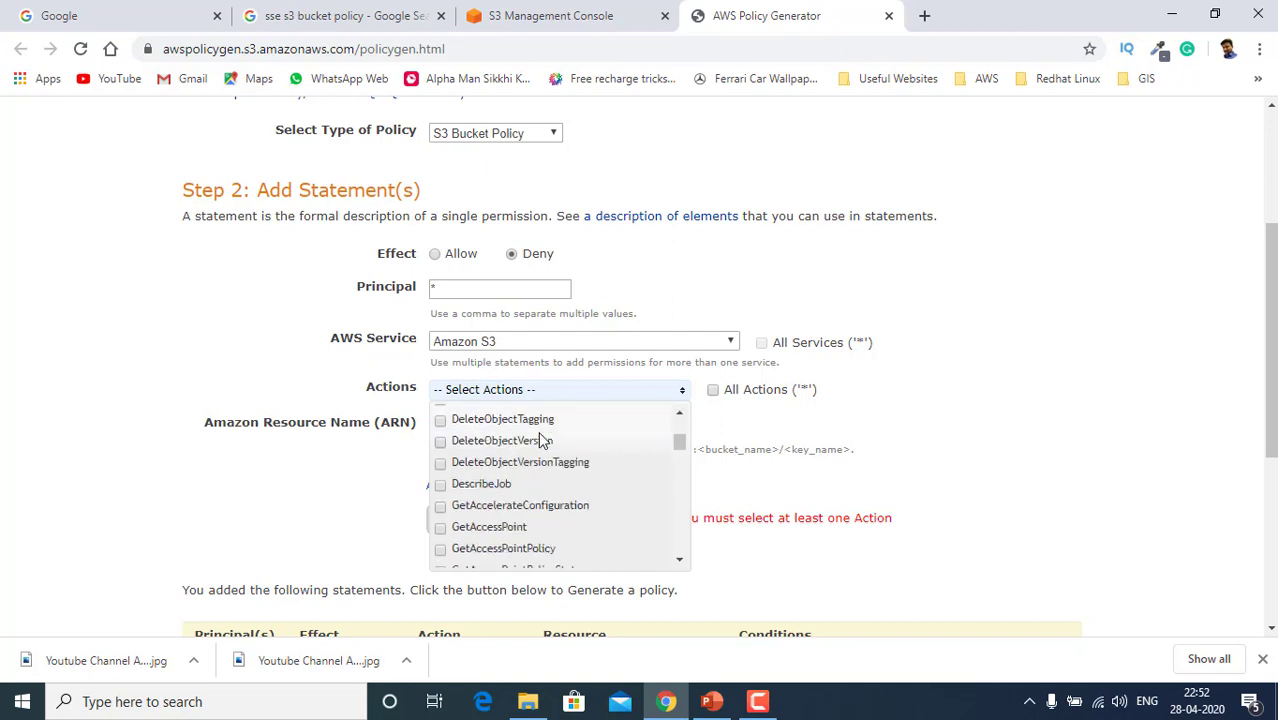
{"action": "scroll", "coordinate": [538, 435], "scroll_direction": "down", "scroll_amount": 10}
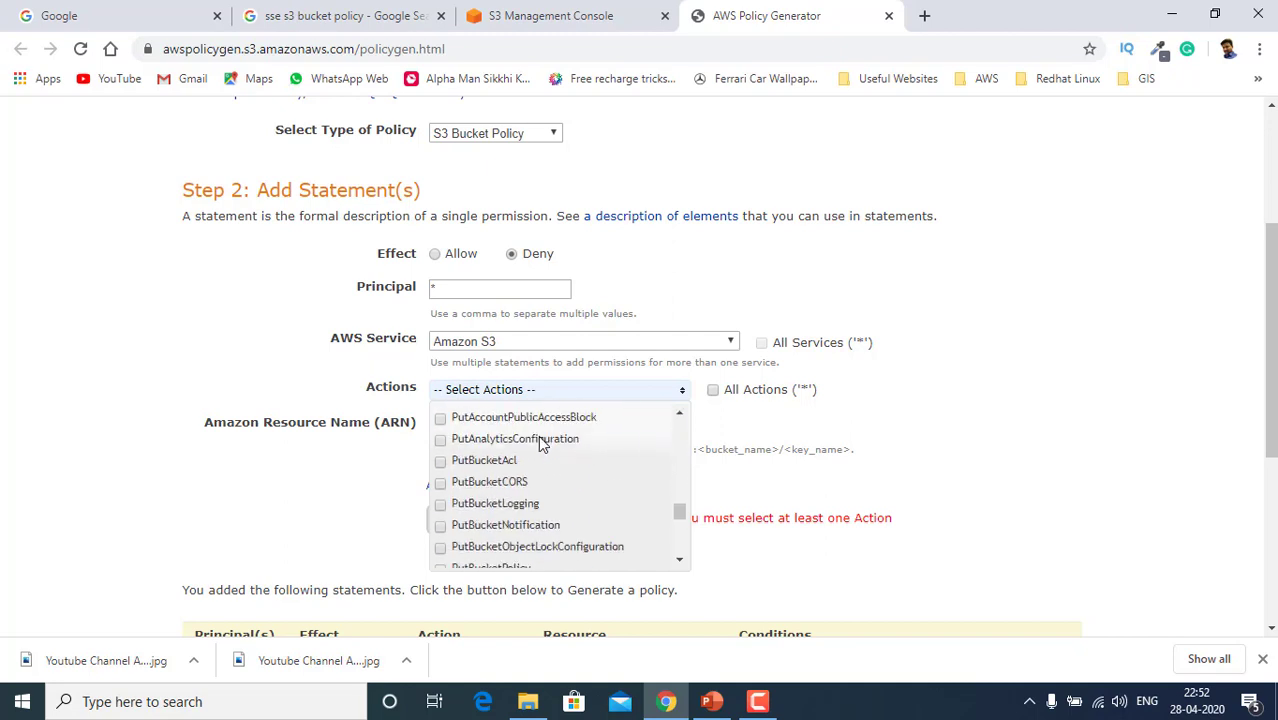
{"action": "scroll", "coordinate": [538, 435], "scroll_direction": "down", "scroll_amount": 3}
{"action": "left_click", "coordinate": [520, 464]}
{"action": "left_click", "coordinate": [516, 423]}
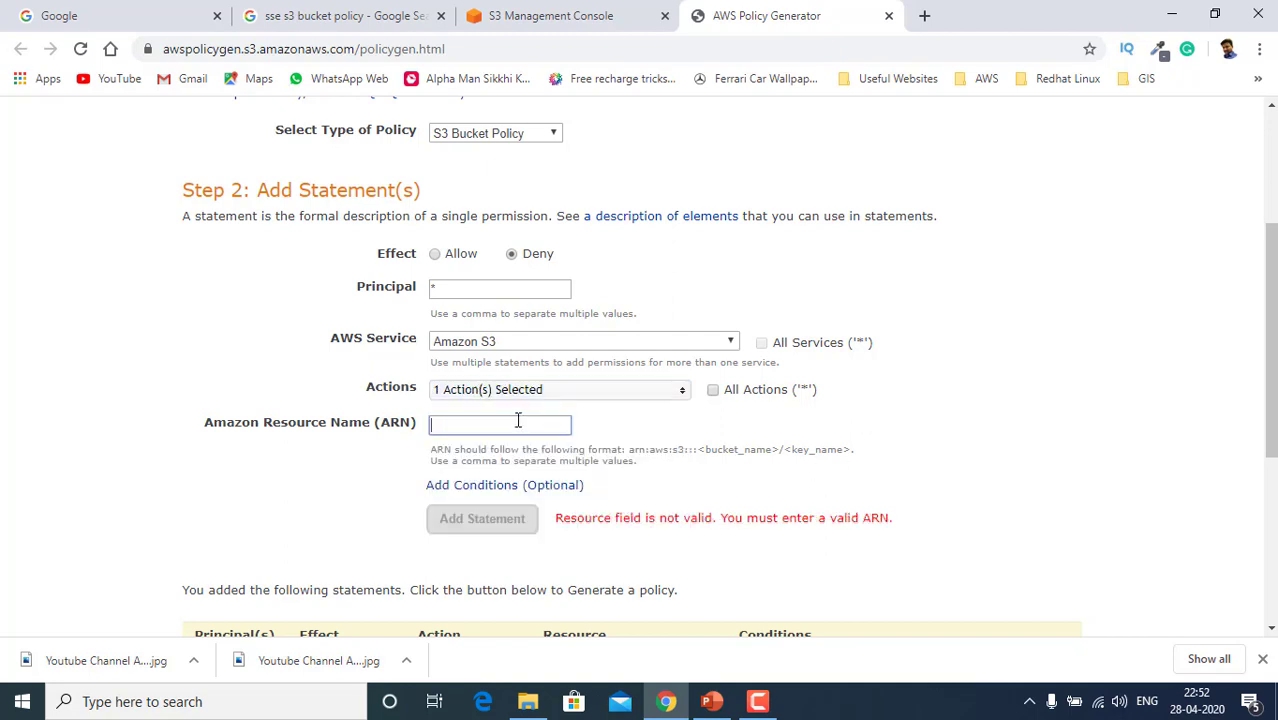
{"action": "type", "text": "arn:aws:s3:::tamilantech"}
{"action": "type", "text": "/*"}
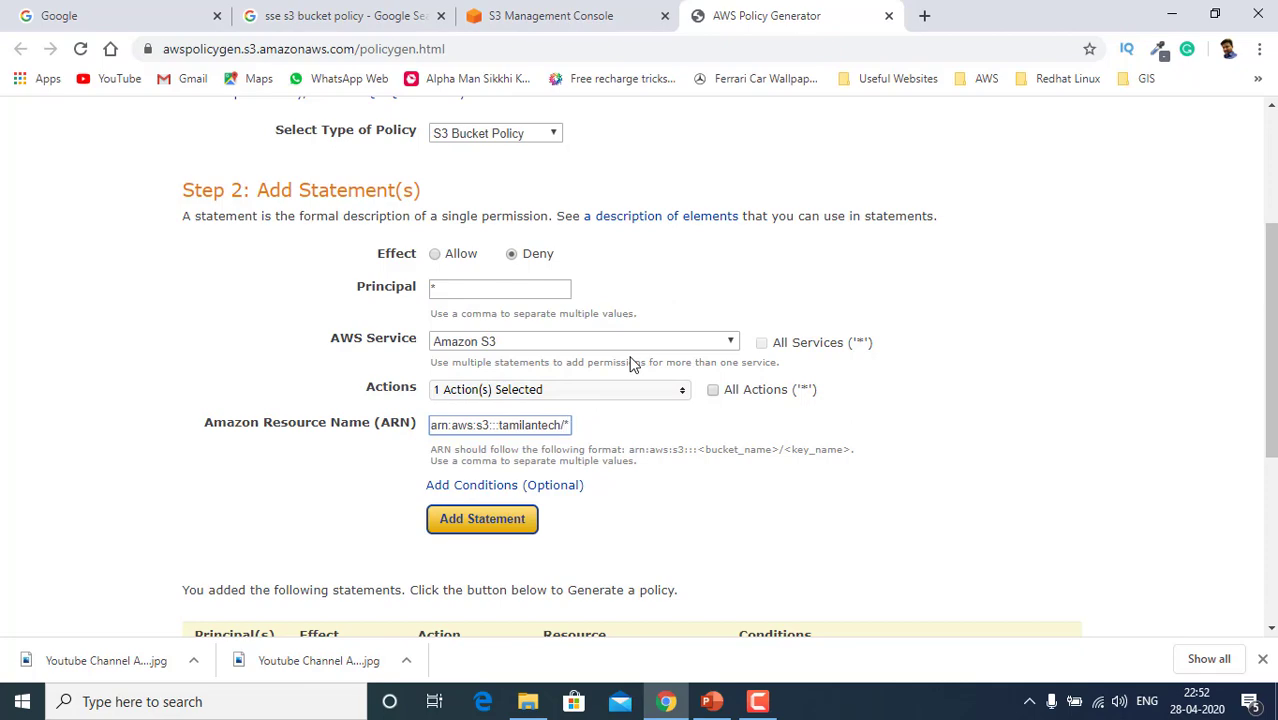
- Open the statement's conditions and choose StringNotEquals as the condition with s3:x-amz-server-side-encryption as the key
{"action": "left_click", "coordinate": [448, 490]}
{"action": "scroll", "coordinate": [525, 362], "scroll_direction": "down", "scroll_amount": 3}
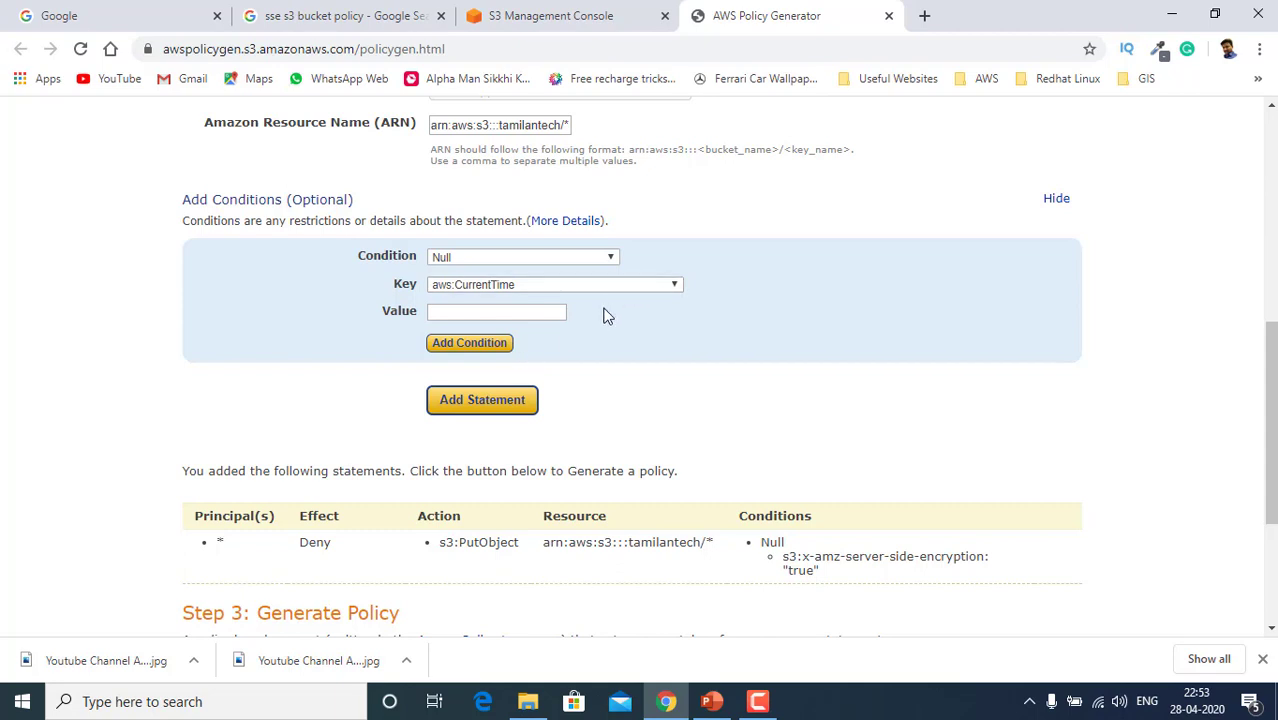
{"action": "left_click", "coordinate": [593, 262]}
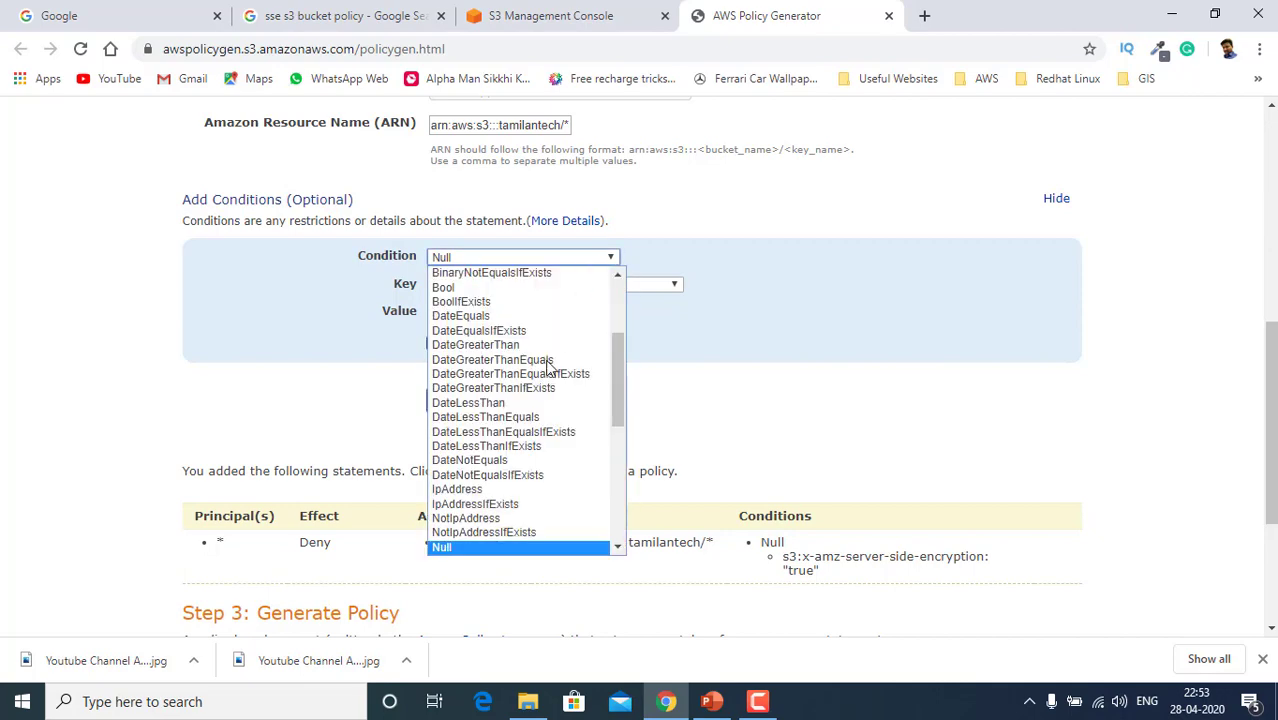
{"action": "scroll", "coordinate": [548, 375], "scroll_direction": "down", "scroll_amount": 5}
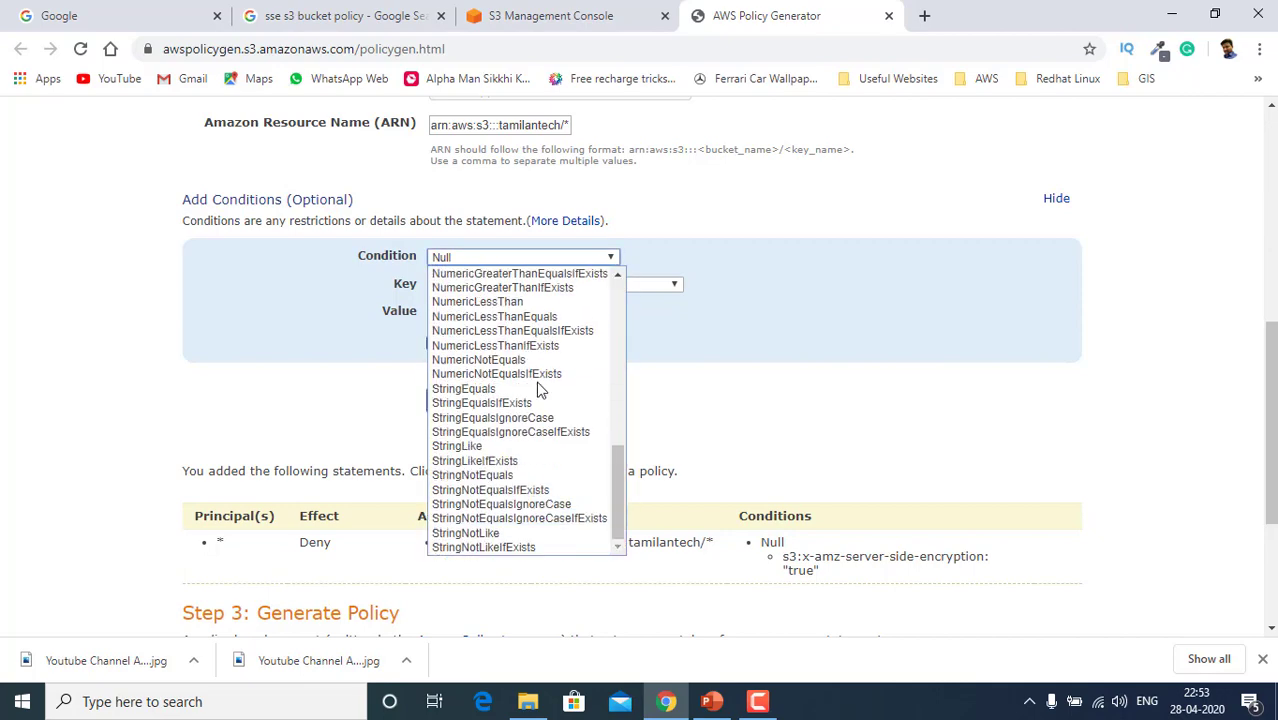
{"action": "left_click", "coordinate": [515, 475]}
{"action": "left_click", "coordinate": [563, 287]}
{"action": "scroll", "coordinate": [719, 451], "scroll_direction": "down", "scroll_amount": 3}
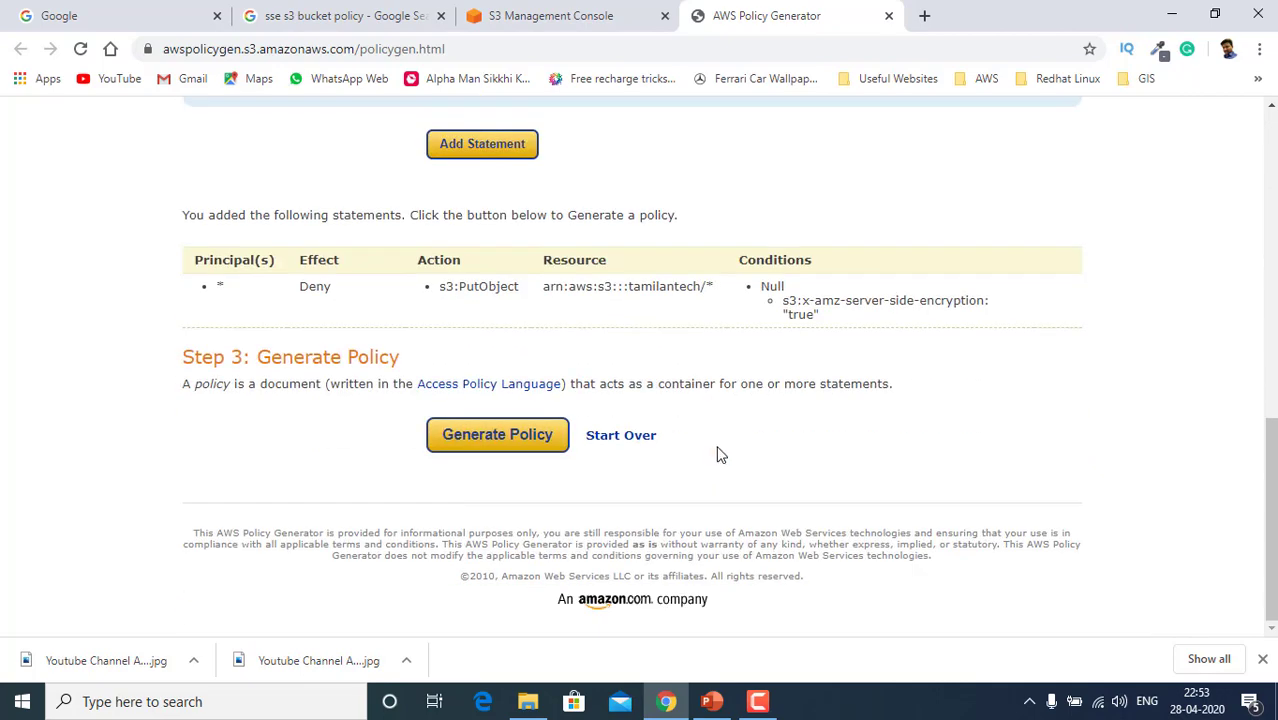
{"action": "scroll", "coordinate": [670, 377], "scroll_direction": "up", "scroll_amount": 3}
{"action": "left_click", "coordinate": [605, 311]}
{"action": "scroll", "coordinate": [594, 500], "scroll_direction": "down", "scroll_amount": 7}
{"action": "left_click", "coordinate": [591, 558]}
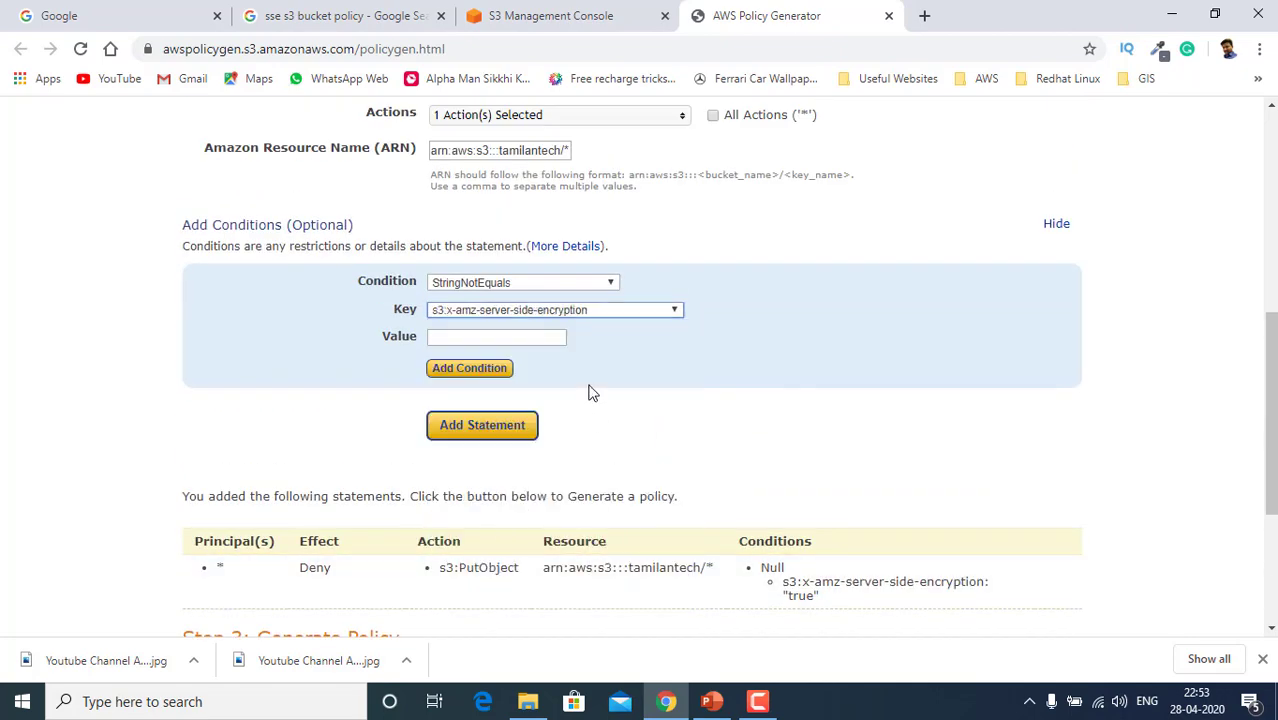
- Enter AES256 as the condition value, add the condition, and add the completed statement to the policy
{"action": "left_click", "coordinate": [547, 341]}
{"action": "type", "text": "A"}
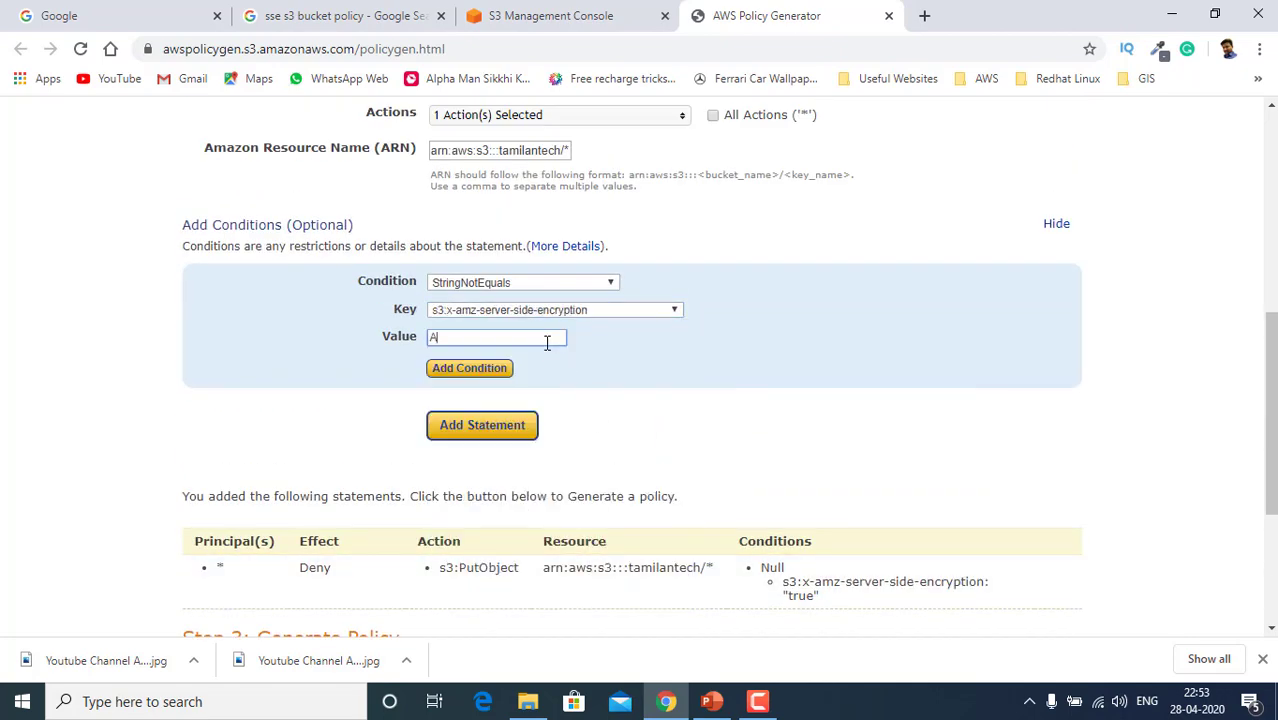
{"action": "type", "text": "ES256"}
{"action": "left_click", "coordinate": [491, 370]}
{"action": "scroll", "coordinate": [495, 375], "scroll_direction": "down", "scroll_amount": 3}
{"action": "left_click", "coordinate": [484, 239]}
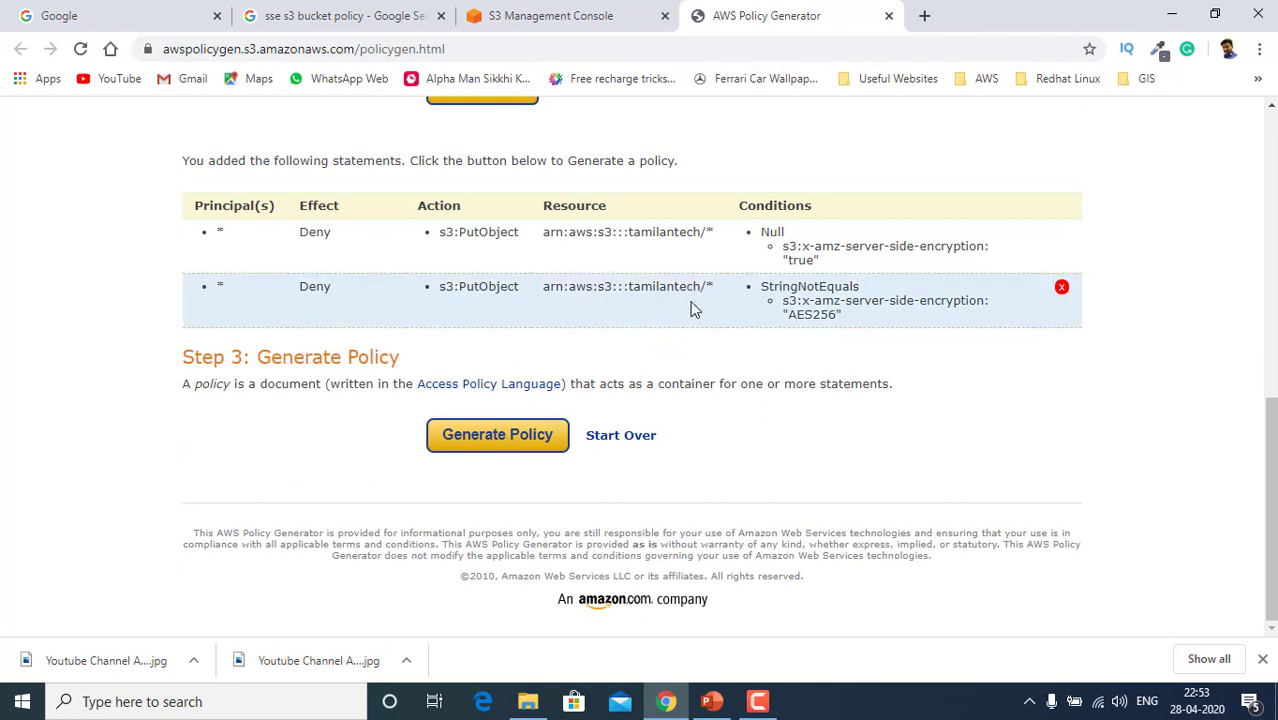
- Generate the policy JSON and copy it into the bucket policy editor of the tamilantech bucket
{"action": "left_click", "coordinate": [476, 448]}
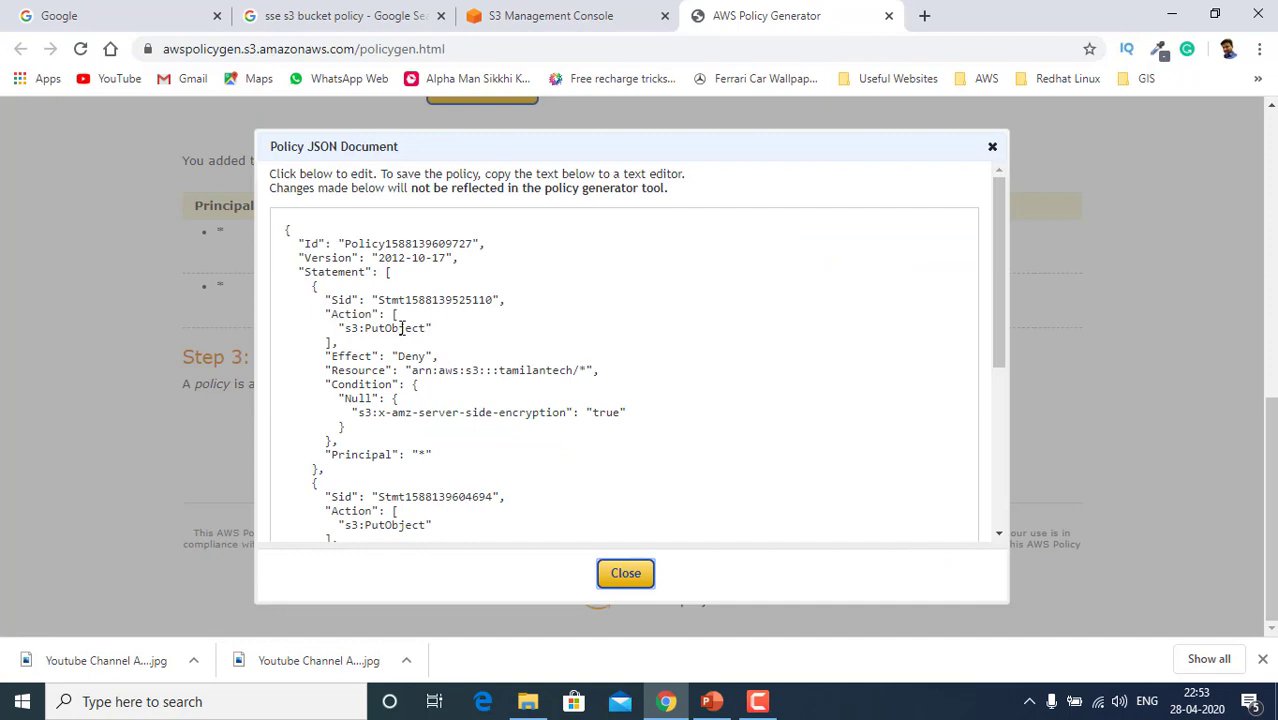
{"action": "left_click_drag", "start_coordinate": [400, 328], "coordinate": [513, 562]}
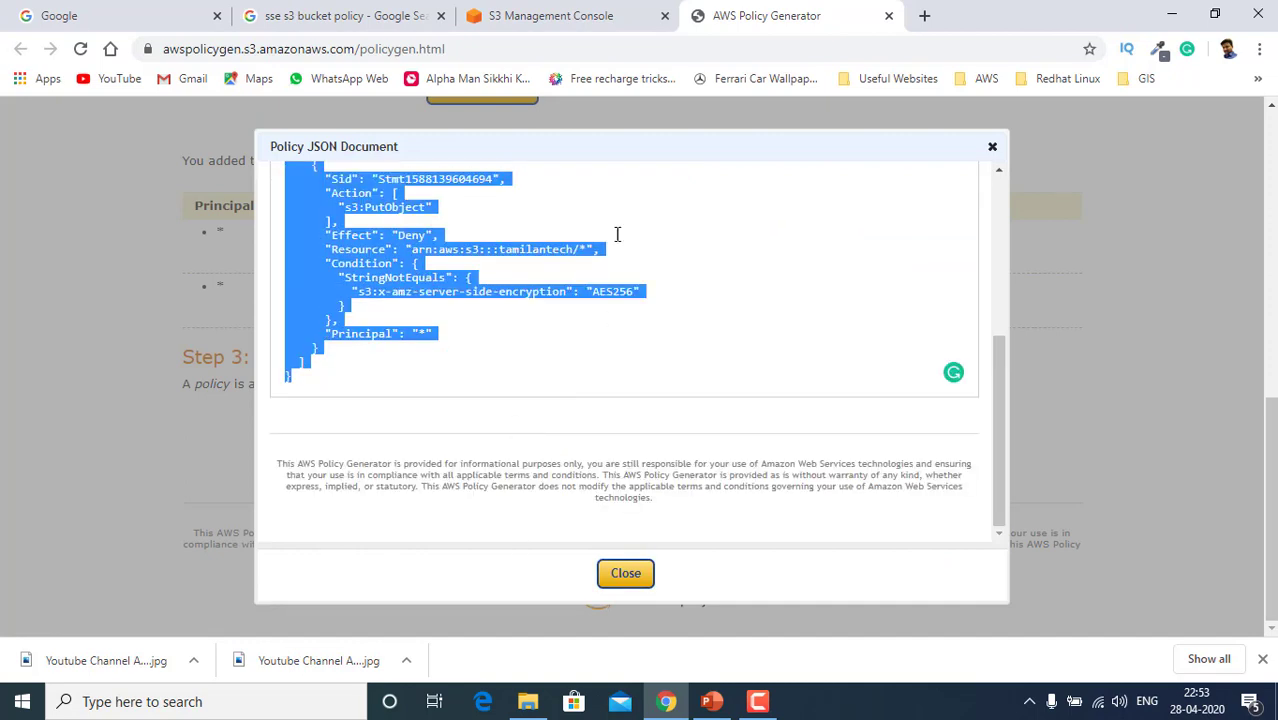
{"action": "left_click", "coordinate": [575, 16]}
{"action": "scroll", "coordinate": [493, 380], "scroll_direction": "down", "scroll_amount": 3}
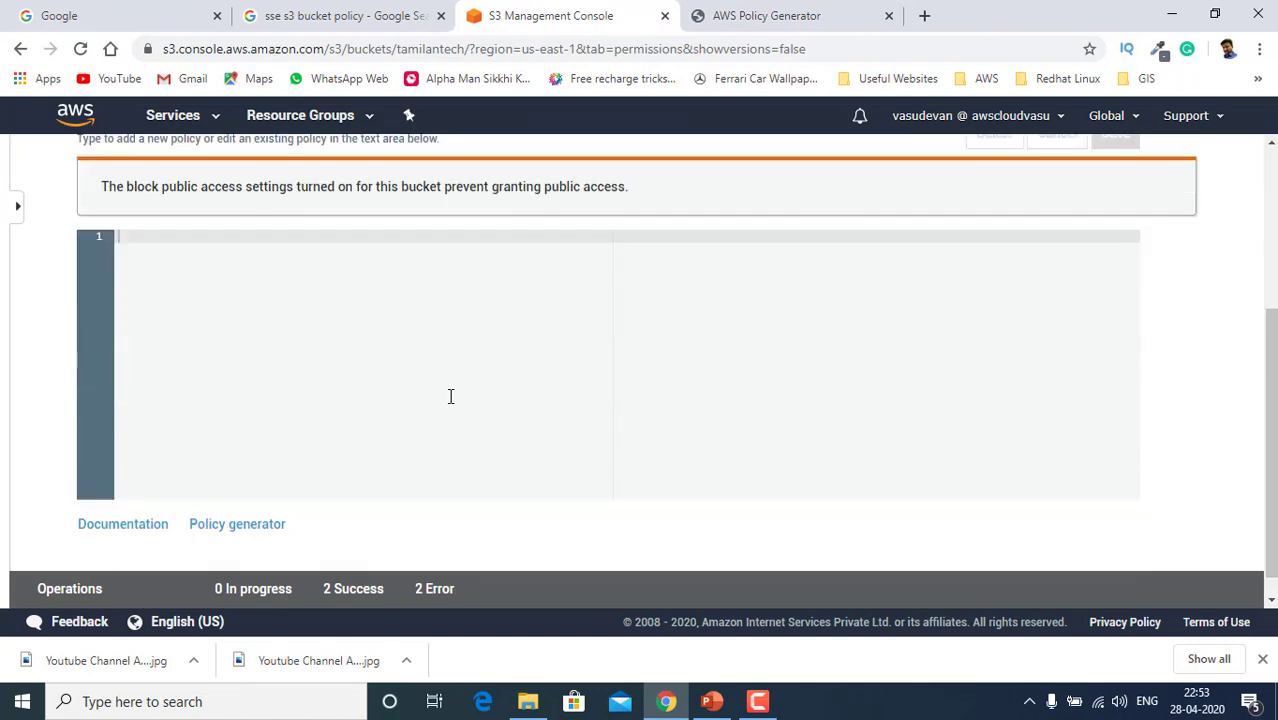
{"action": "left_click", "coordinate": [181, 235]}
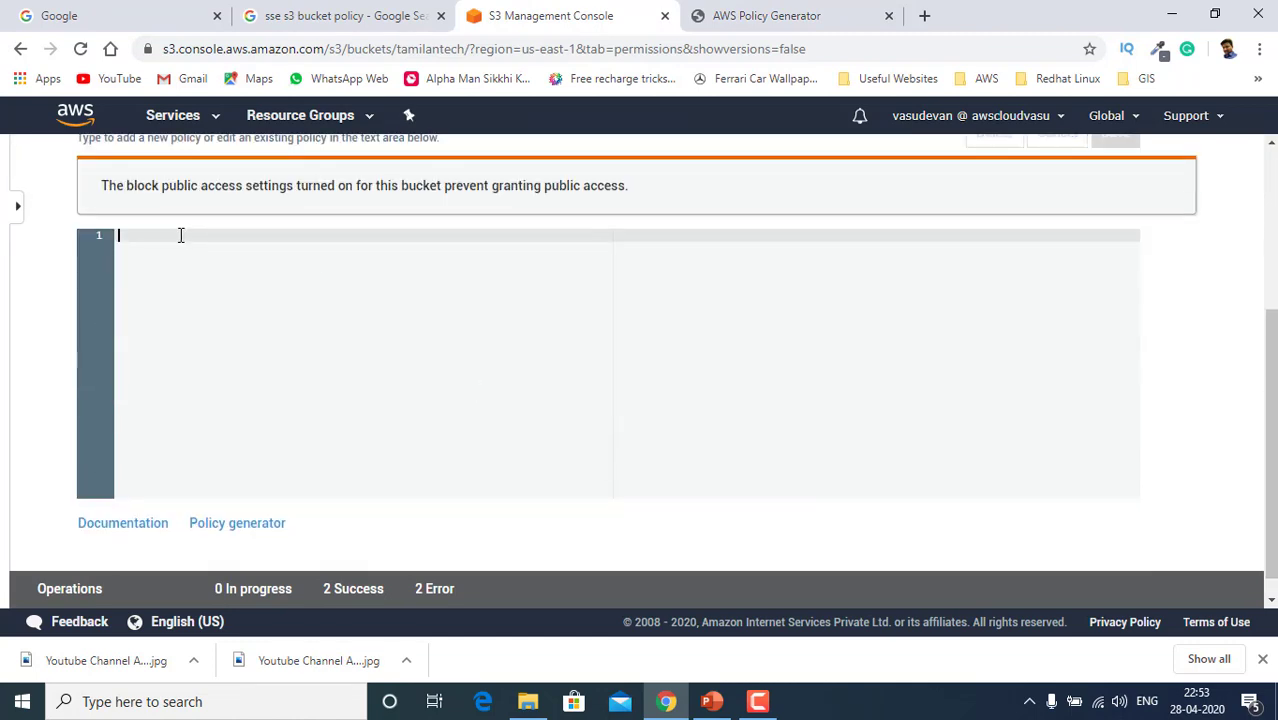
{"action": "key", "text": "ctrl+v"}
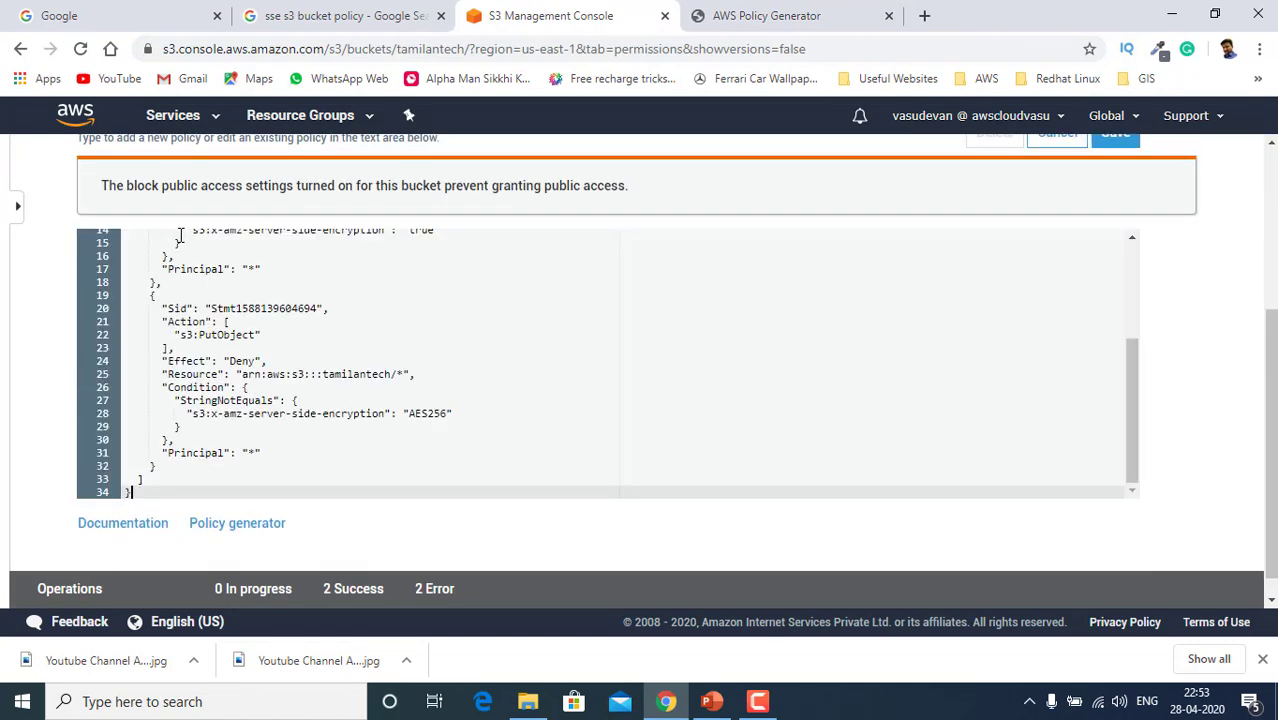
- Look over the pasted policy statements and save the bucket policy
{"action": "scroll", "coordinate": [614, 442], "scroll_direction": "up", "scroll_amount": 3}
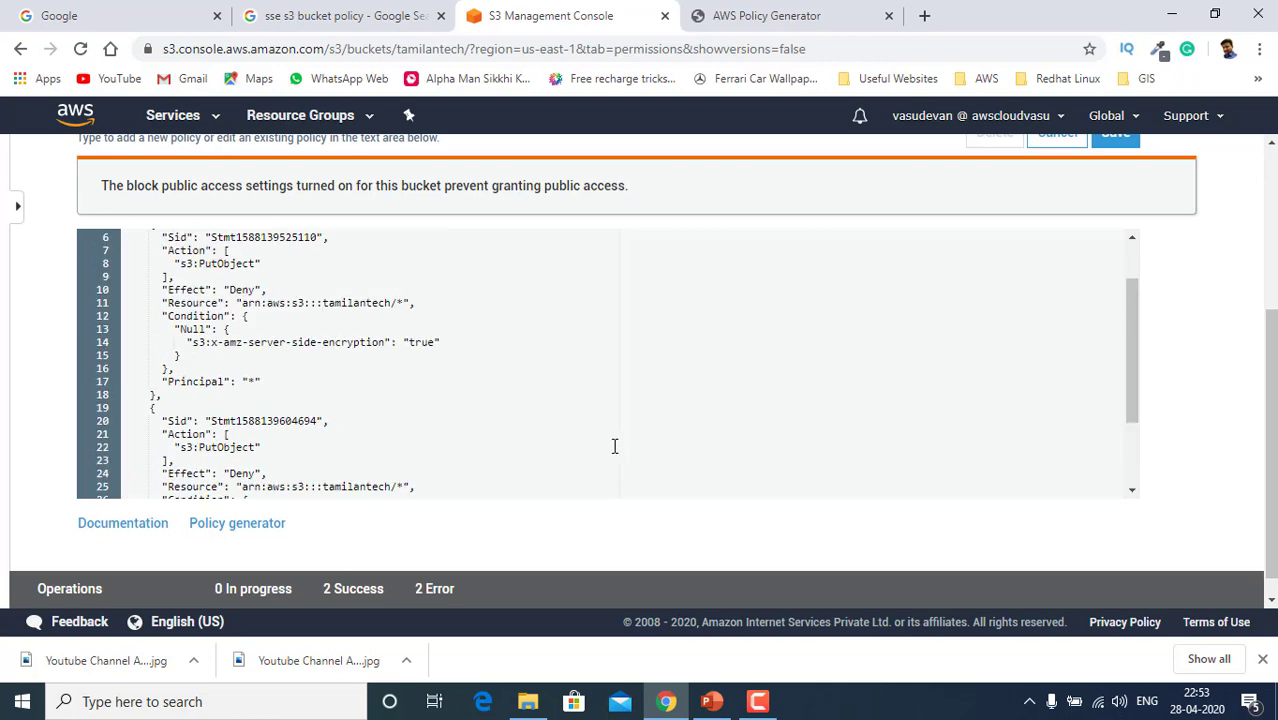
{"action": "scroll", "coordinate": [1148, 180], "scroll_direction": "up", "scroll_amount": 1}
{"action": "left_click", "coordinate": [1118, 186]}
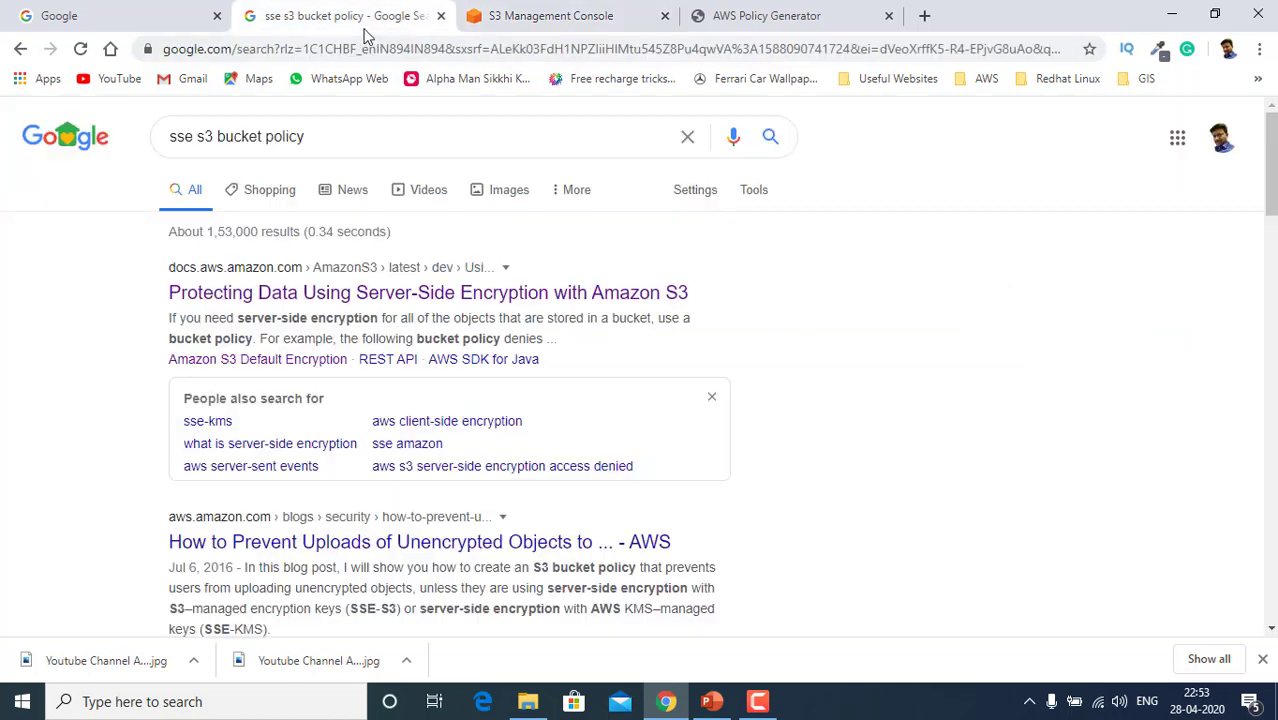
- Open the AWS documentation on protecting data using server-side encryption and compare its example bucket policy with the tamilantech bucket's policy
{"action": "left_click", "coordinate": [364, 26]}
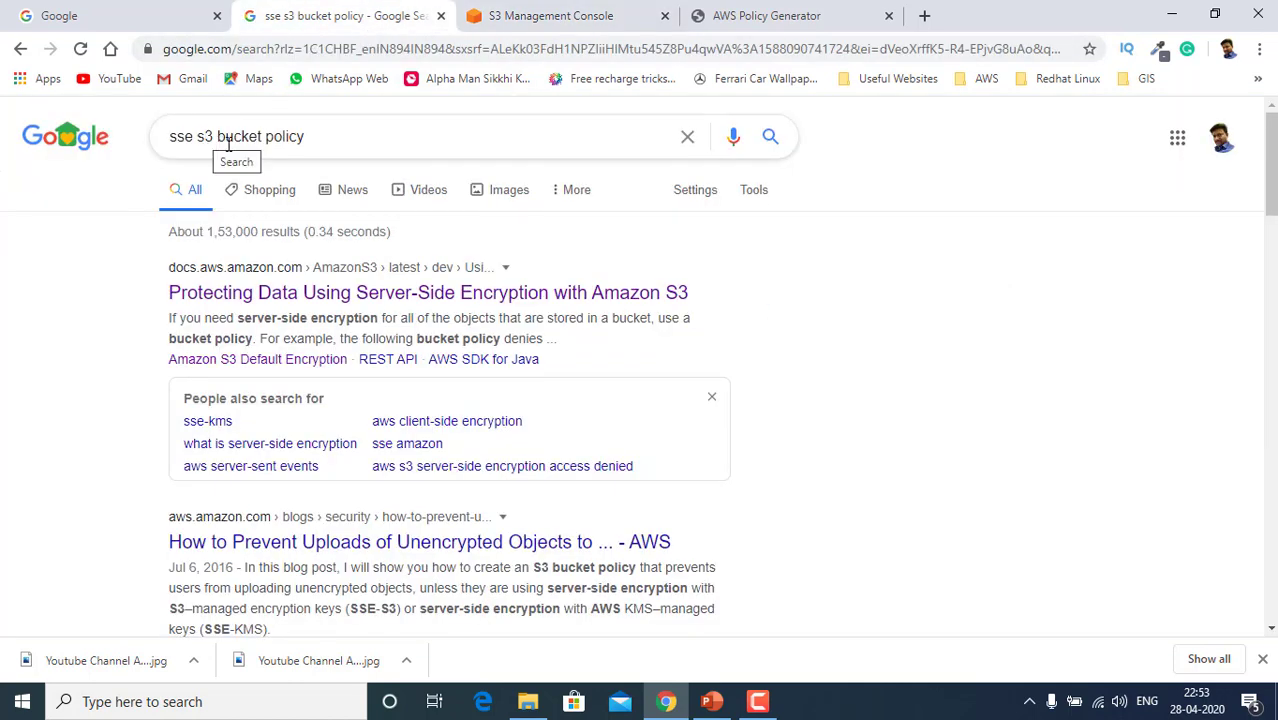
{"action": "middle_click", "coordinate": [402, 300]}
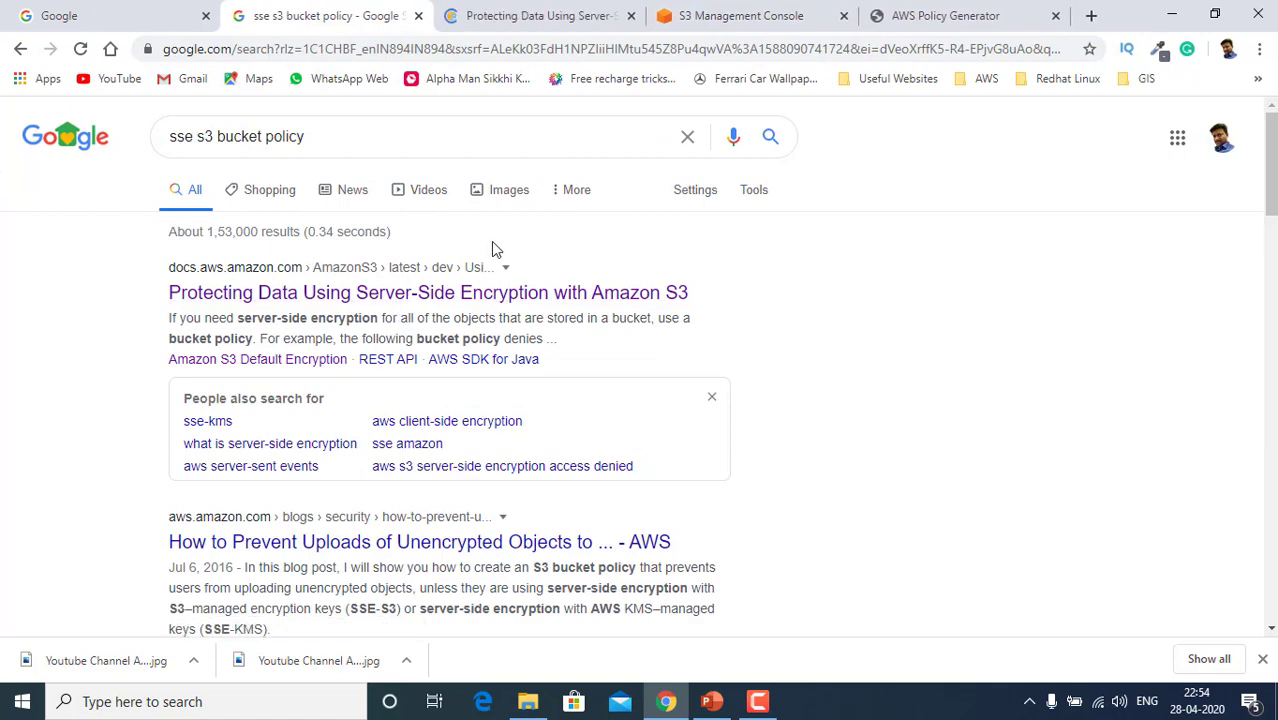
{"action": "left_click", "coordinate": [533, 17]}
{"action": "scroll", "coordinate": [512, 450], "scroll_direction": "down", "scroll_amount": 2}
{"action": "scroll", "coordinate": [512, 450], "scroll_direction": "up", "scroll_amount": 2}
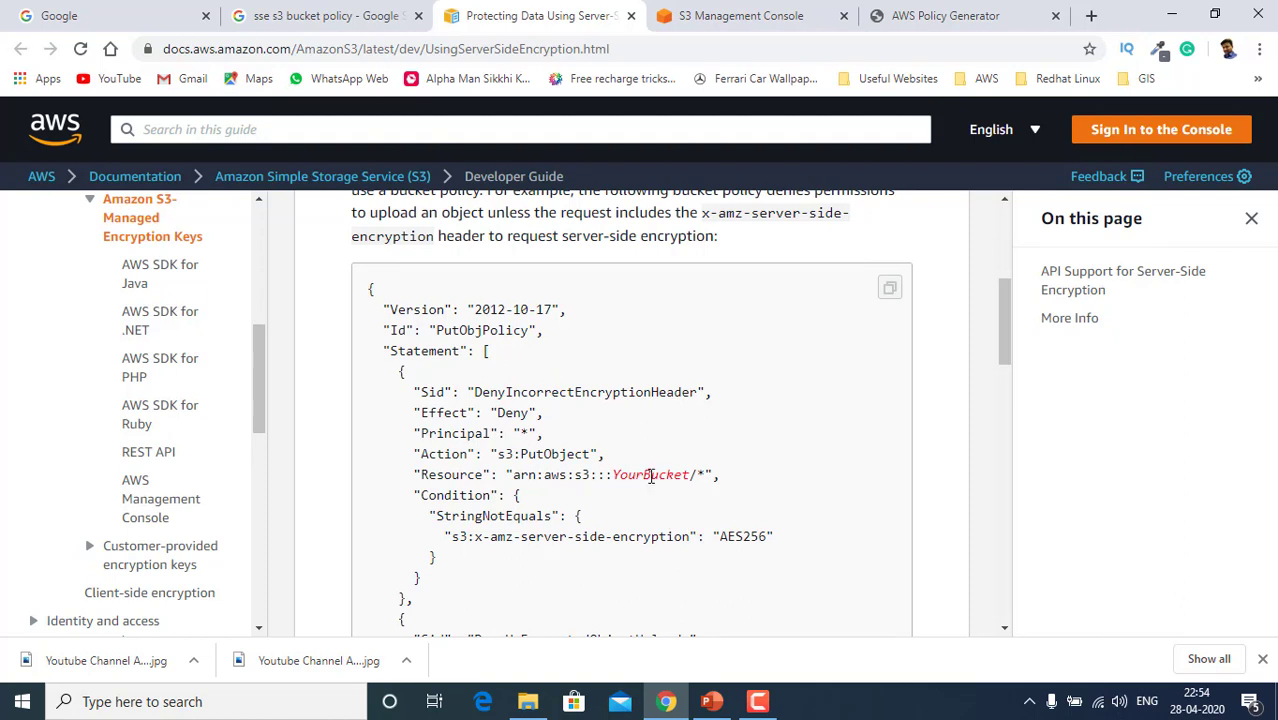
{"action": "scroll", "coordinate": [650, 476], "scroll_direction": "down", "scroll_amount": 2}
{"action": "left_click", "coordinate": [686, 30]}
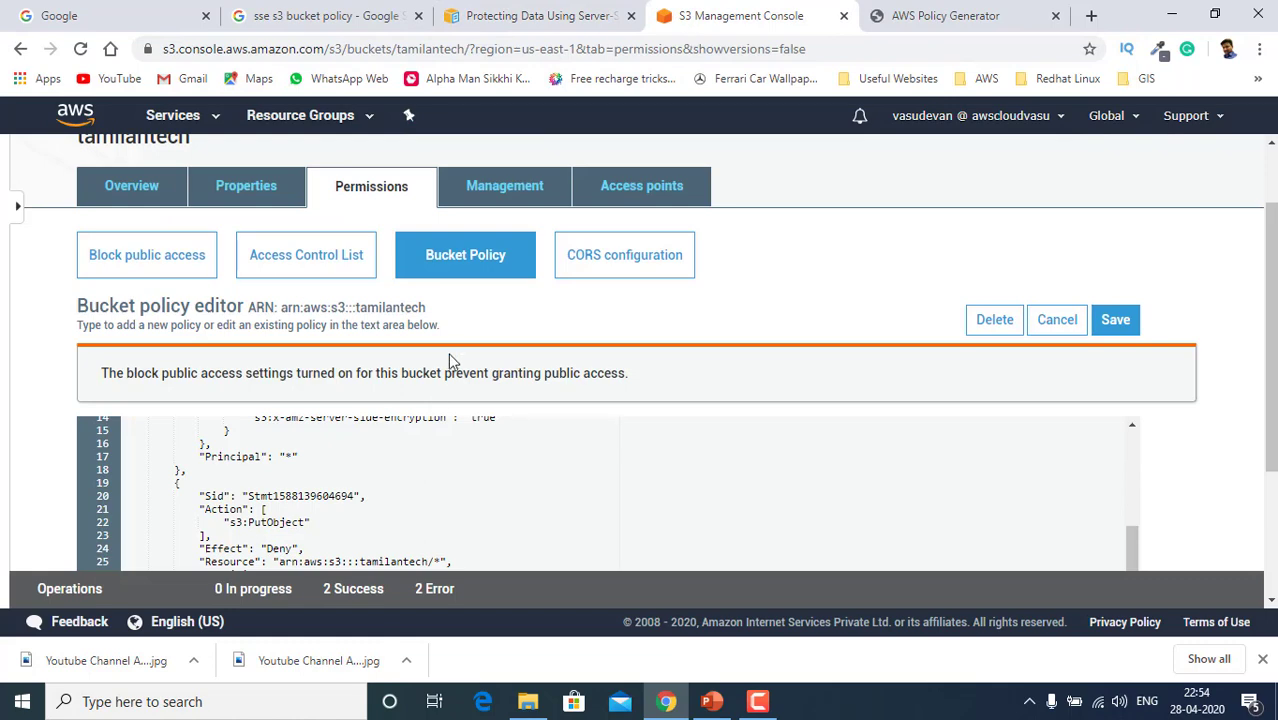
{"action": "scroll", "coordinate": [449, 440], "scroll_direction": "down", "scroll_amount": 2}
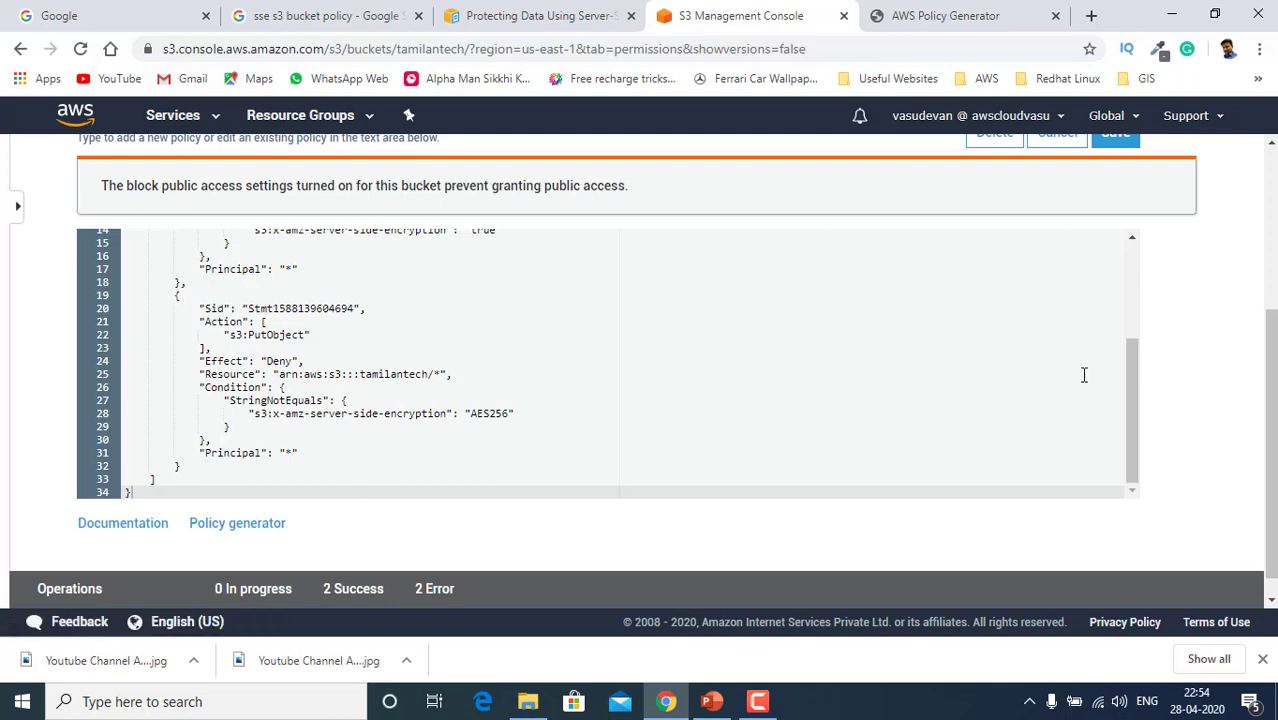
- Start an upload from the tamilantech bucket's overview and add the file Youtube Channel Art- Old.jpg
{"action": "scroll", "coordinate": [1078, 371], "scroll_direction": "up", "scroll_amount": 5}
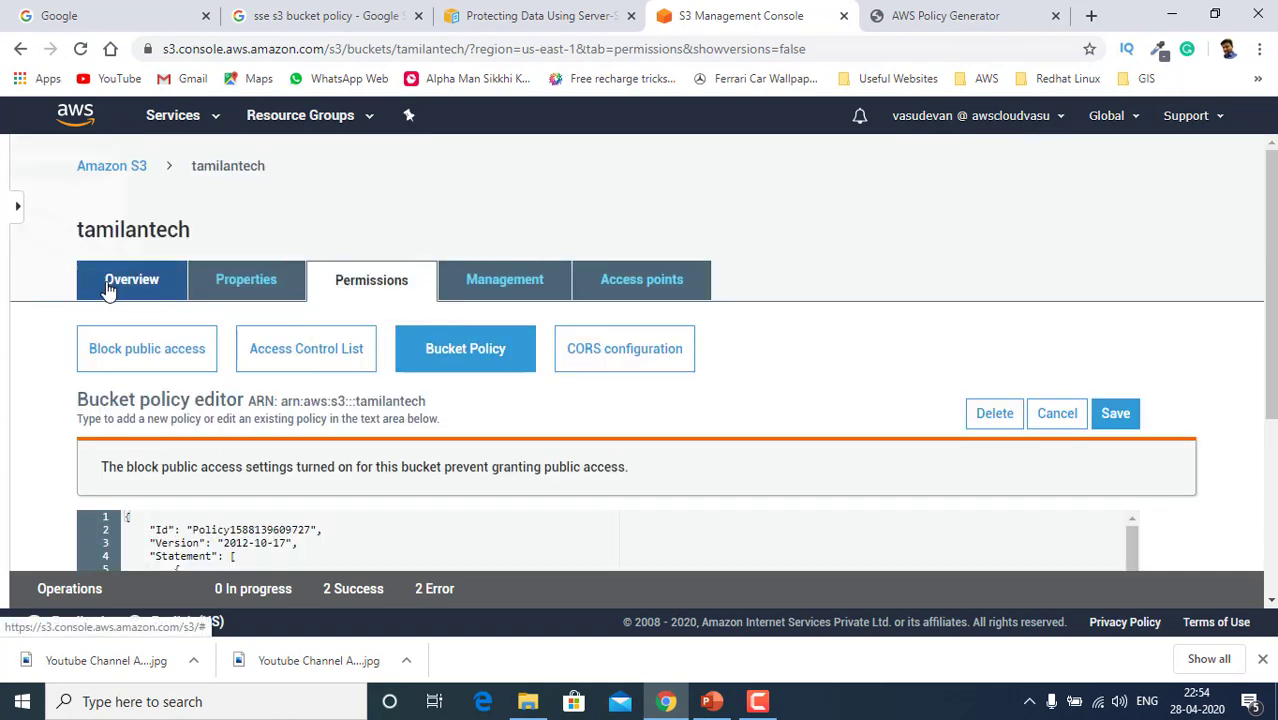
{"action": "left_click", "coordinate": [108, 287]}
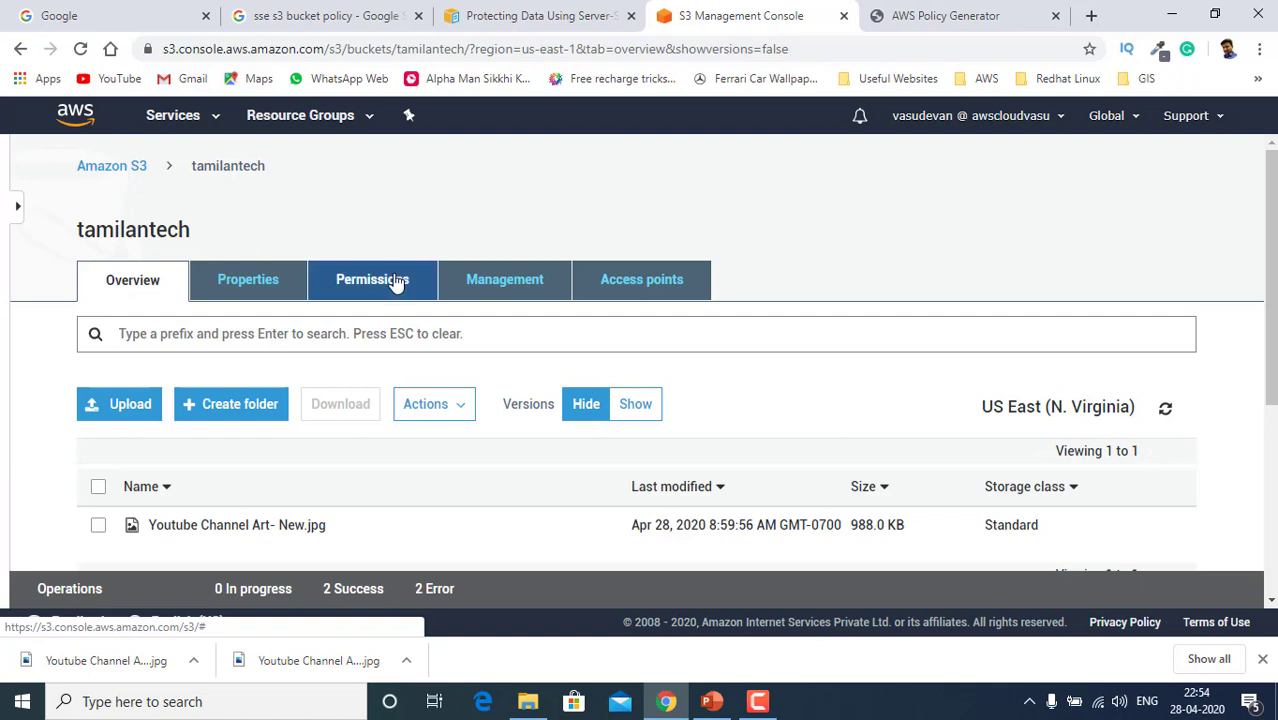
{"action": "scroll", "coordinate": [380, 280], "scroll_direction": "down", "scroll_amount": 3}
{"action": "left_click", "coordinate": [140, 236]}
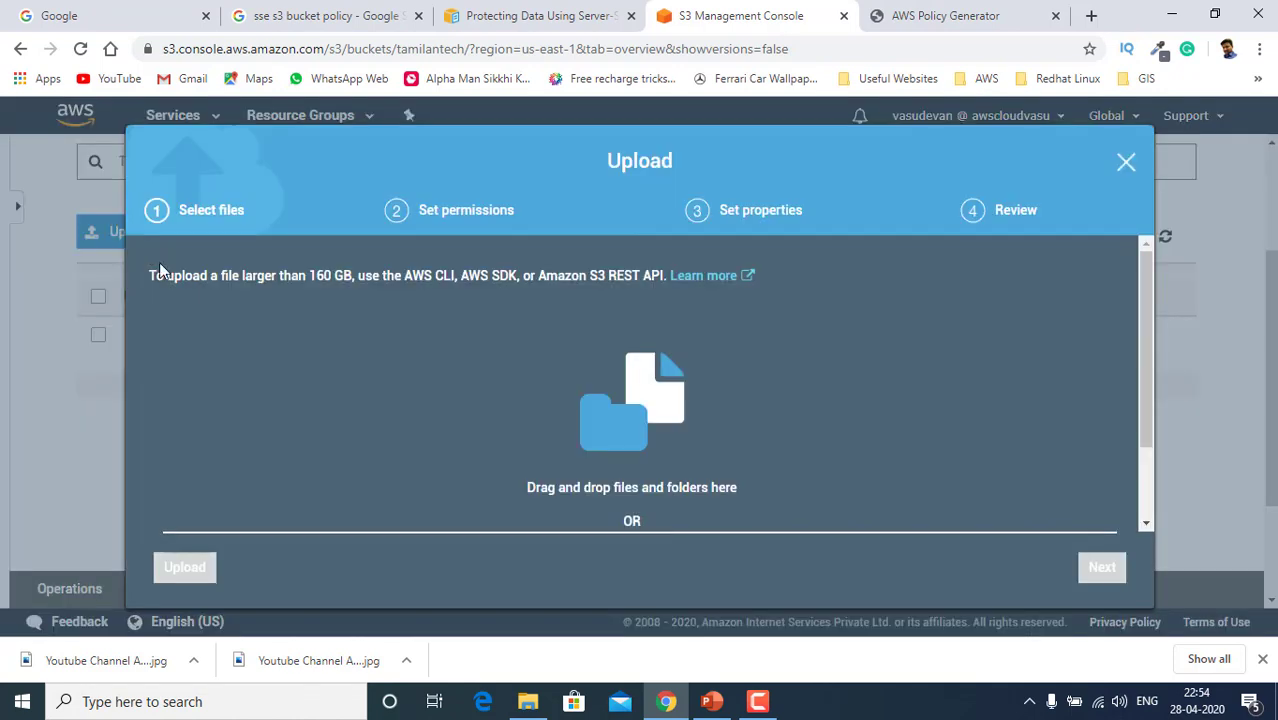
{"action": "scroll", "coordinate": [468, 358], "scroll_direction": "down", "scroll_amount": 3}
{"action": "left_click", "coordinate": [641, 471]}
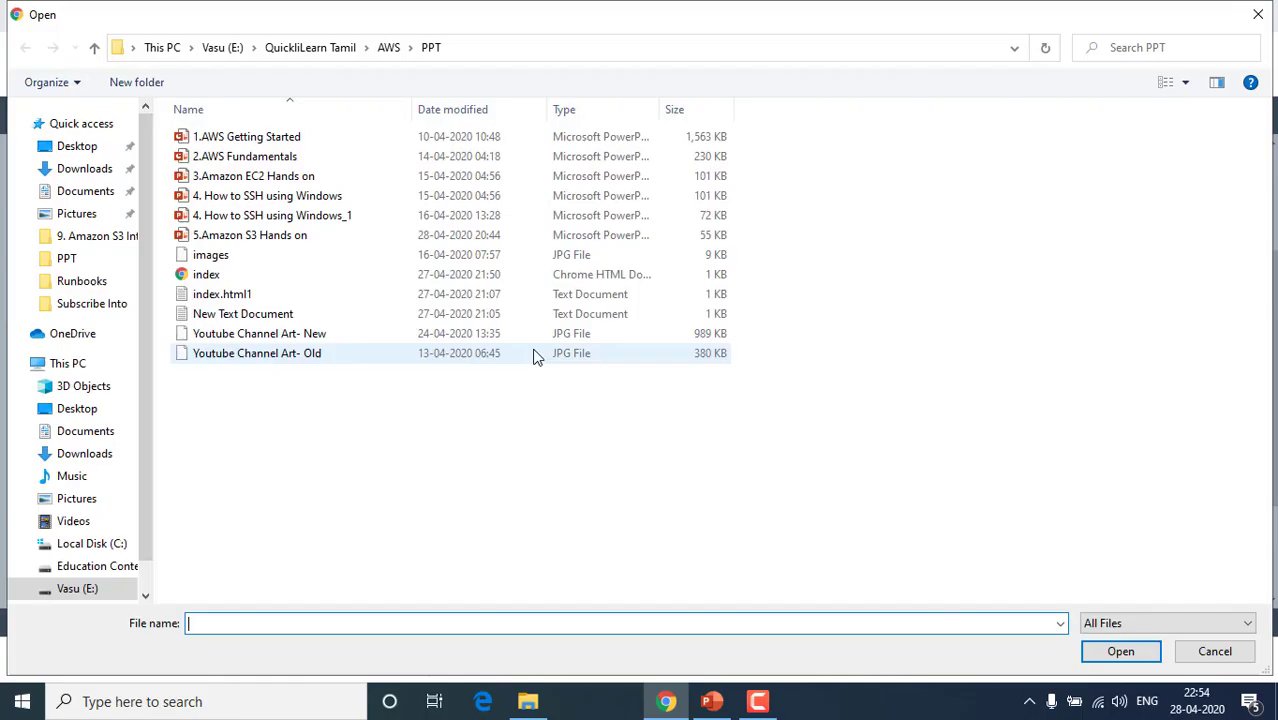
{"action": "left_click", "coordinate": [290, 356]}
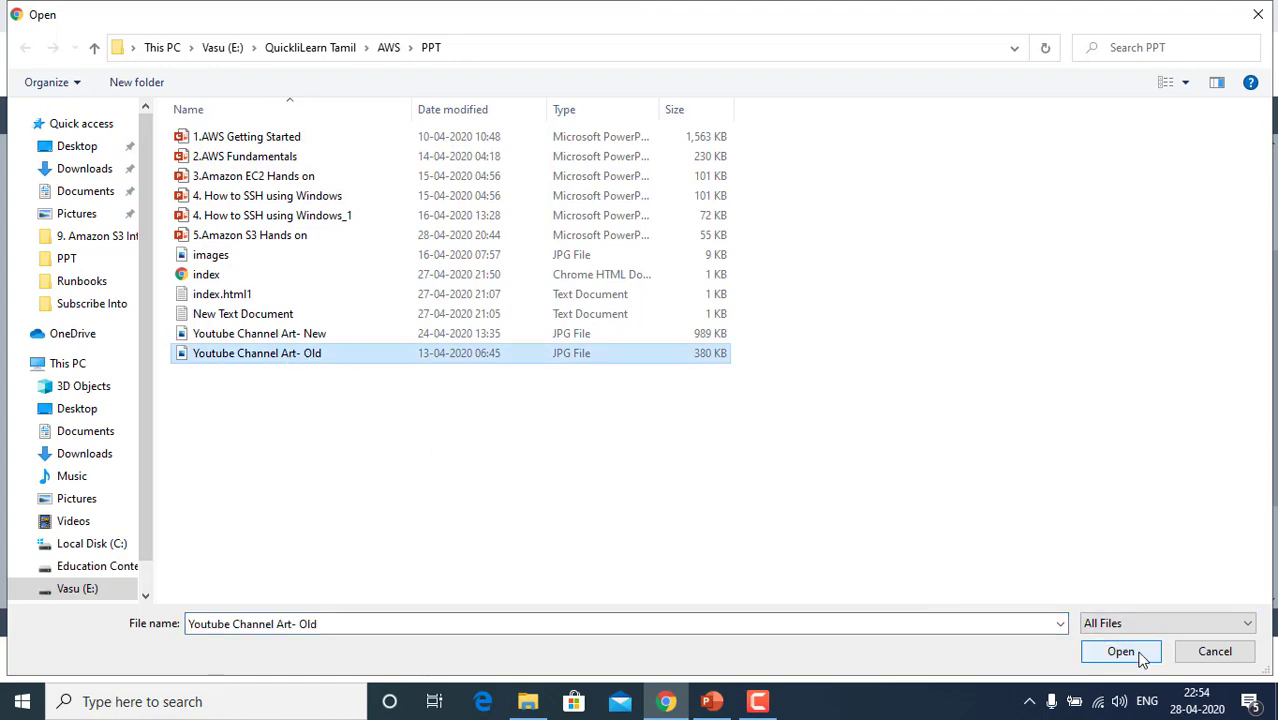
{"action": "left_click", "coordinate": [1134, 654]}
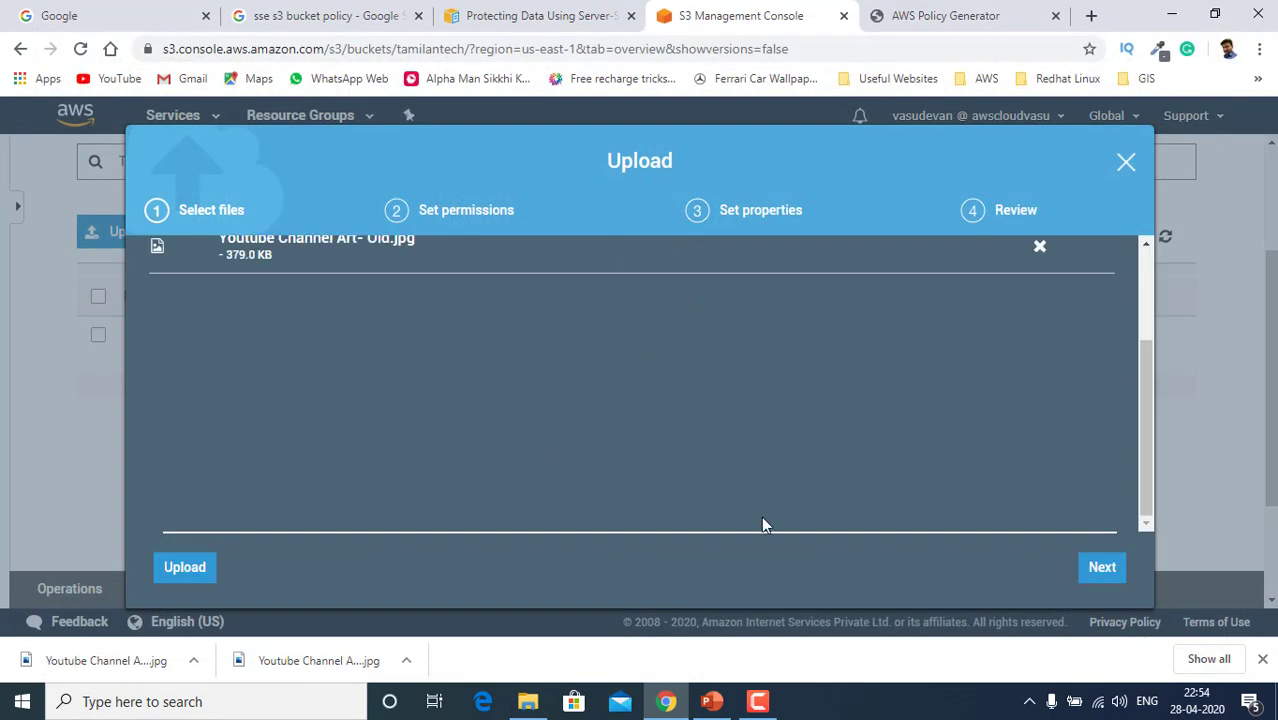
- Keep the default permissions and properties with encryption set to None, and proceed to the upload review
{"action": "left_click", "coordinate": [1104, 572]}
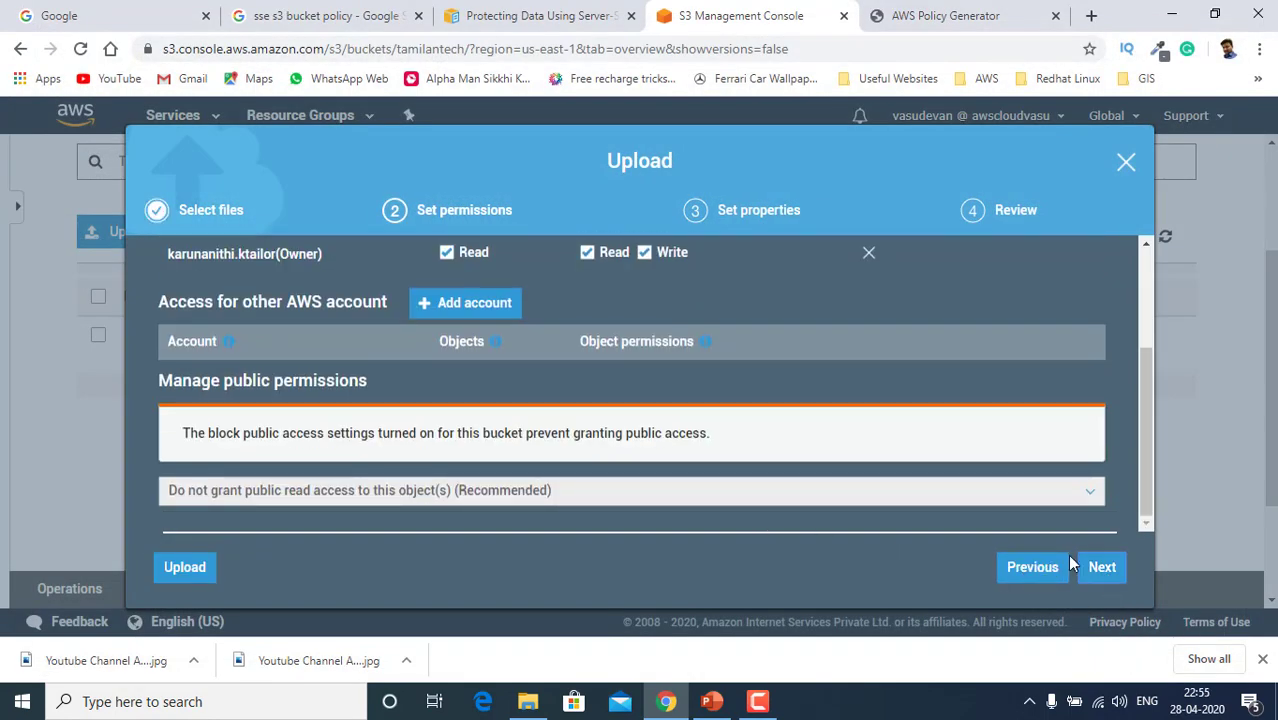
{"action": "left_click", "coordinate": [1100, 567]}
{"action": "scroll", "coordinate": [537, 410], "scroll_direction": "down", "scroll_amount": 2}
{"action": "scroll", "coordinate": [537, 410], "scroll_direction": "down", "scroll_amount": 2}
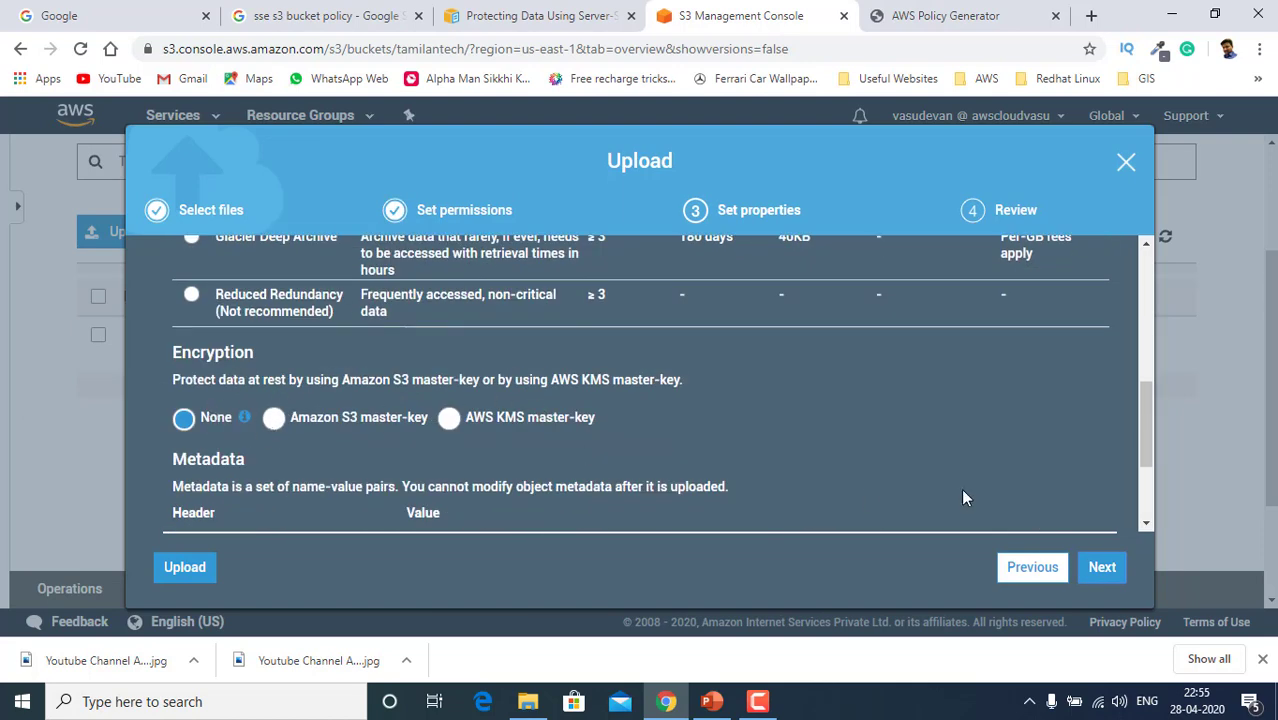
{"action": "left_click", "coordinate": [1100, 566]}
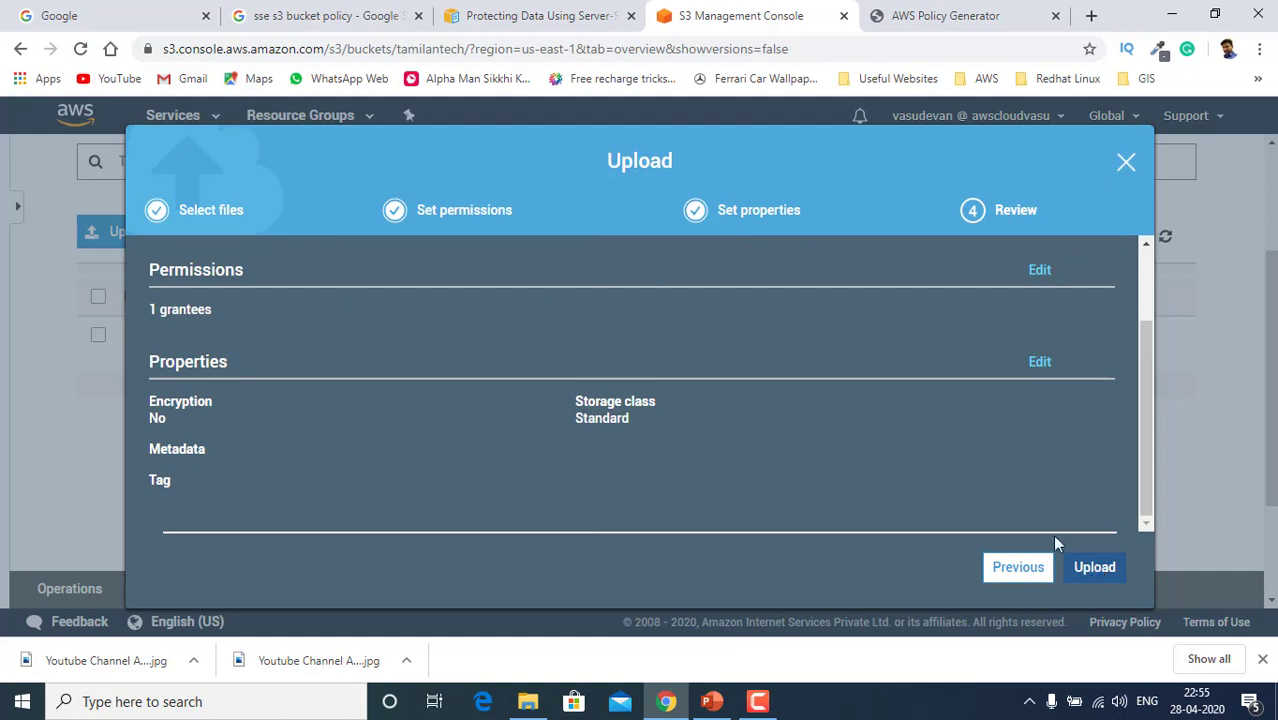
- Submit the upload of Youtube Channel Art- Old.jpg without encryption and inspect the forbidden file entry in the operation details
{"action": "left_click", "coordinate": [1100, 567]}
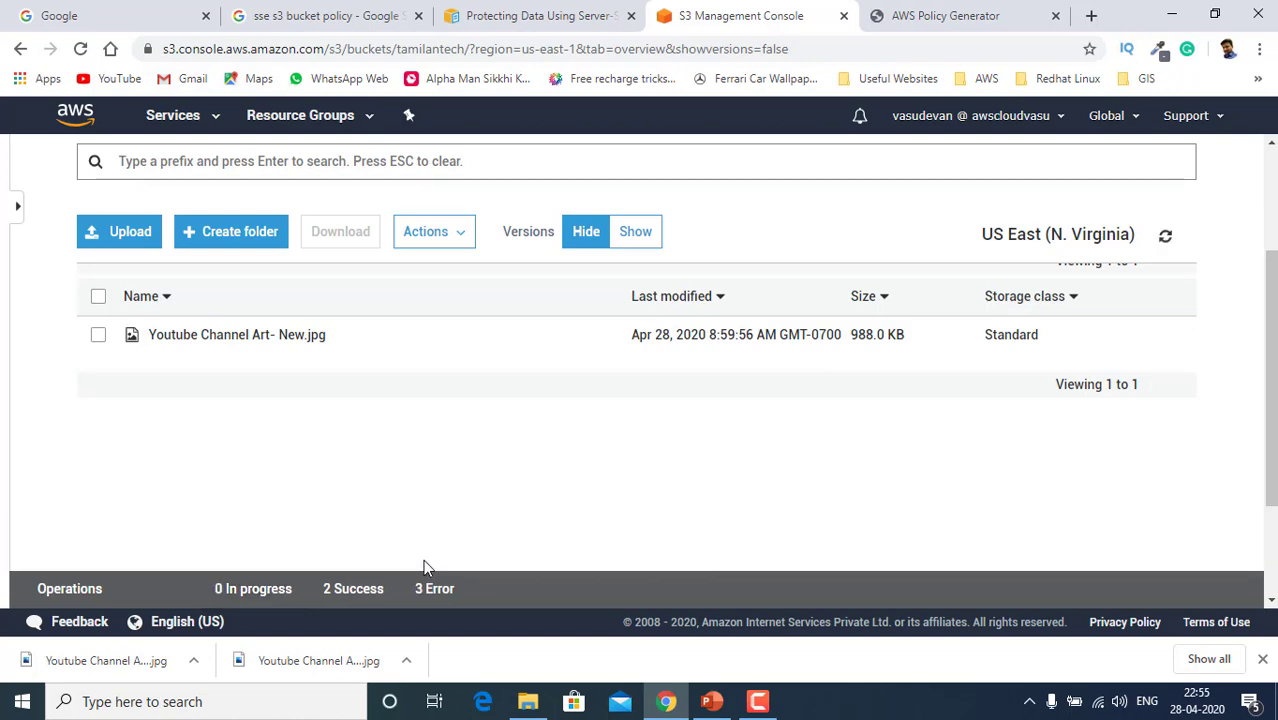
{"action": "left_click", "coordinate": [436, 598]}
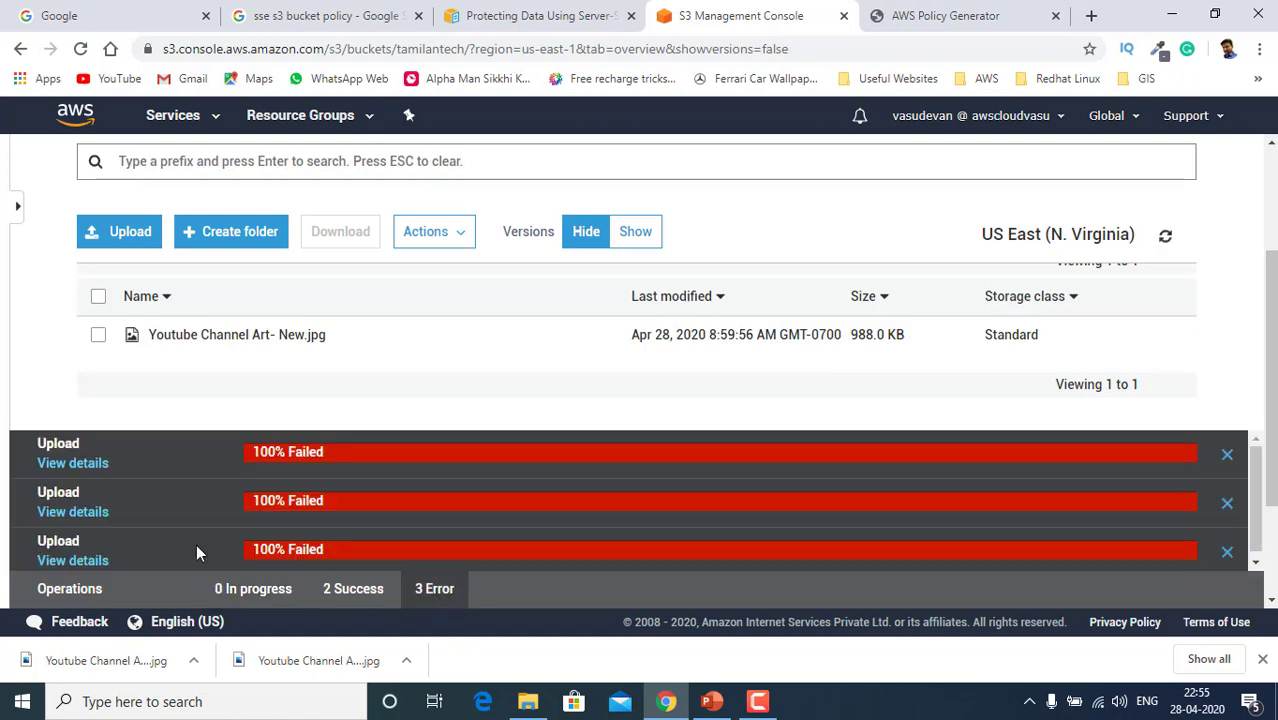
{"action": "left_click", "coordinate": [76, 465]}
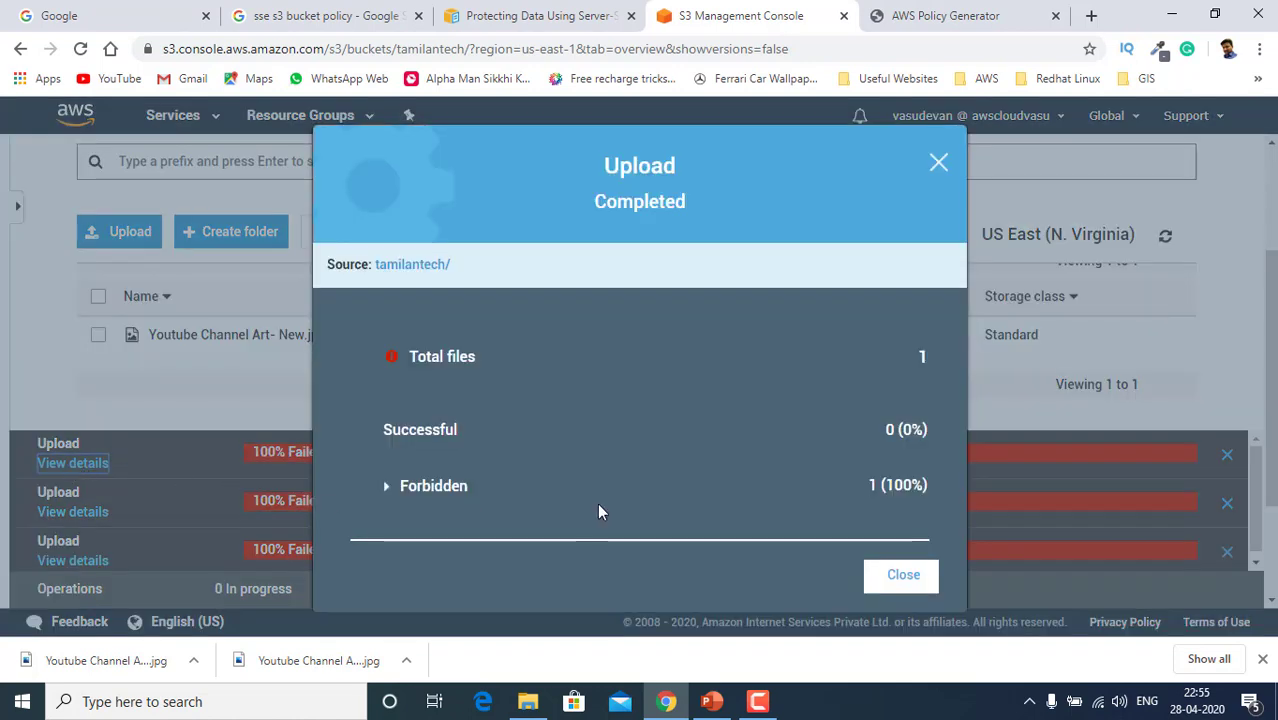
{"action": "left_click", "coordinate": [401, 483]}
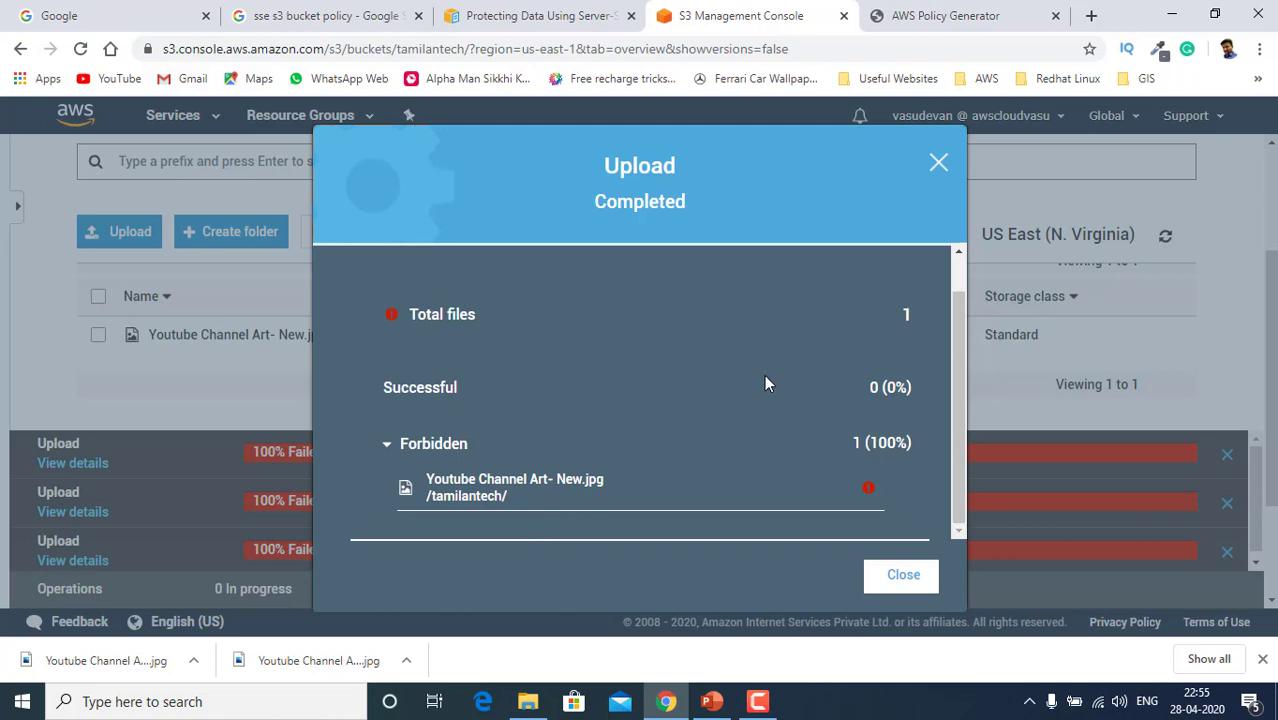
{"action": "left_click", "coordinate": [946, 169]}
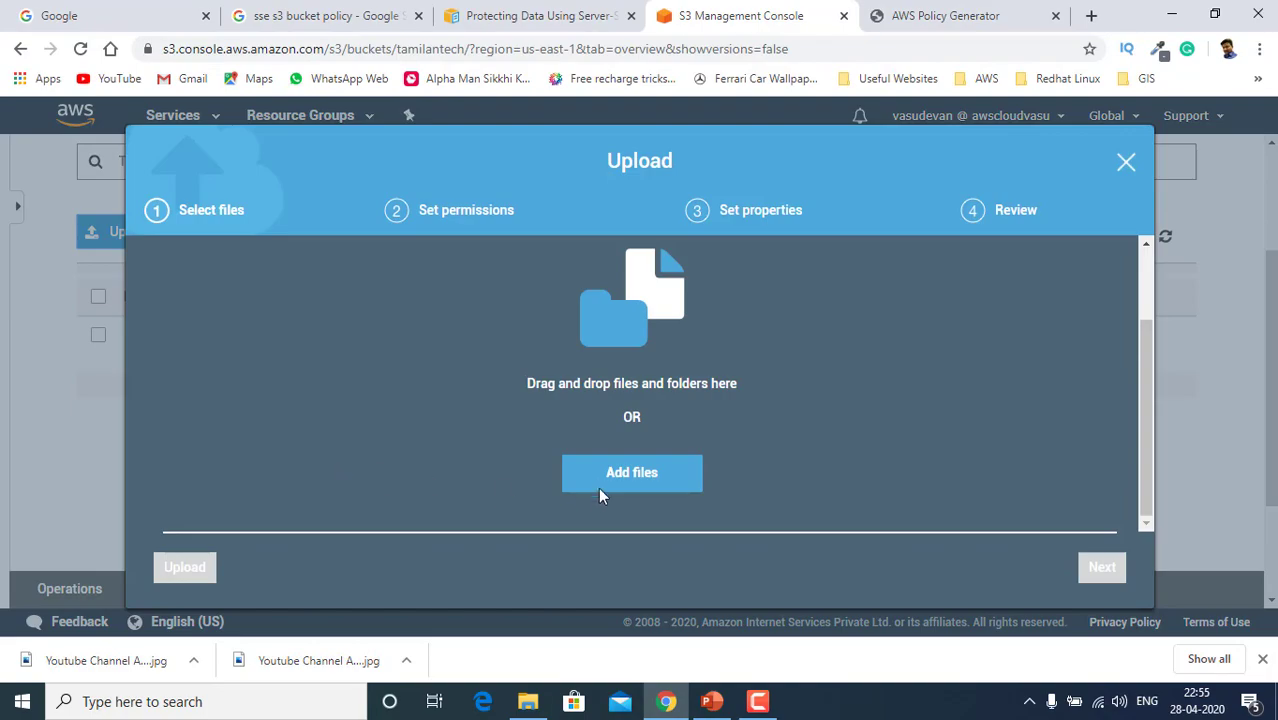
- Add Youtube Channel Art- Old.jpg to a new upload for the tamilantech bucket and keep the default permissions
{"action": "left_click", "coordinate": [600, 468]}
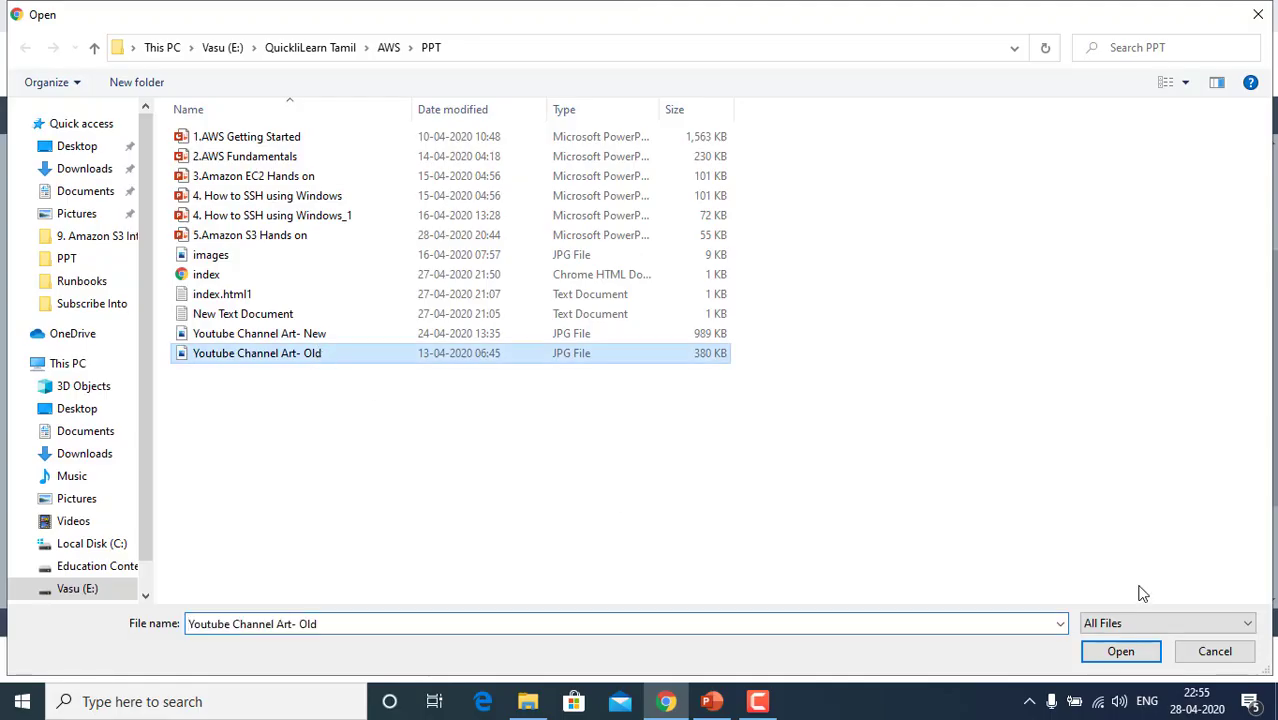
{"action": "left_click", "coordinate": [1122, 658]}
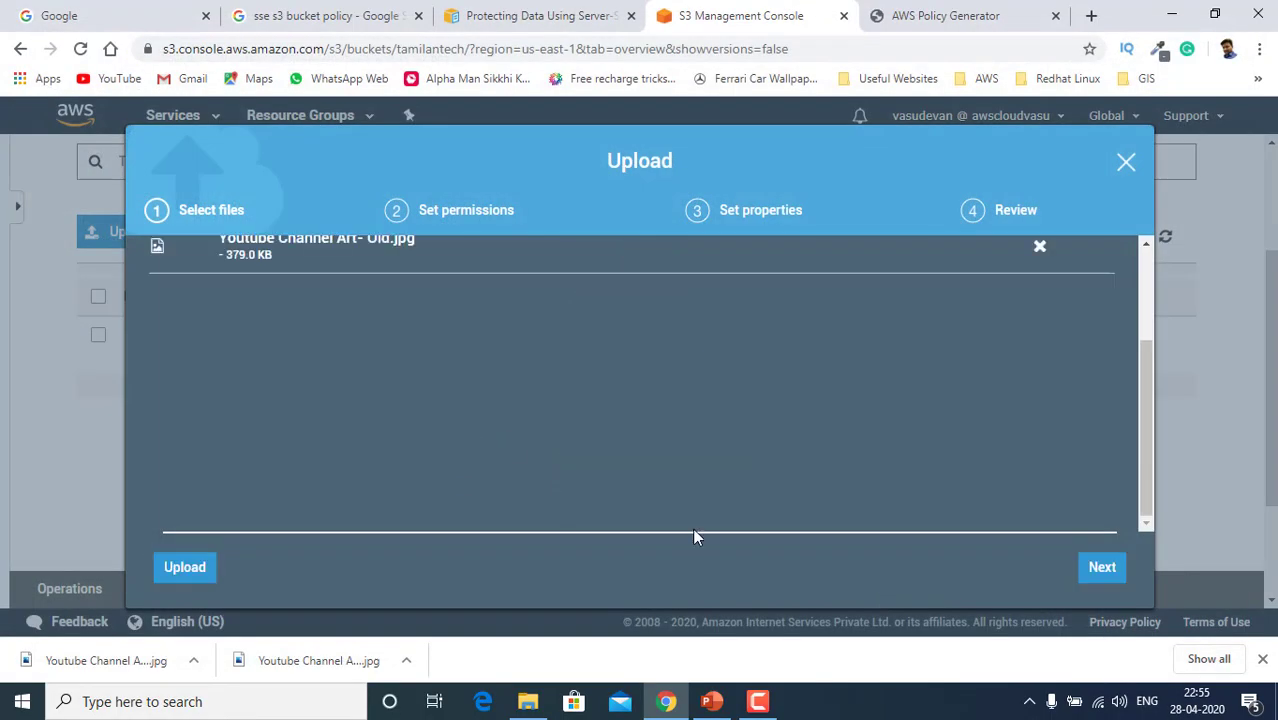
{"action": "left_click", "coordinate": [1108, 576]}
{"action": "left_click", "coordinate": [1104, 567]}
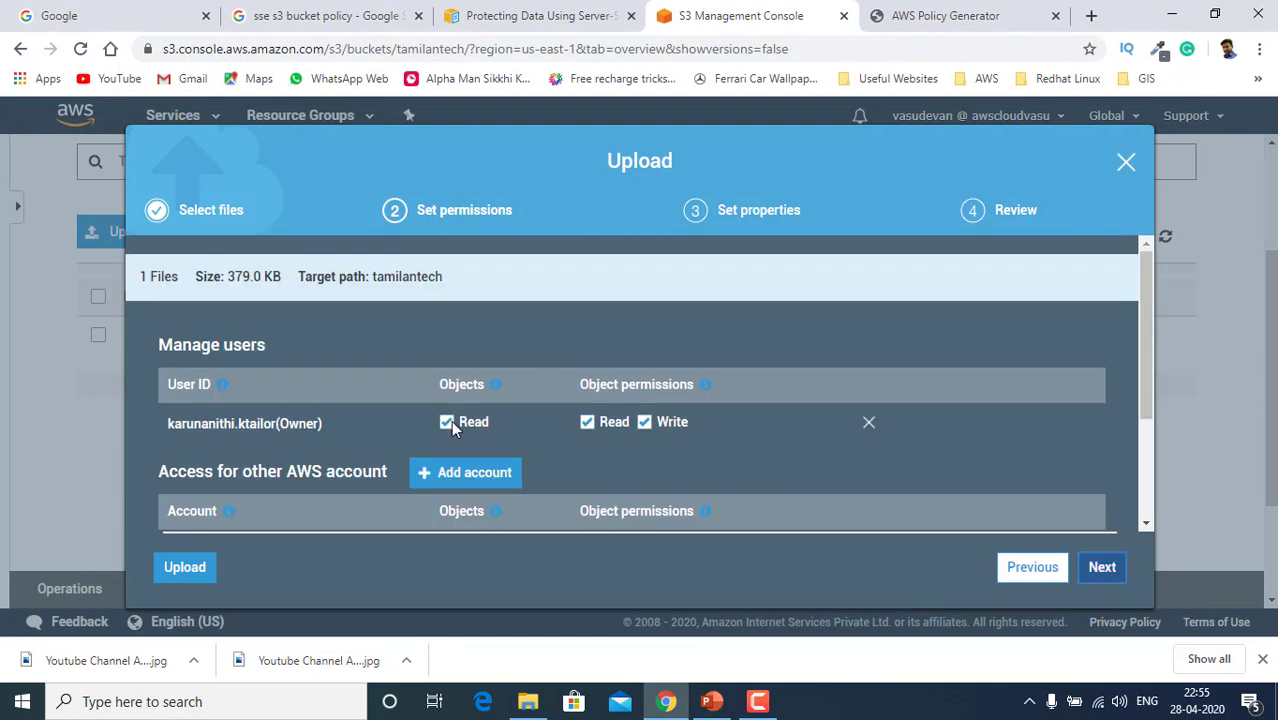
- Set the upload's encryption to Amazon S3 master-key and upload the file to the bucket
{"action": "scroll", "coordinate": [486, 426], "scroll_direction": "down", "scroll_amount": 10}
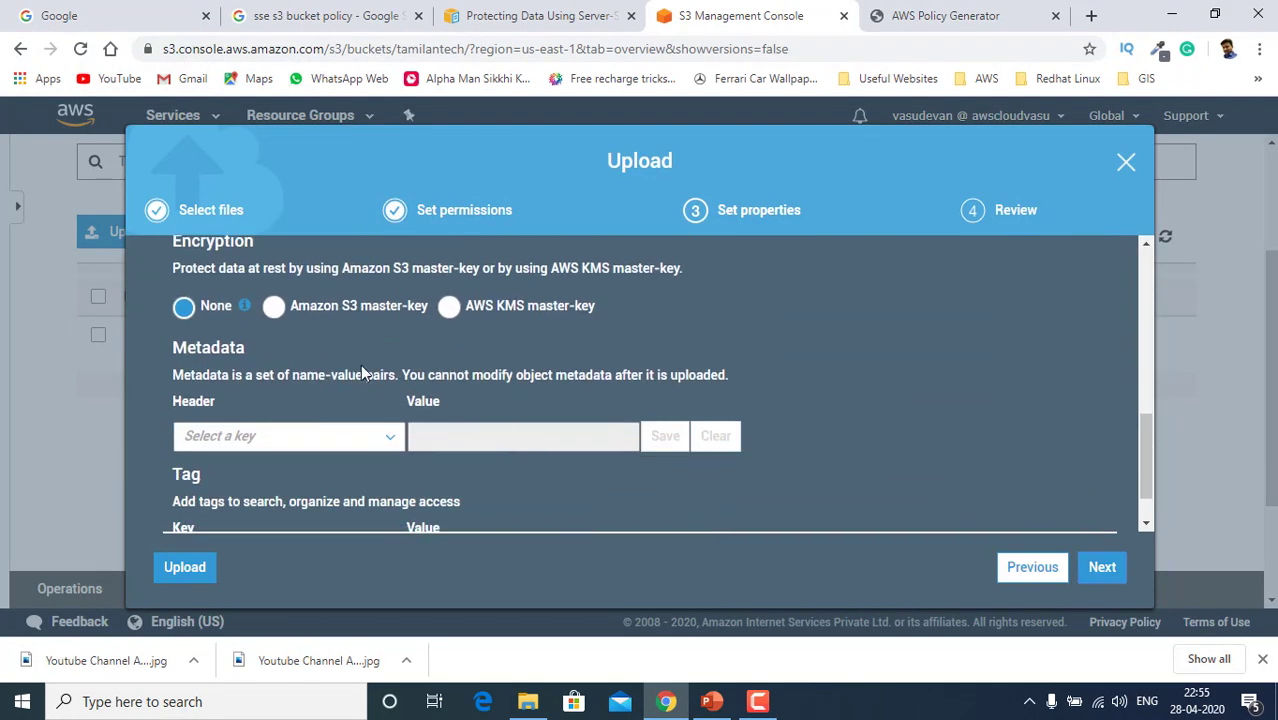
{"action": "left_click", "coordinate": [272, 310]}
{"action": "left_click", "coordinate": [1100, 568]}
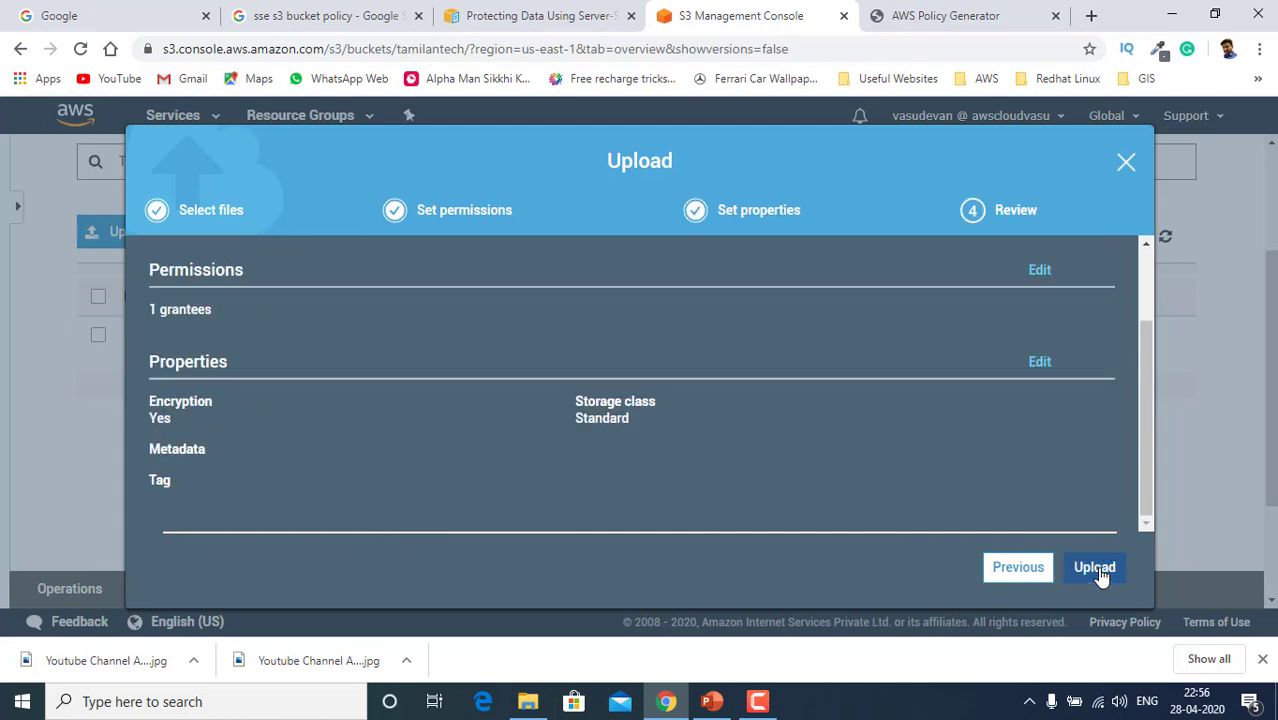
{"action": "left_click", "coordinate": [1090, 578]}
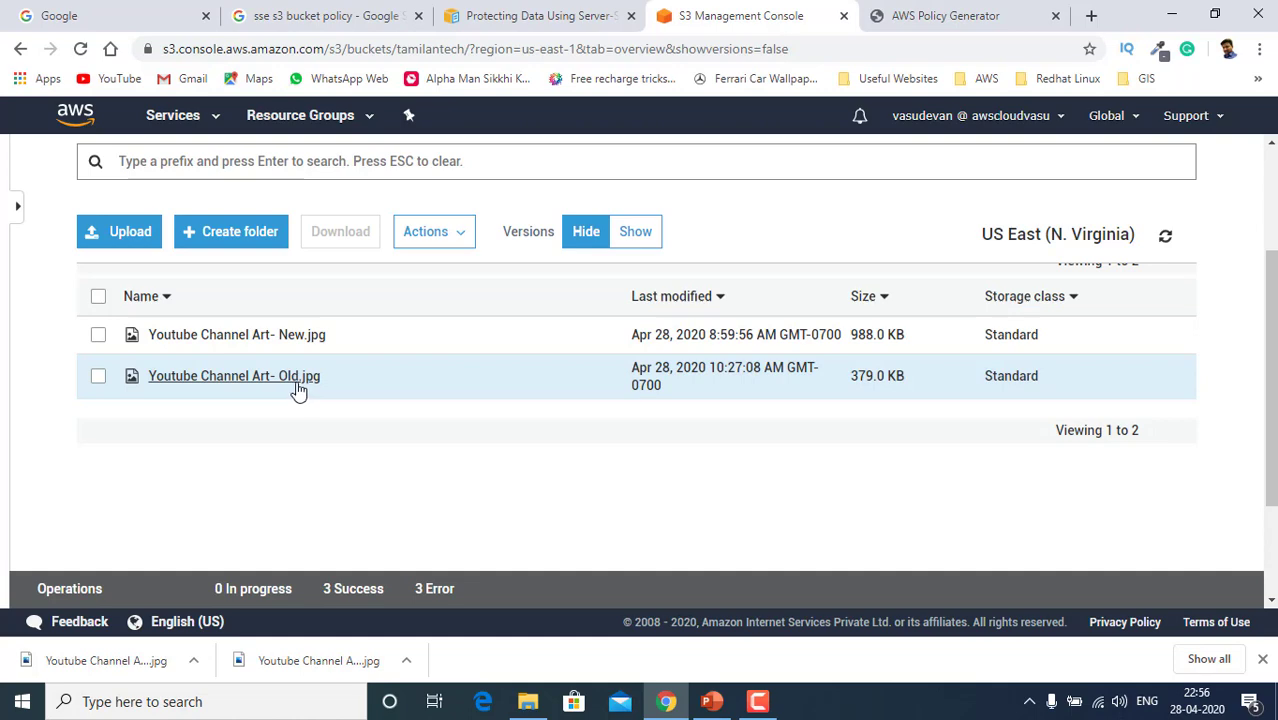
- Start another upload to the bucket with Youtube Channel Art- Old.jpg, keeping the default permissions
{"action": "left_click", "coordinate": [135, 247]}
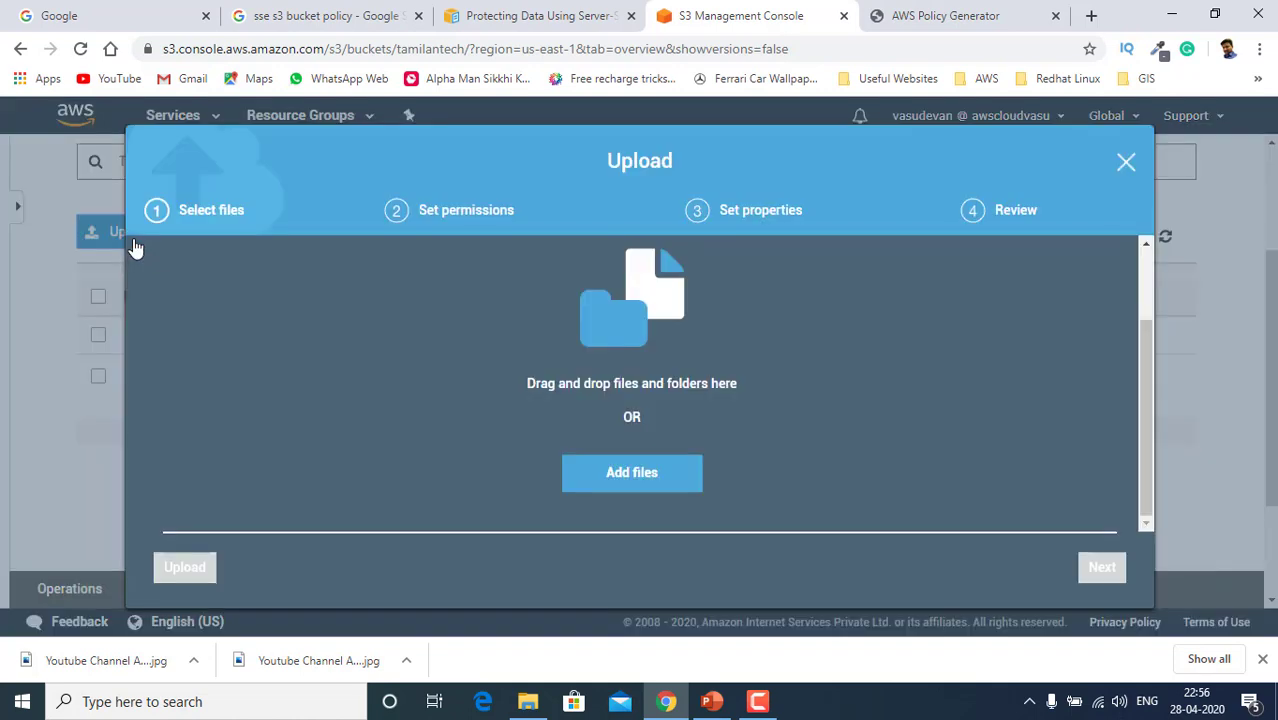
{"action": "left_click", "coordinate": [637, 472]}
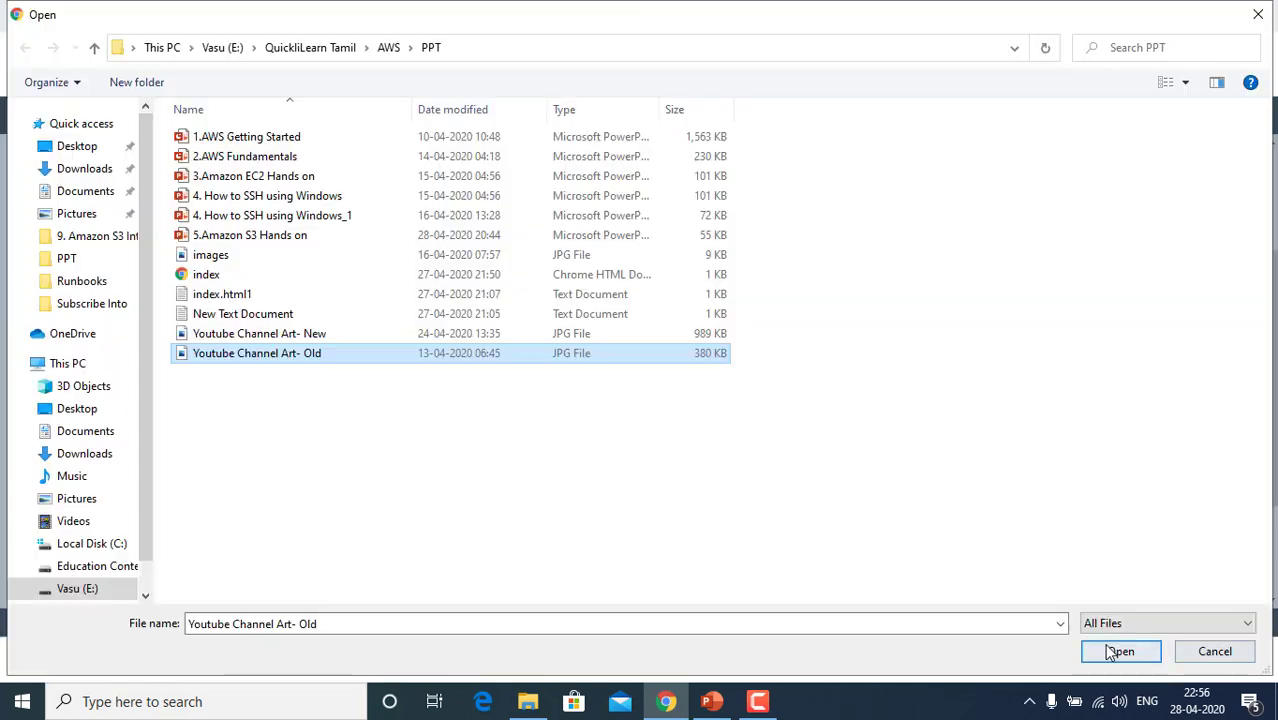
{"action": "left_click", "coordinate": [1121, 648]}
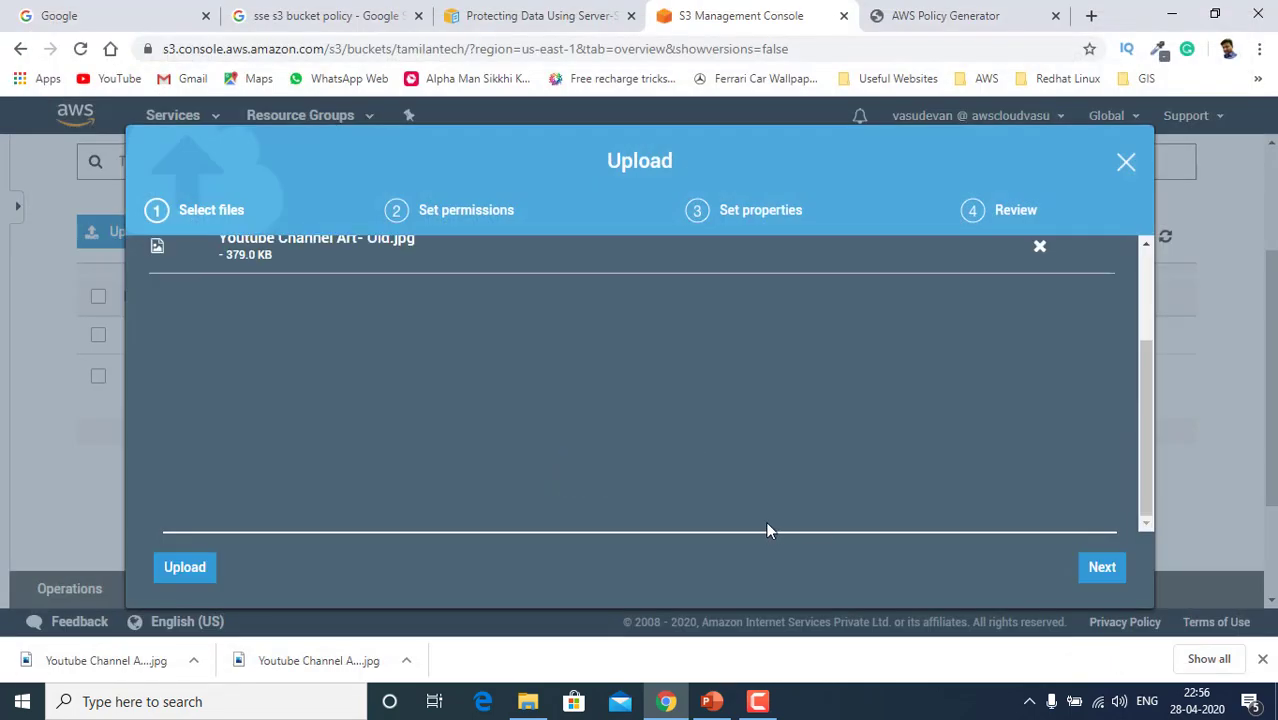
{"action": "left_click", "coordinate": [1102, 567]}
{"action": "scroll", "coordinate": [722, 491], "scroll_direction": "down", "scroll_amount": 1}
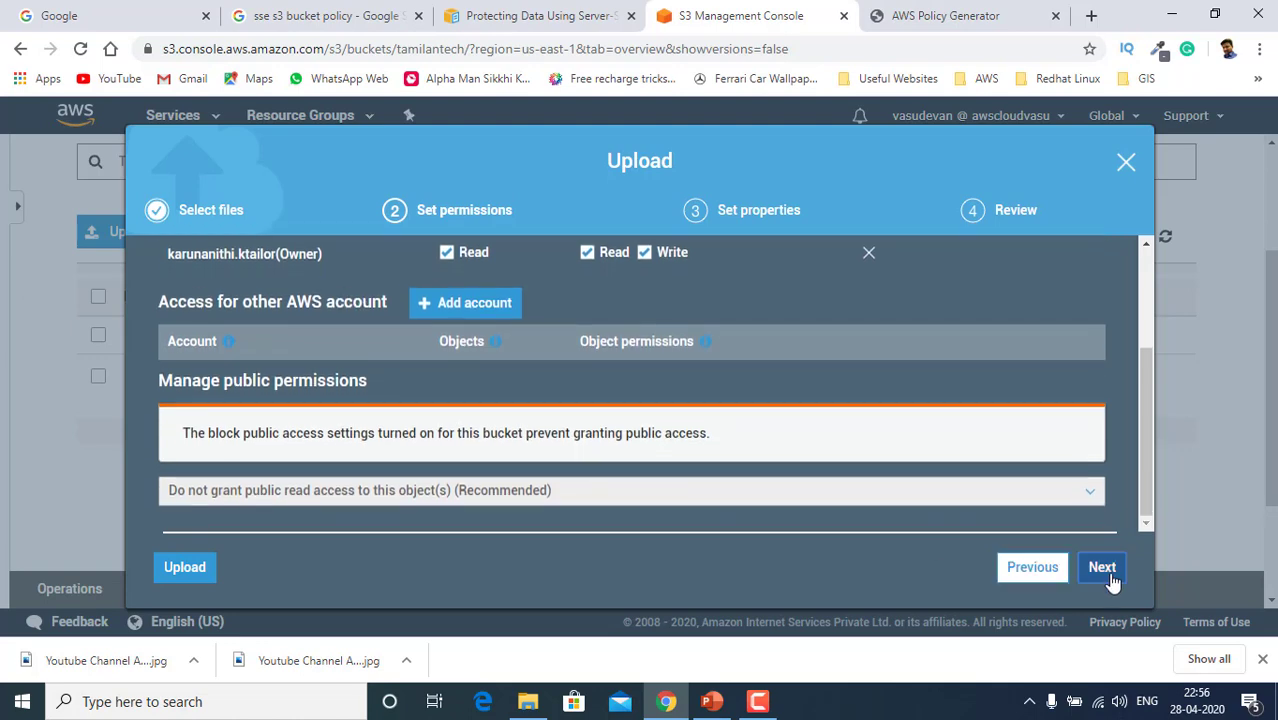
{"action": "left_click", "coordinate": [1102, 567]}
- Set the encryption to AWS KMS master-key with the aws/s3 key and submit the upload
{"action": "scroll", "coordinate": [405, 465], "scroll_direction": "down", "scroll_amount": 5}
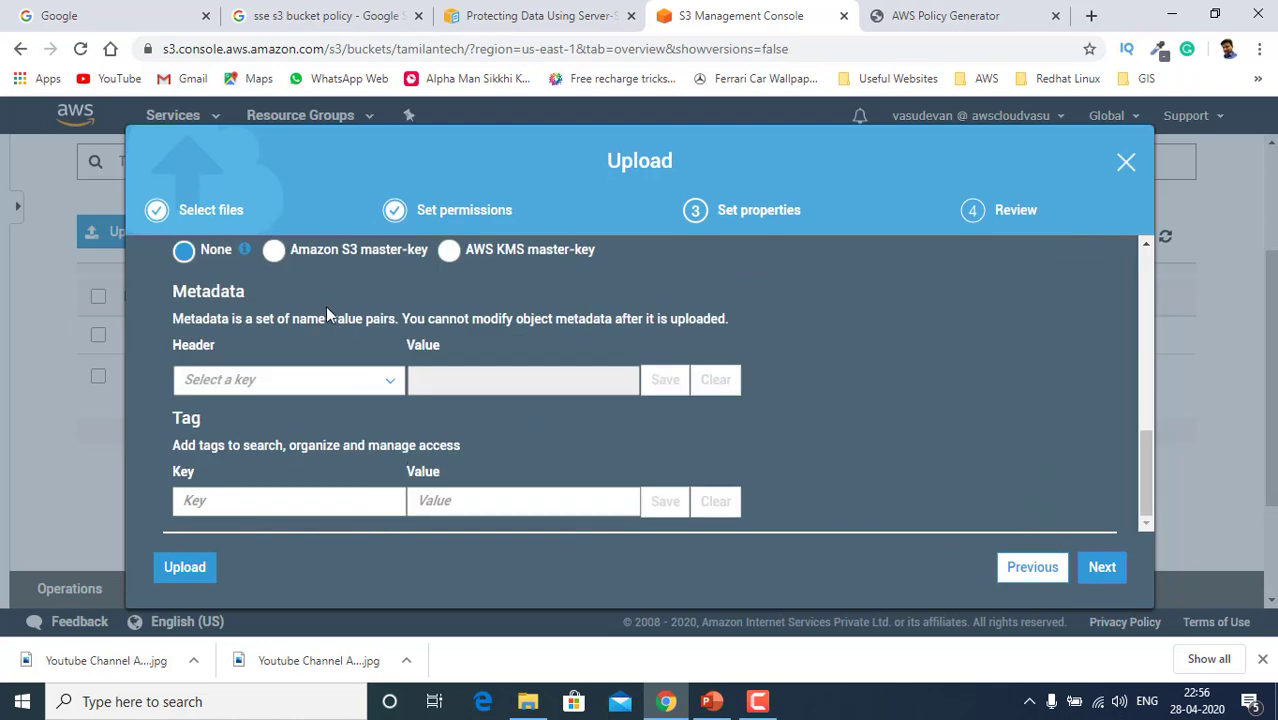
{"action": "scroll", "coordinate": [300, 308], "scroll_direction": "up", "scroll_amount": 1}
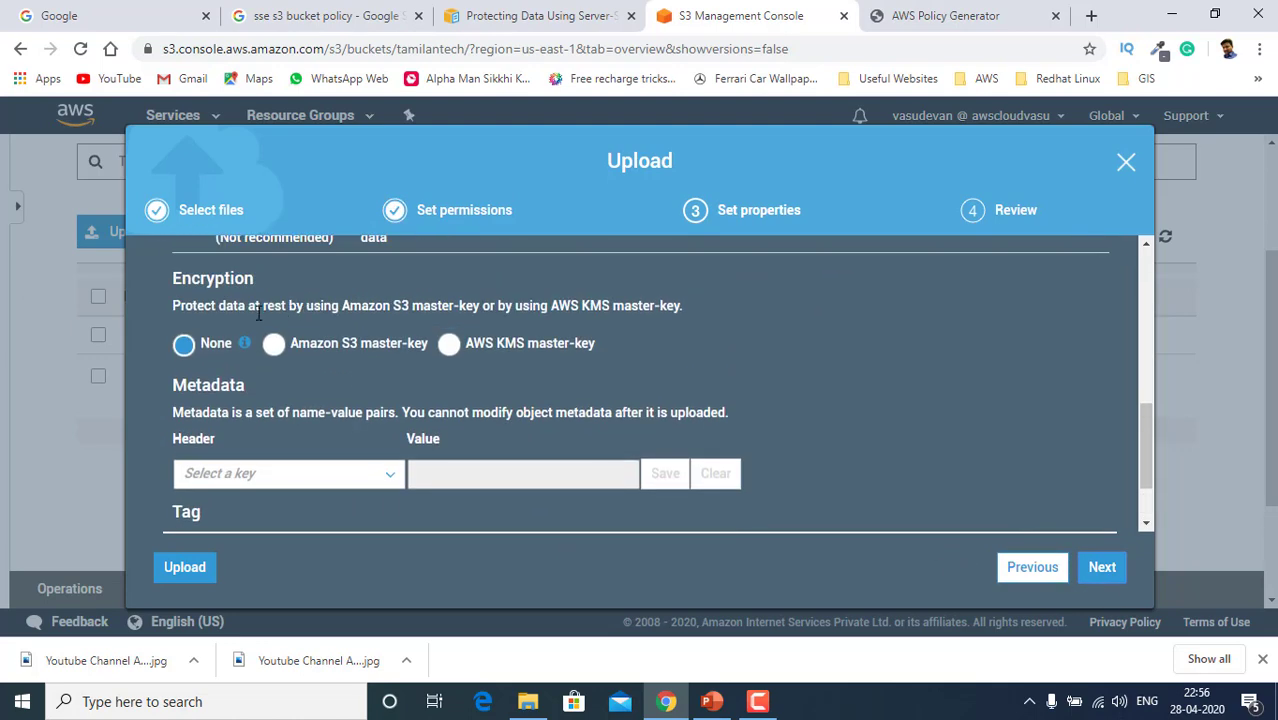
{"action": "left_click", "coordinate": [450, 347]}
{"action": "scroll", "coordinate": [397, 370], "scroll_direction": "down", "scroll_amount": 1}
{"action": "left_click", "coordinate": [361, 315]}
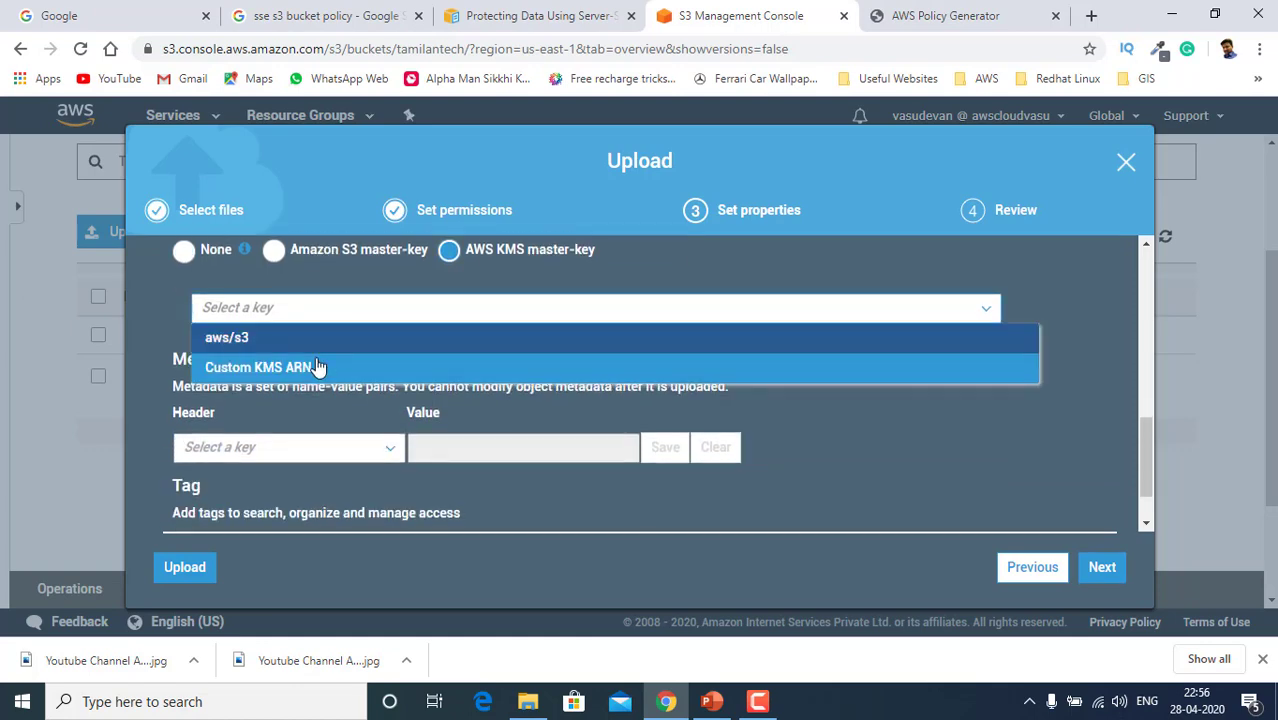
{"action": "left_click", "coordinate": [275, 340]}
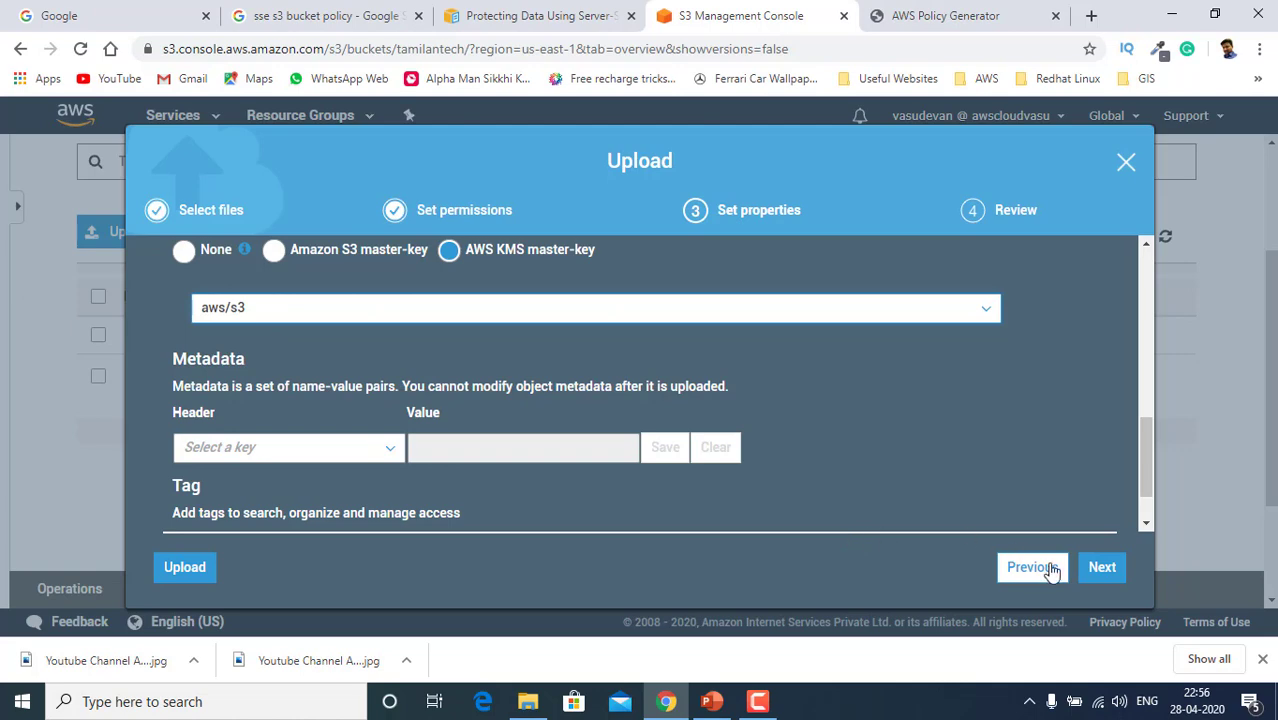
{"action": "left_click", "coordinate": [1100, 568]}
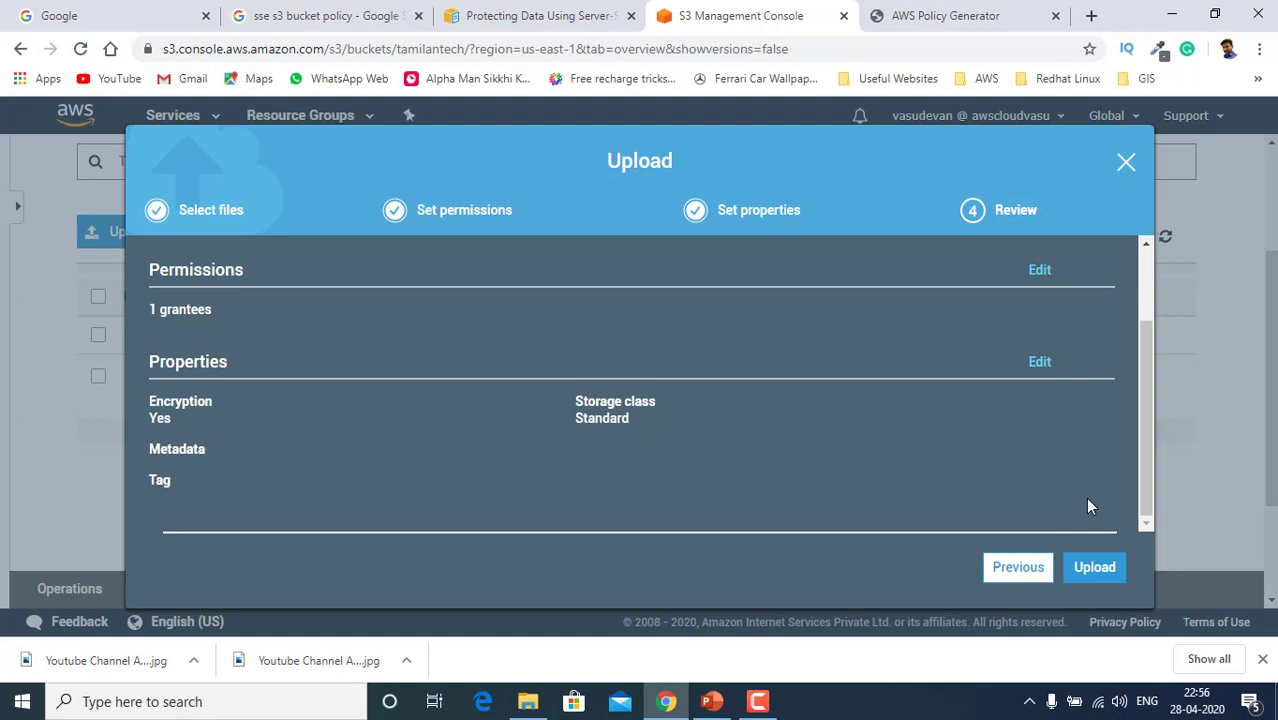
{"action": "left_click", "coordinate": [1094, 580]}
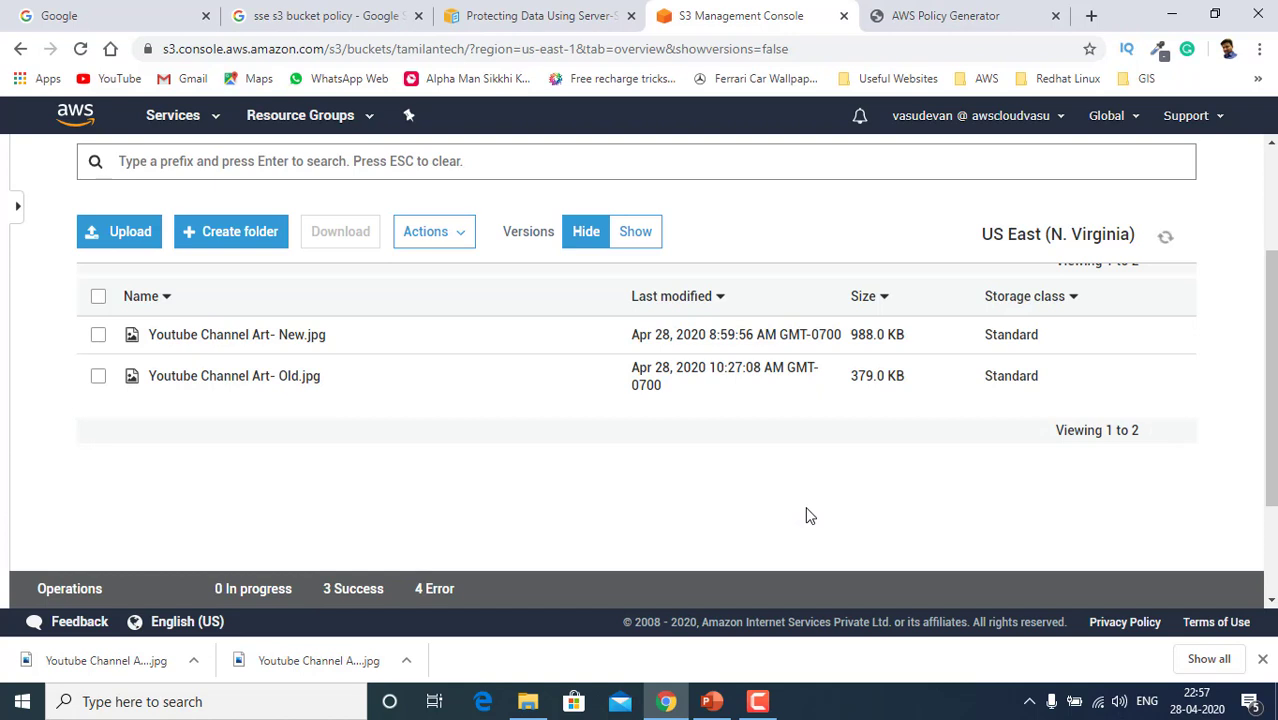
- Review the list of failed operations and the first entry's upload details, closing both when finished
{"action": "left_click", "coordinate": [441, 594]}
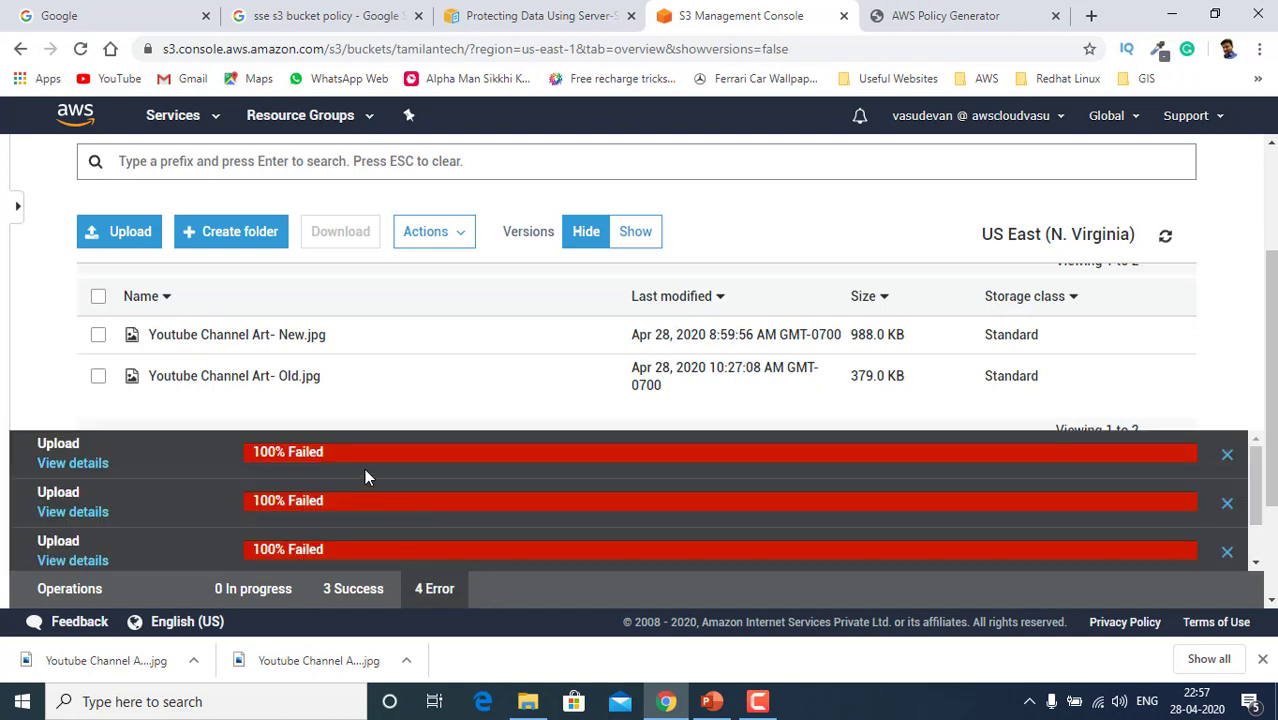
{"action": "left_click", "coordinate": [88, 458]}
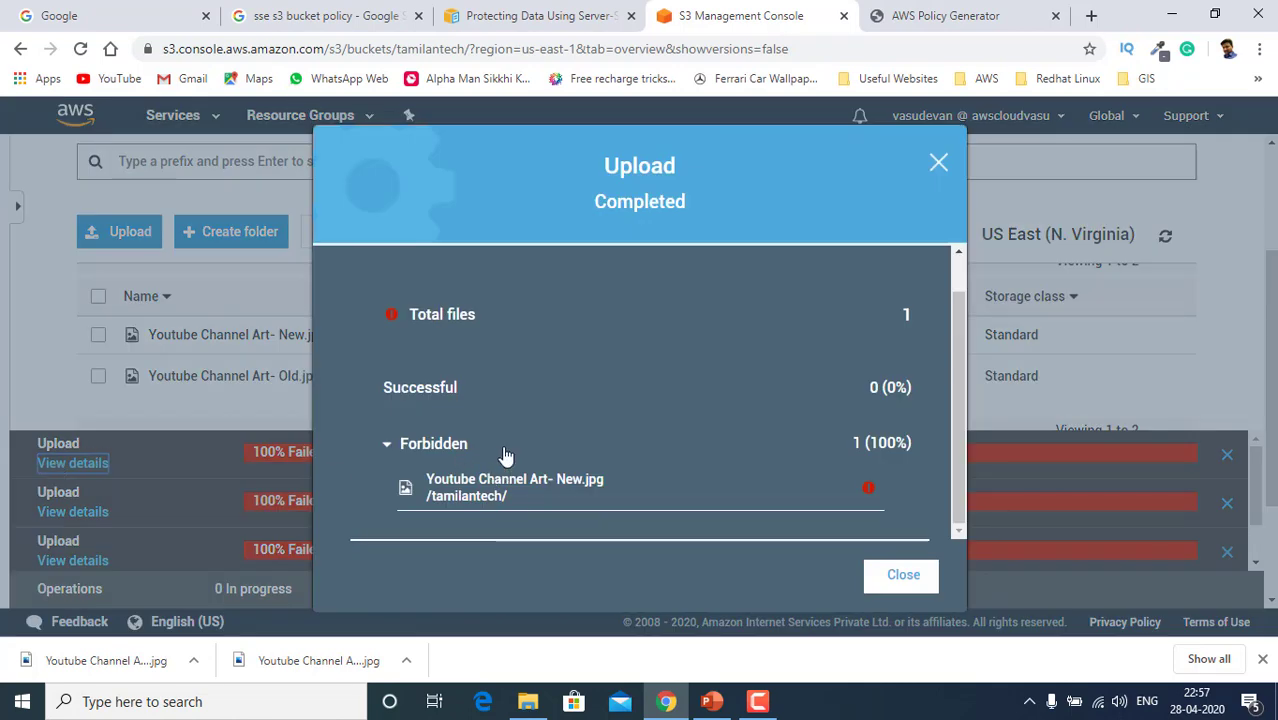
{"action": "left_click", "coordinate": [935, 166]}
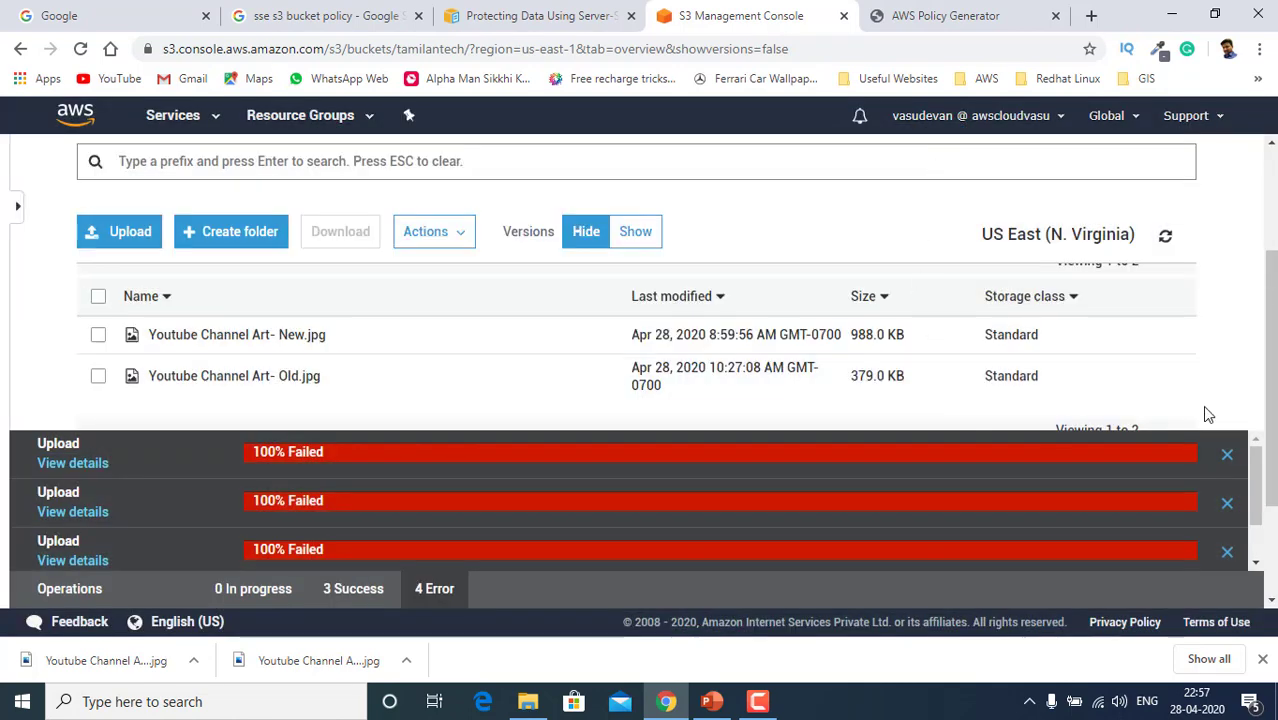
{"action": "left_click", "coordinate": [448, 592]}
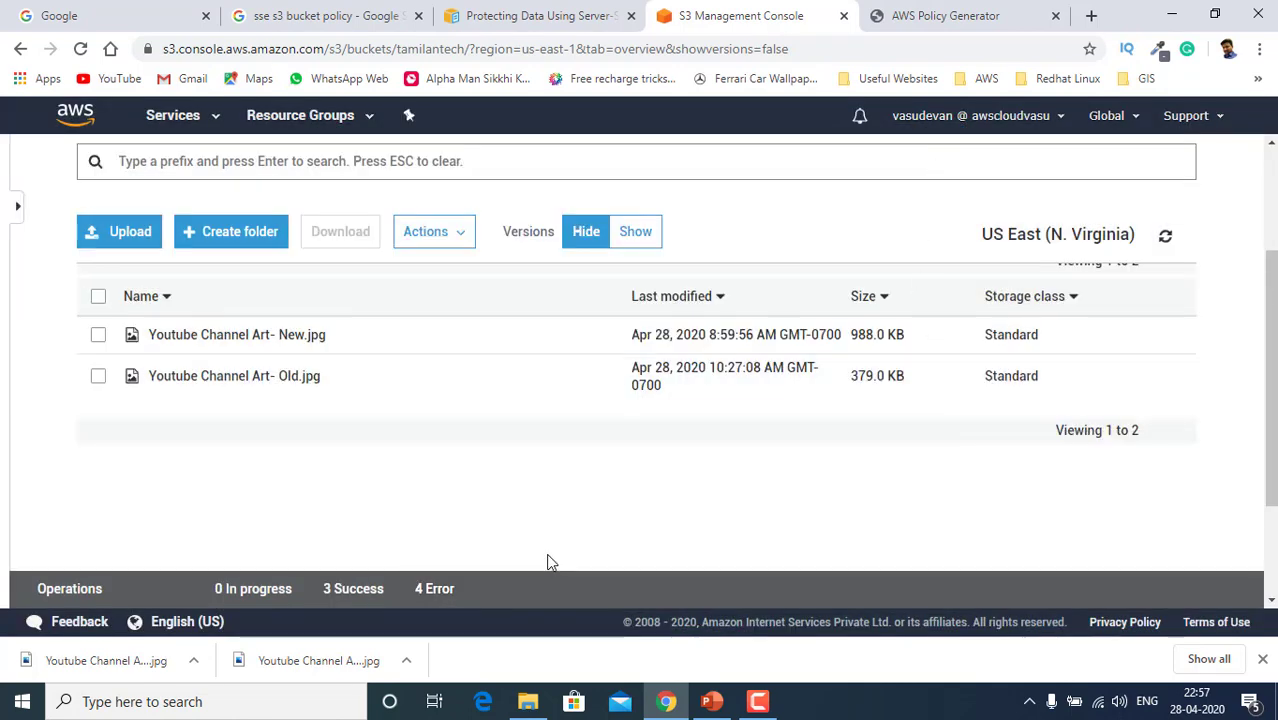